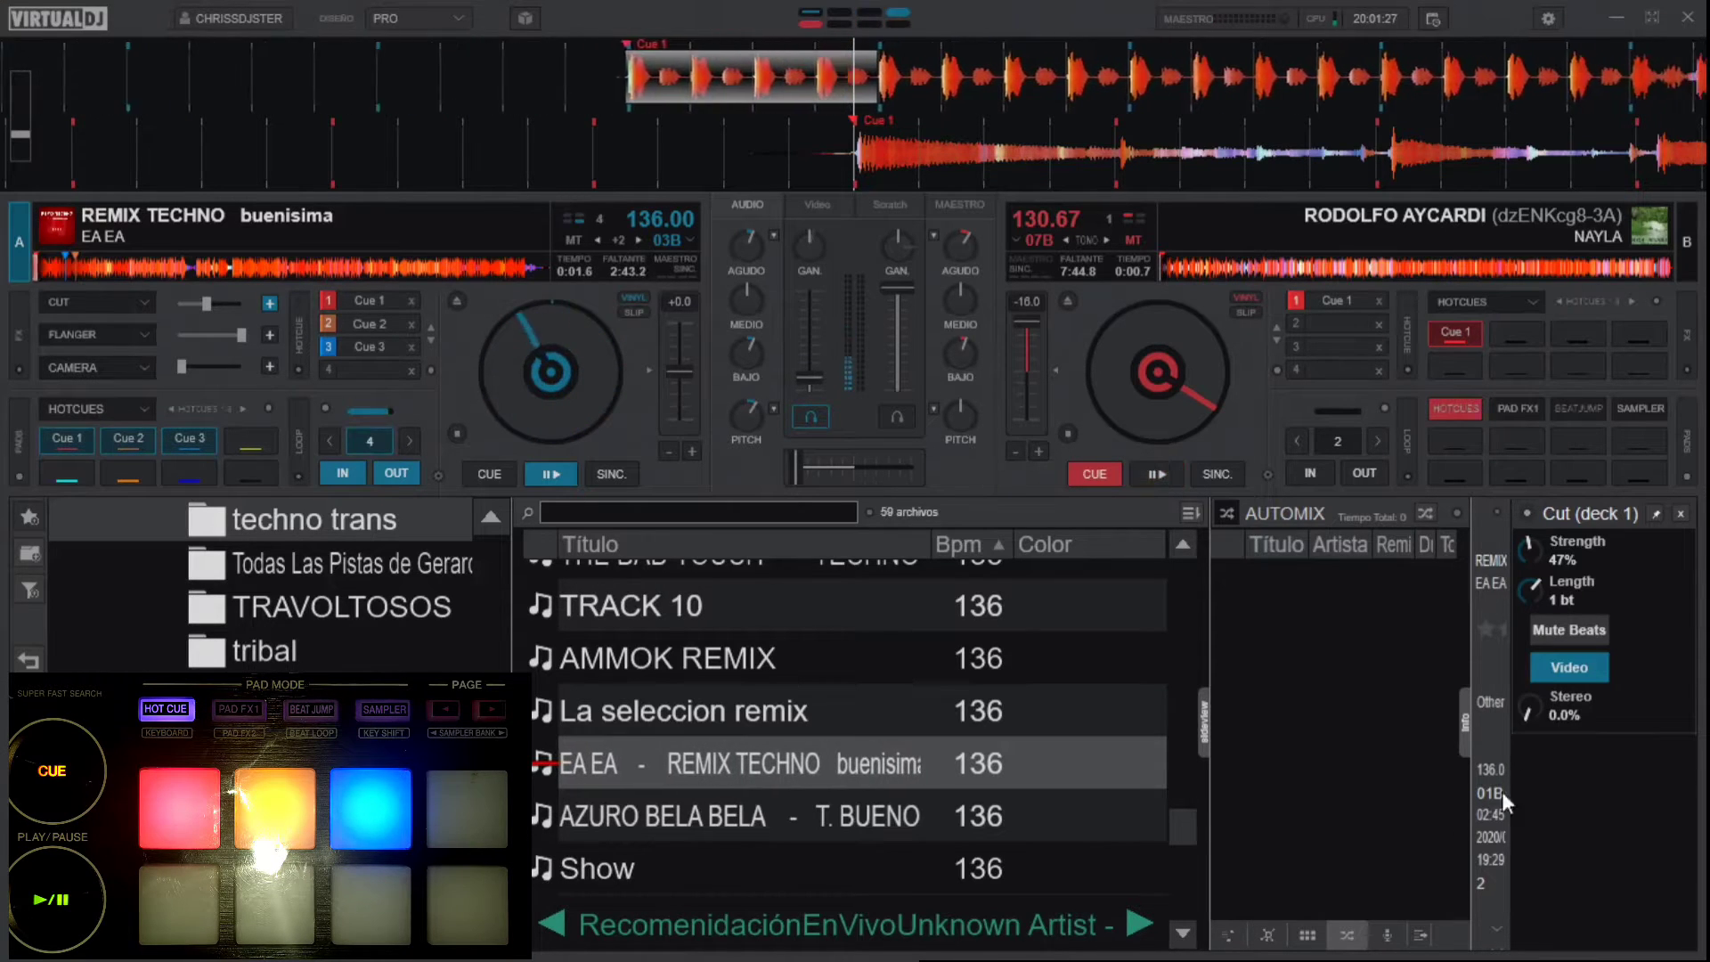
- Open the pad editor for deck A's hotcues page and look through the list of available pad pages
{"action": "left_click", "coordinate": [151, 409]}
{"action": "mouse_move", "coordinate": [207, 281]}
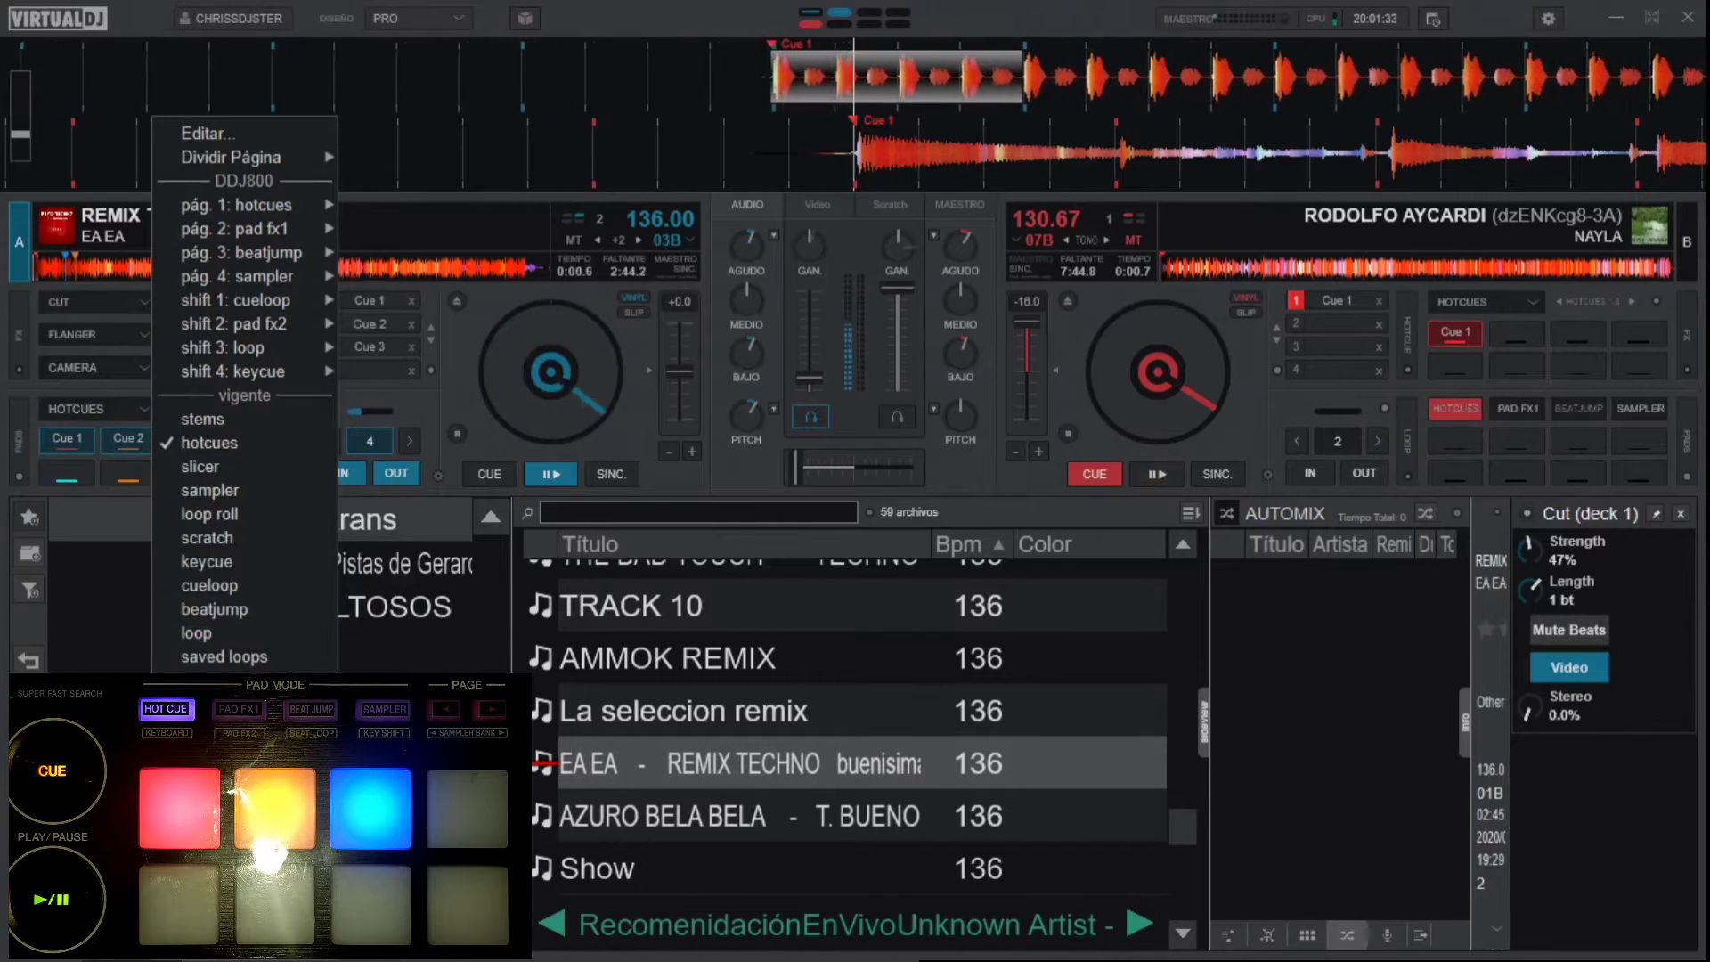
{"action": "mouse_move", "coordinate": [312, 198]}
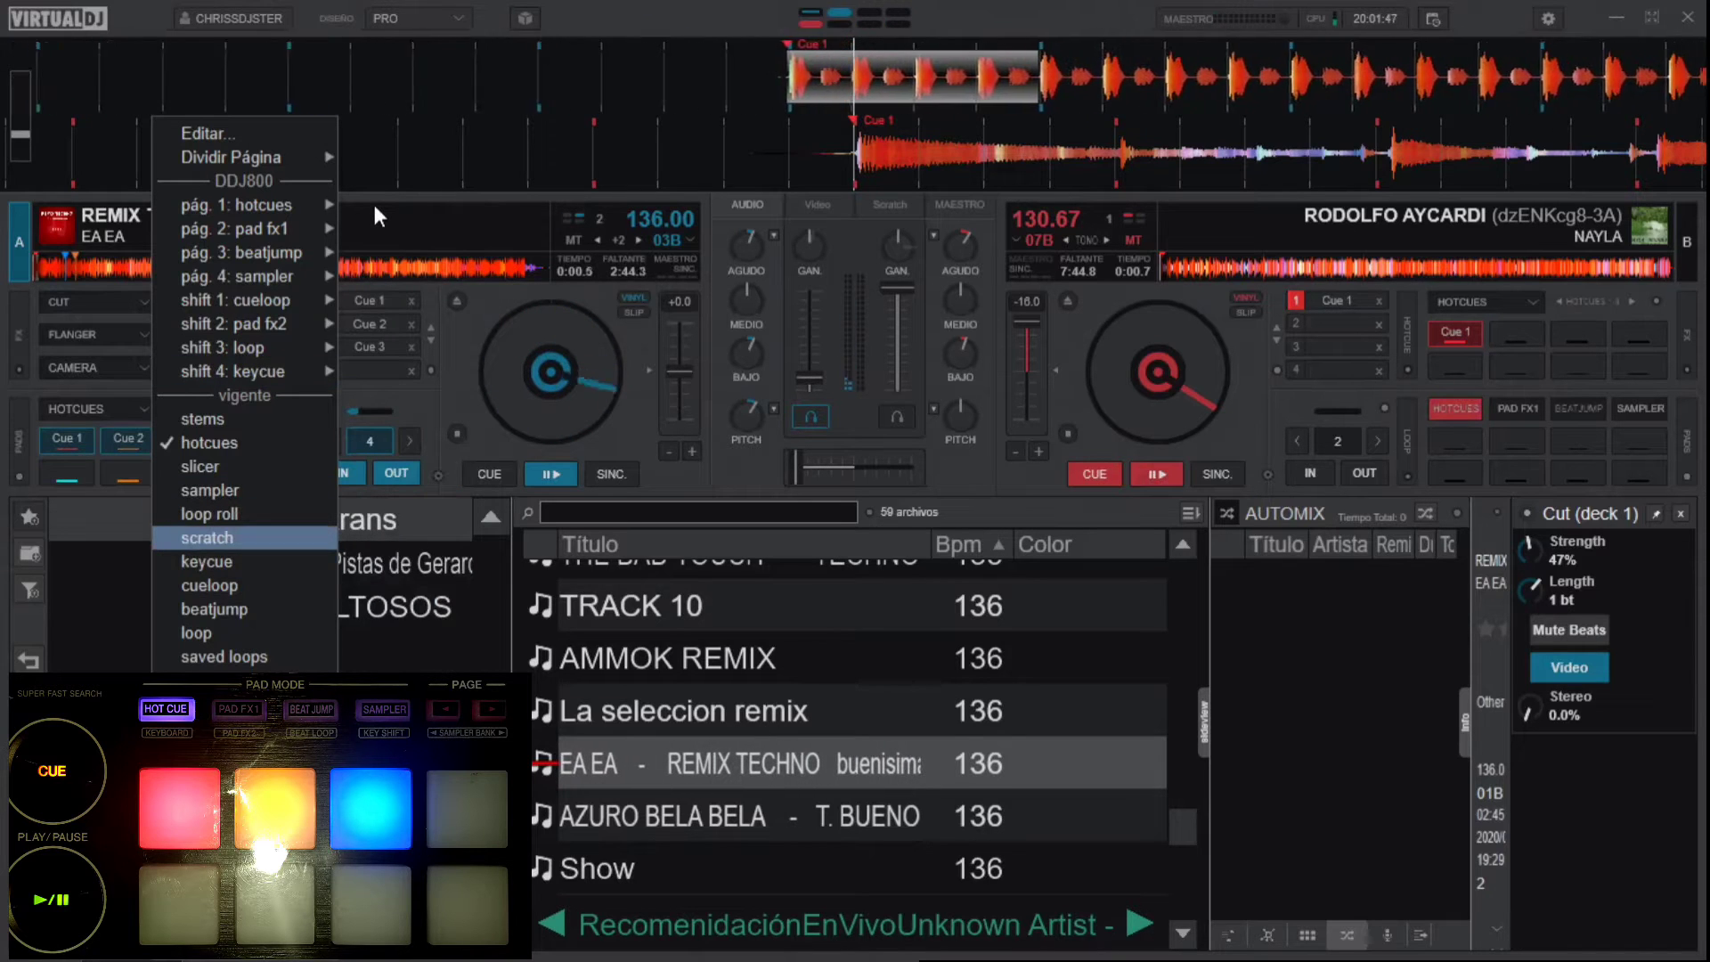
{"action": "left_click", "coordinate": [244, 135]}
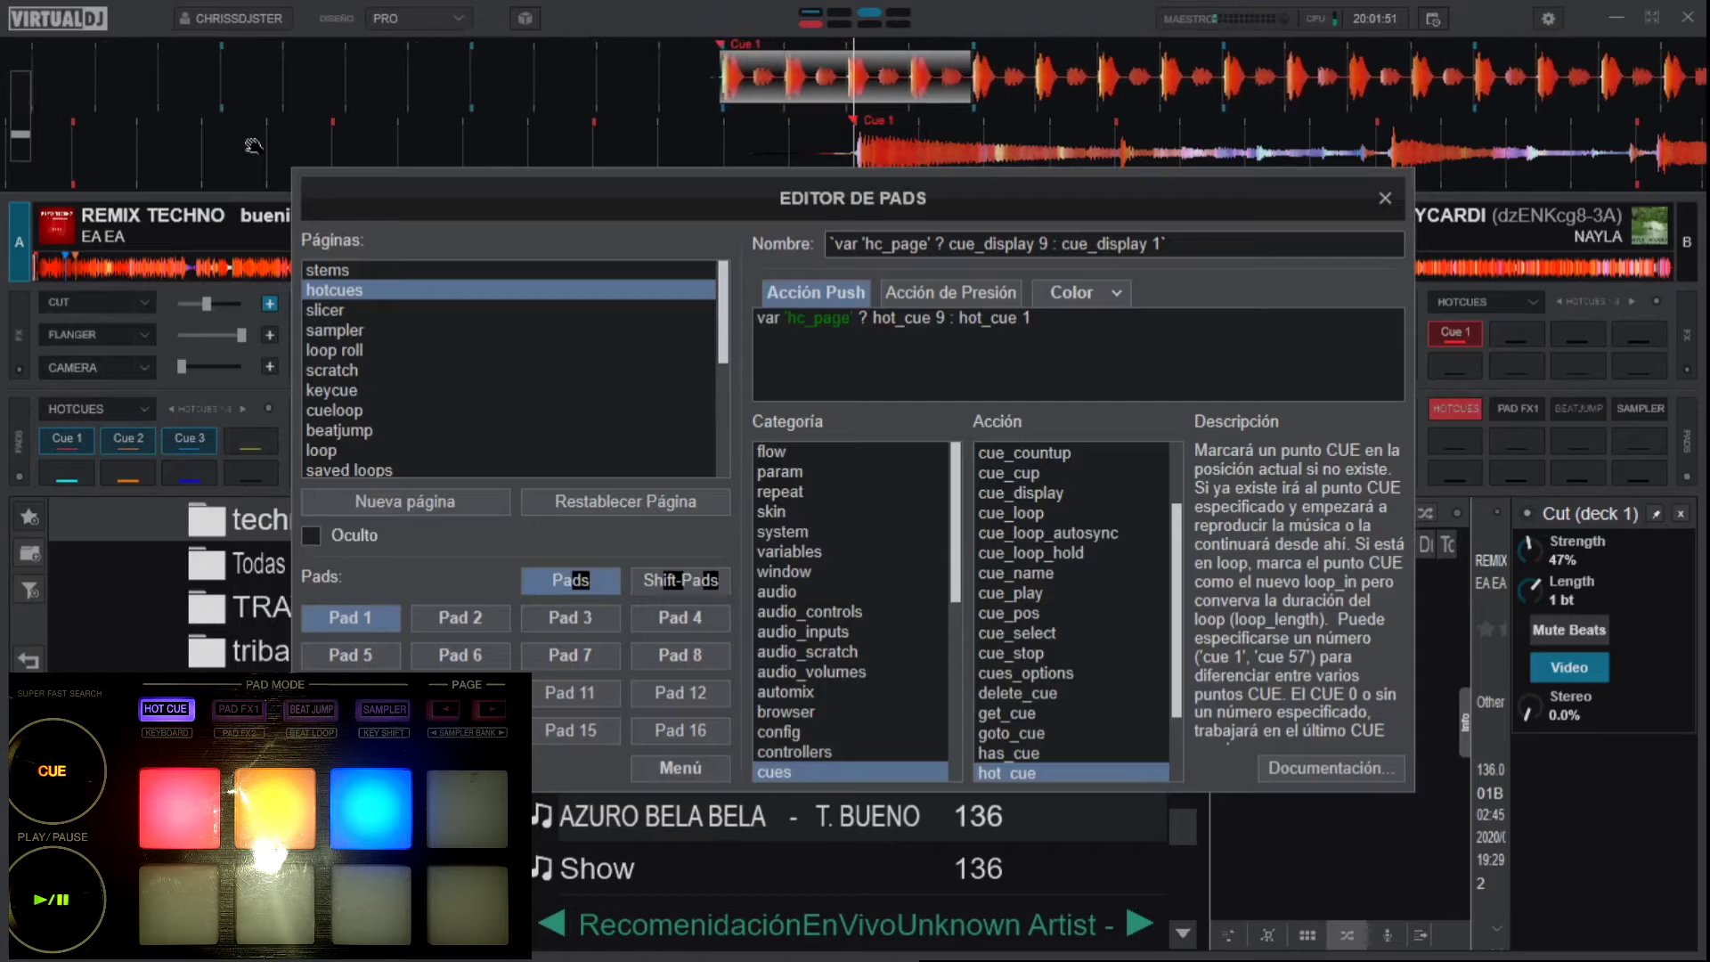
{"action": "scroll", "coordinate": [381, 334], "scroll_direction": "down", "scroll_amount": 6}
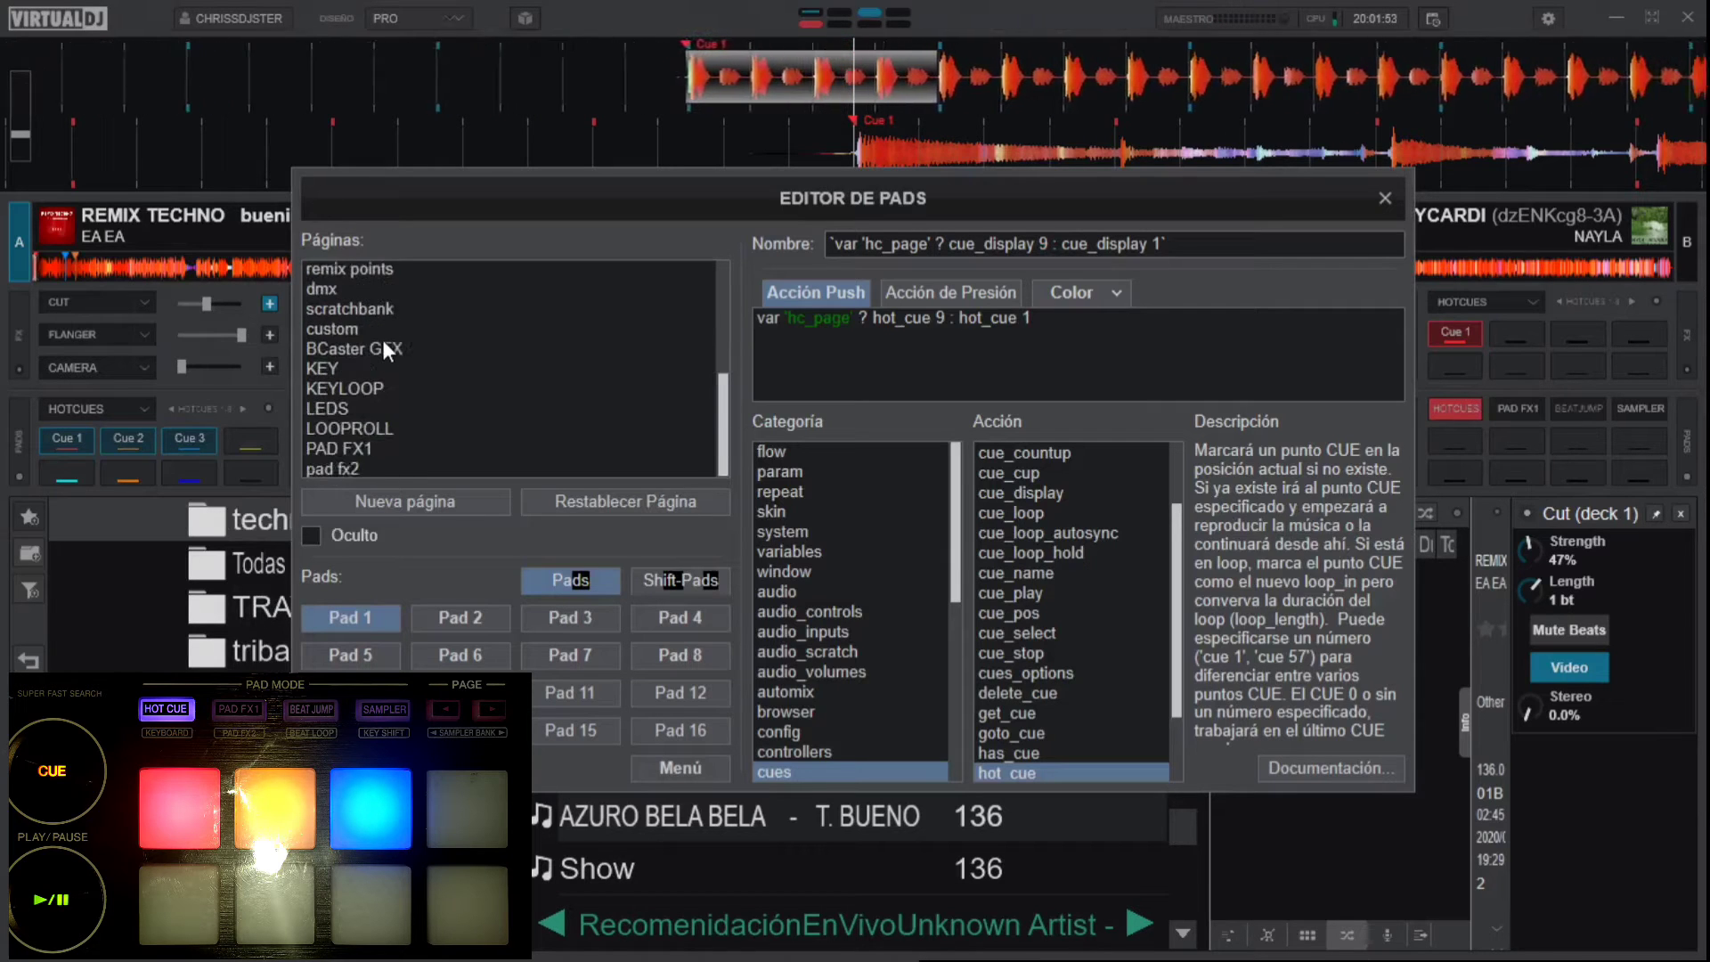
{"action": "scroll", "coordinate": [382, 340], "scroll_direction": "up", "scroll_amount": 6}
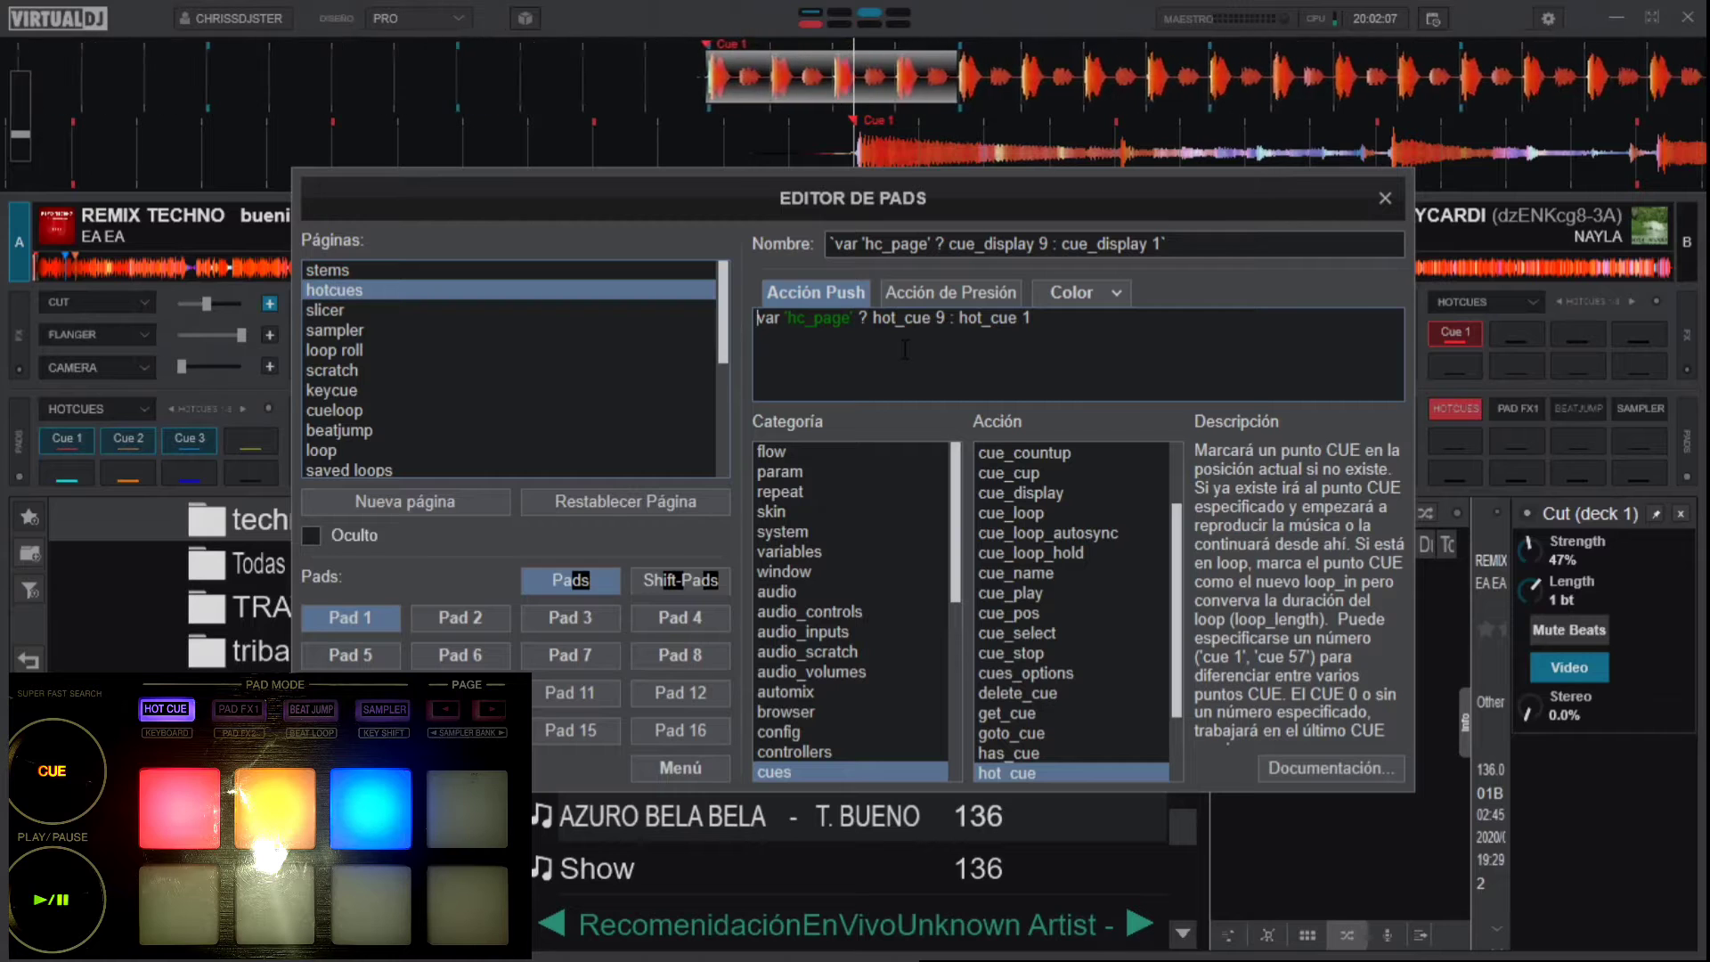
- Examine the push action scripts of Pad 2, Pad 3 and Pad 4 on the hotcues page
{"action": "left_click", "coordinate": [440, 622]}
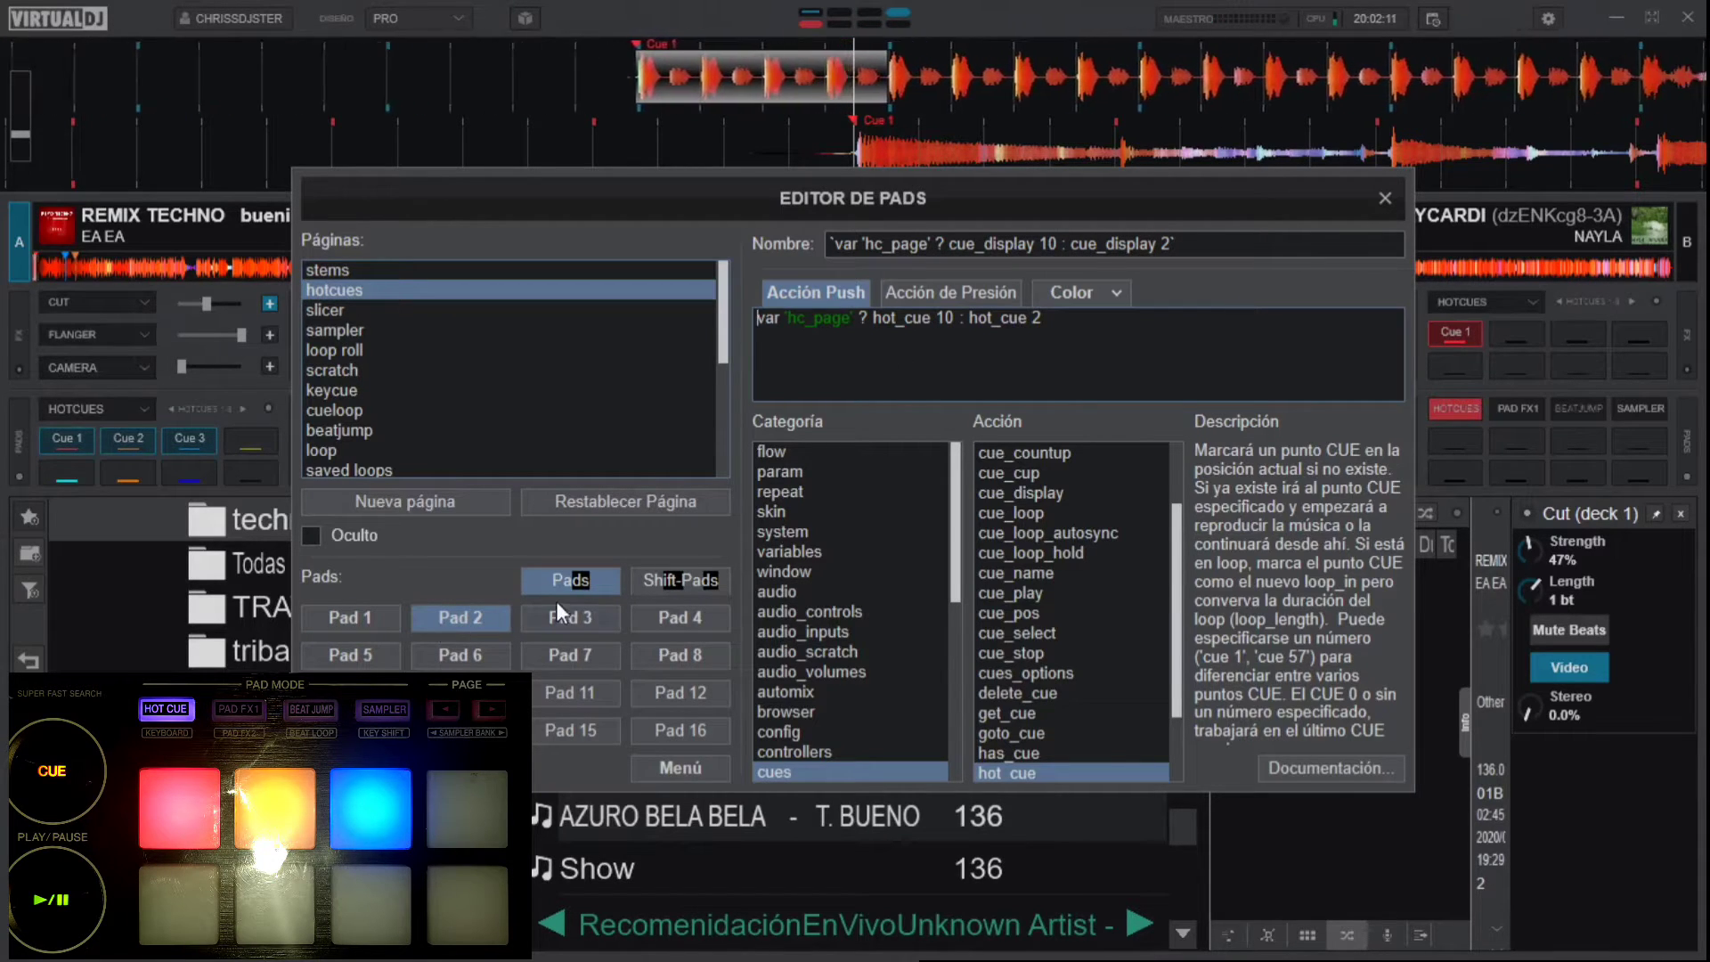
{"action": "left_click", "coordinate": [584, 618]}
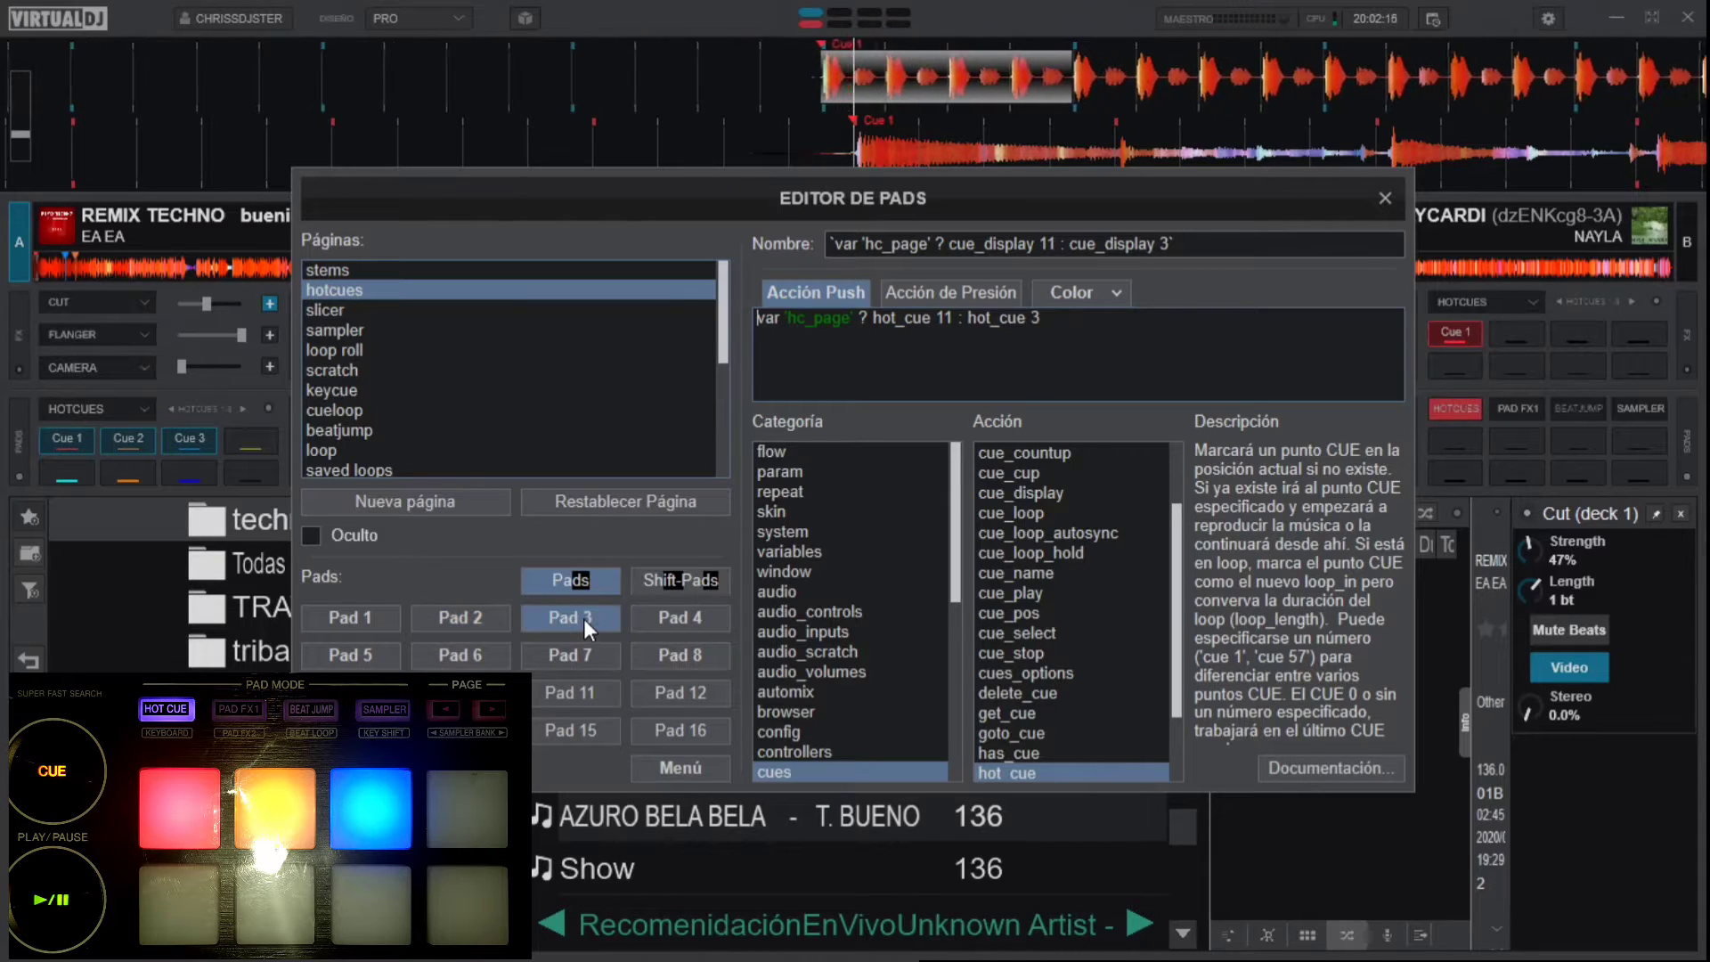
{"action": "left_click", "coordinate": [660, 609]}
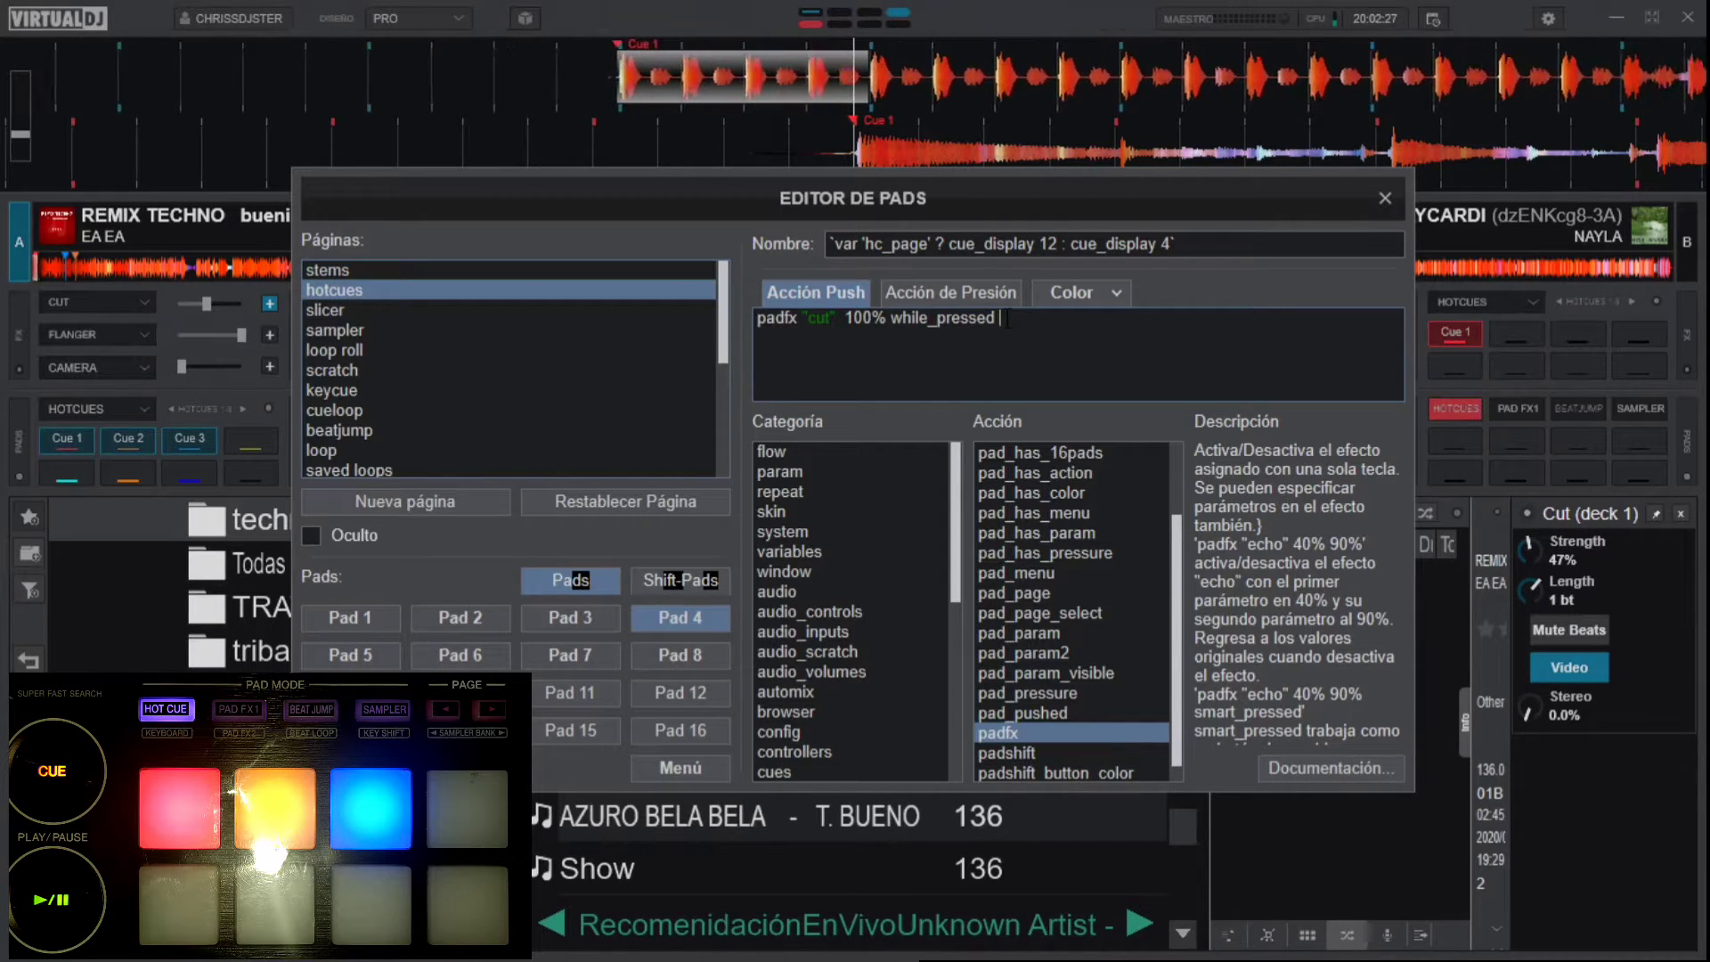
- Remove while_pressed from Pad 4's push action, leaving padfx "cut" 100%, and move to Pad 3
{"action": "left_click_drag", "start_coordinate": [1007, 319], "coordinate": [920, 320]}
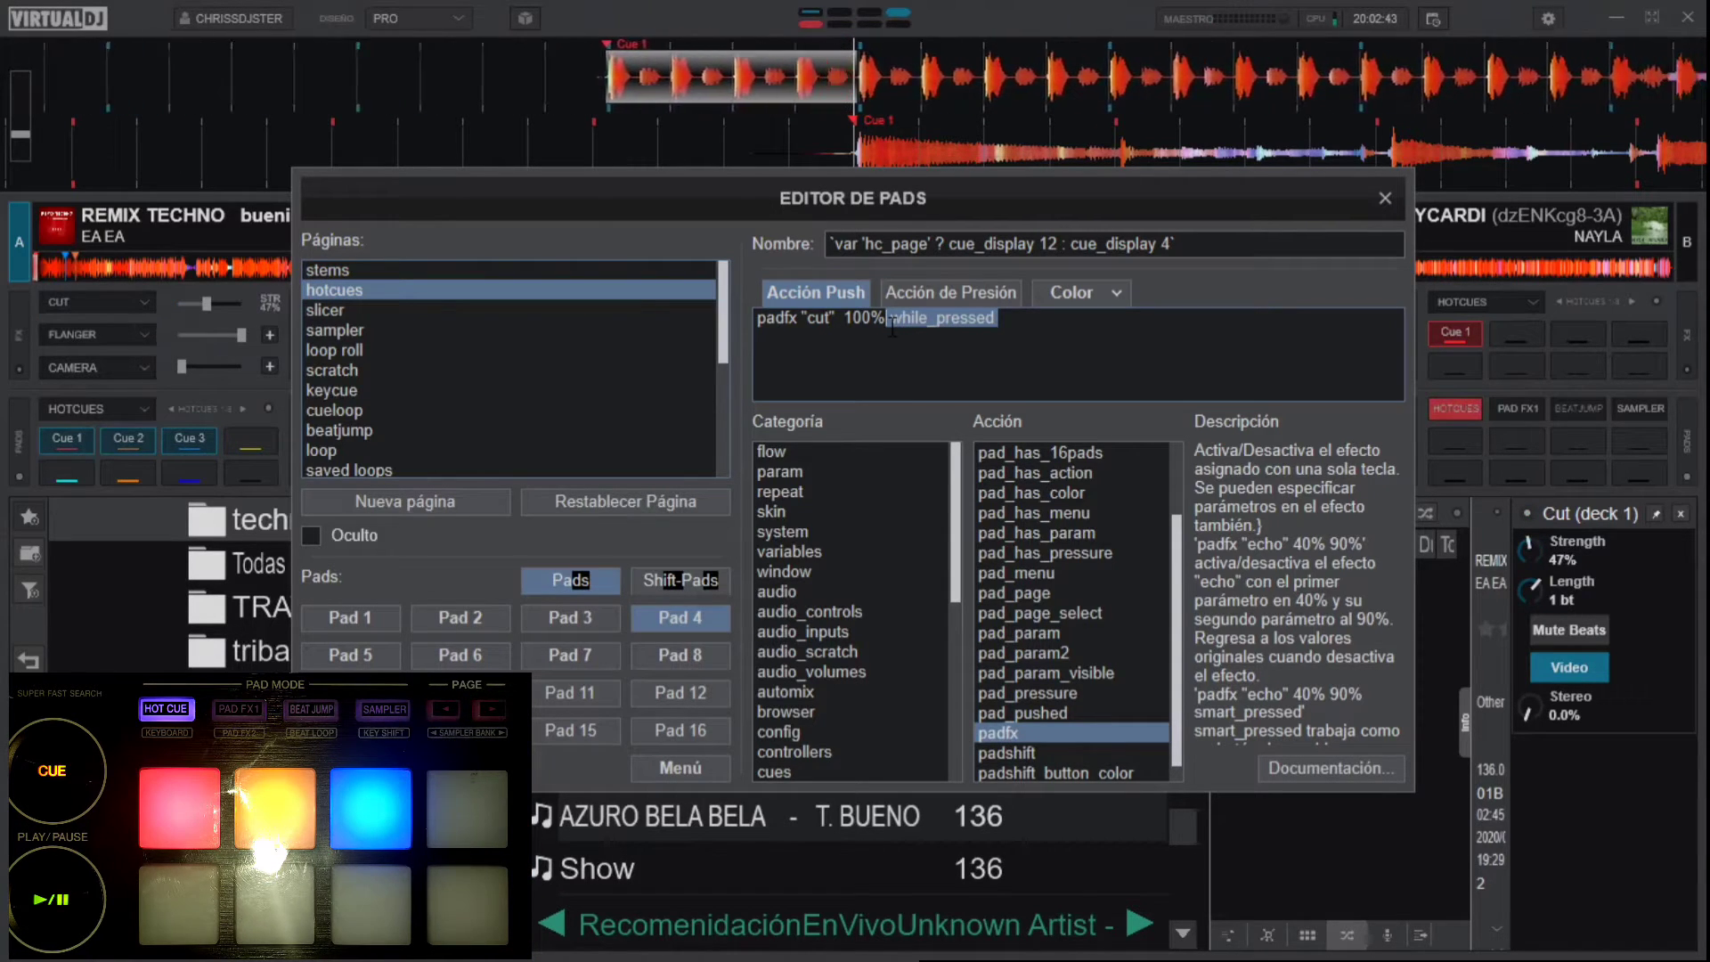
{"action": "key", "text": "BackSpace"}
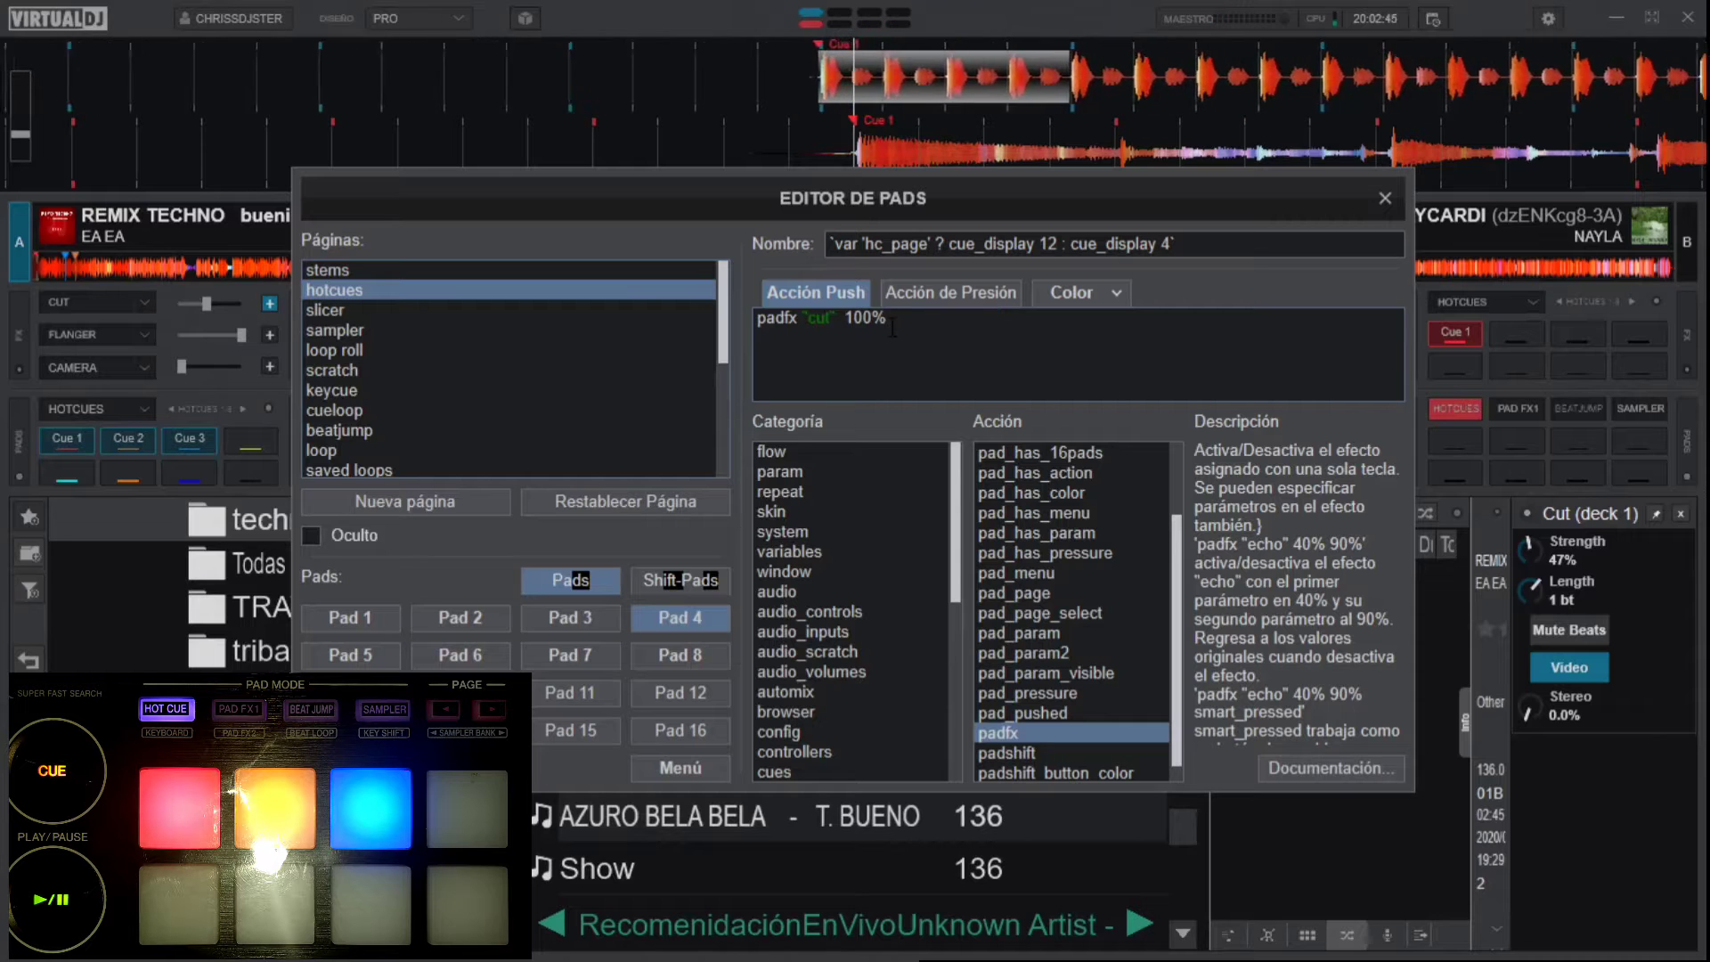
{"action": "left_click", "coordinate": [598, 620]}
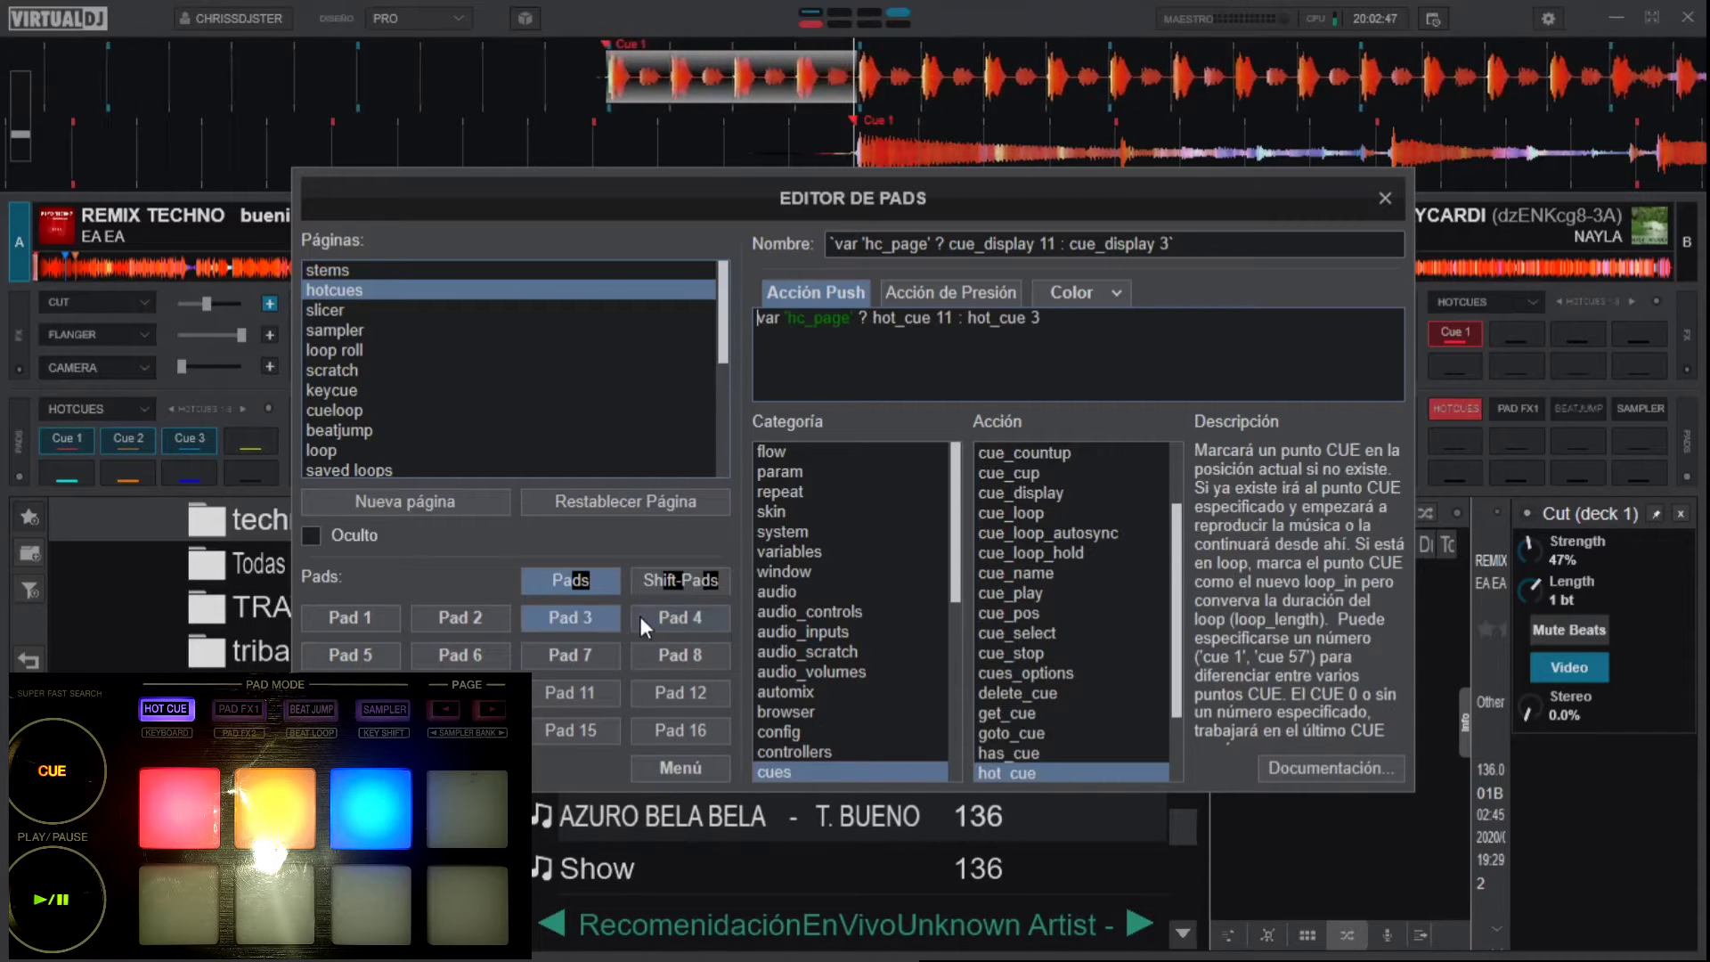
- Add while_pressed back to the end of Pad 4's push action and move to Pad 3
{"action": "left_click", "coordinate": [692, 615]}
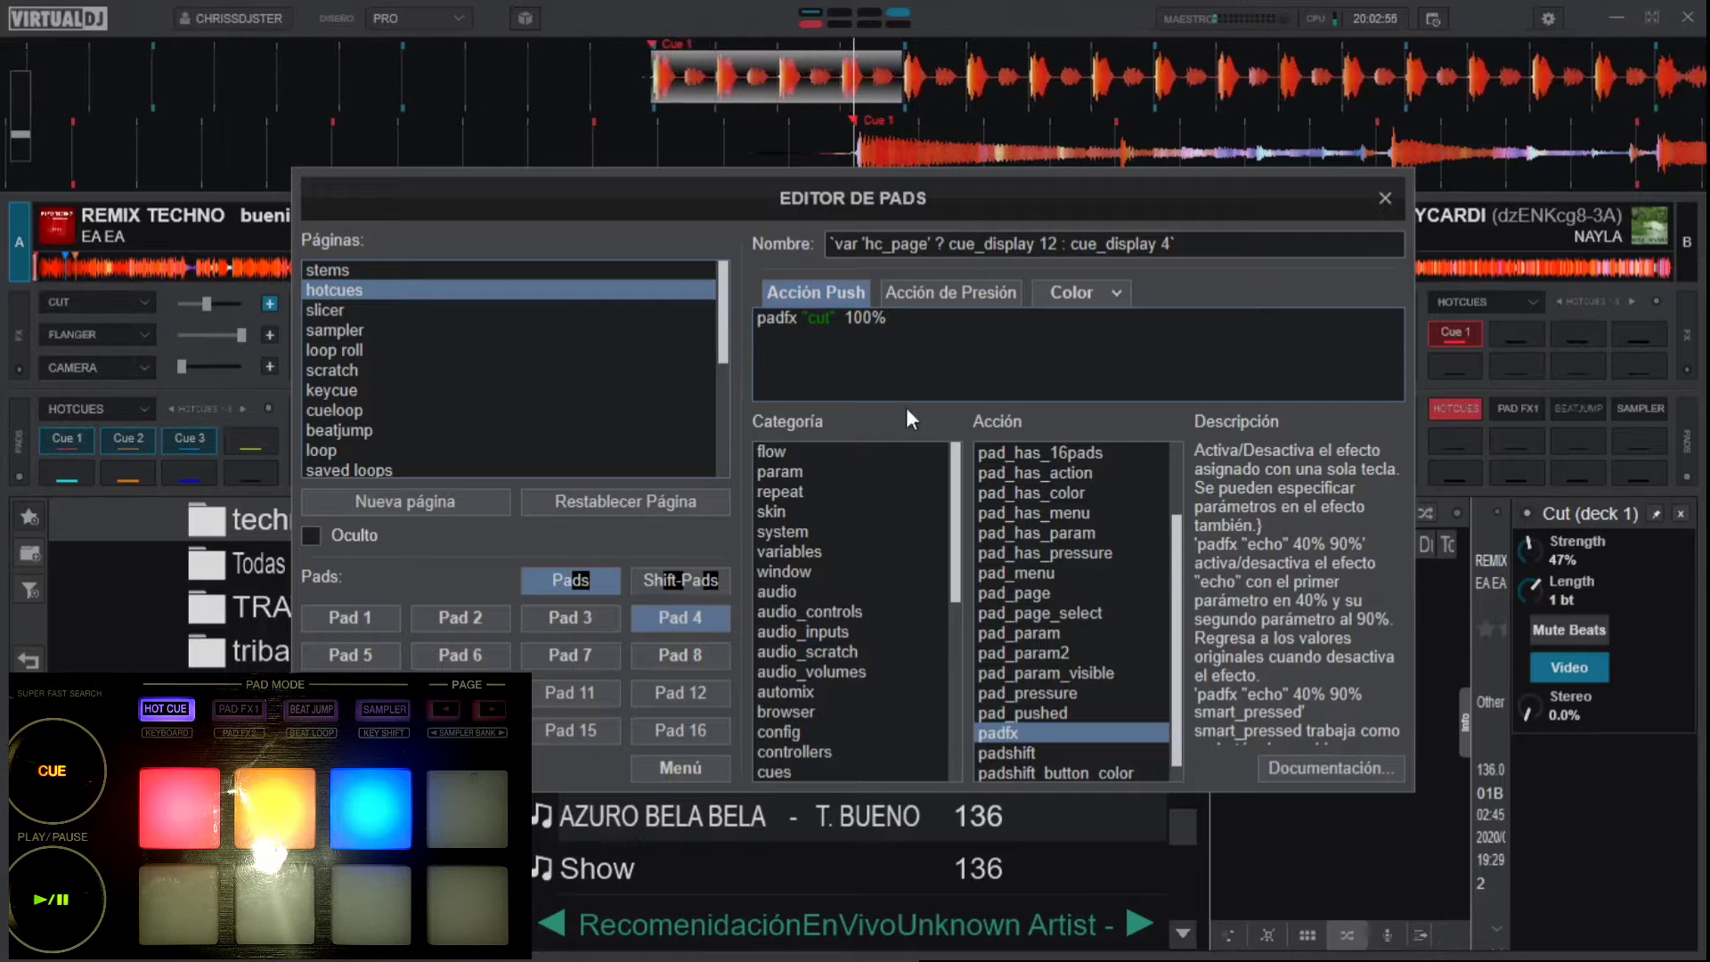
{"action": "type", "text": "while_pressed"}
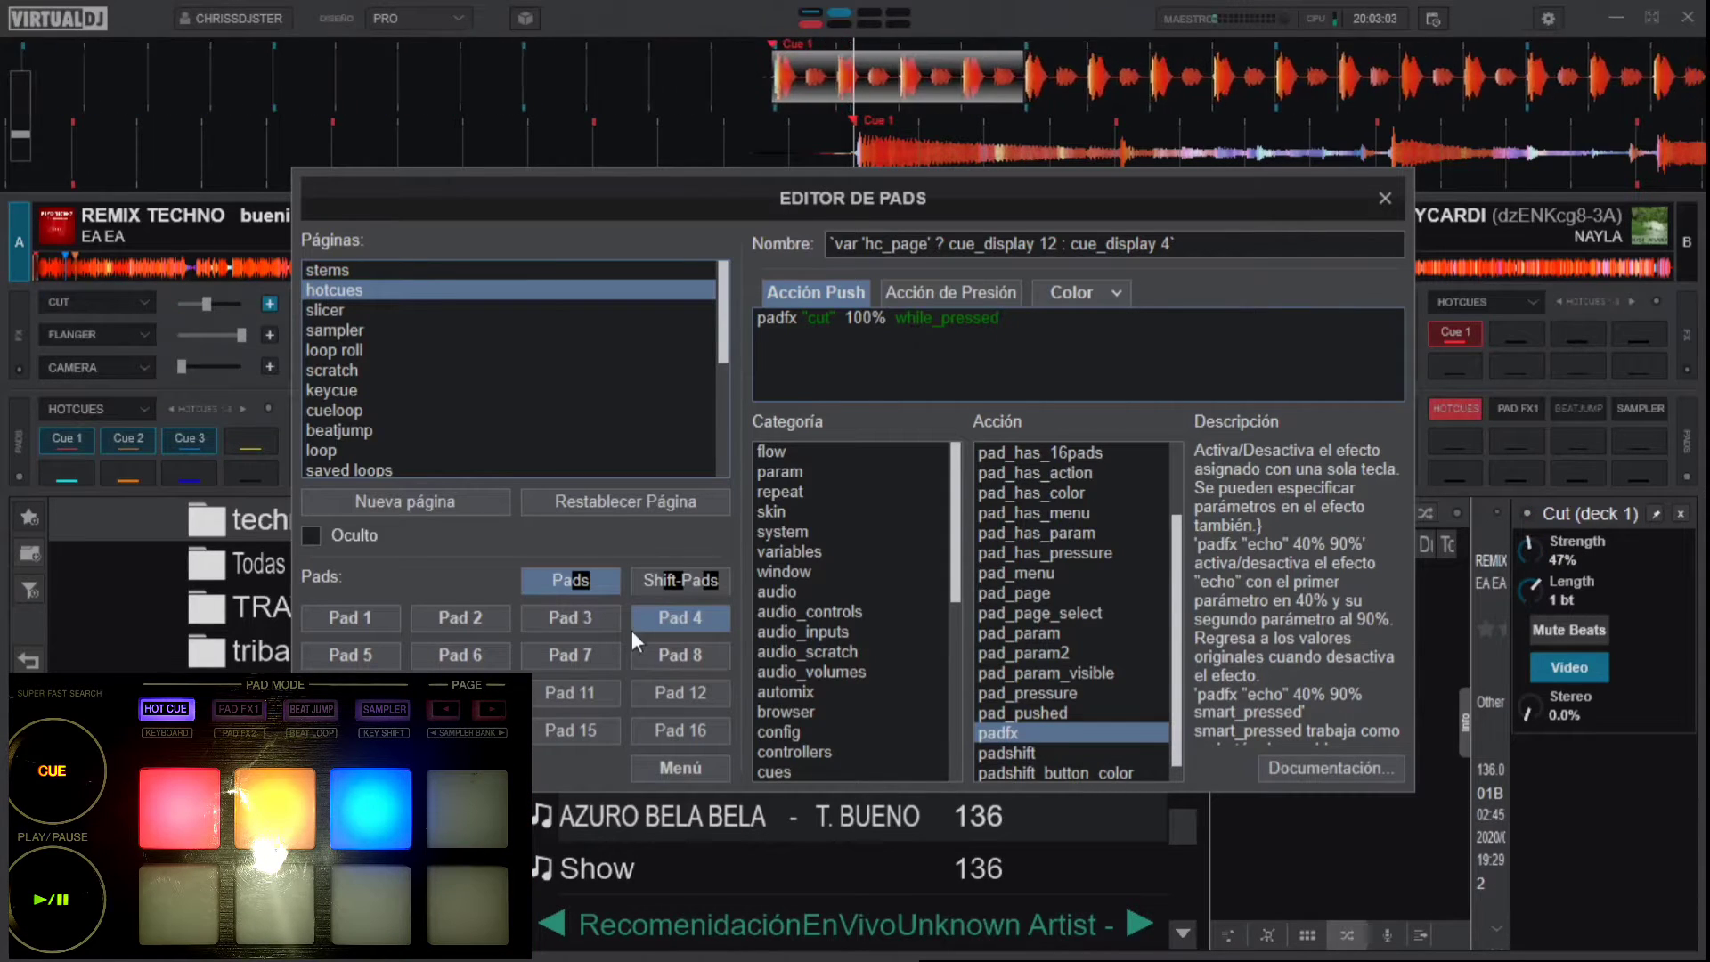
{"action": "left_click", "coordinate": [575, 621]}
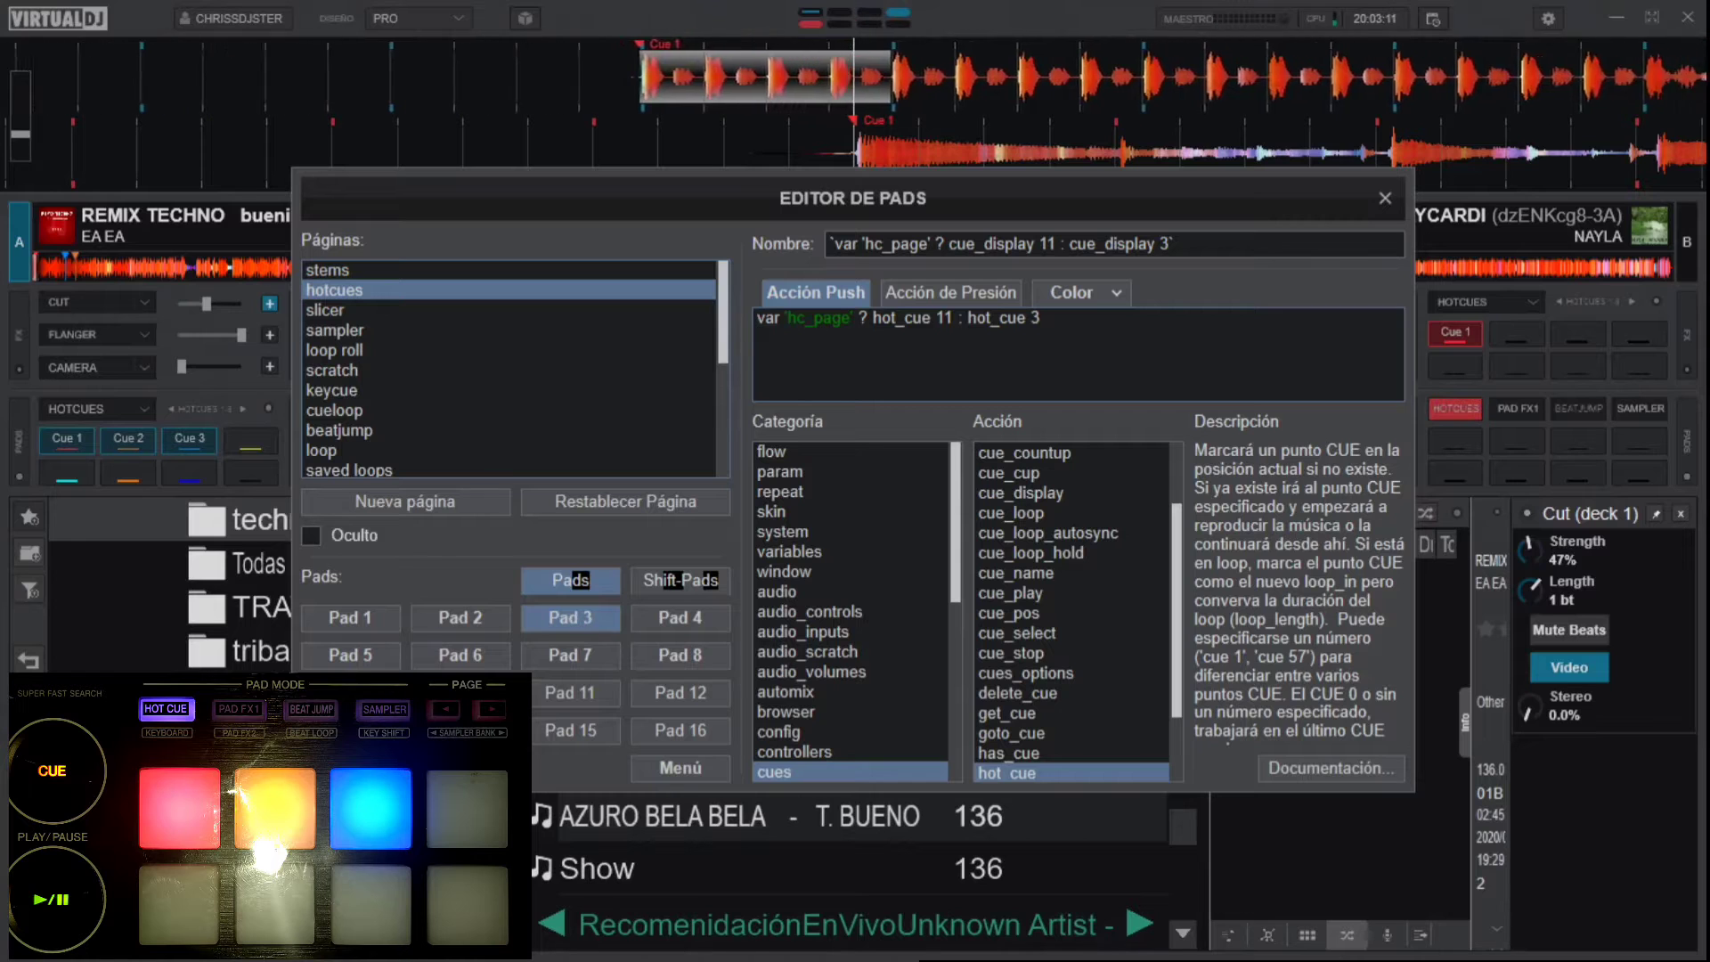
- Examine the push action scripts of Pads 5 to 8, and return to Pad 1
{"action": "left_click", "coordinate": [388, 661]}
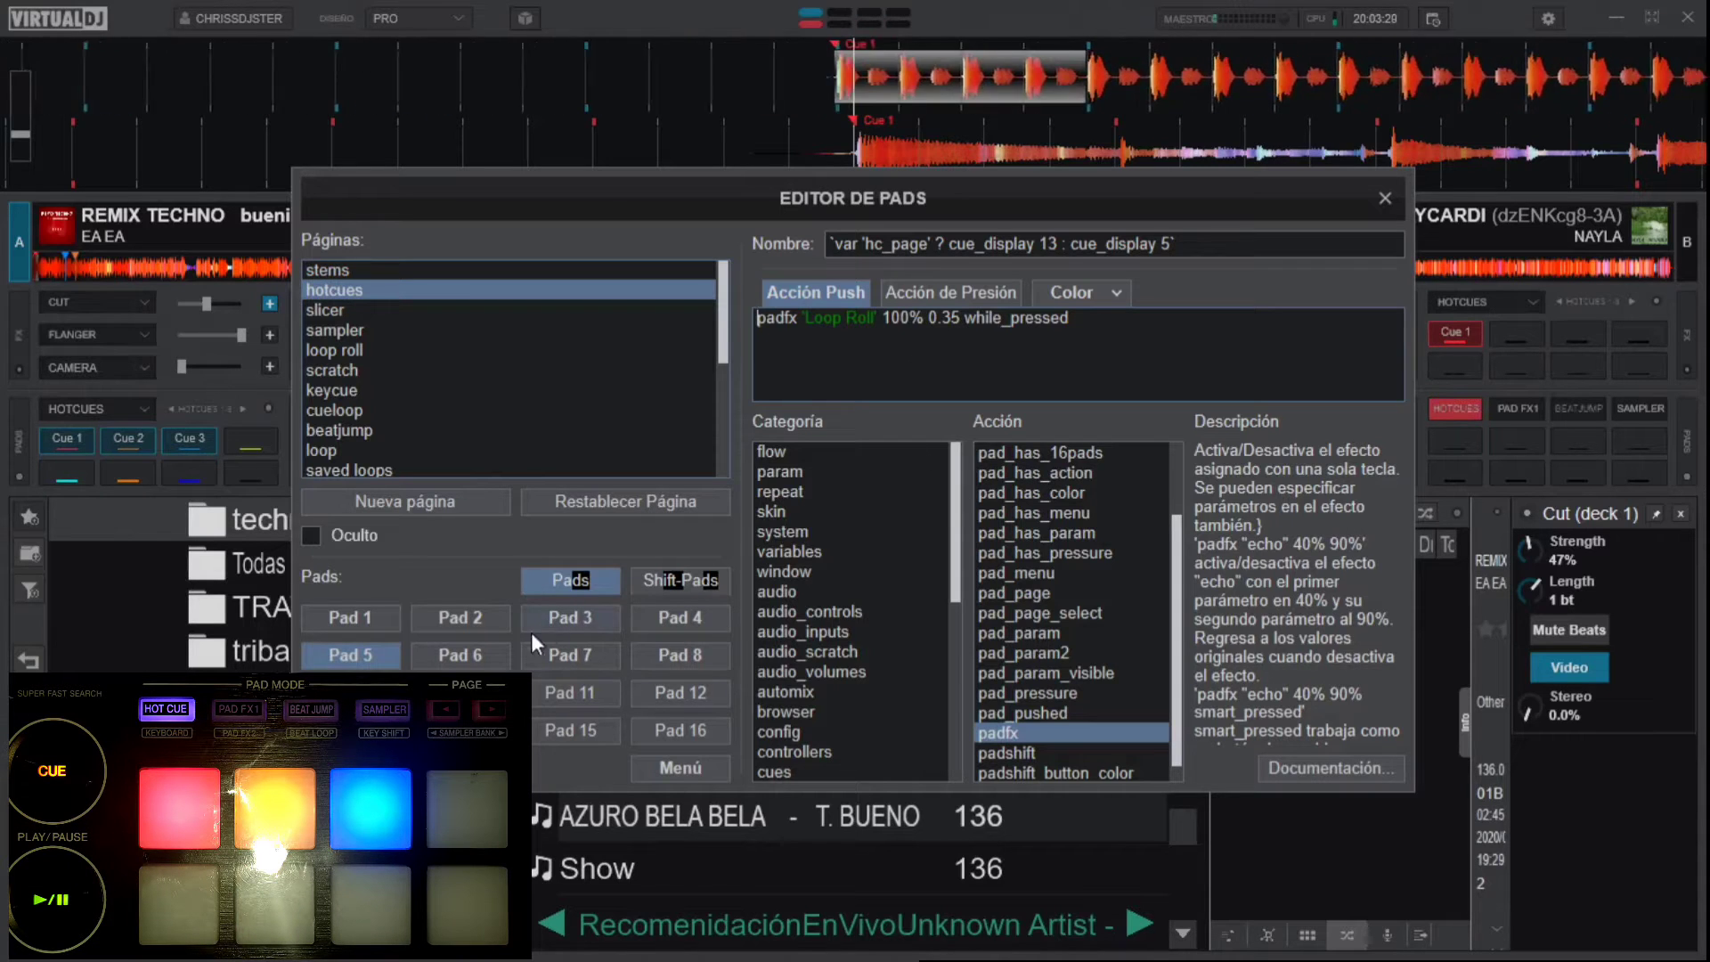
{"action": "left_click", "coordinate": [447, 659]}
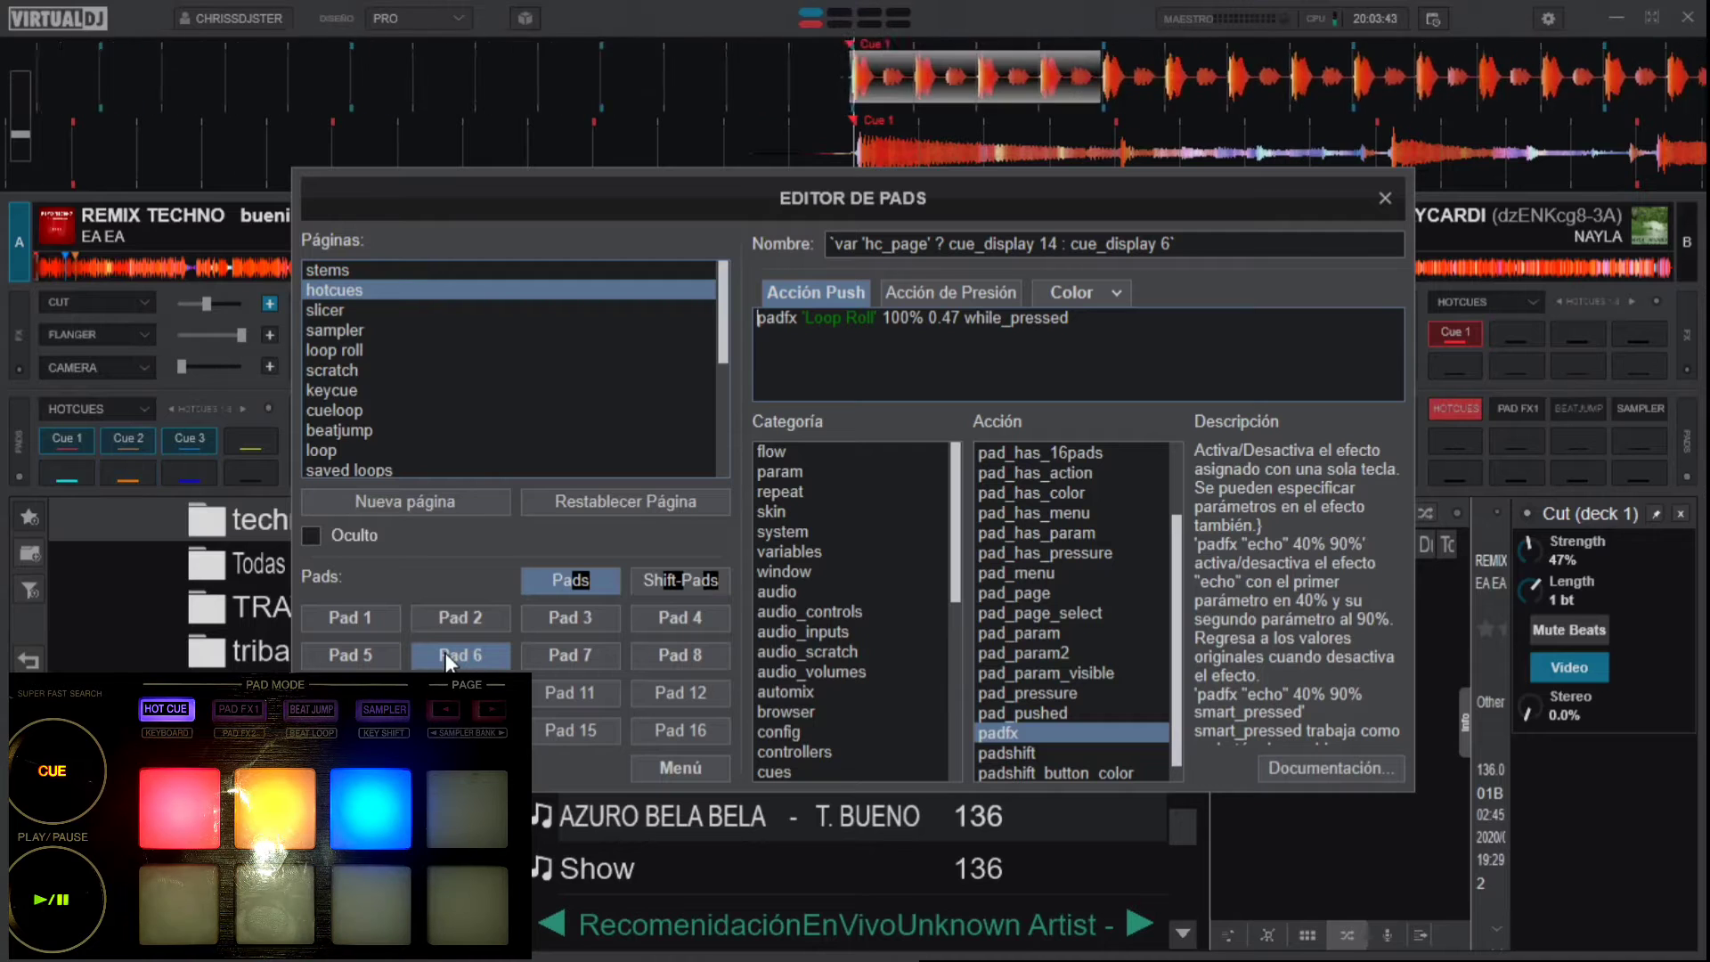
{"action": "left_click", "coordinate": [552, 661]}
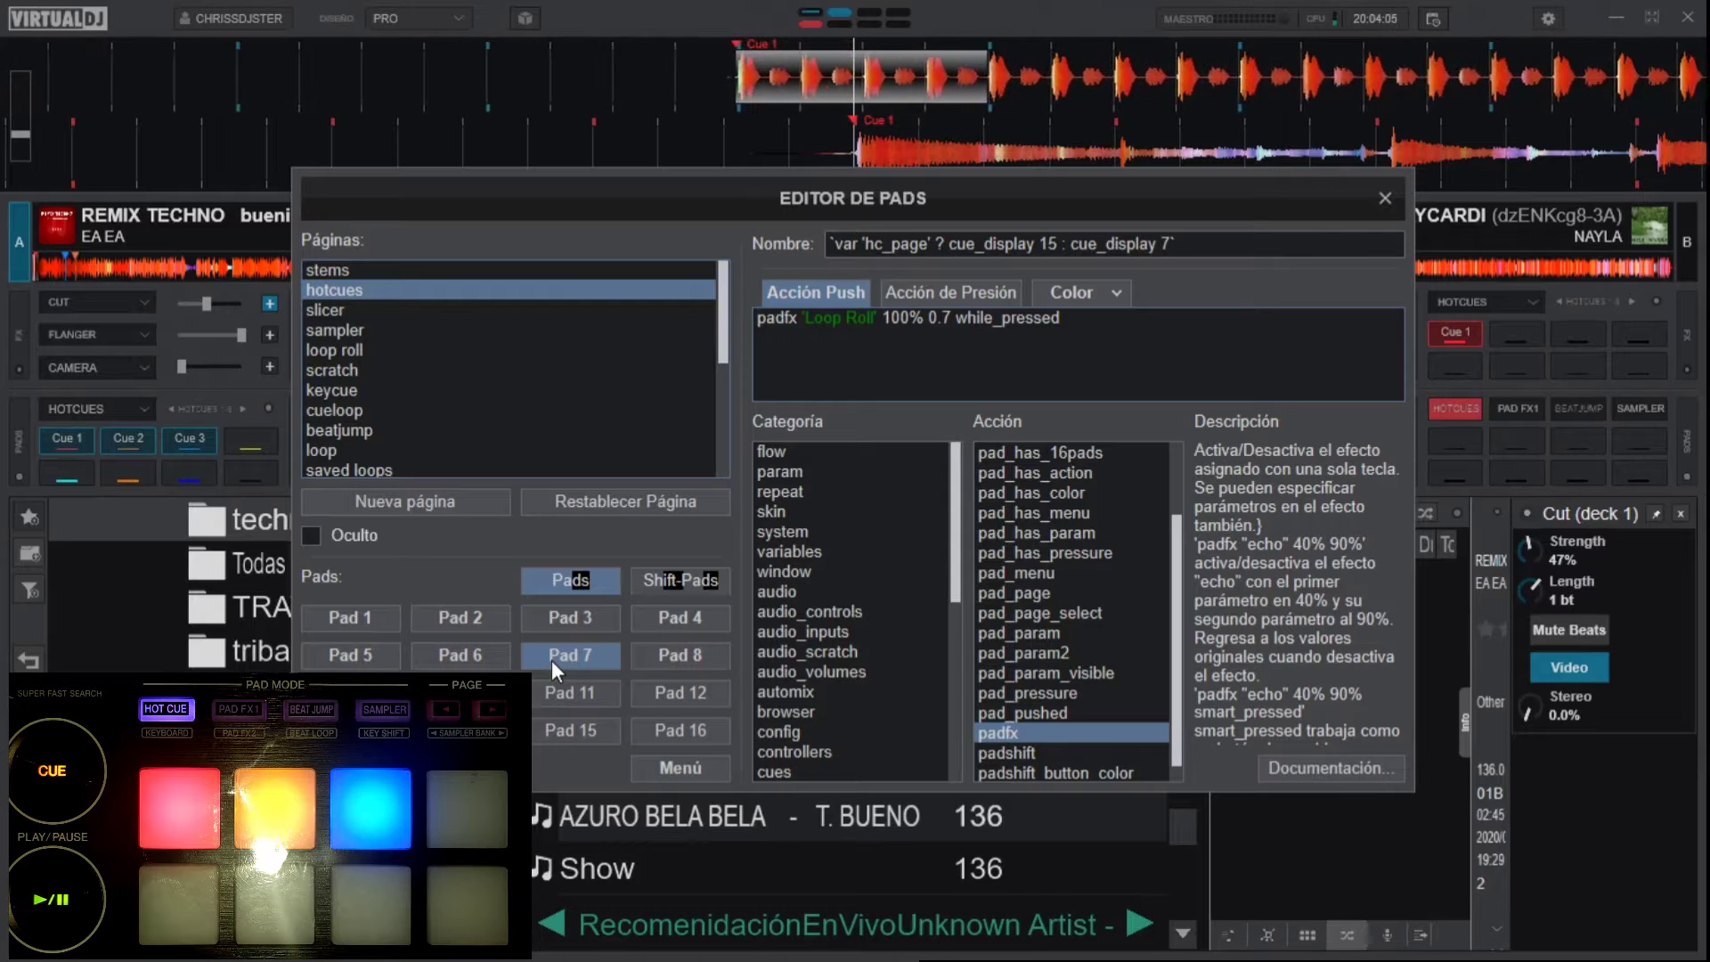
{"action": "left_click", "coordinate": [707, 654]}
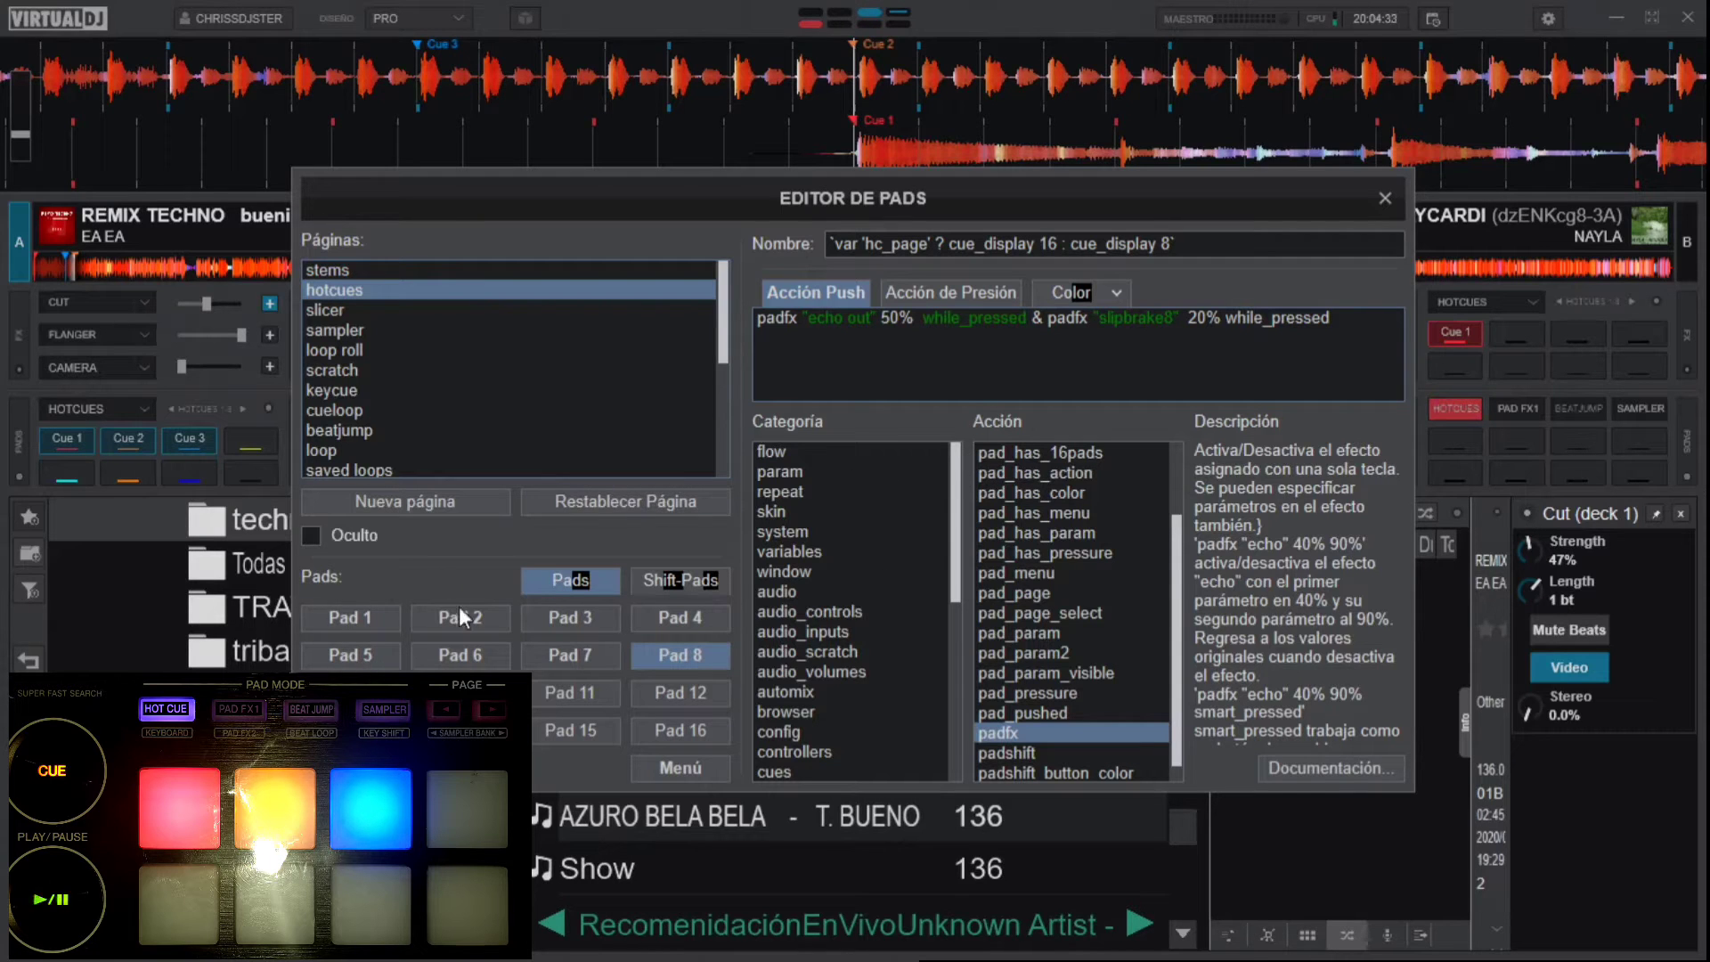
{"action": "left_click", "coordinate": [346, 616]}
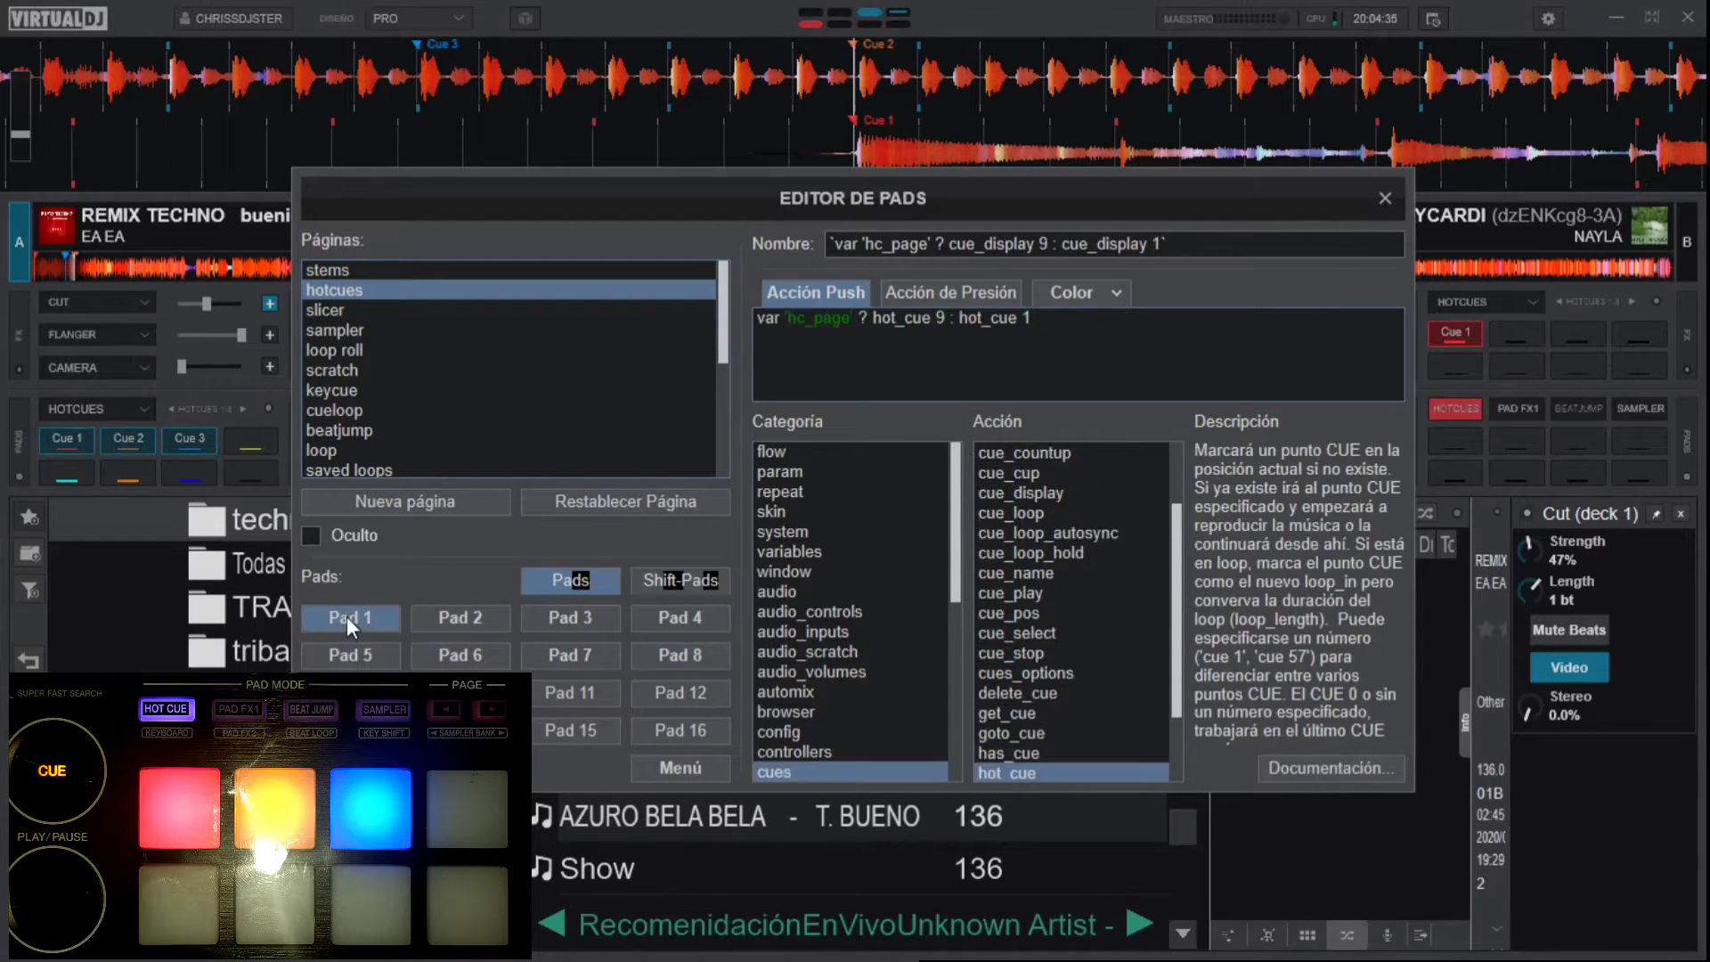
- Show Pad 4's color script and examine its padfx "cut" condition and its color part
{"action": "left_click", "coordinate": [633, 617]}
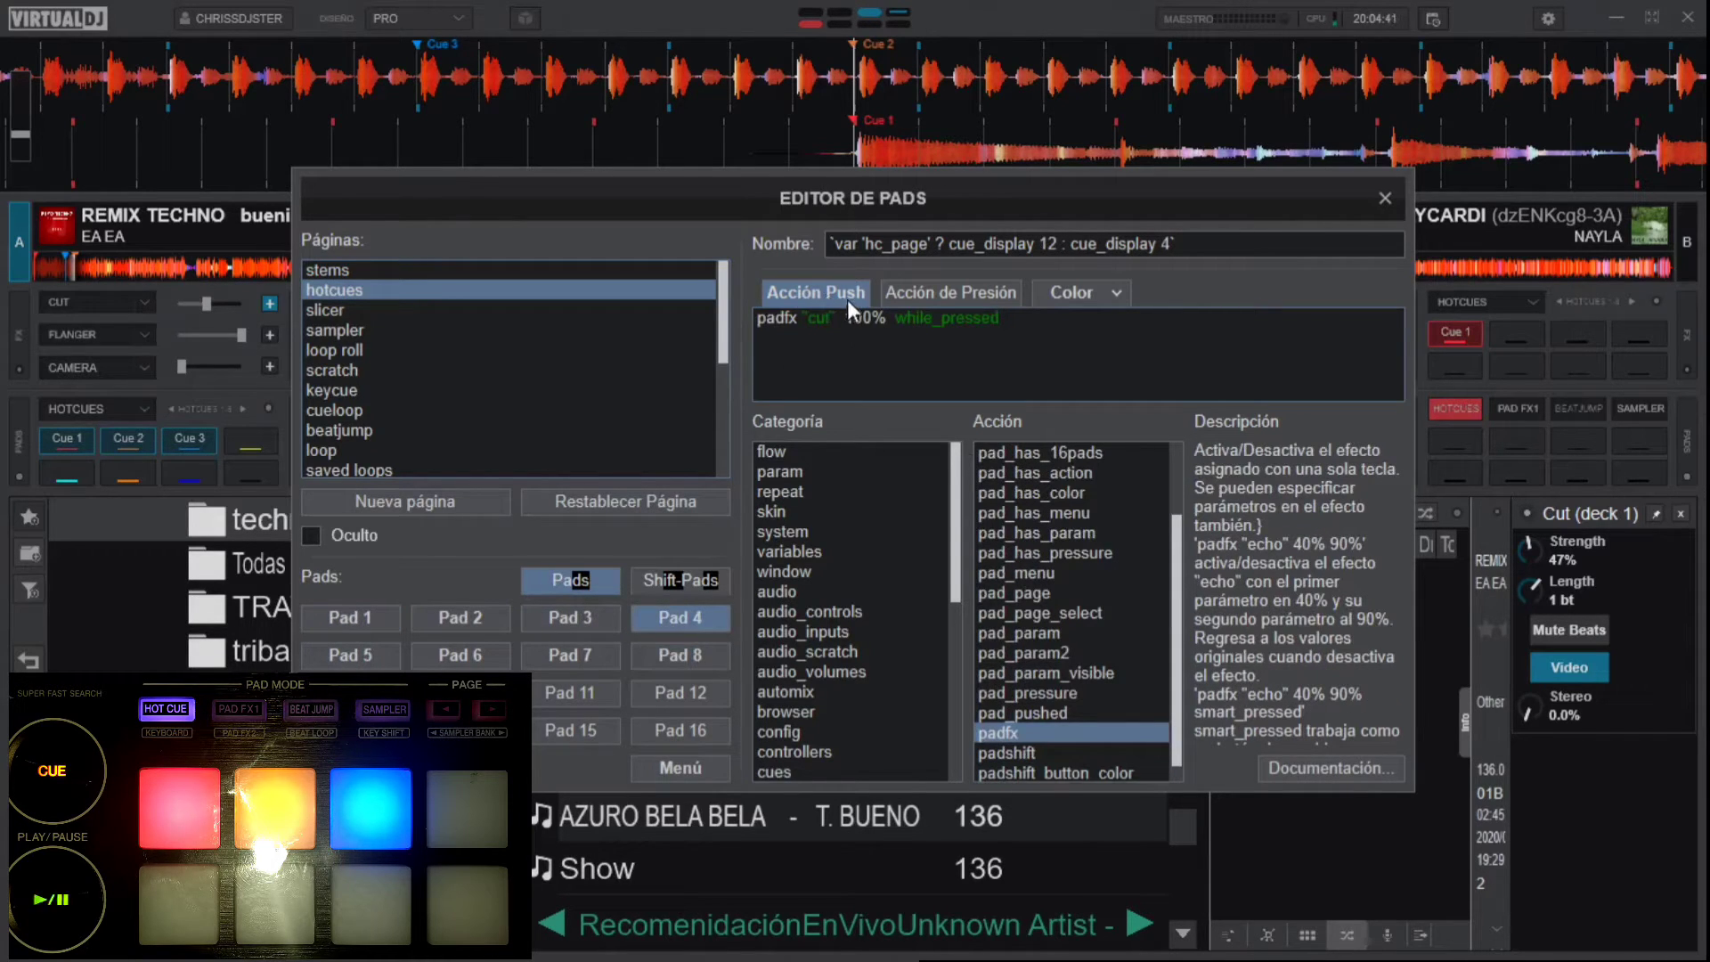
{"action": "left_click", "coordinate": [1070, 295]}
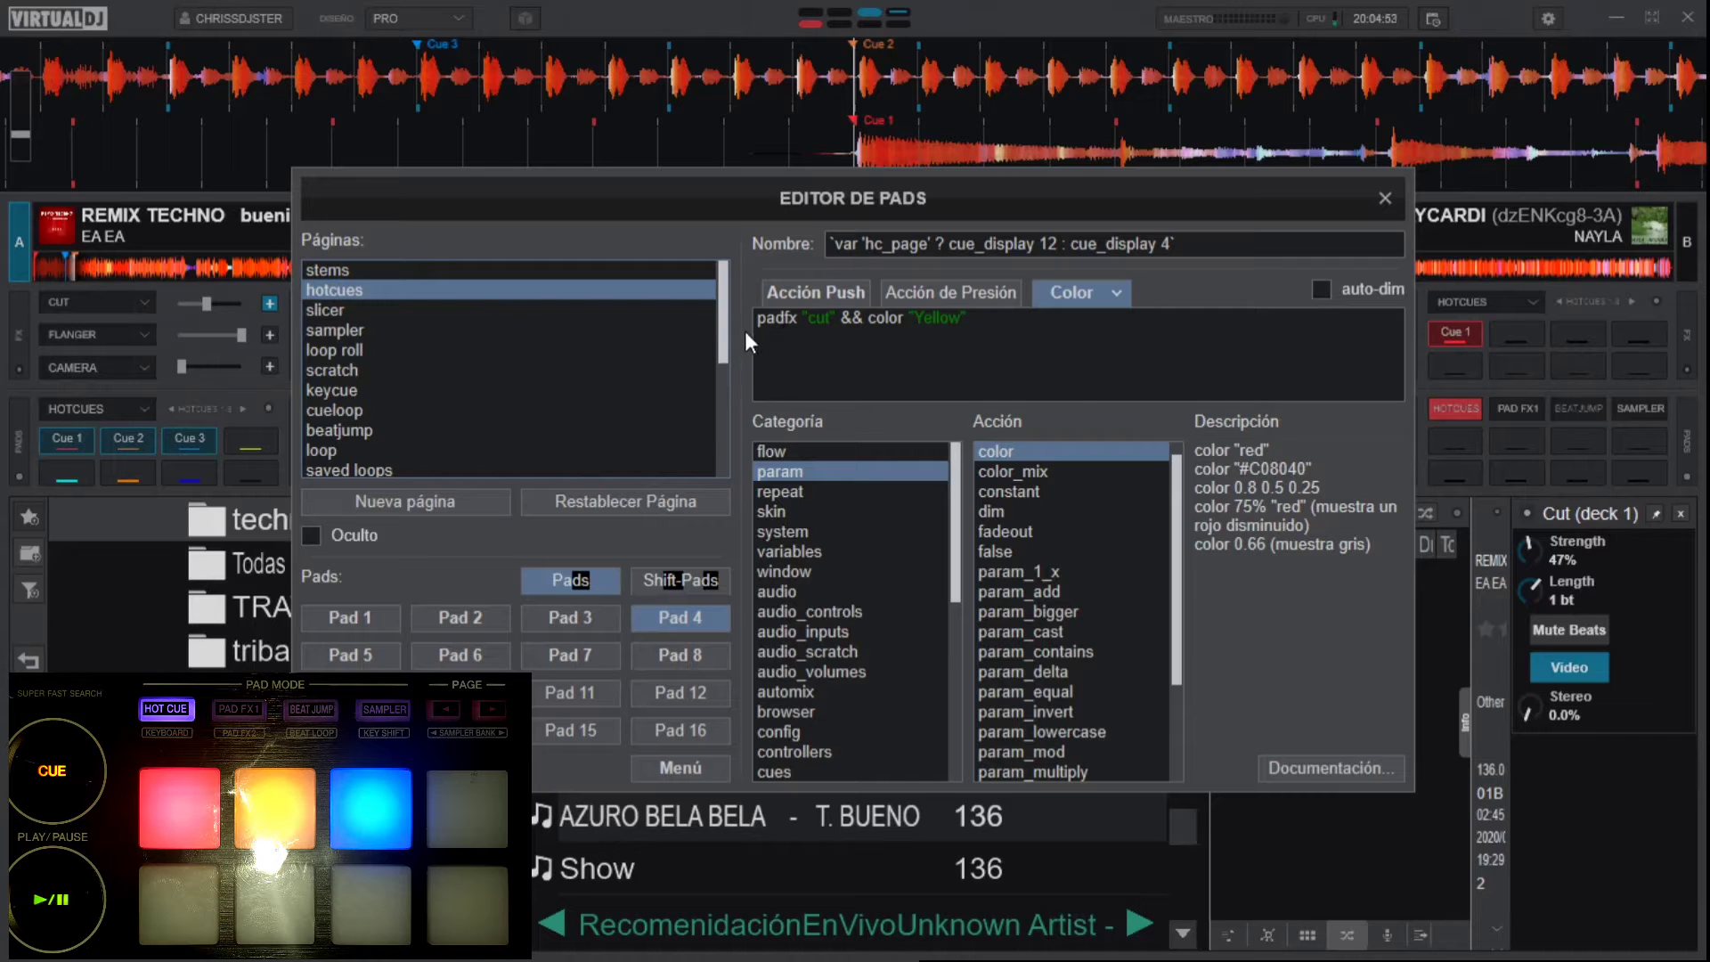
{"action": "left_click_drag", "start_coordinate": [763, 334], "coordinate": [852, 322]}
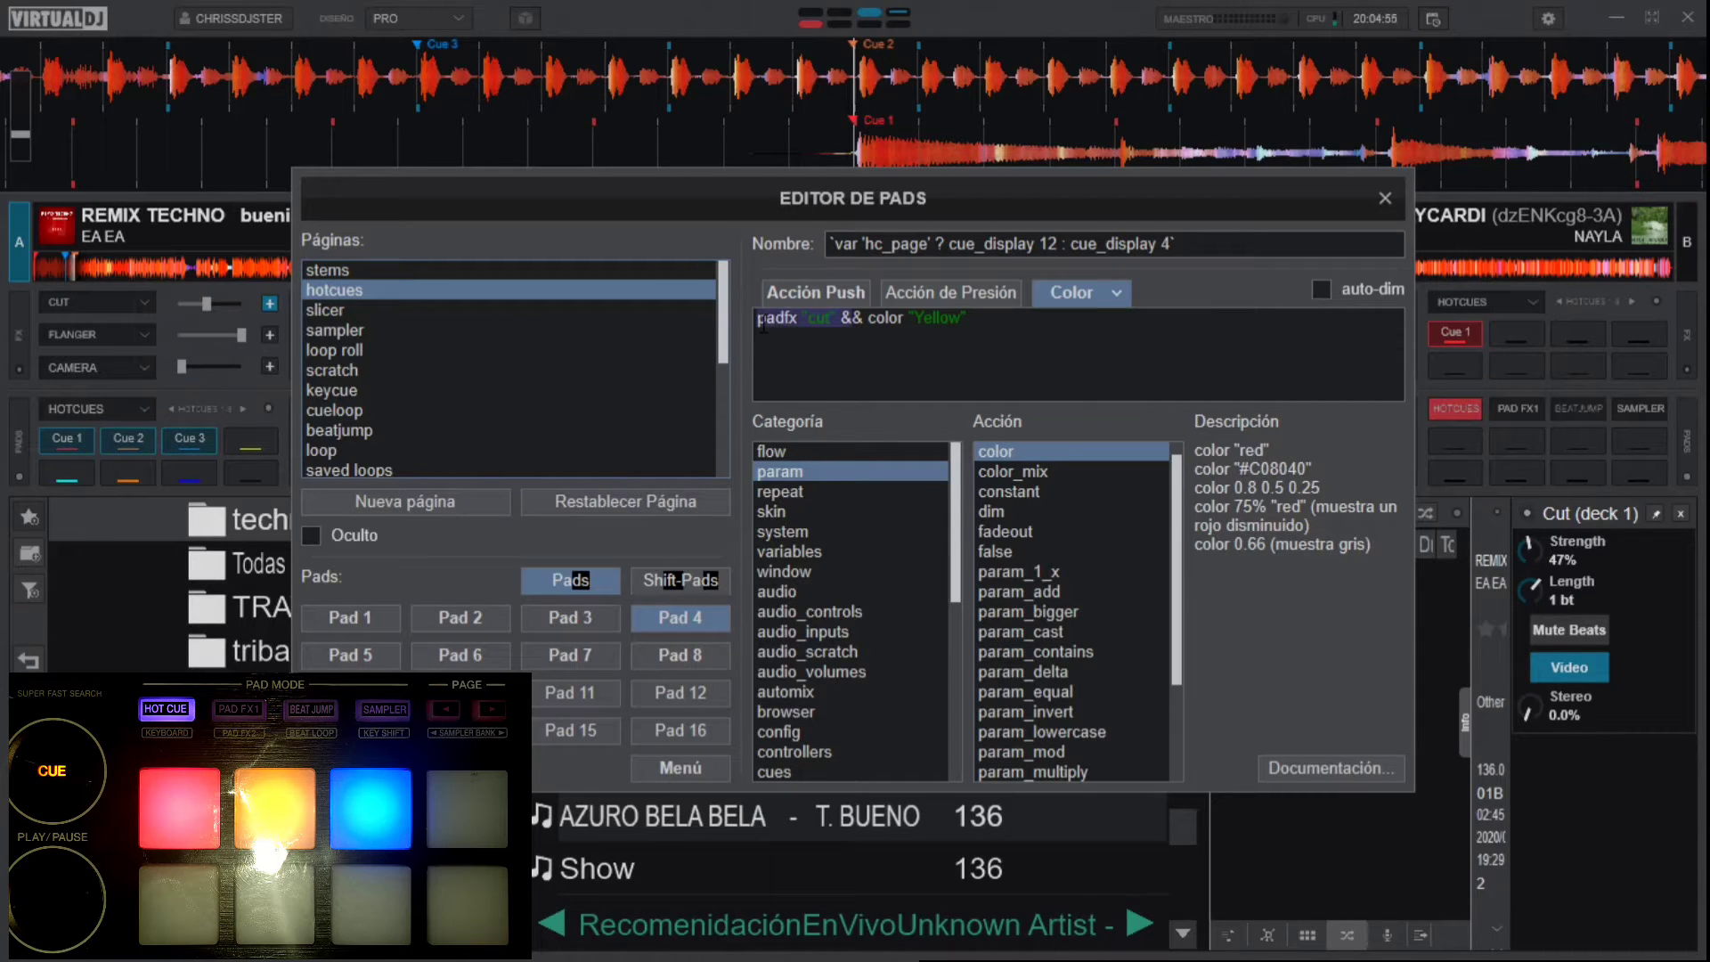
{"action": "double_click", "coordinate": [764, 323]}
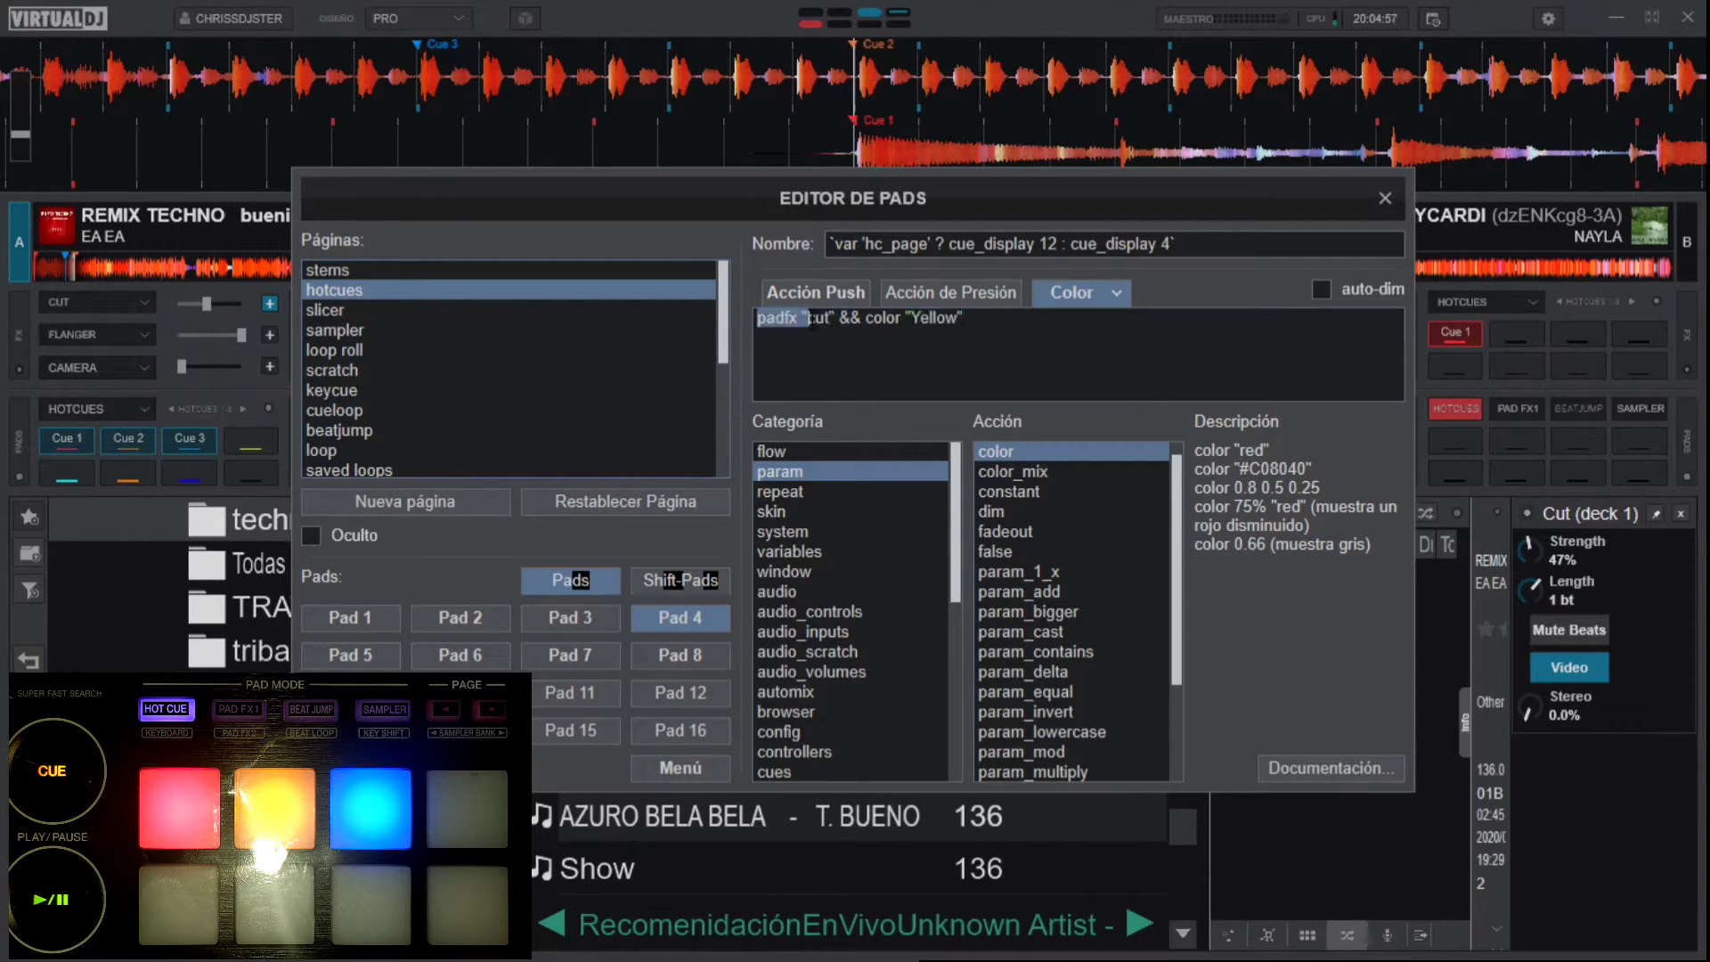
{"action": "left_click", "coordinate": [864, 322]}
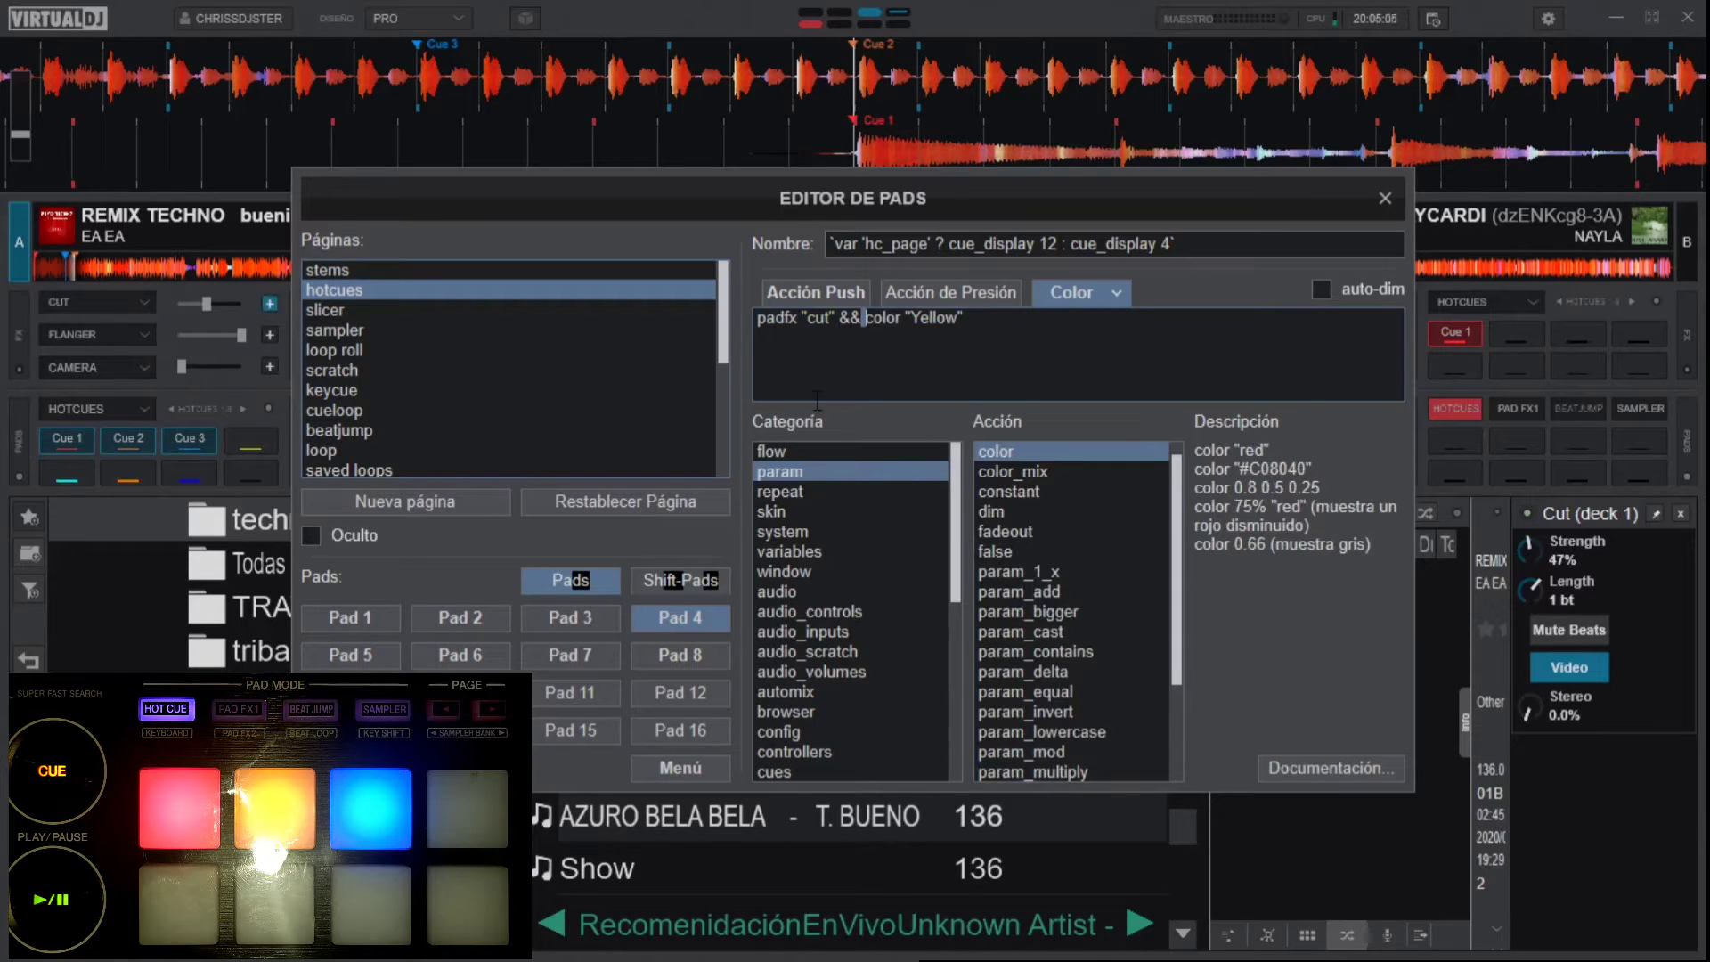
- Change the color in Pad 4's color script to "red" and apply it by switching to Pad 3
{"action": "left_click", "coordinate": [950, 318]}
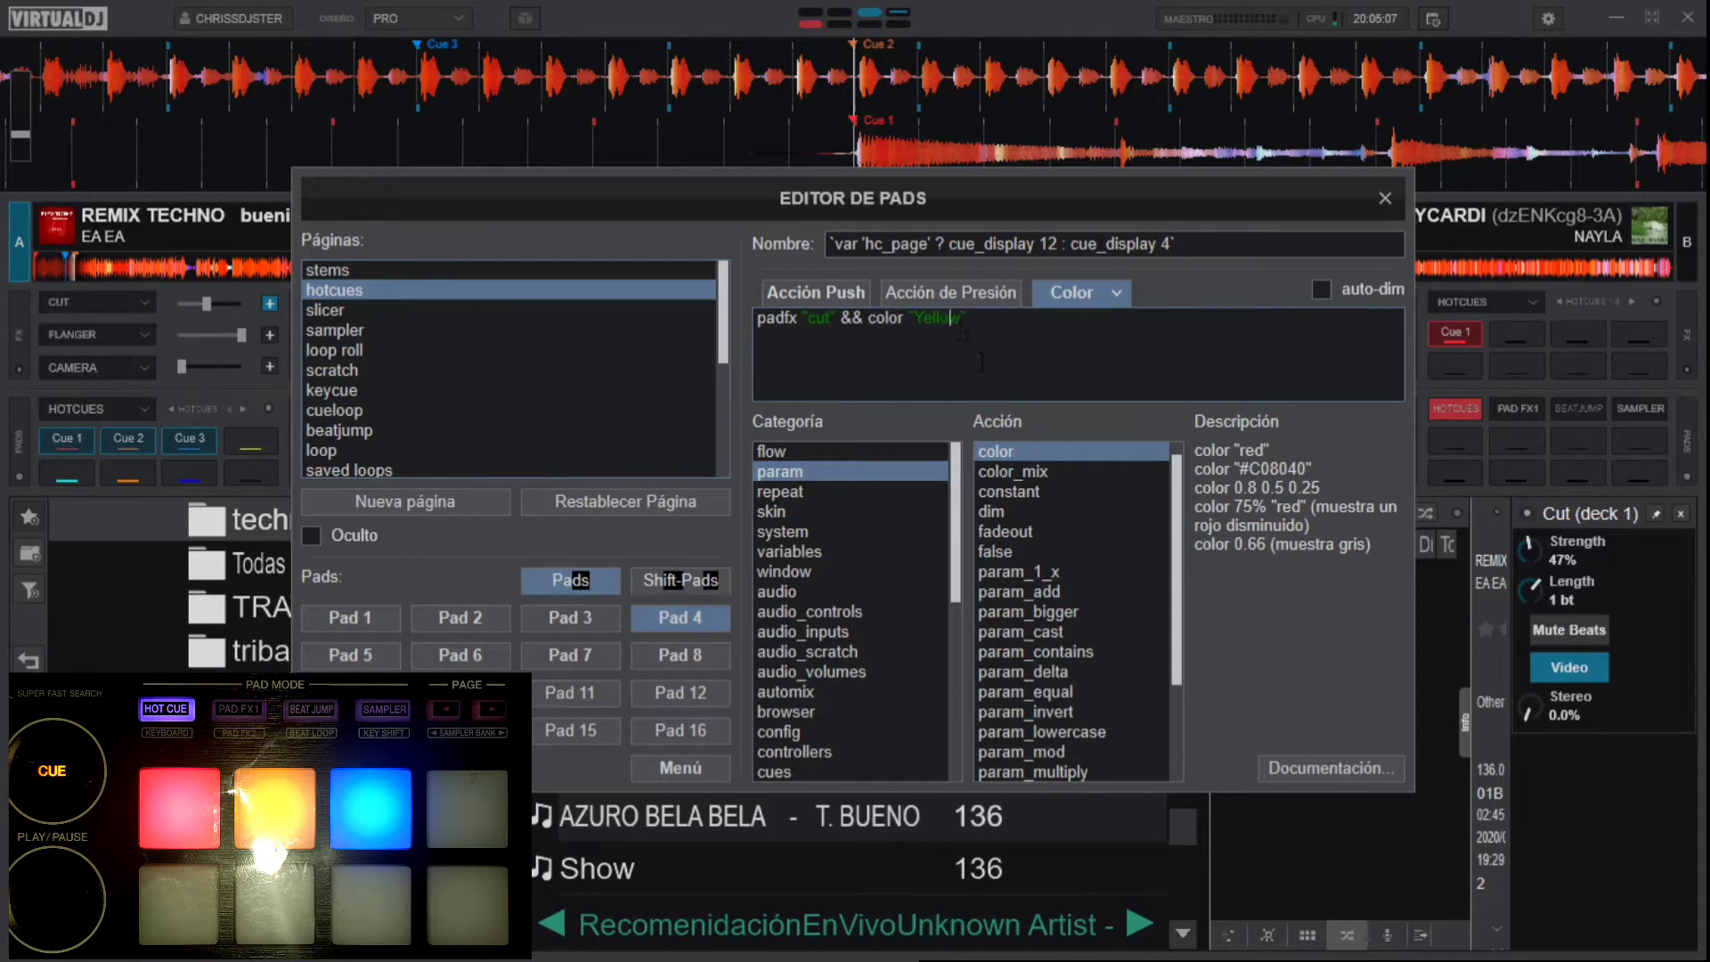
{"action": "key", "text": "BackSpace"}
{"action": "key", "text": "BackSpace"}
{"action": "key", "text": "BackSpace"}
{"action": "key", "text": "BackSpace"}
{"action": "key", "text": "BackSpace"}
{"action": "key", "text": "BackSpace"}
{"action": "key", "text": "BackSpace"}
{"action": "type", "text": "\"red\""}
{"action": "left_click", "coordinate": [570, 614]}
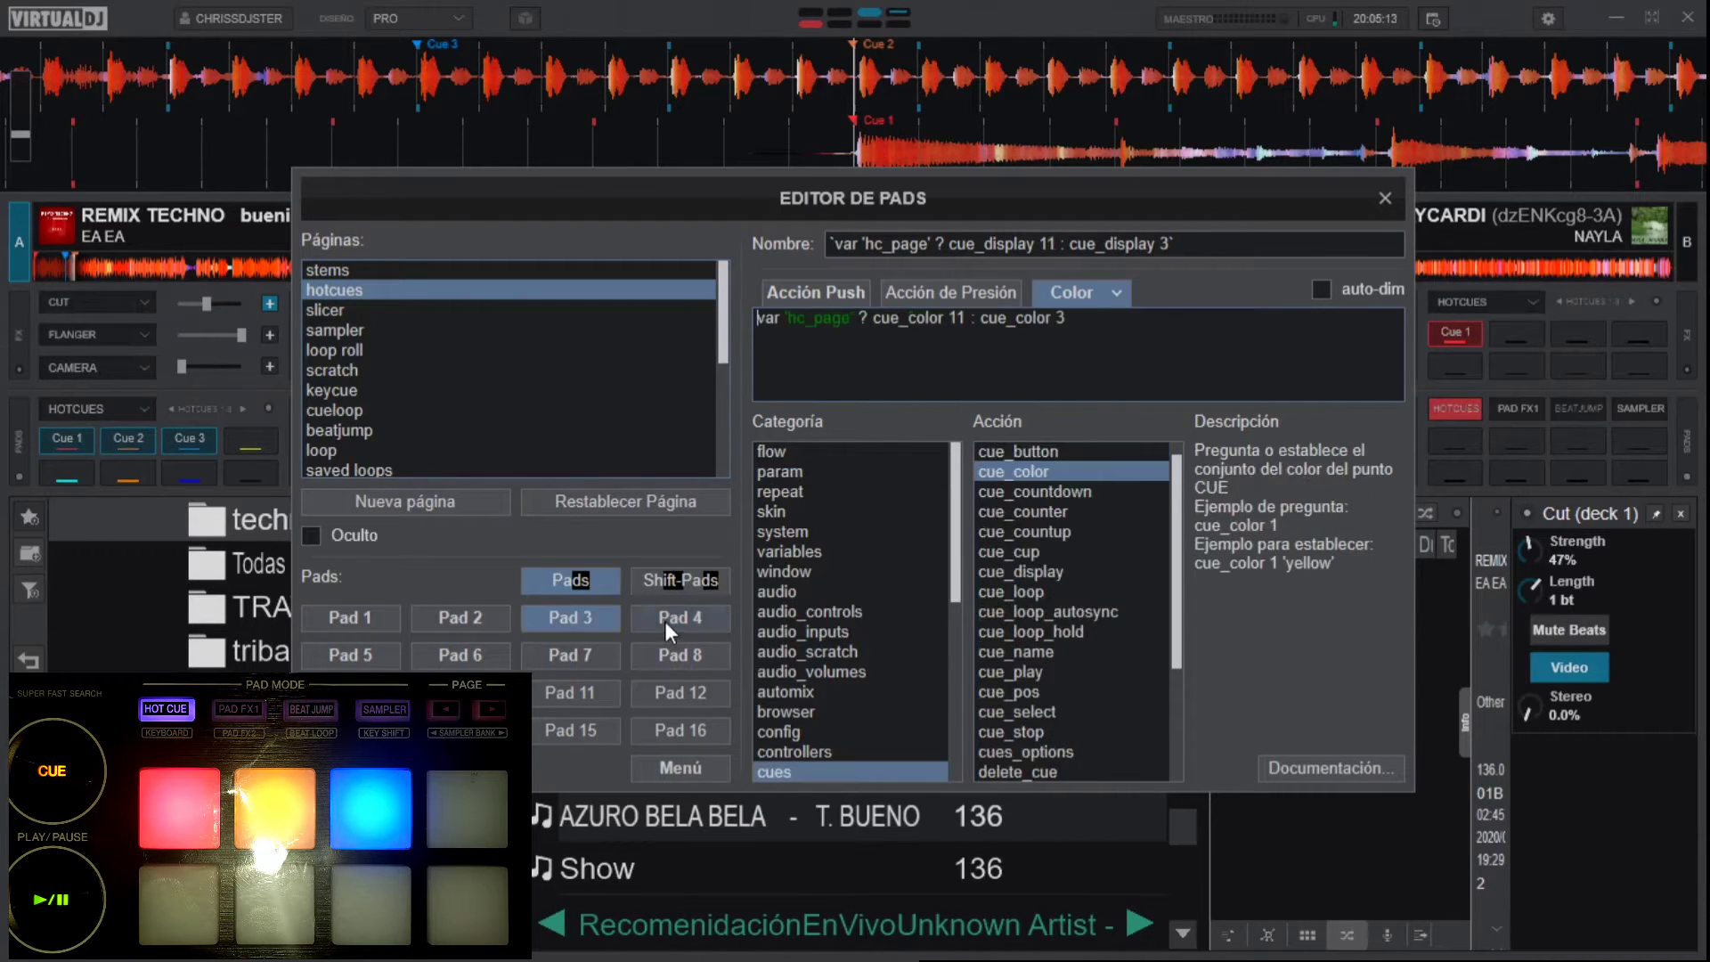
- Change Pad 4's color script to "cyan" and apply it by switching to Pad 3 and back
{"action": "left_click", "coordinate": [664, 622]}
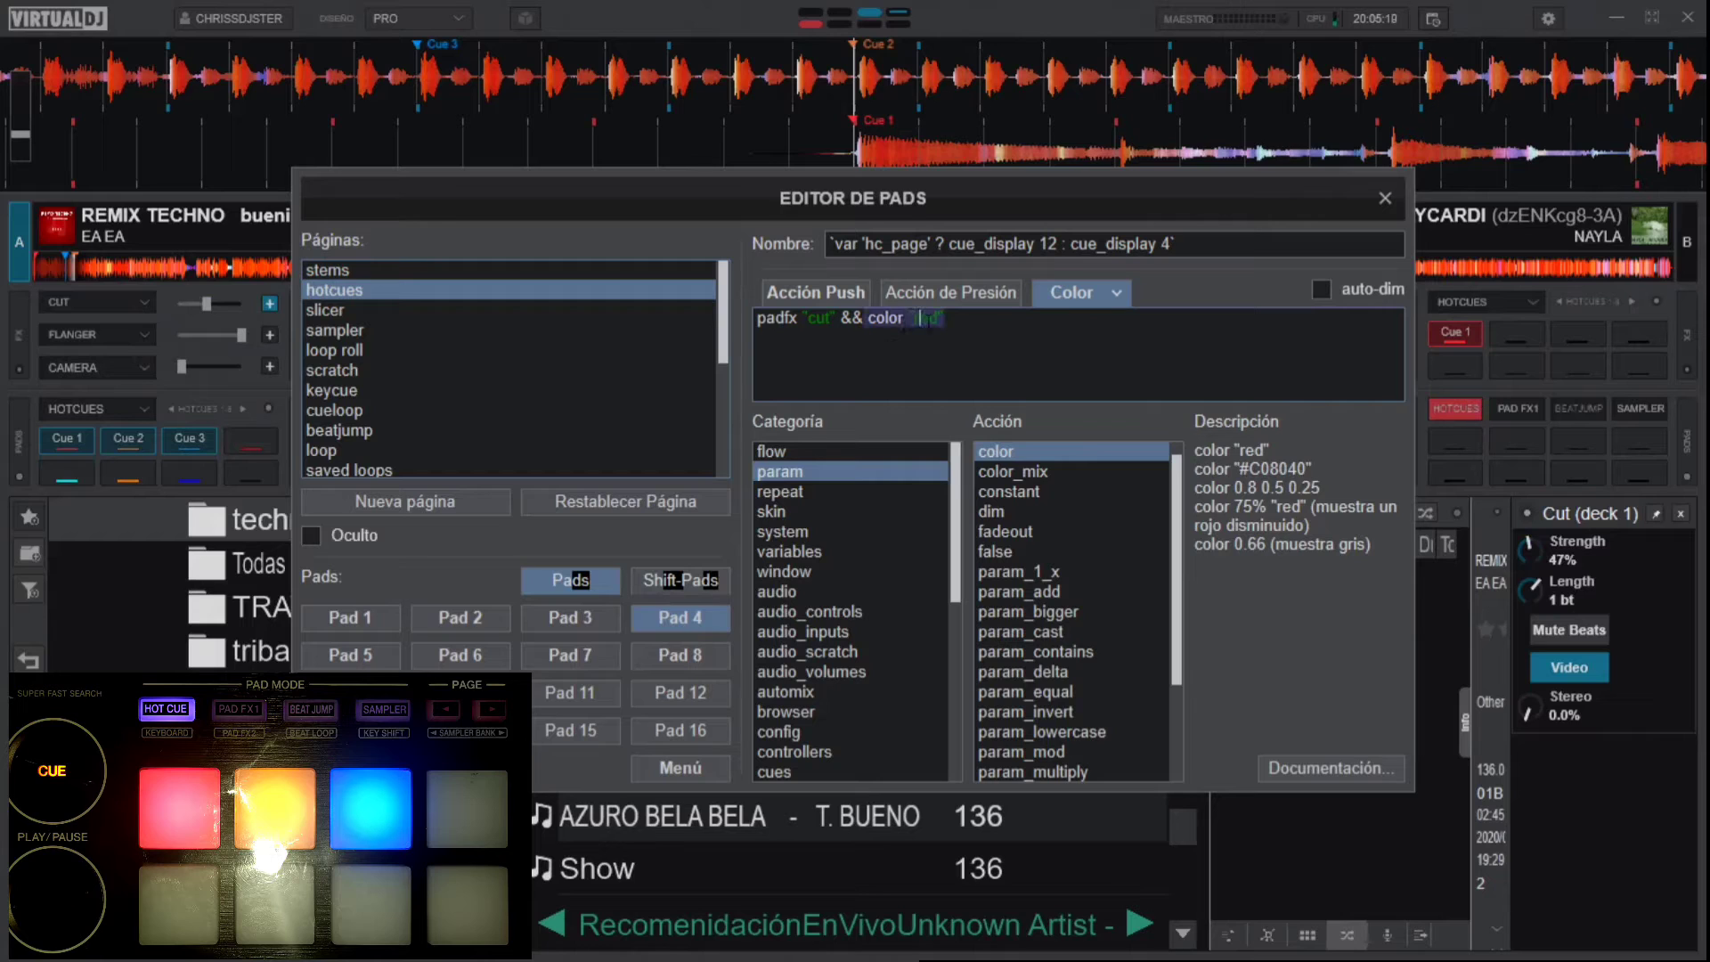
{"action": "left_click", "coordinate": [930, 318]}
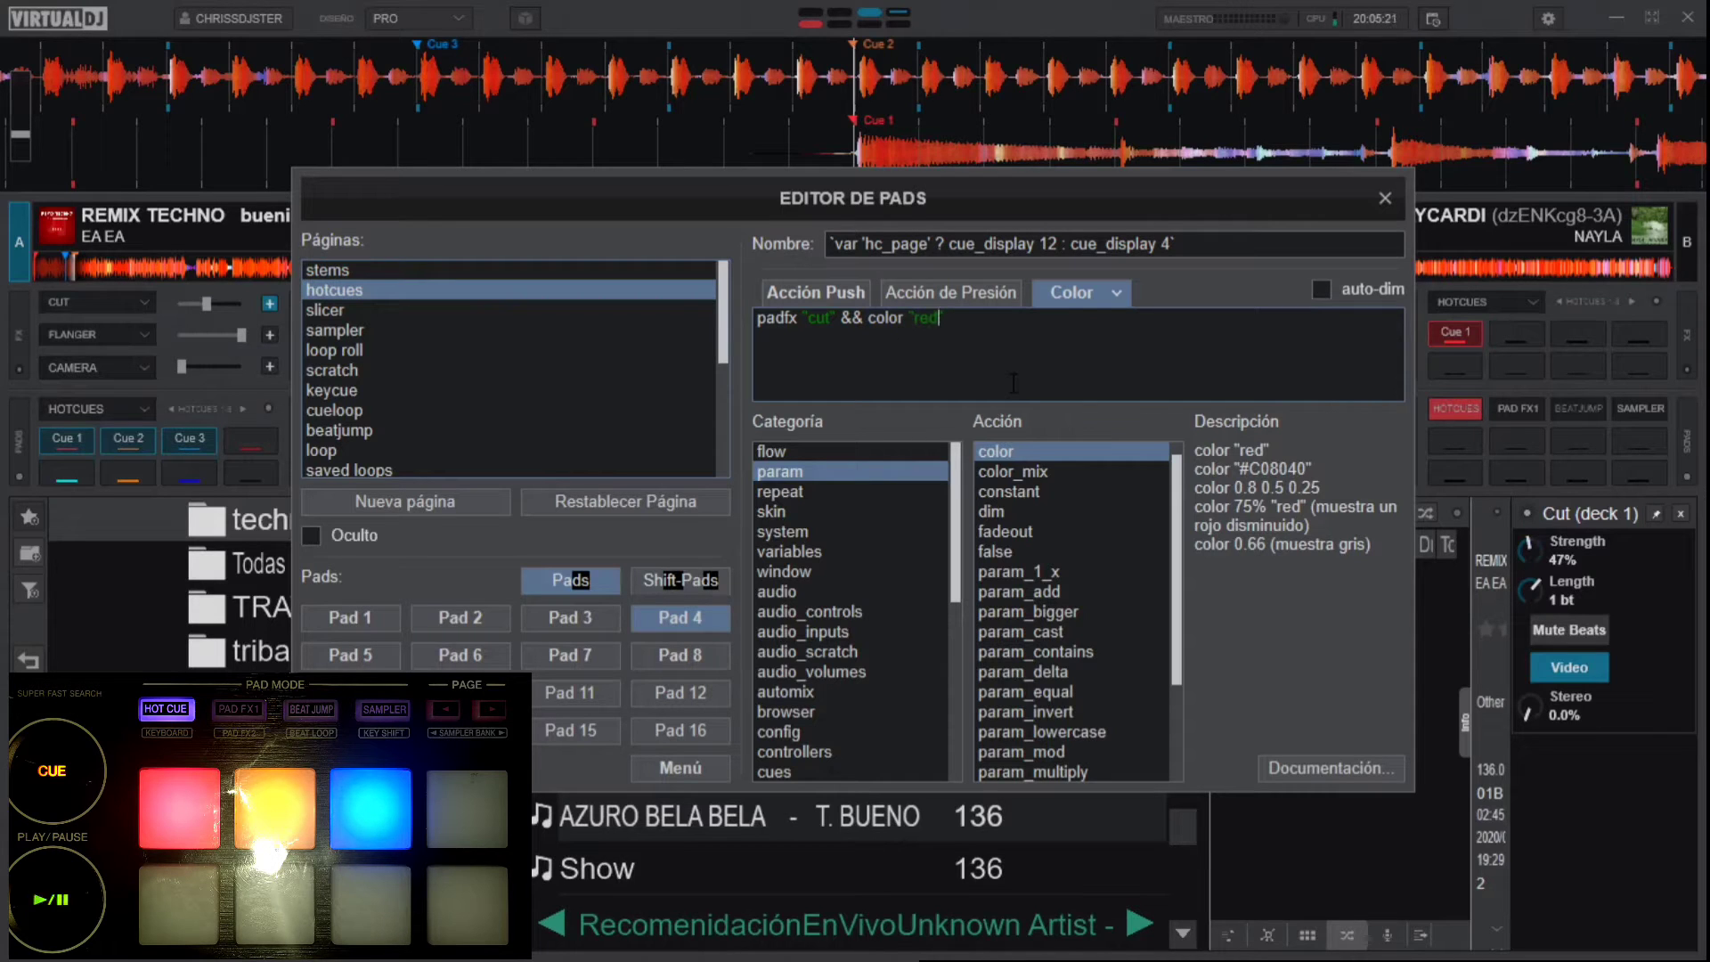
{"action": "key", "text": "BackSpace"}
{"action": "key", "text": "BackSpace"}
{"action": "key", "text": "BackSpace"}
{"action": "key", "text": "BackSpace"}
{"action": "type", "text": "cyan\""}
{"action": "left_click", "coordinate": [620, 616]}
{"action": "left_click", "coordinate": [652, 611]}
- Switch to the Chrome page listing colors in English and select the name Violet for use in the script
{"action": "key", "text": "alt+Tab"}
{"action": "key", "text": "alt+Tab"}
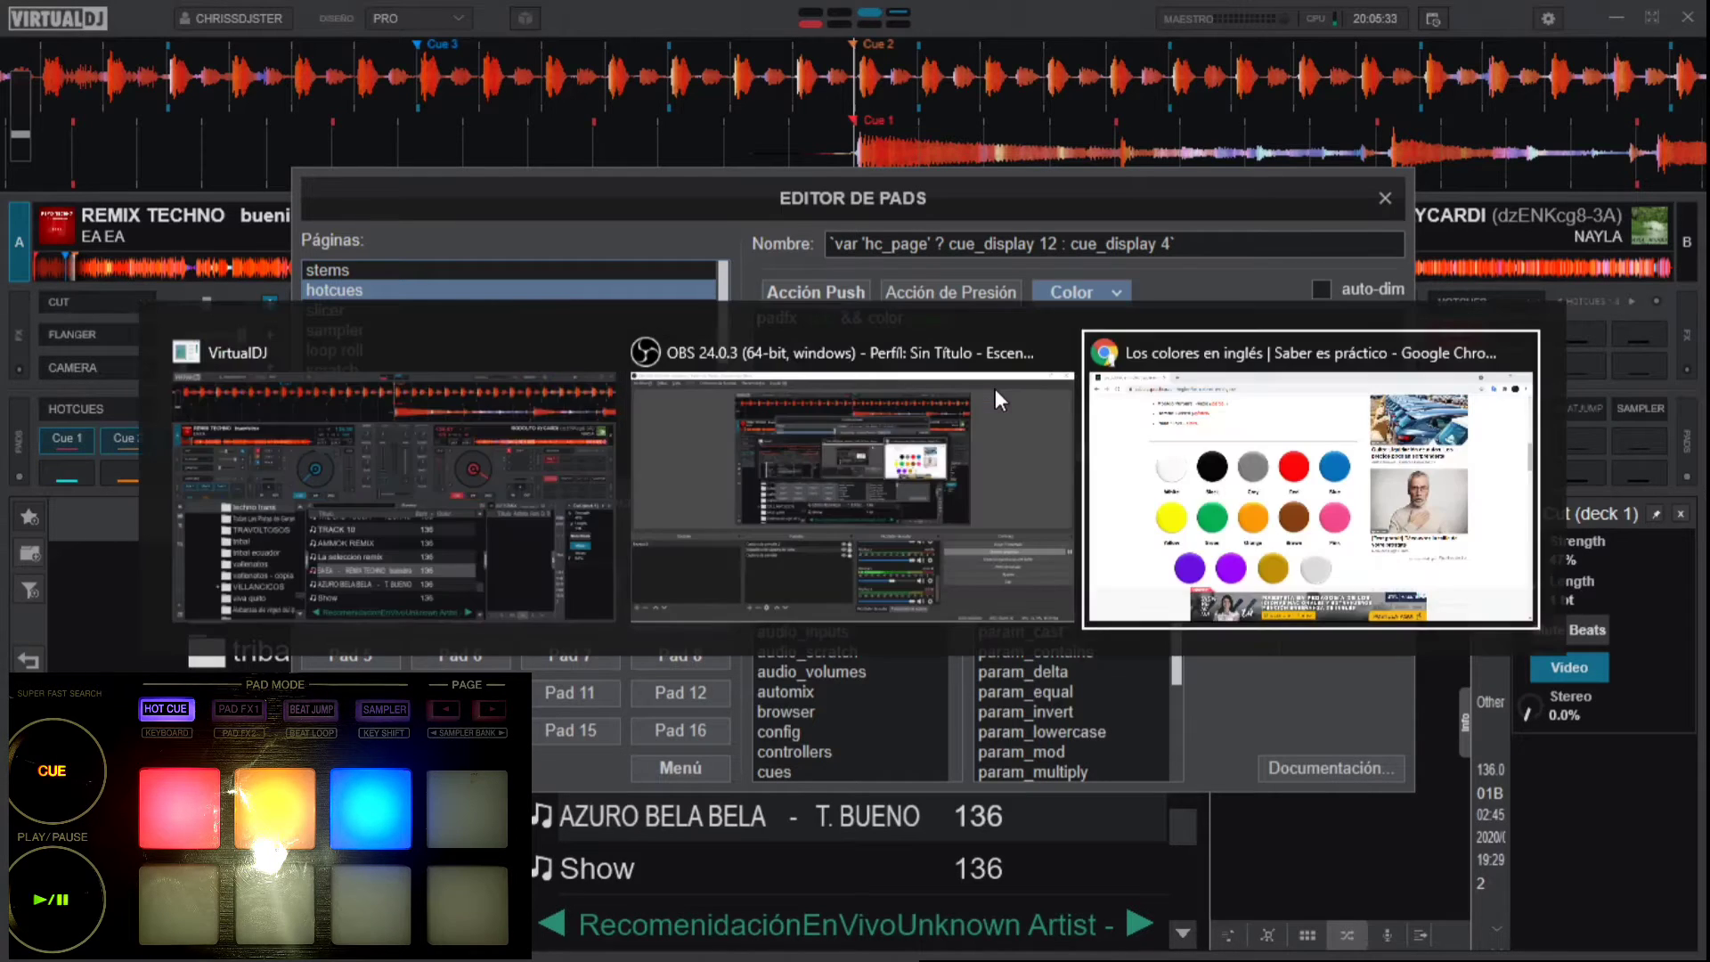
{"action": "scroll", "coordinate": [847, 656], "scroll_direction": "up", "scroll_amount": 4}
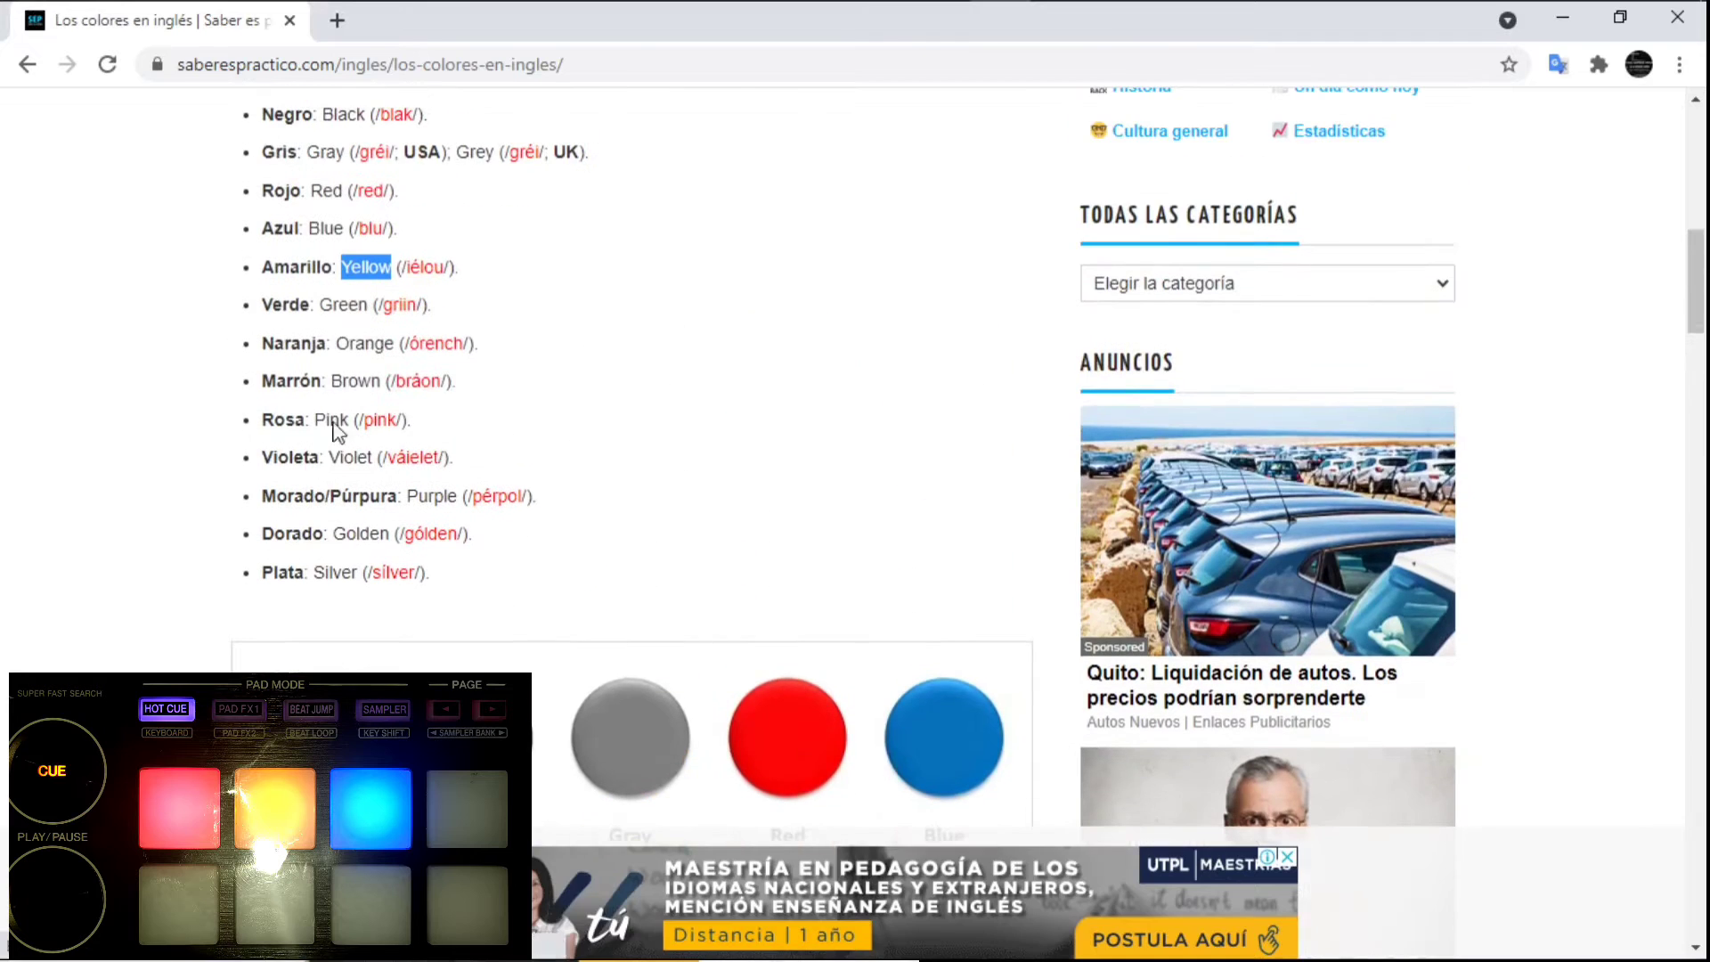
{"action": "double_click", "coordinate": [352, 457]}
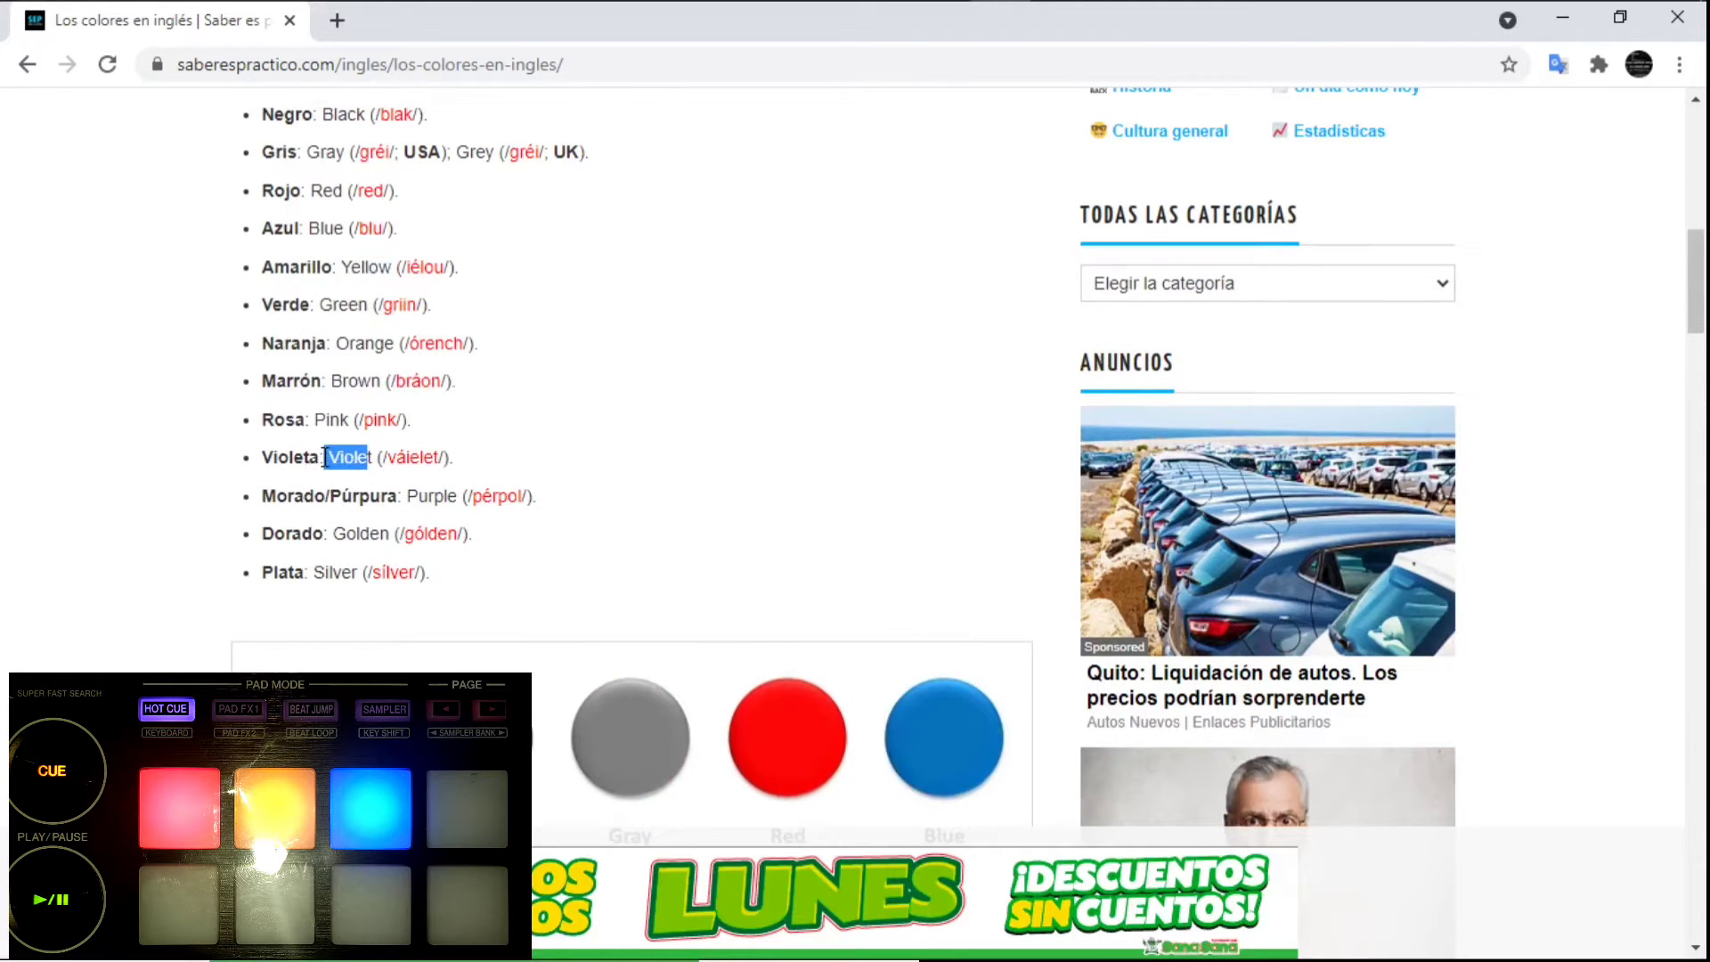
{"action": "left_click", "coordinate": [431, 463]}
{"action": "left_click_drag", "start_coordinate": [372, 457], "coordinate": [336, 459]}
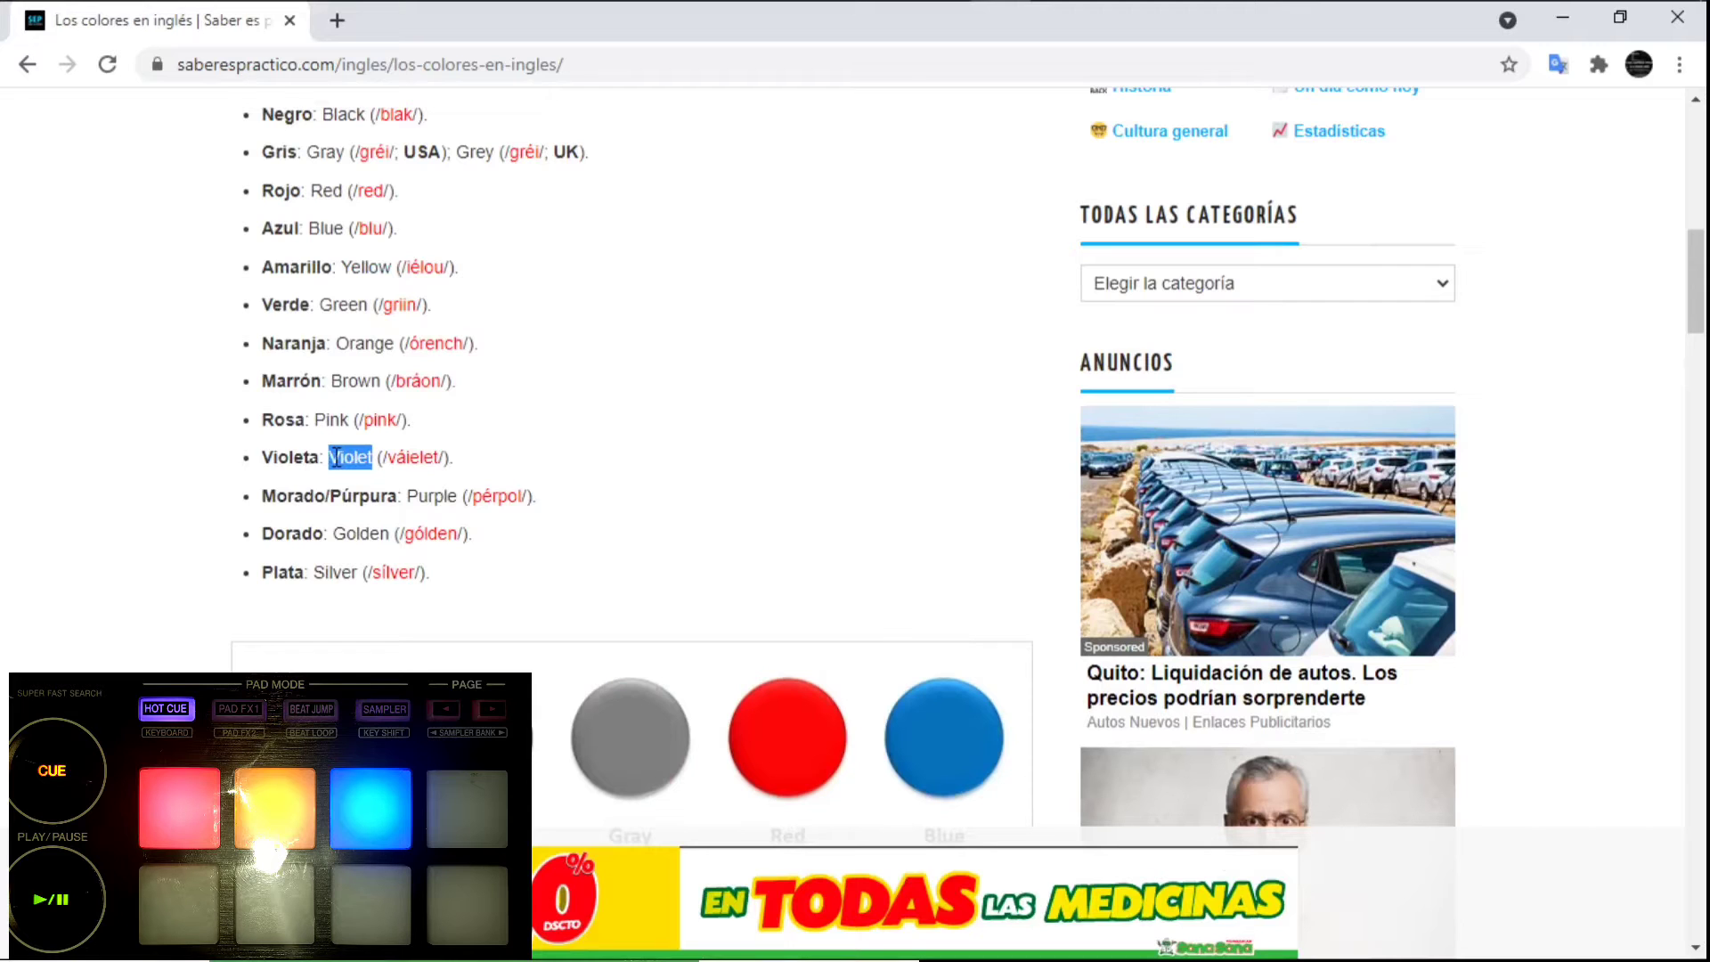
- Return to VirtualDJ, change the color in Pad 4's color script to "Violet" and apply it by switching to Pad 3 and back
{"action": "key", "text": "alt+Tab"}
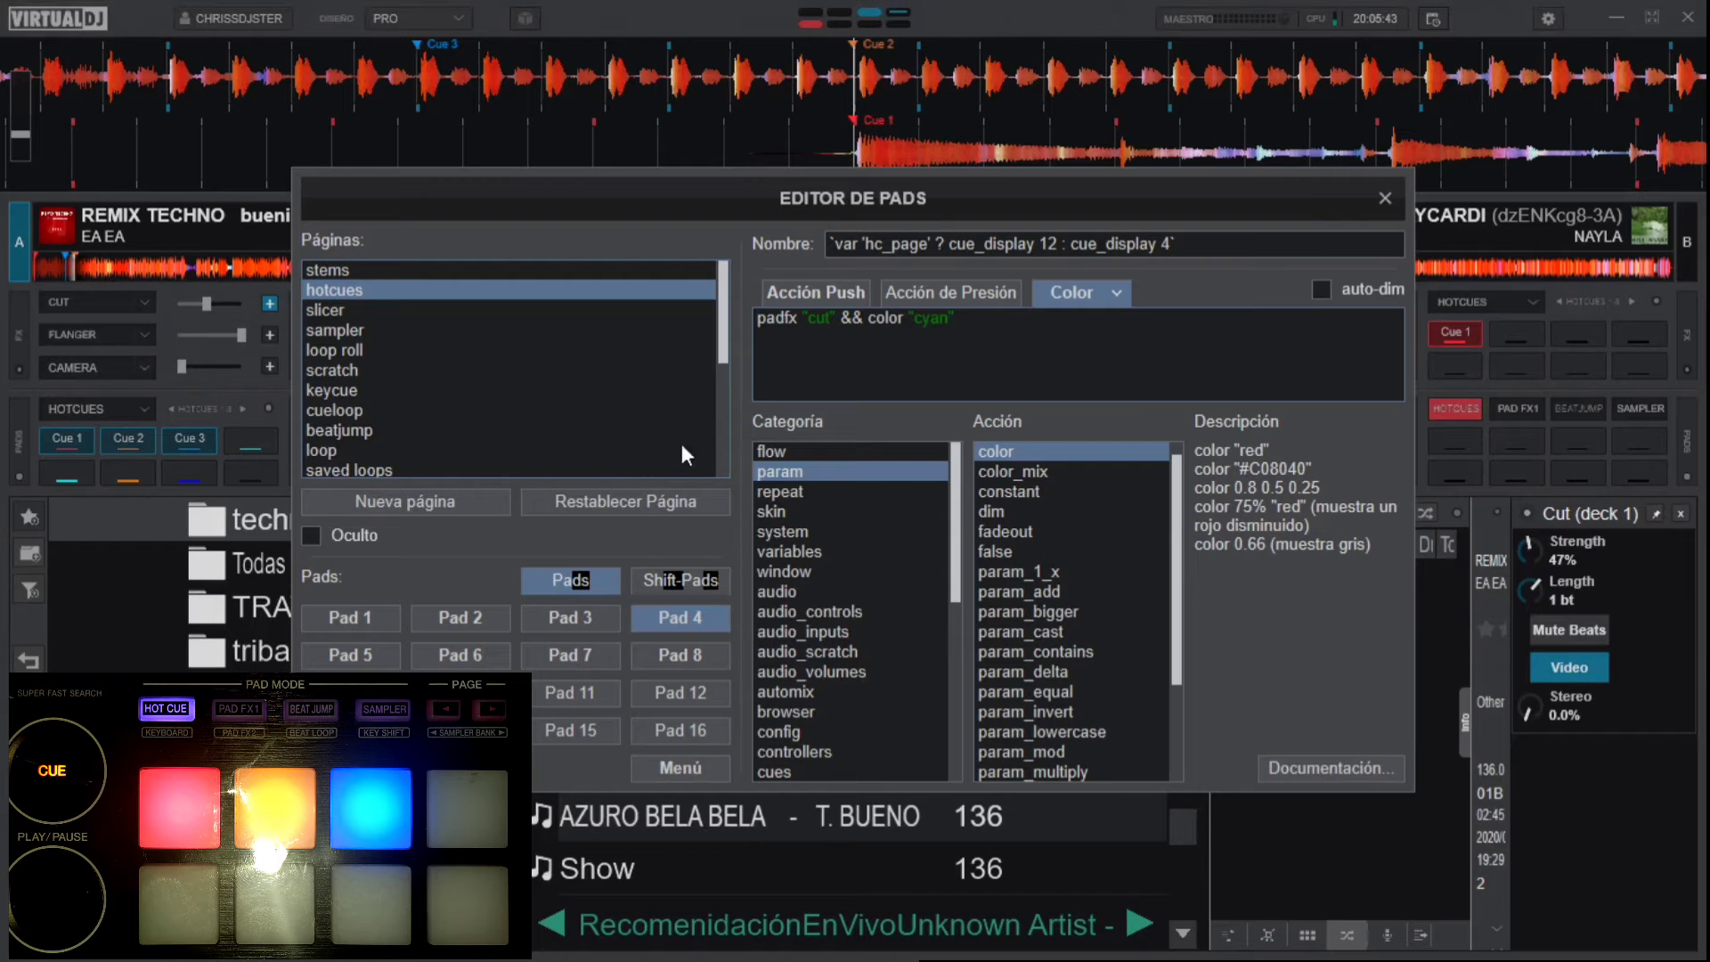
{"action": "left_click", "coordinate": [946, 343]}
{"action": "key", "text": "BackSpace"}
{"action": "key", "text": "BackSpace"}
{"action": "key", "text": "BackSpace"}
{"action": "key", "text": "BackSpace"}
{"action": "key", "text": "BackSpace"}
{"action": "key", "text": "BackSpace"}
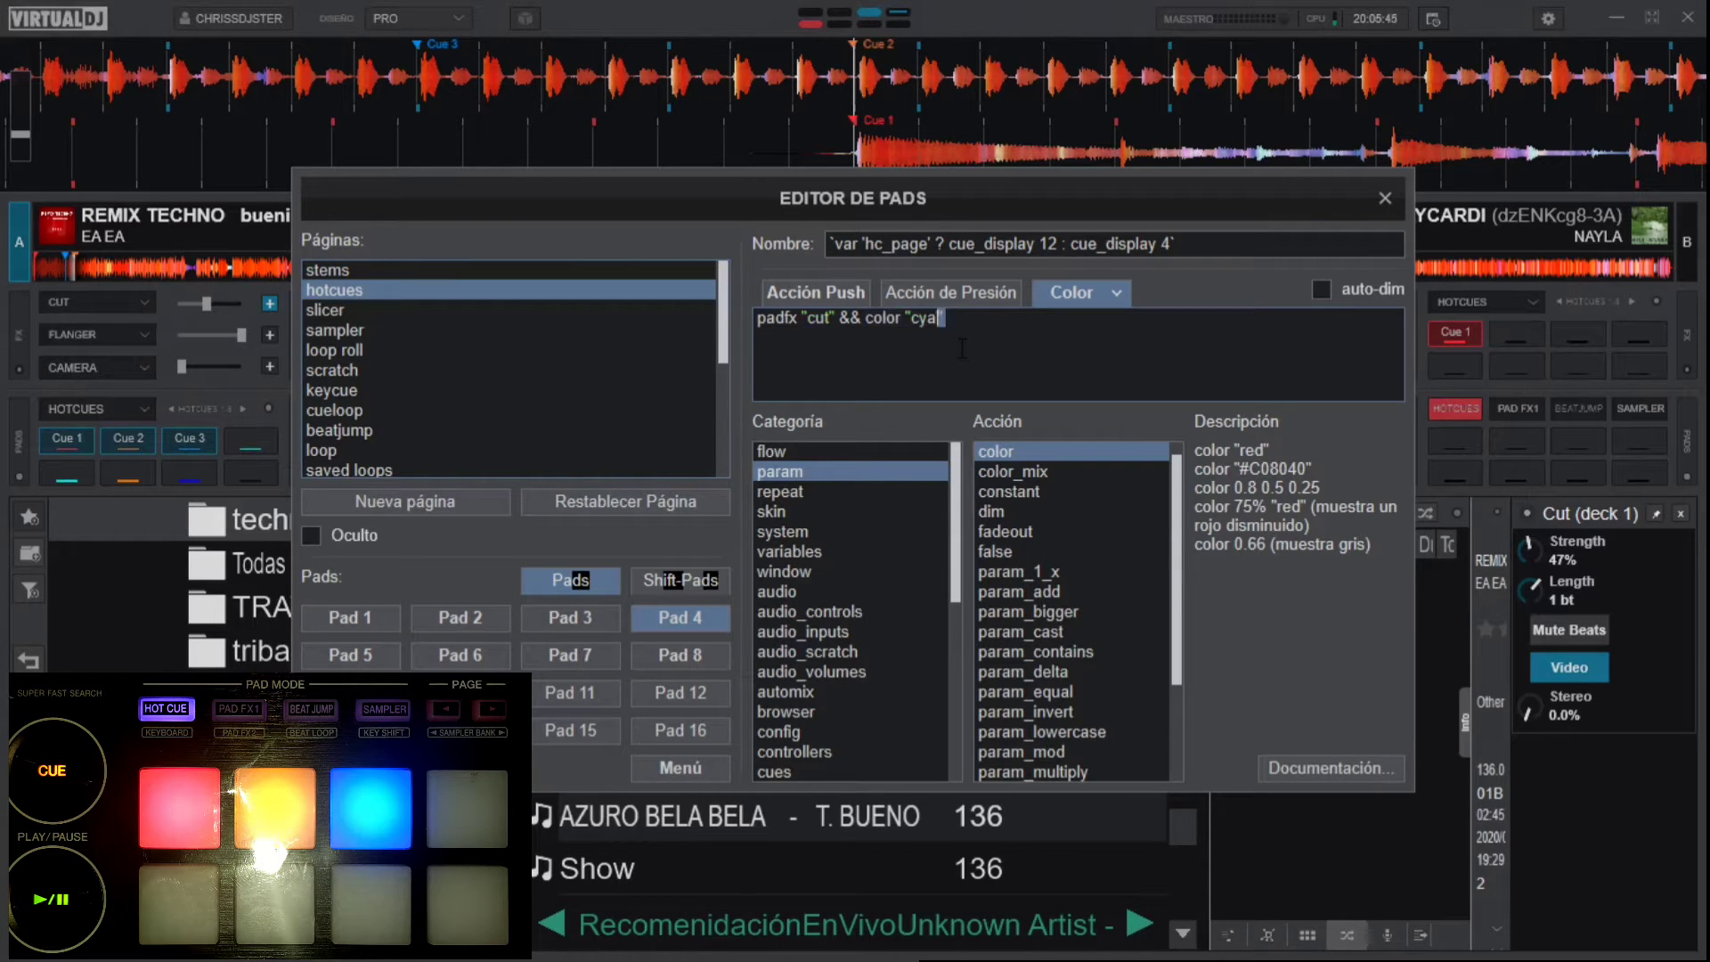
{"action": "type", "text": "\"Violet"}
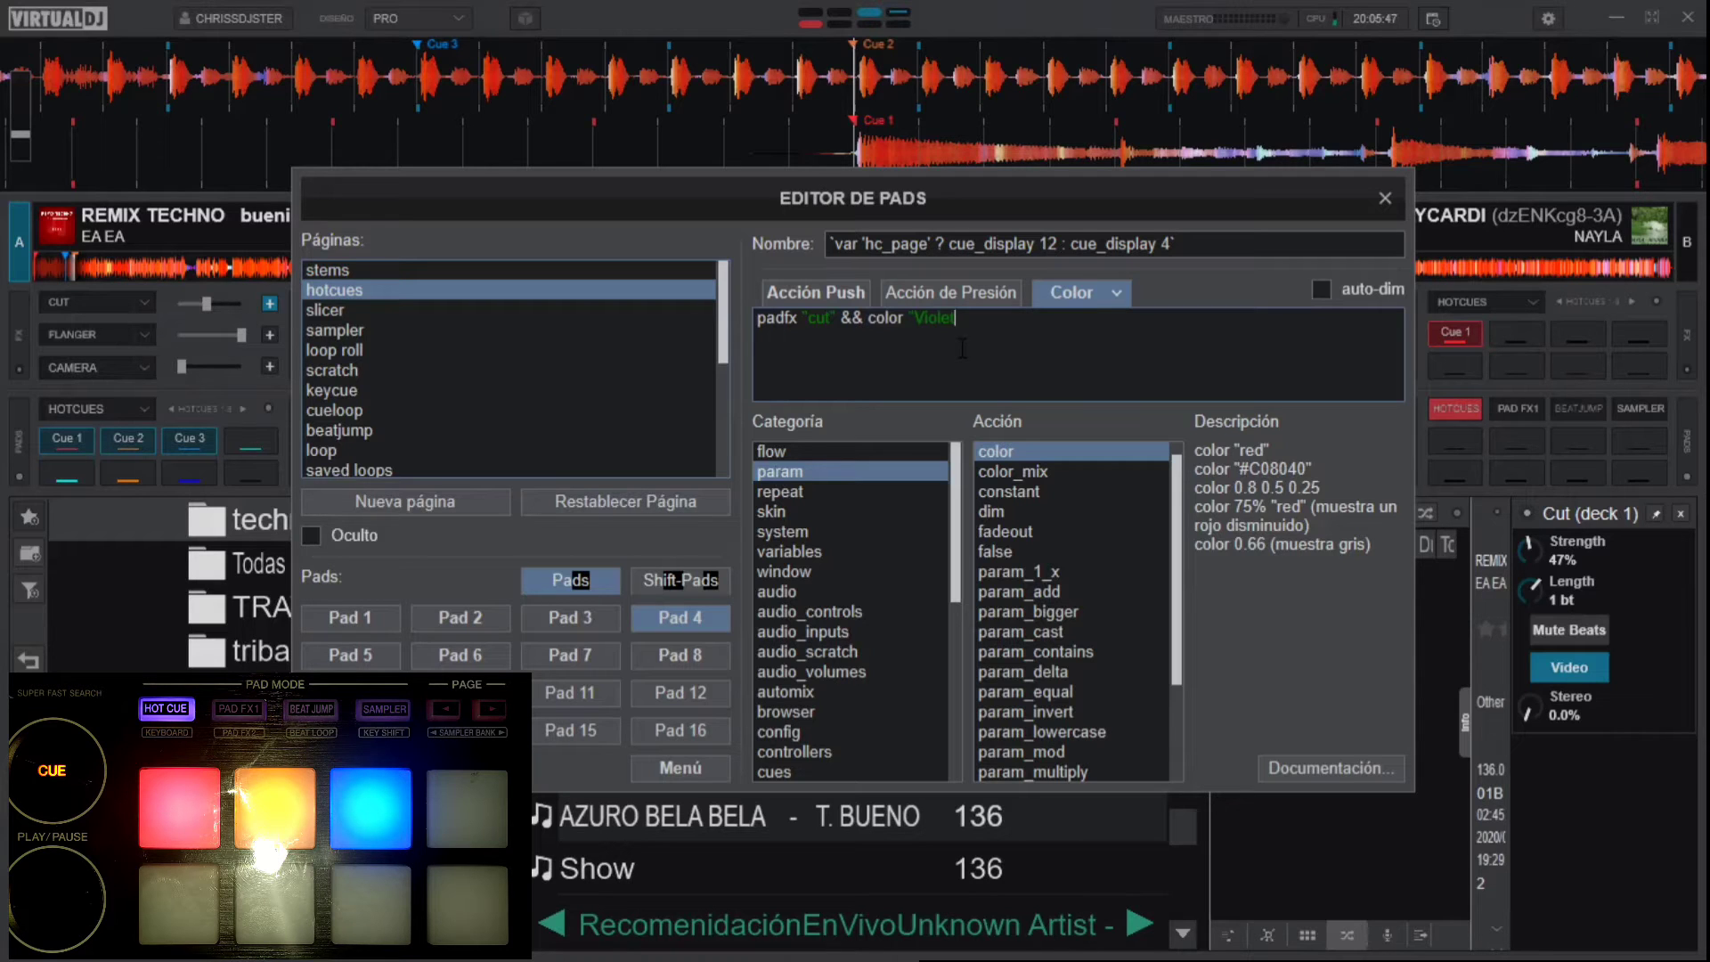
{"action": "left_click", "coordinate": [1095, 335]}
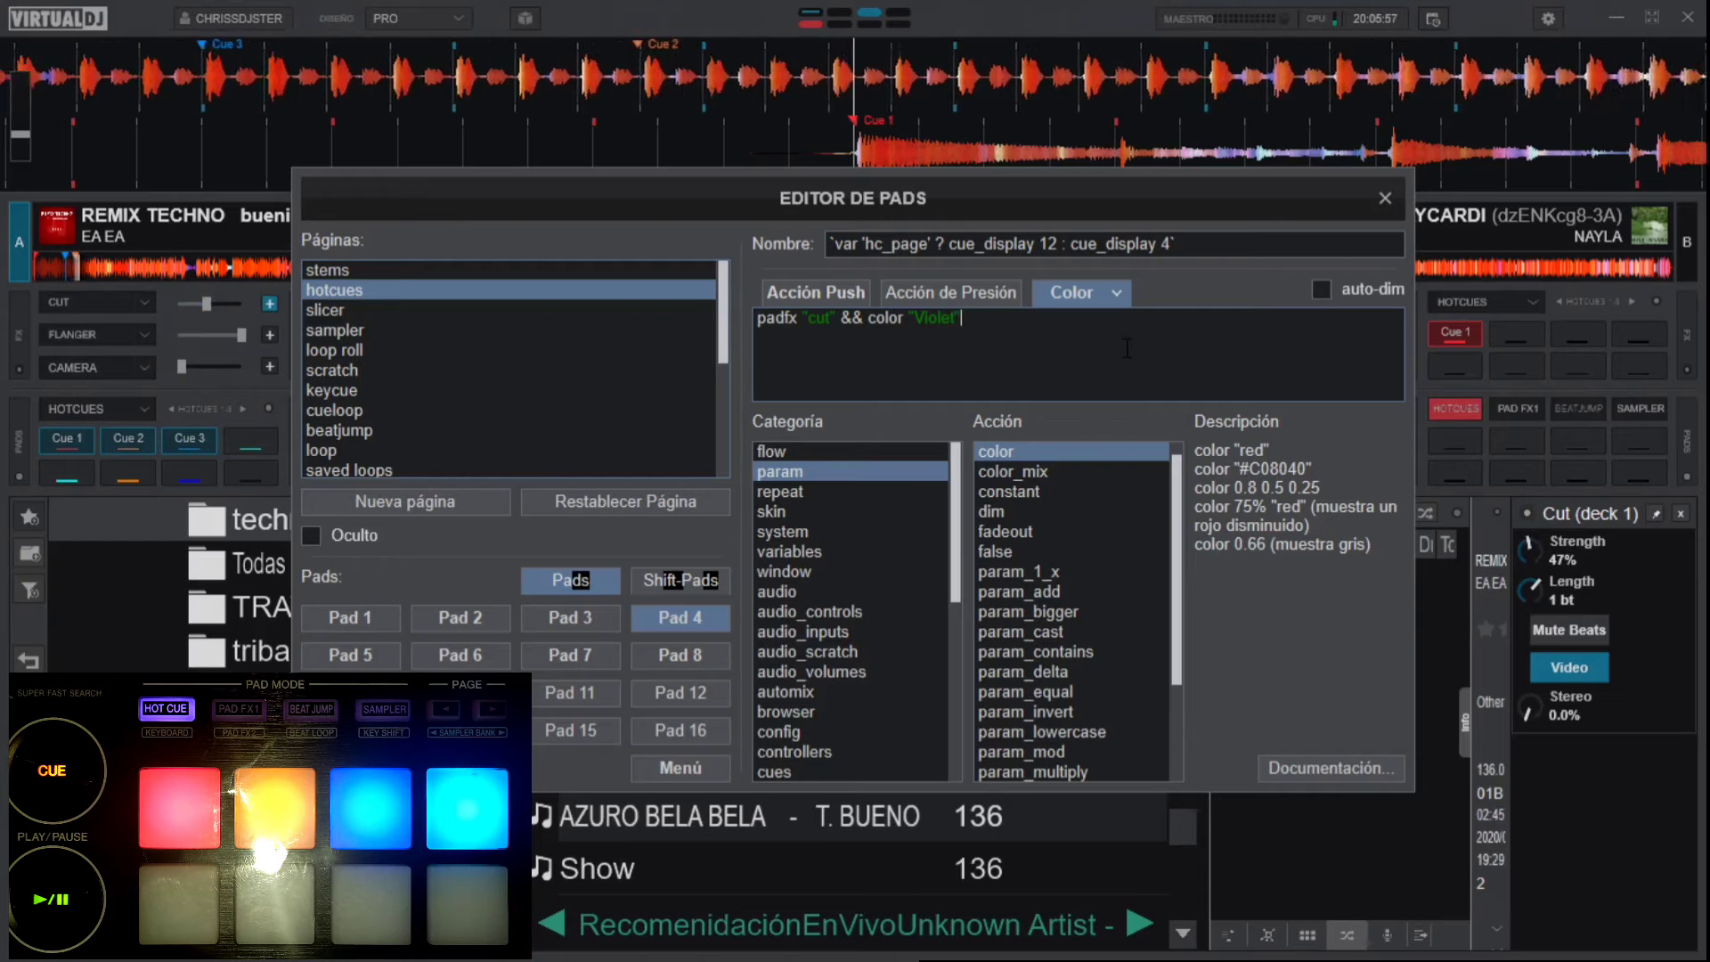
{"action": "left_click", "coordinate": [615, 617]}
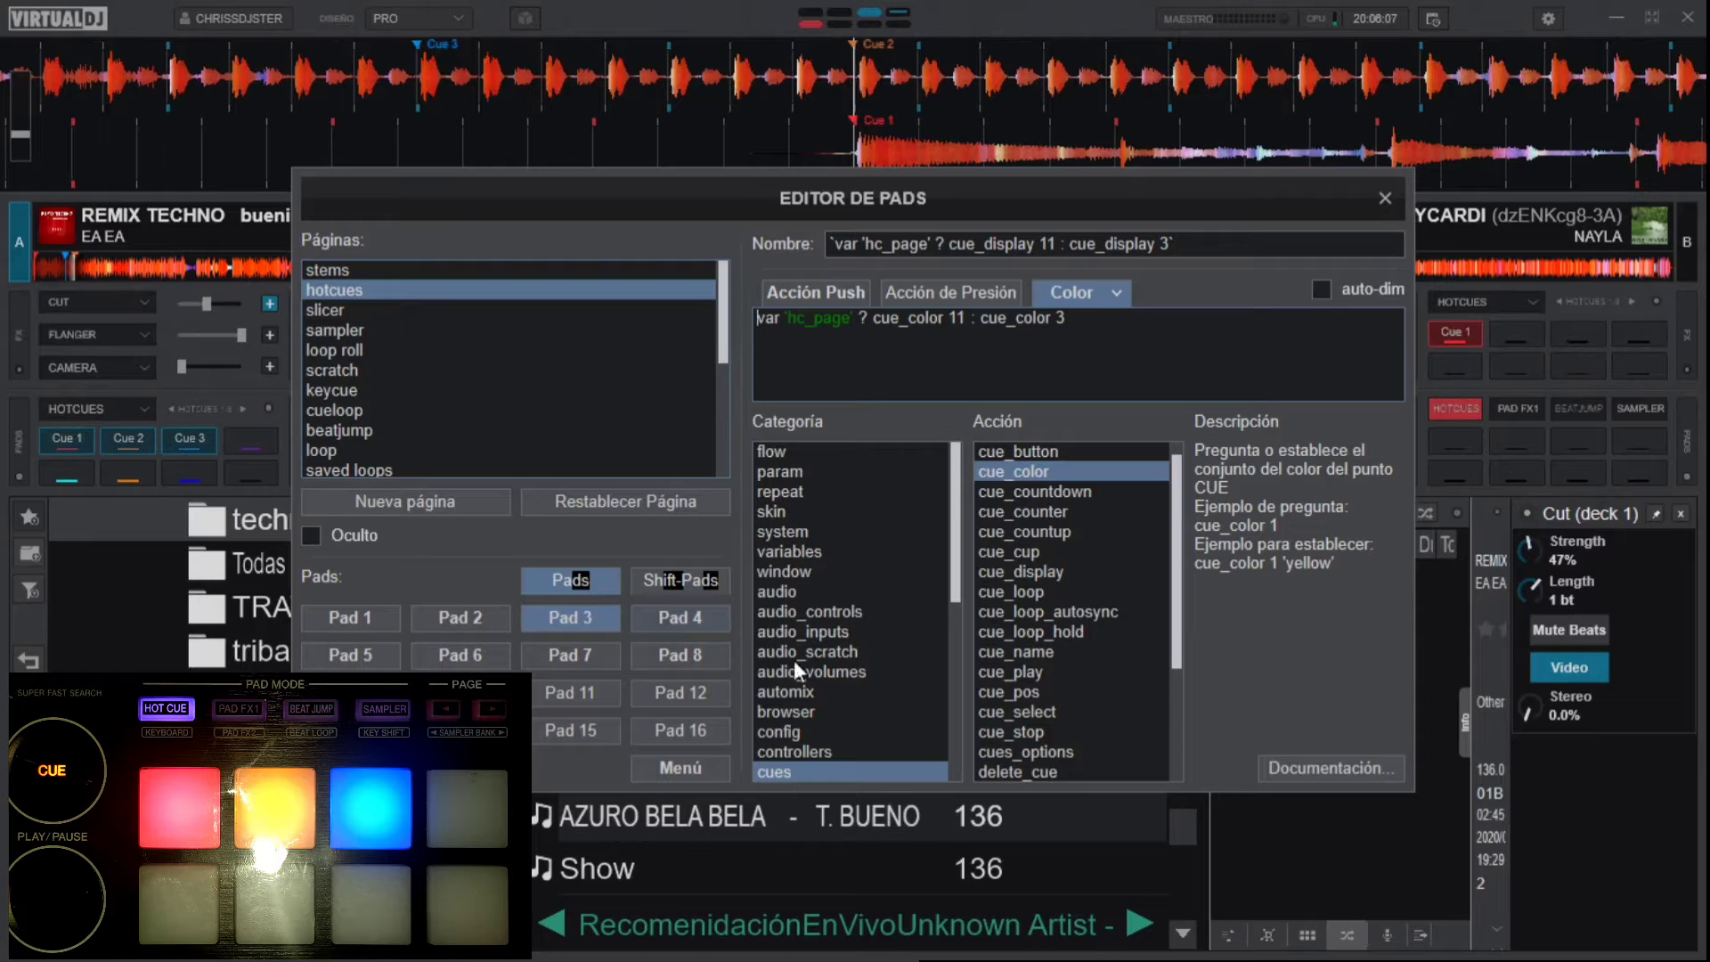
{"action": "left_click", "coordinate": [688, 617]}
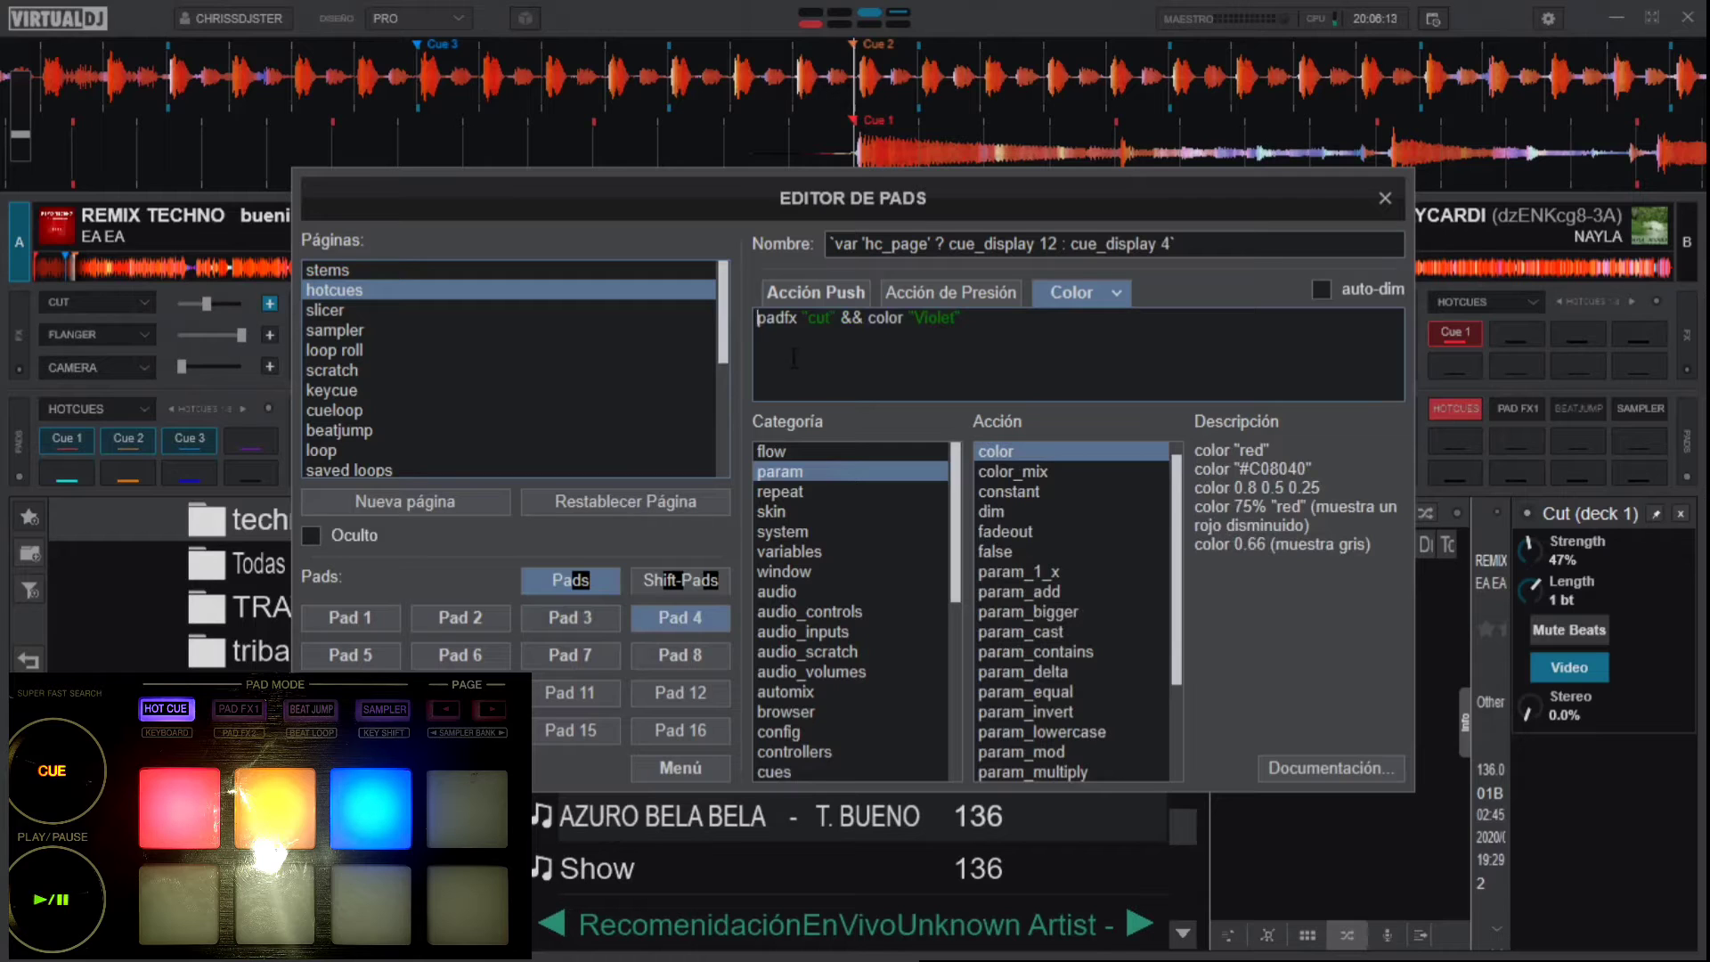
- Examine the padfx "cut" condition, the && operator and the color part of Pad 4's color script
{"action": "left_click", "coordinate": [834, 319]}
{"action": "left_click_drag", "start_coordinate": [834, 319], "coordinate": [806, 321]}
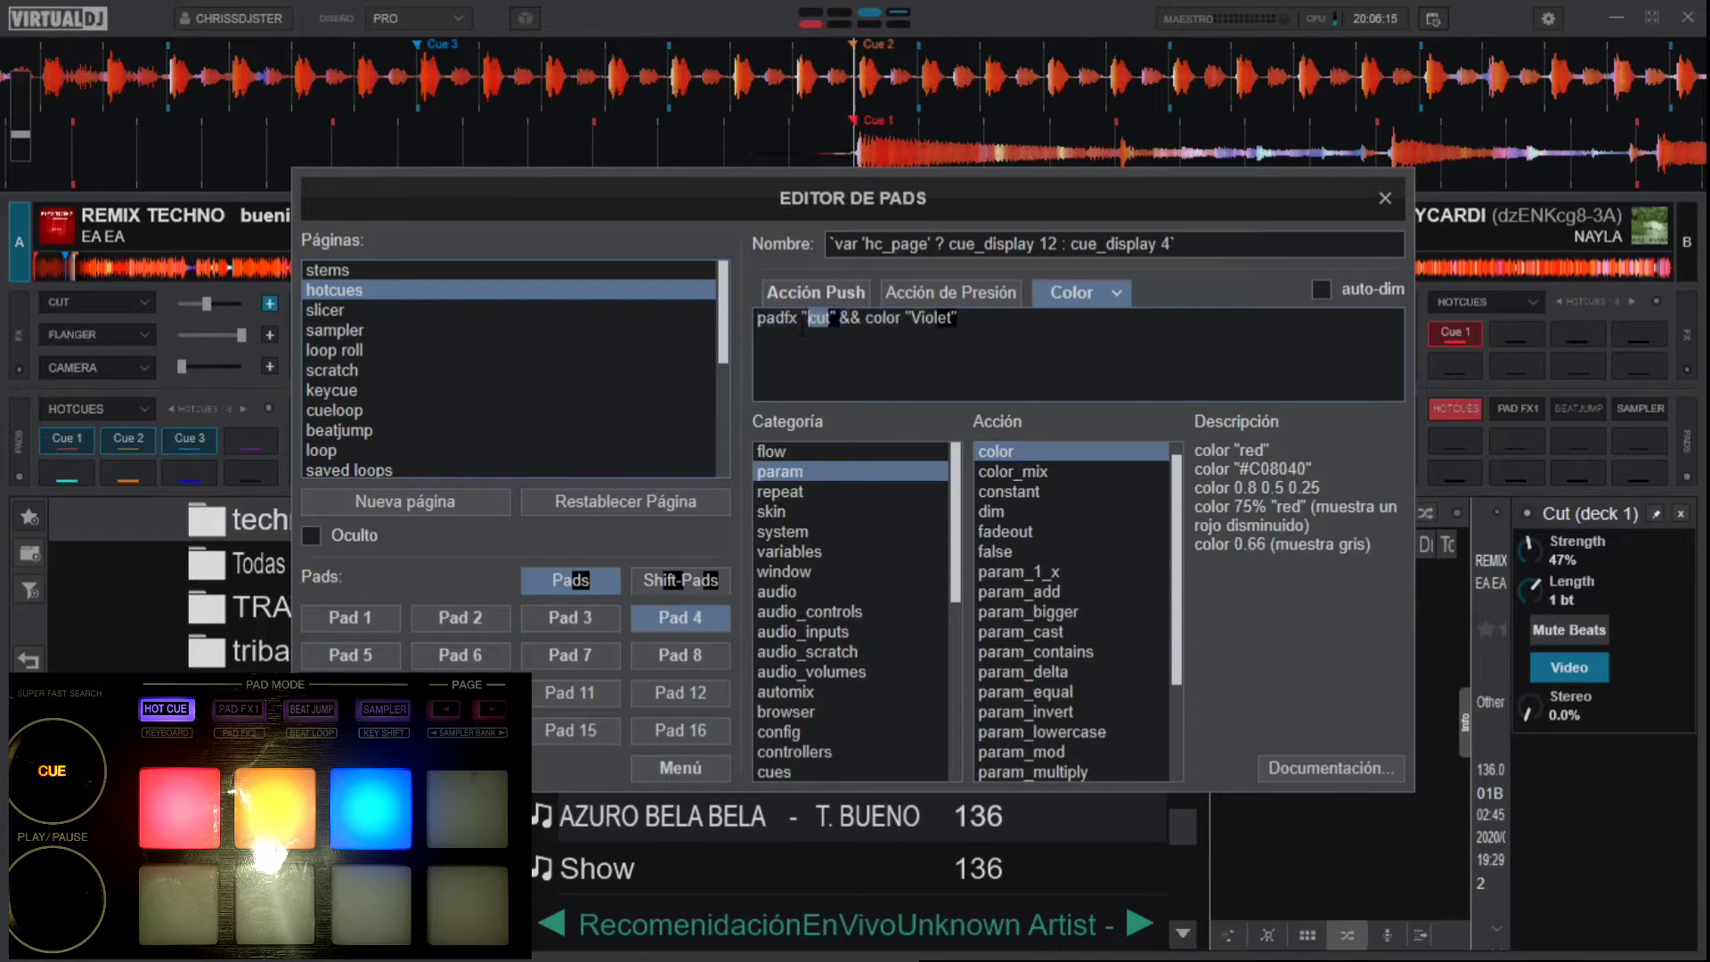
{"action": "left_click", "coordinate": [768, 323]}
{"action": "left_click", "coordinate": [868, 331]}
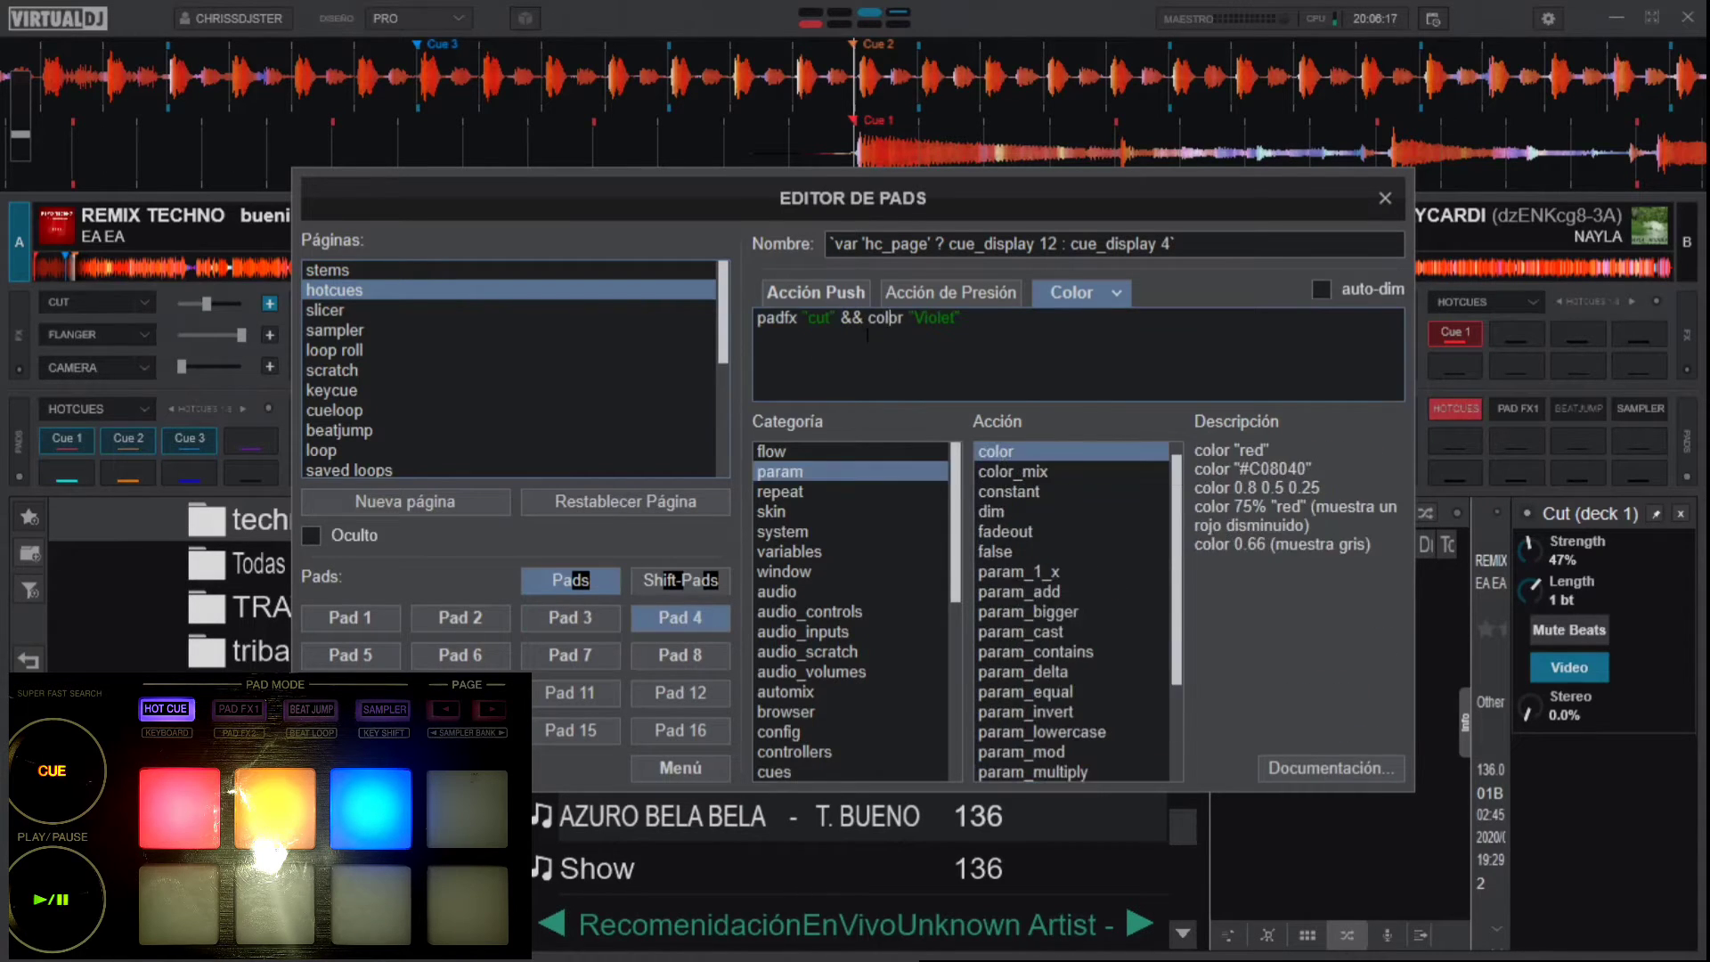
{"action": "left_click", "coordinate": [846, 331]}
{"action": "left_click", "coordinate": [896, 341]}
{"action": "left_click_drag", "start_coordinate": [900, 331], "coordinate": [878, 329]}
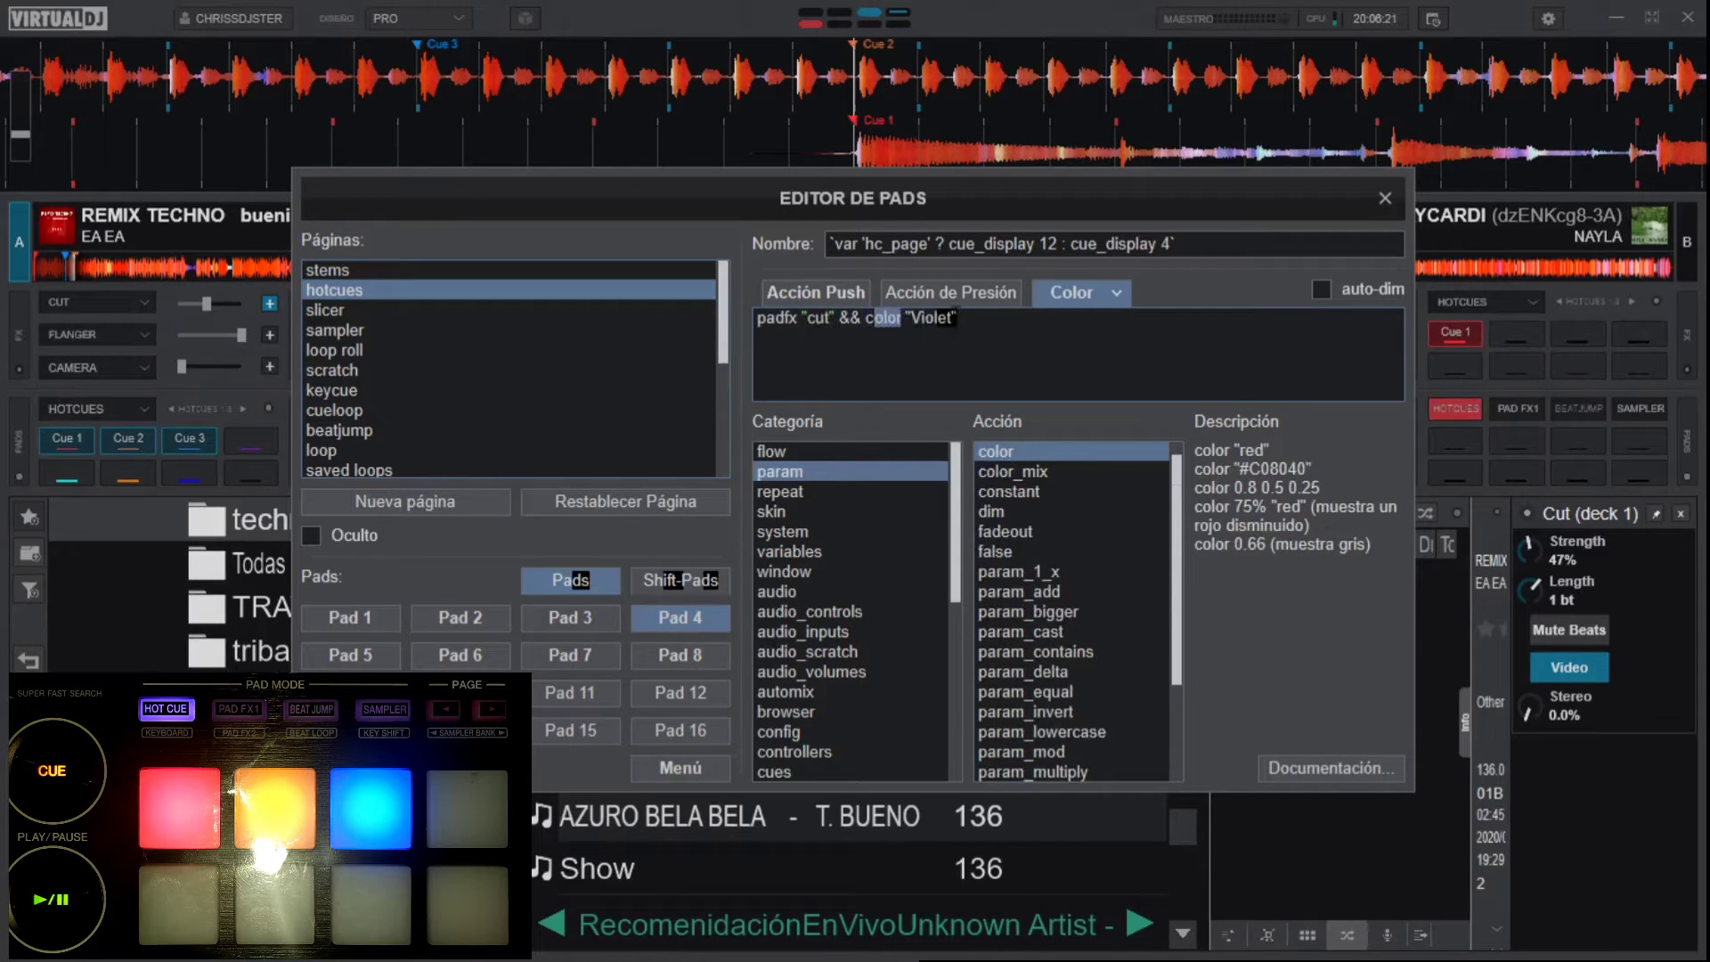
{"action": "left_click", "coordinate": [982, 339]}
- Copy the color name Yellow from the Chrome page of English colors and return to VirtualDJ
{"action": "key", "text": "alt+Tab"}
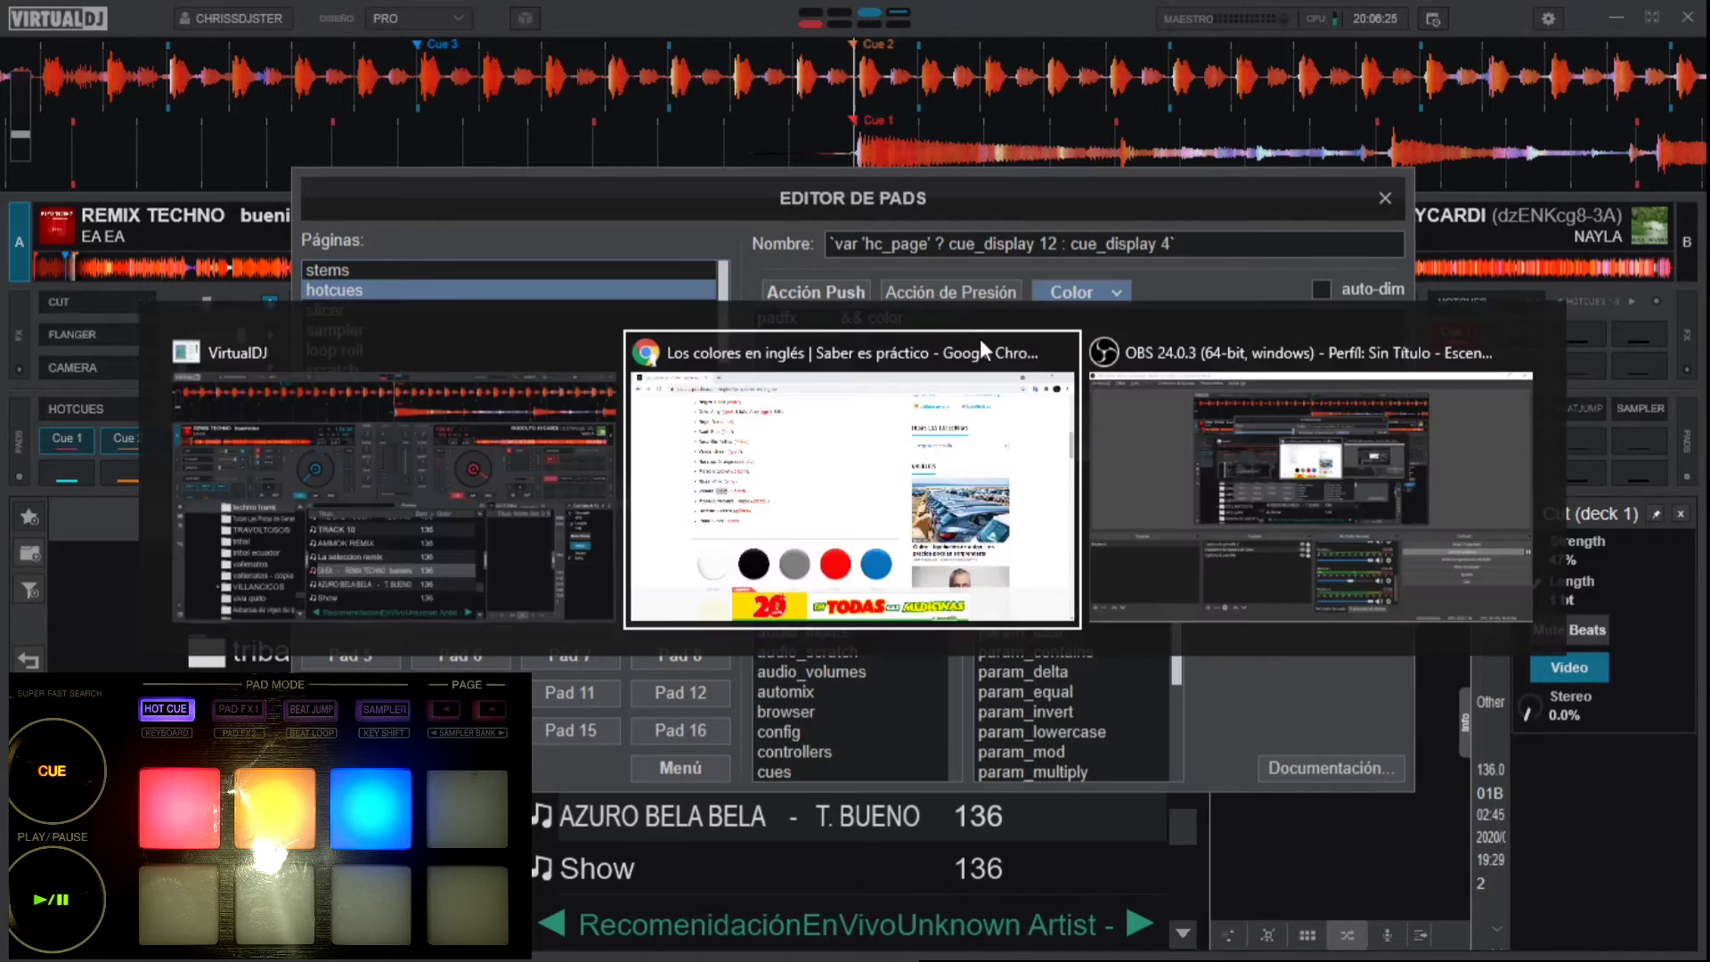
{"action": "scroll", "coordinate": [614, 388], "scroll_direction": "up", "scroll_amount": 3}
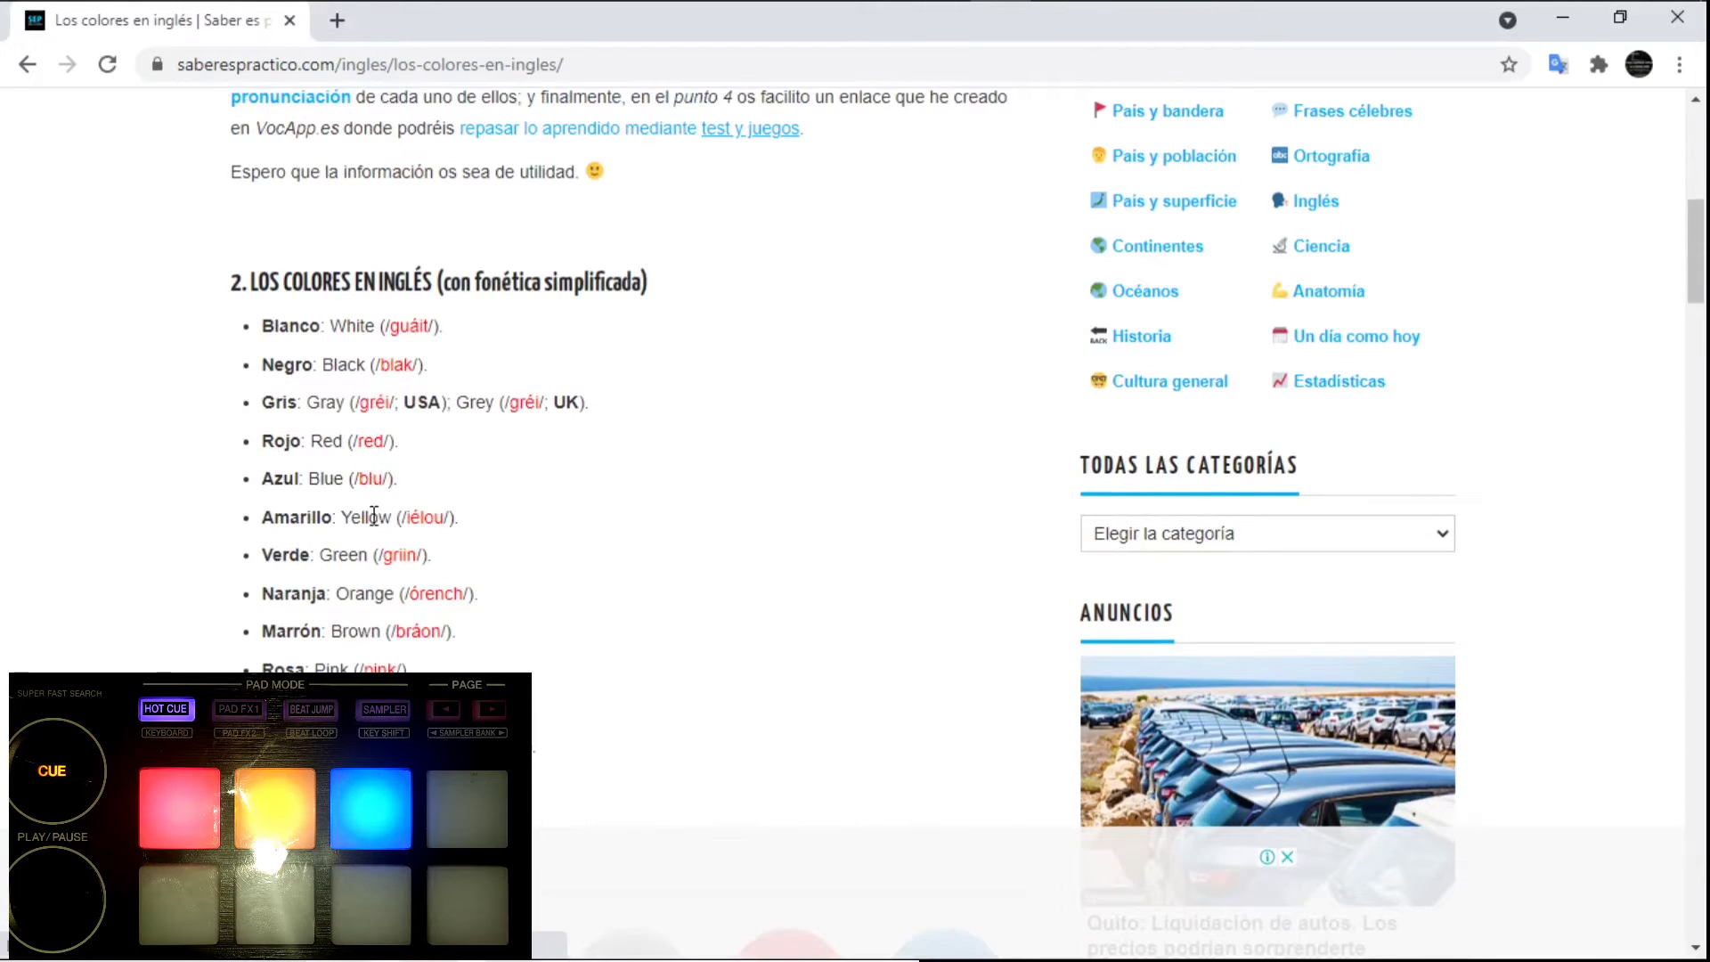
{"action": "left_click_drag", "start_coordinate": [392, 517], "coordinate": [347, 519]}
{"action": "key", "text": "ctrl+c"}
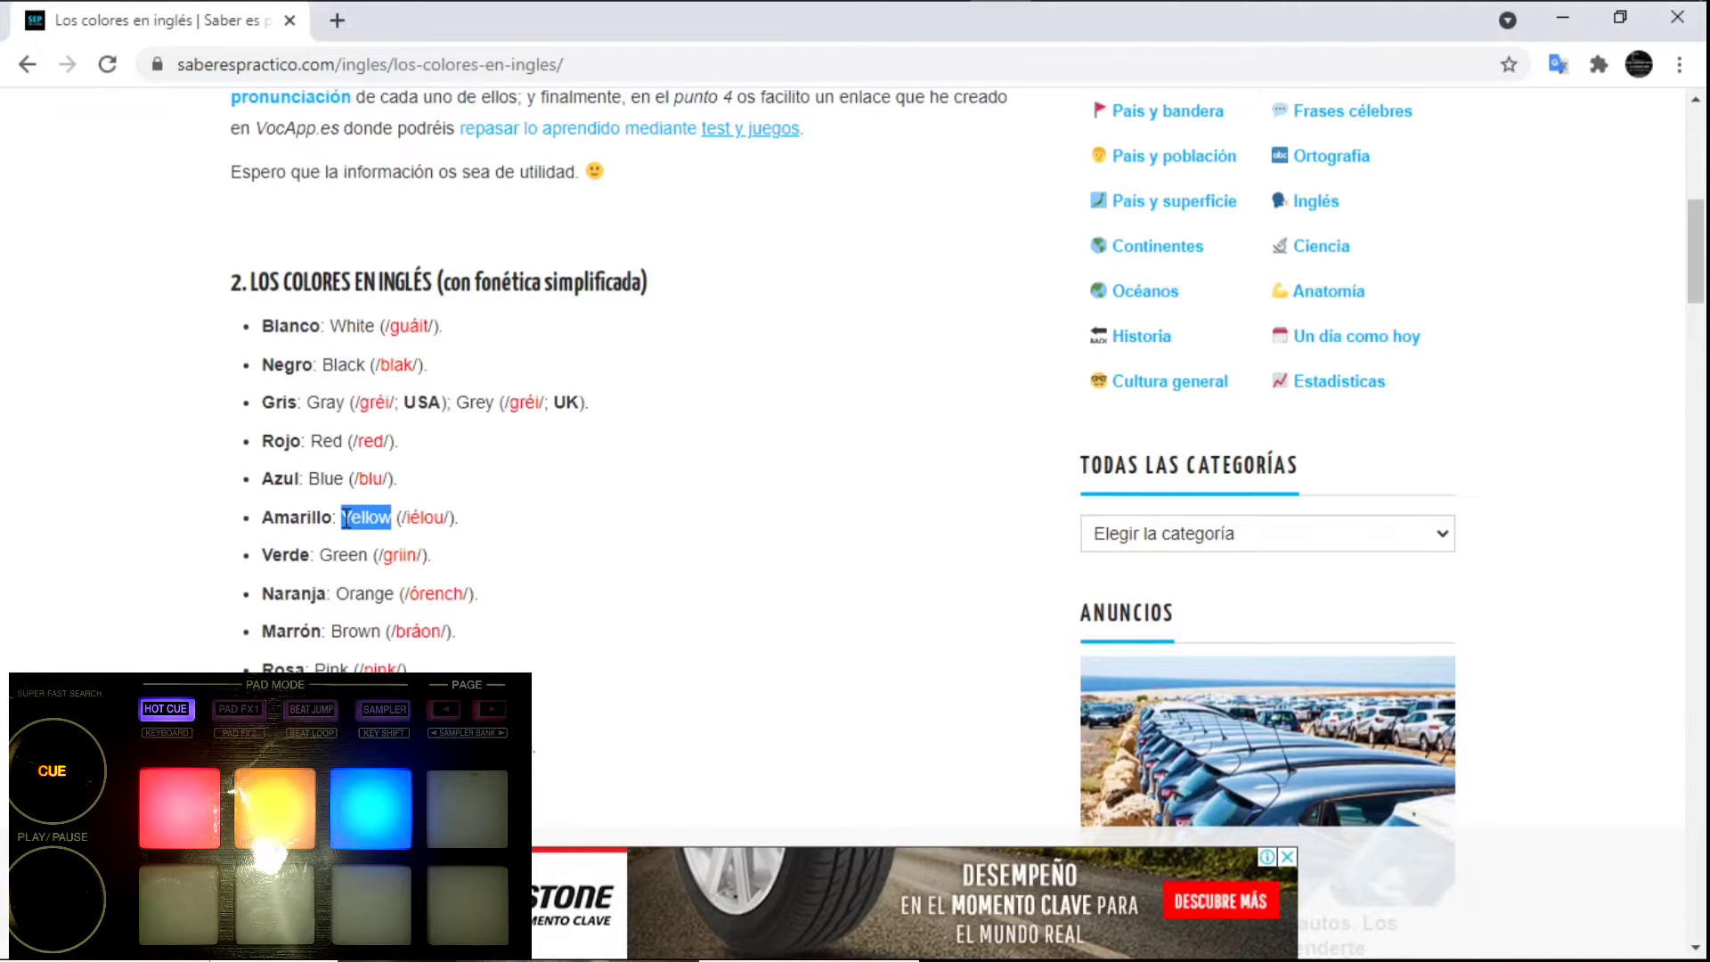
{"action": "key", "text": "alt+Tab"}
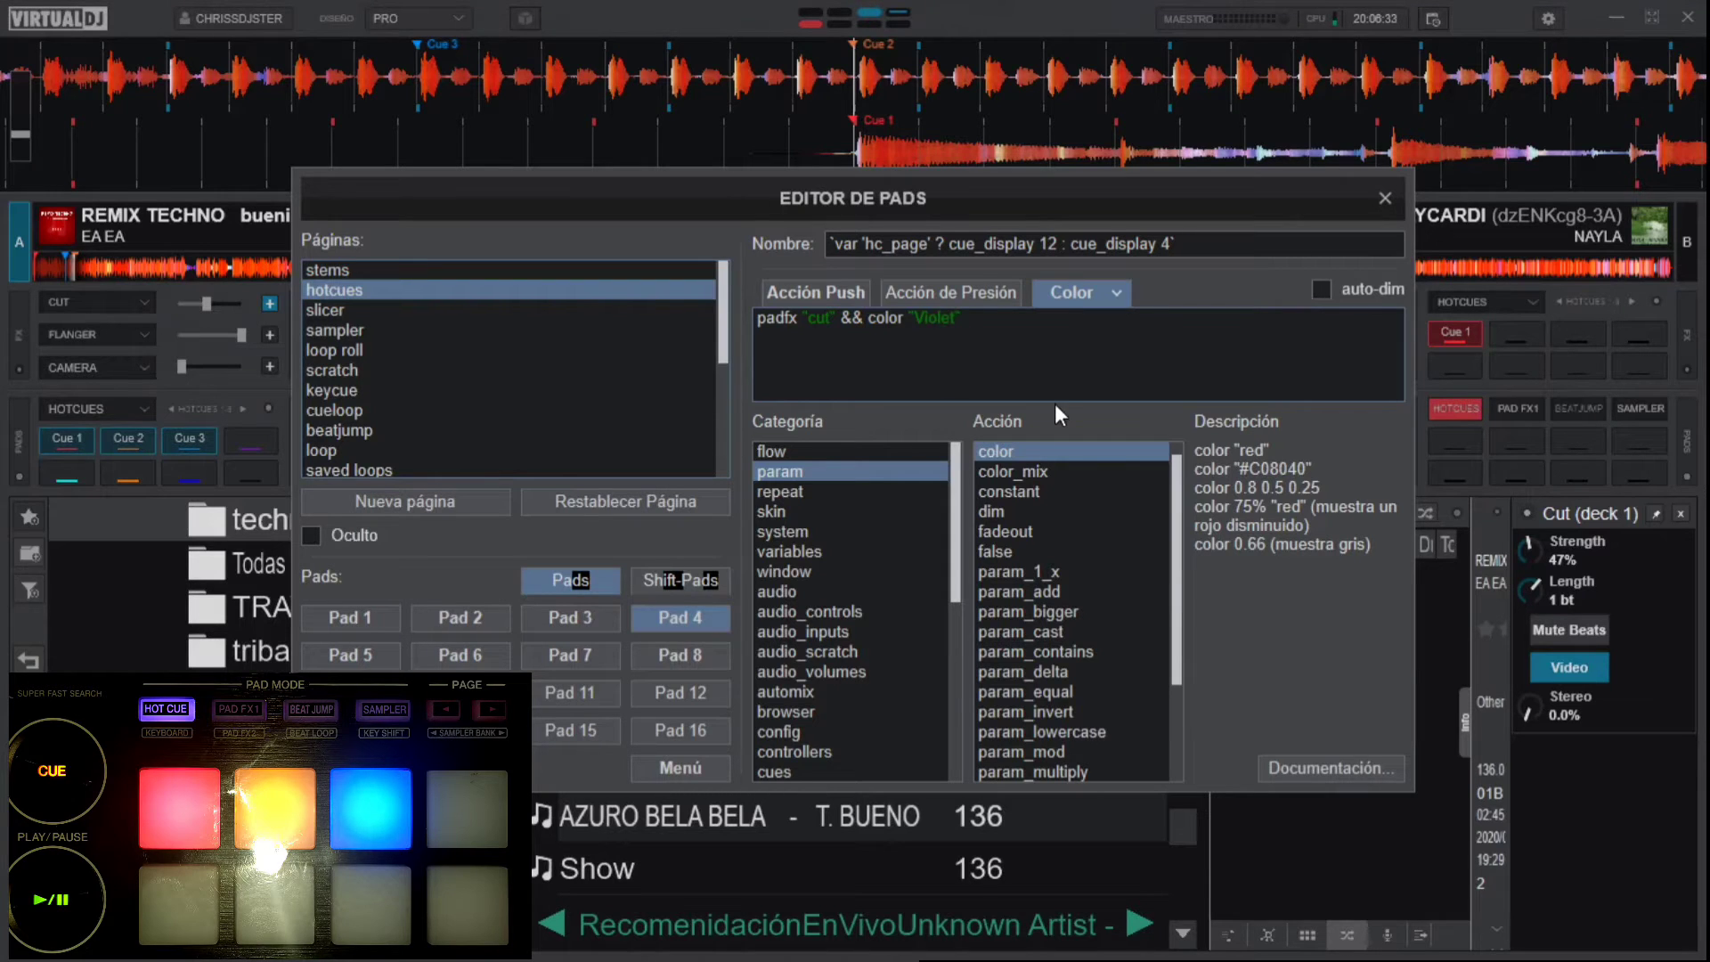
- Replace the color in Pad 4's color script with "Yellow" and apply it by switching to Pad 3 and back
{"action": "key", "text": "BackSpace"}
{"action": "key", "text": "BackSpace"}
{"action": "key", "text": "BackSpace"}
{"action": "key", "text": "BackSpace"}
{"action": "key", "text": "BackSpace"}
{"action": "key", "text": "BackSpace"}
{"action": "key", "text": "BackSpace"}
{"action": "key", "text": "ctrl+v"}
{"action": "left_click", "coordinate": [606, 614]}
{"action": "left_click", "coordinate": [643, 615]}
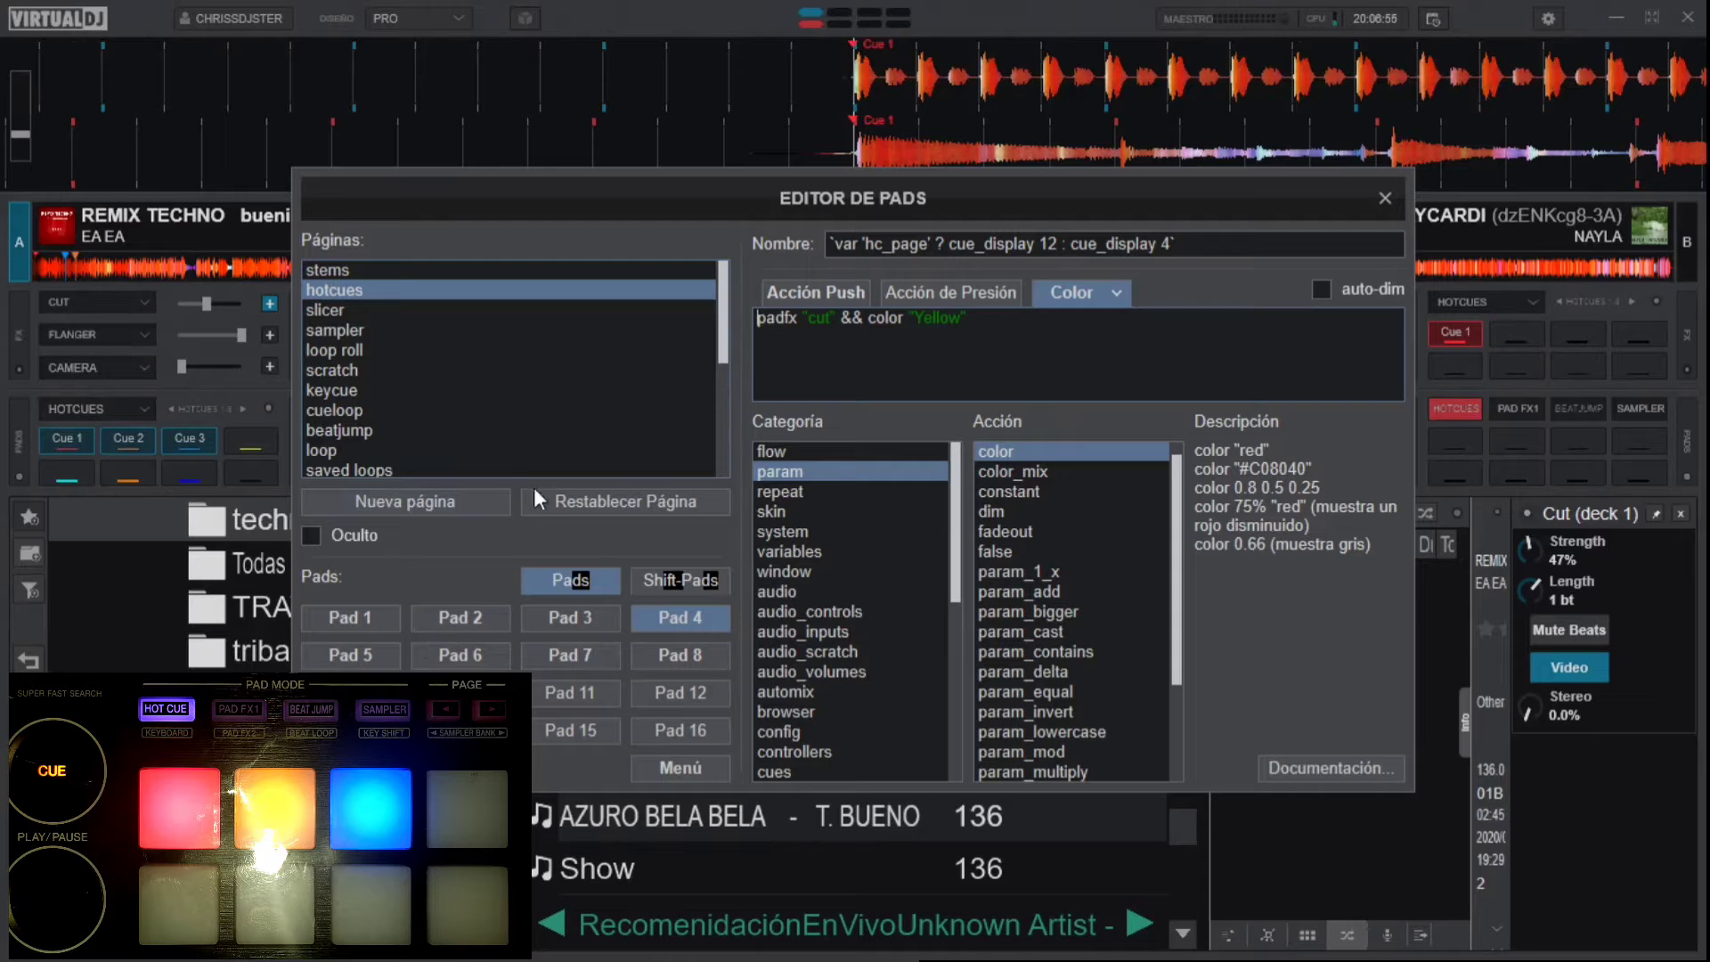
- Examine Pad 5's color script and compare its padfx 'Loop Roll' 100% 0.35 condition with the pad's push action
{"action": "left_click", "coordinate": [356, 620]}
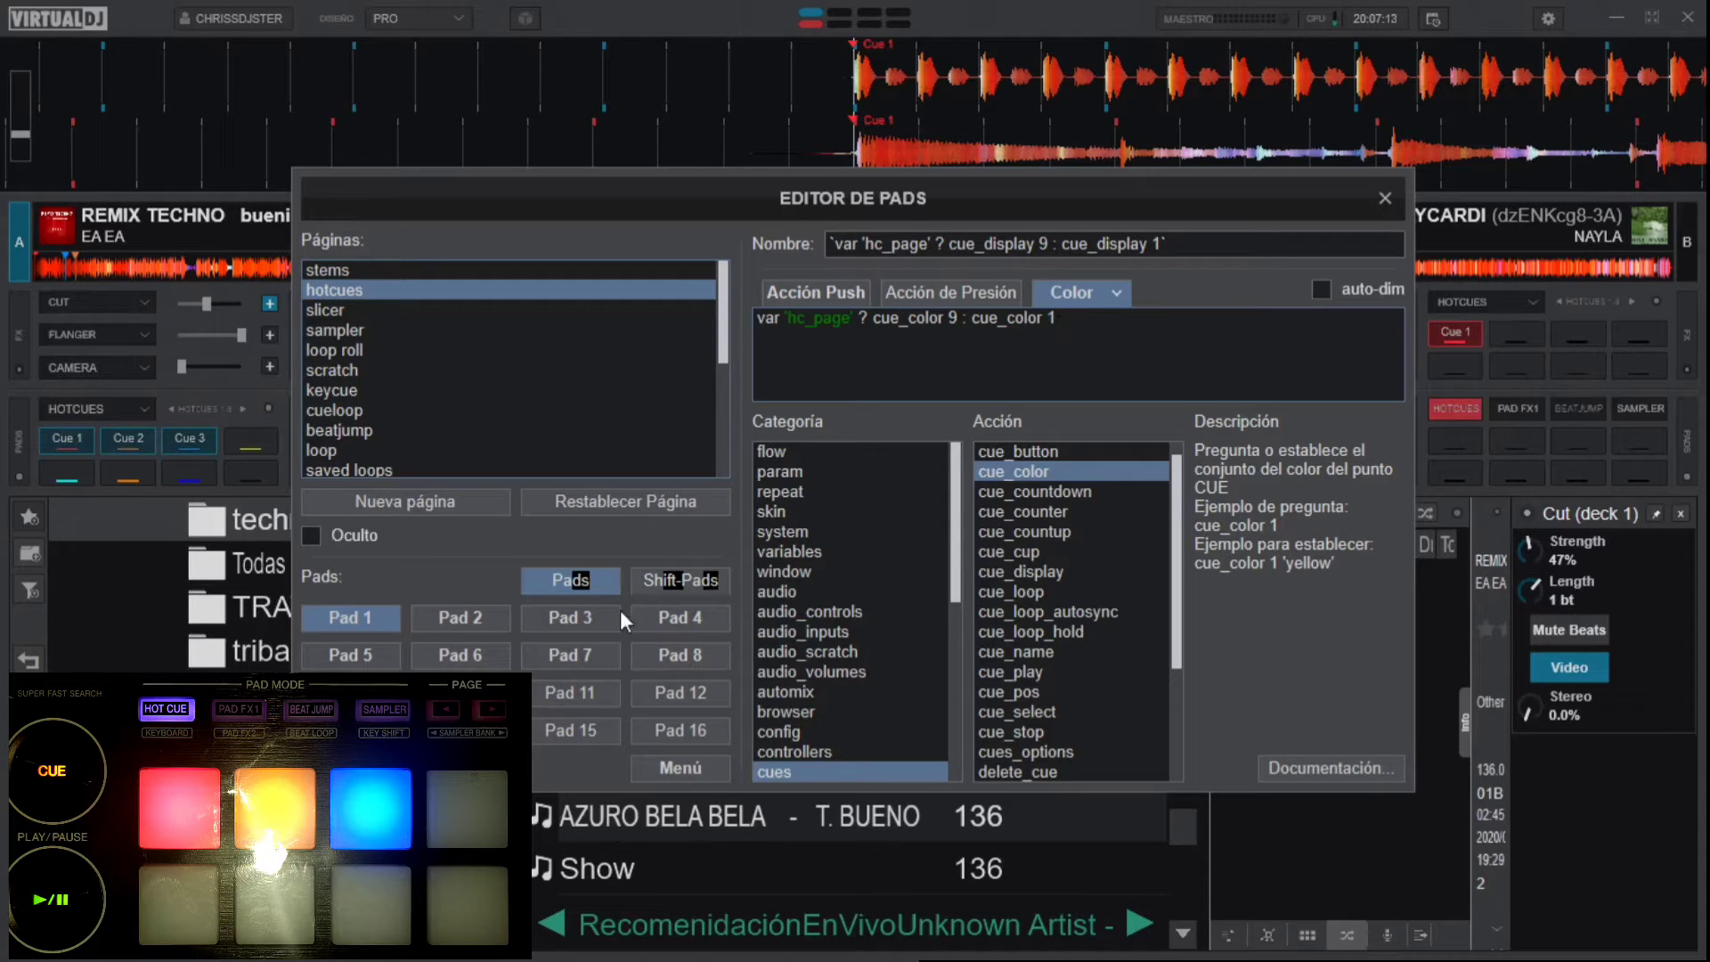
{"action": "left_click", "coordinate": [370, 650]}
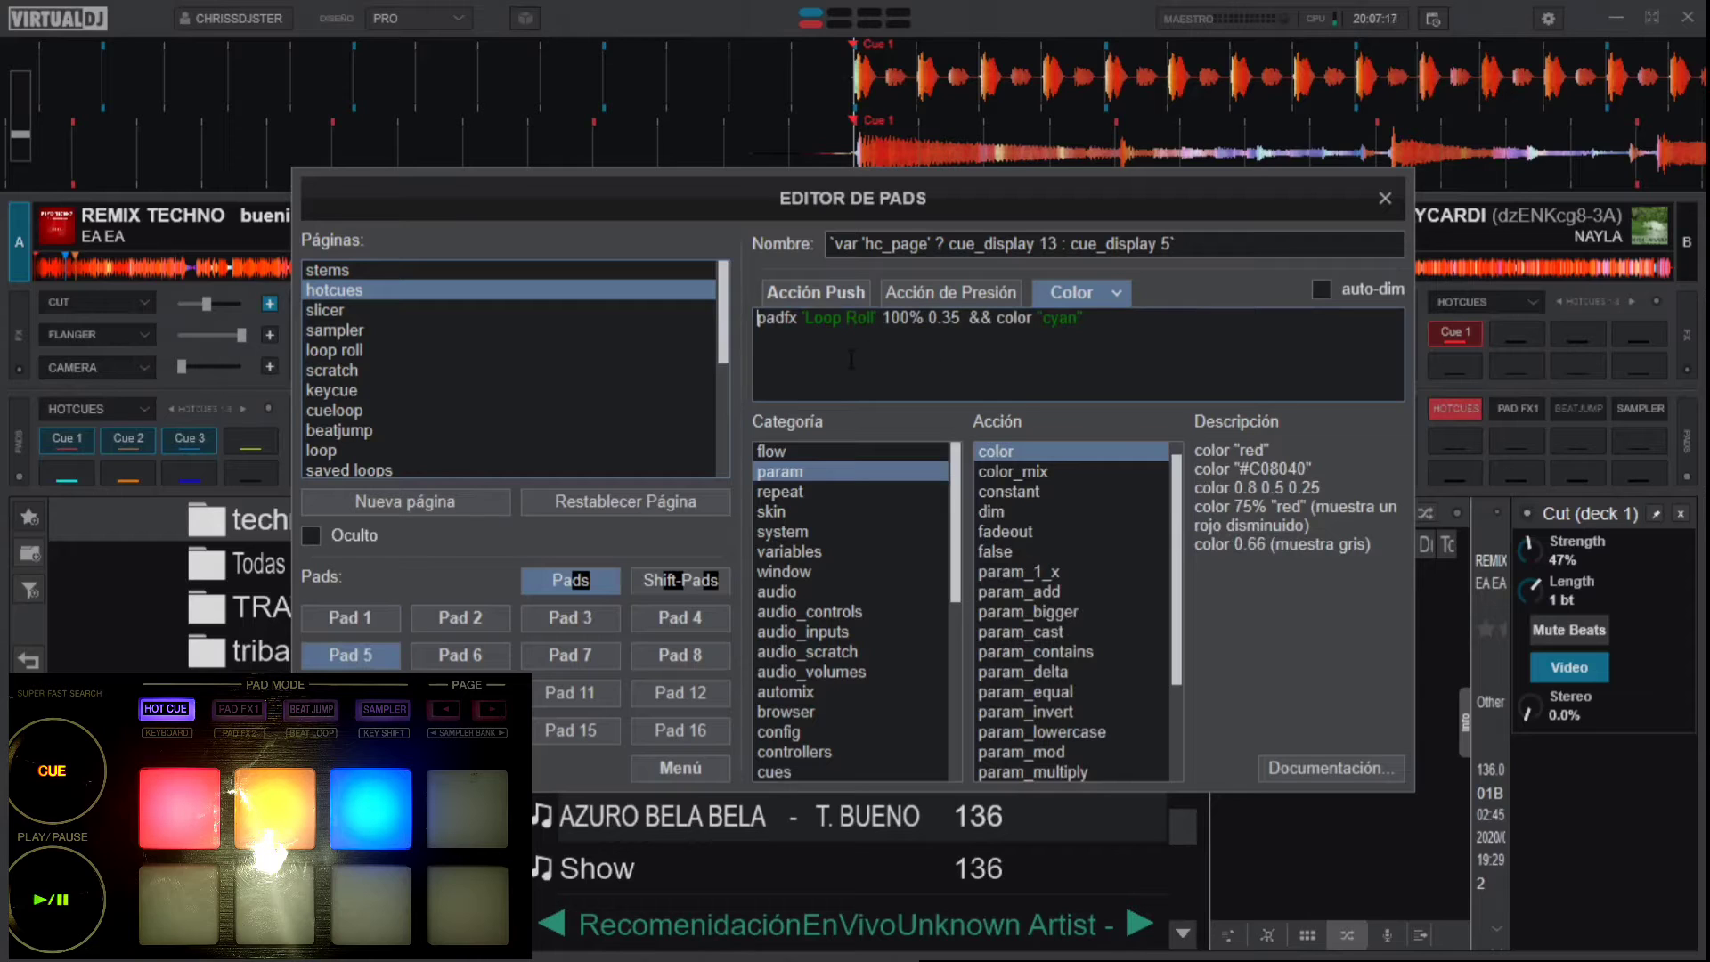
{"action": "left_click_drag", "start_coordinate": [758, 318], "coordinate": [966, 328]}
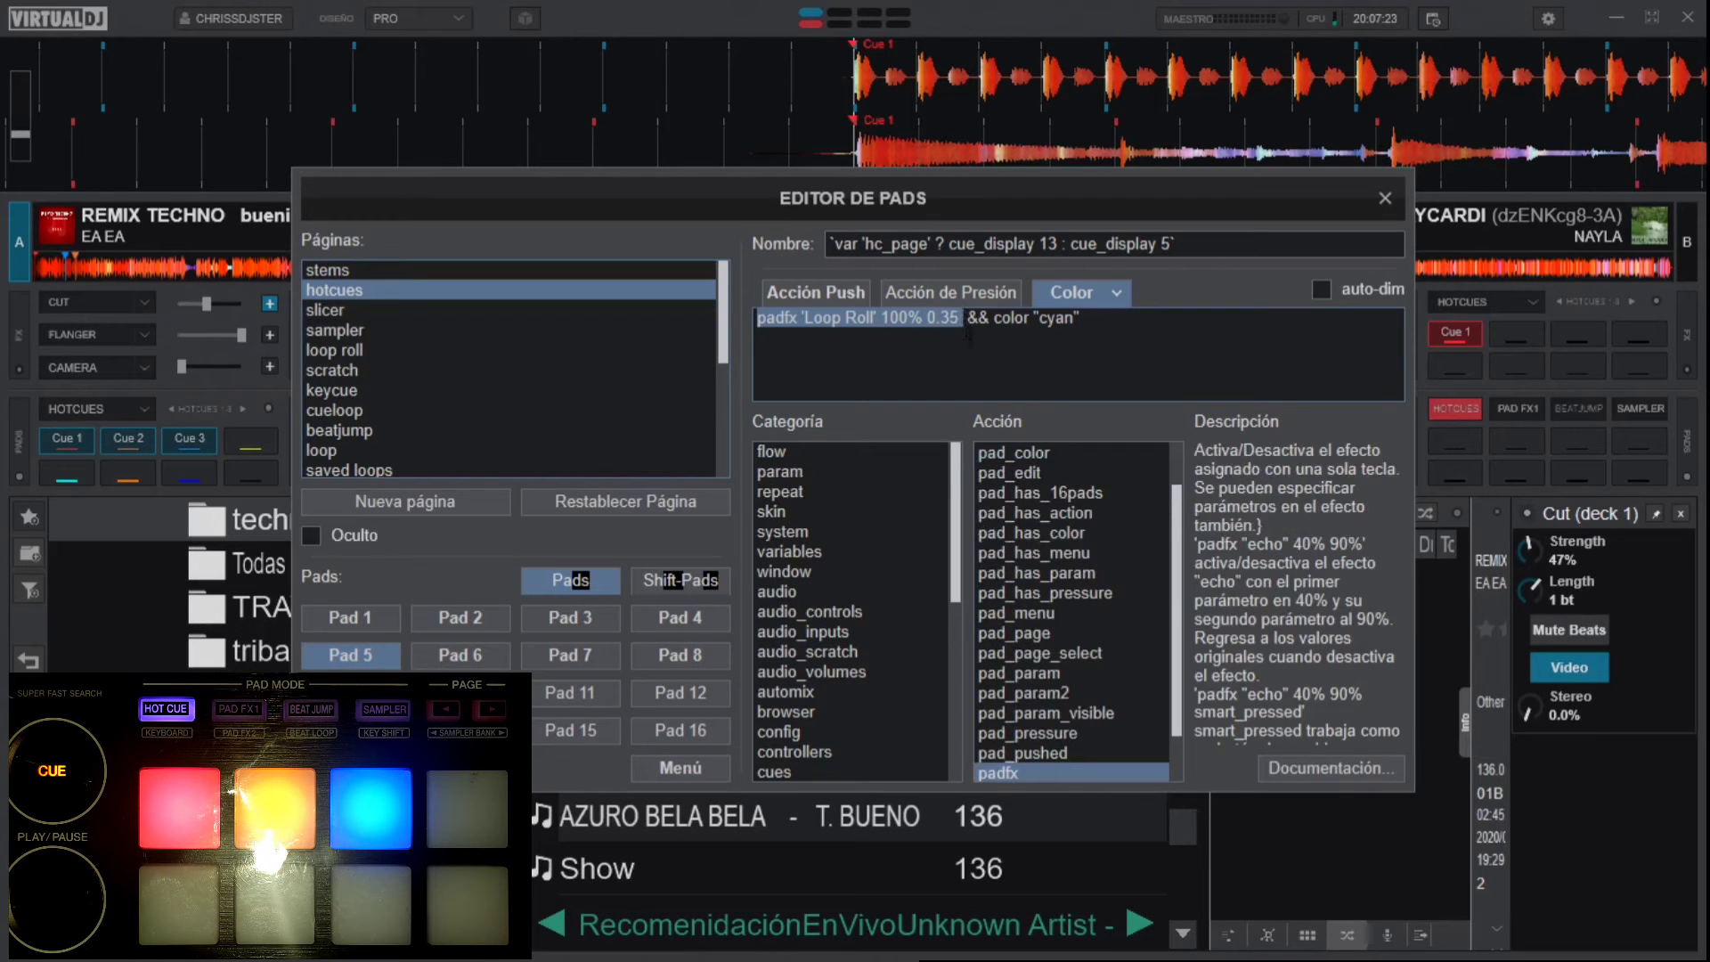
{"action": "left_click", "coordinate": [998, 338]}
{"action": "left_click_drag", "start_coordinate": [1085, 321], "coordinate": [978, 321]}
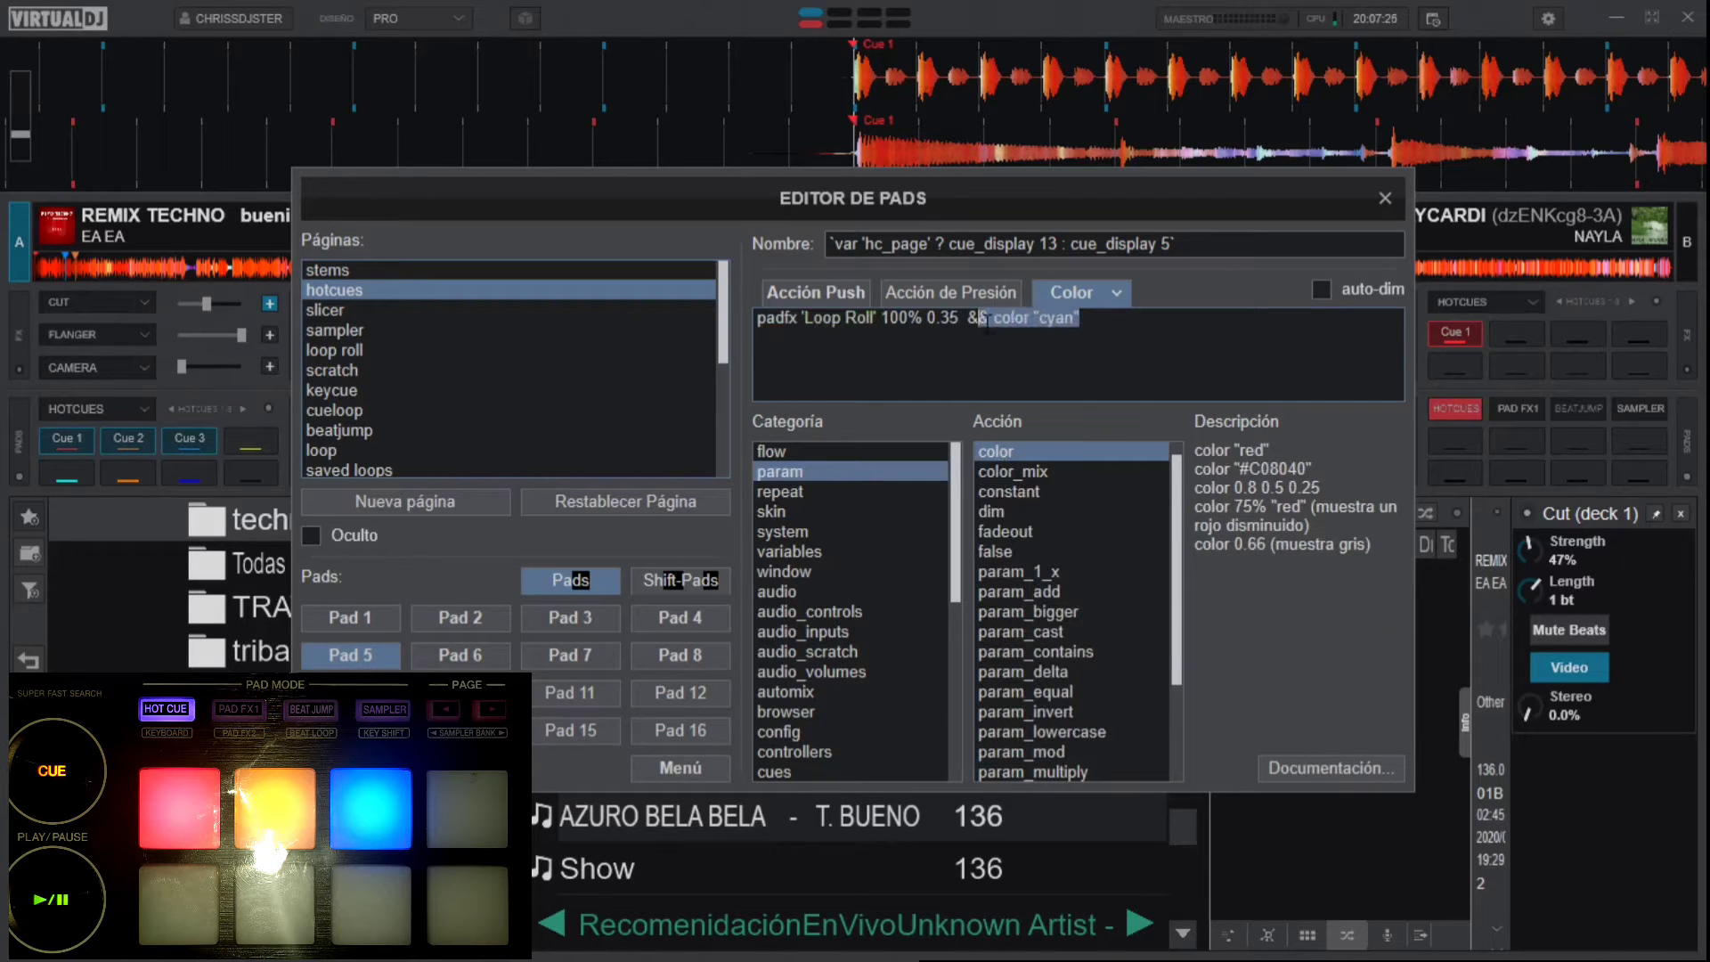
{"action": "key", "text": "ctrl+z"}
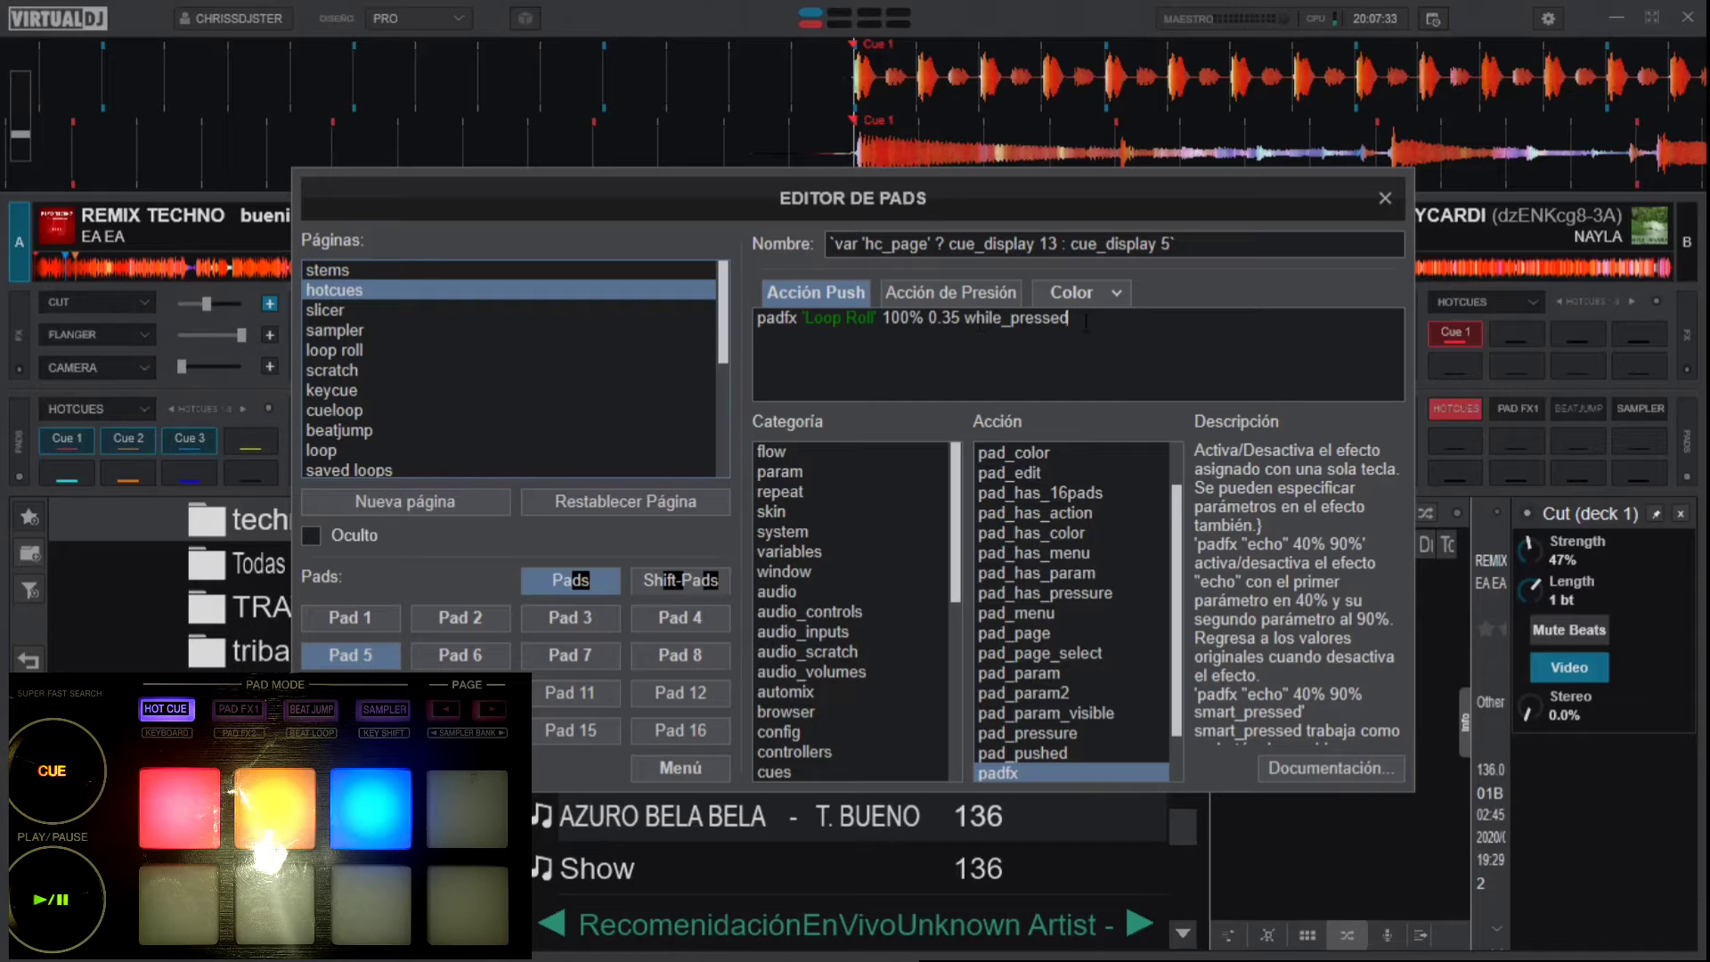
{"action": "left_click_drag", "start_coordinate": [1085, 321], "coordinate": [753, 322]}
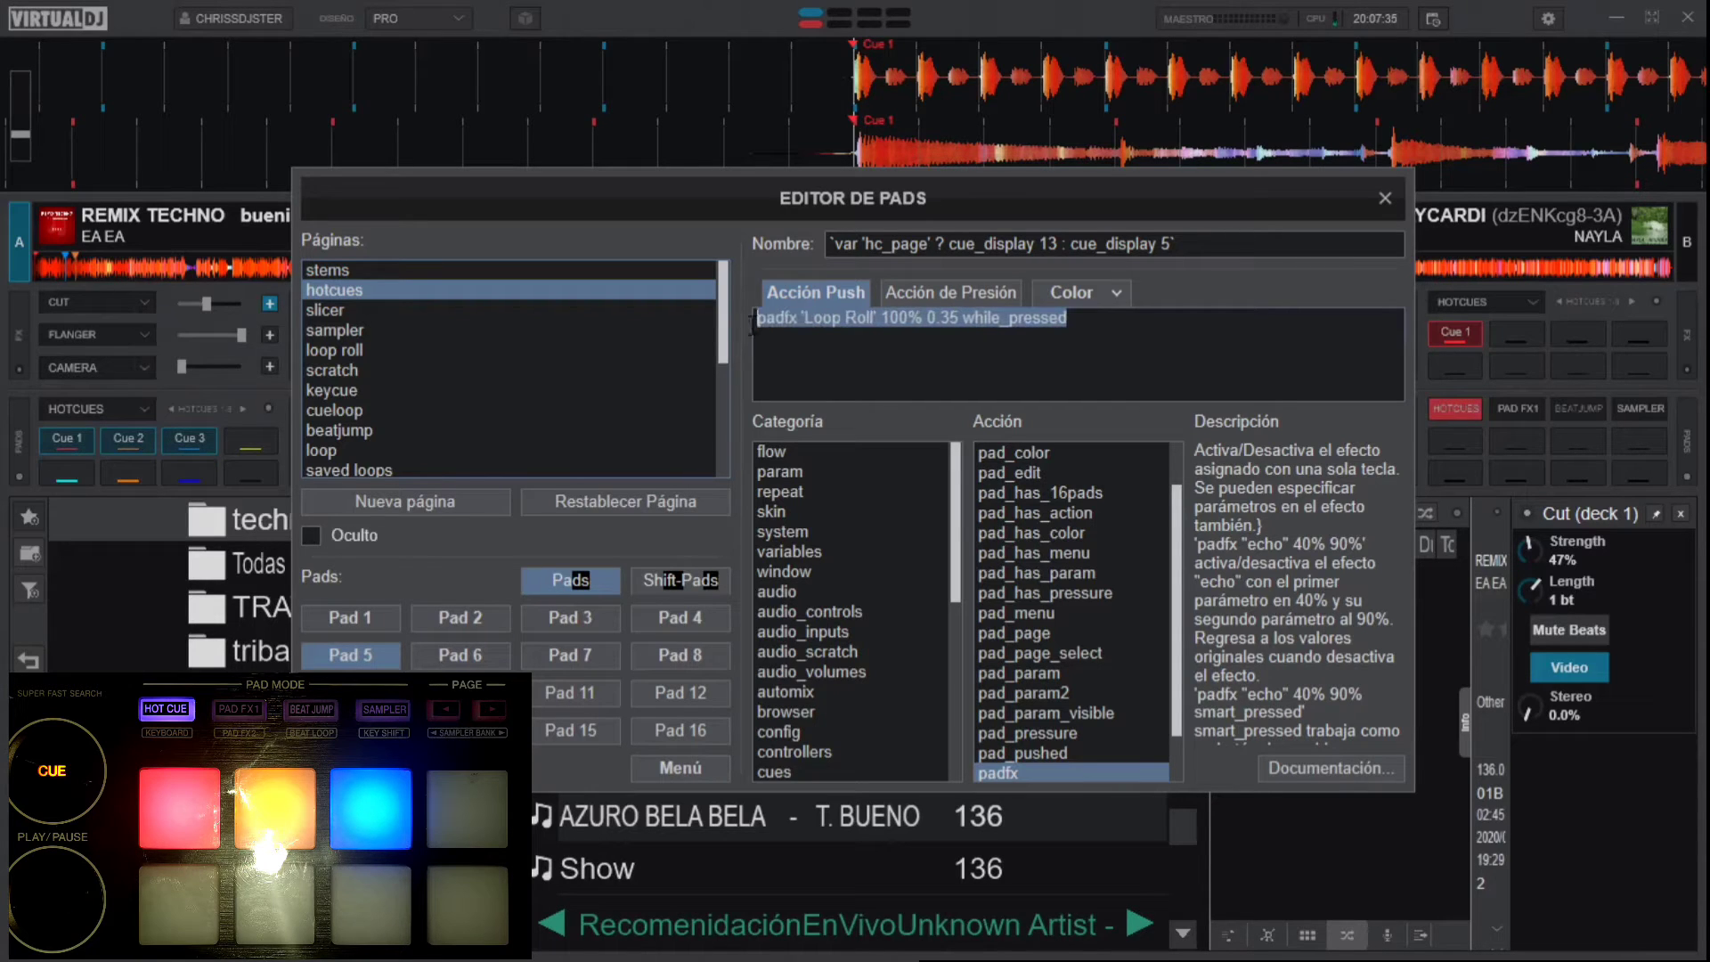
{"action": "left_click", "coordinate": [878, 318]}
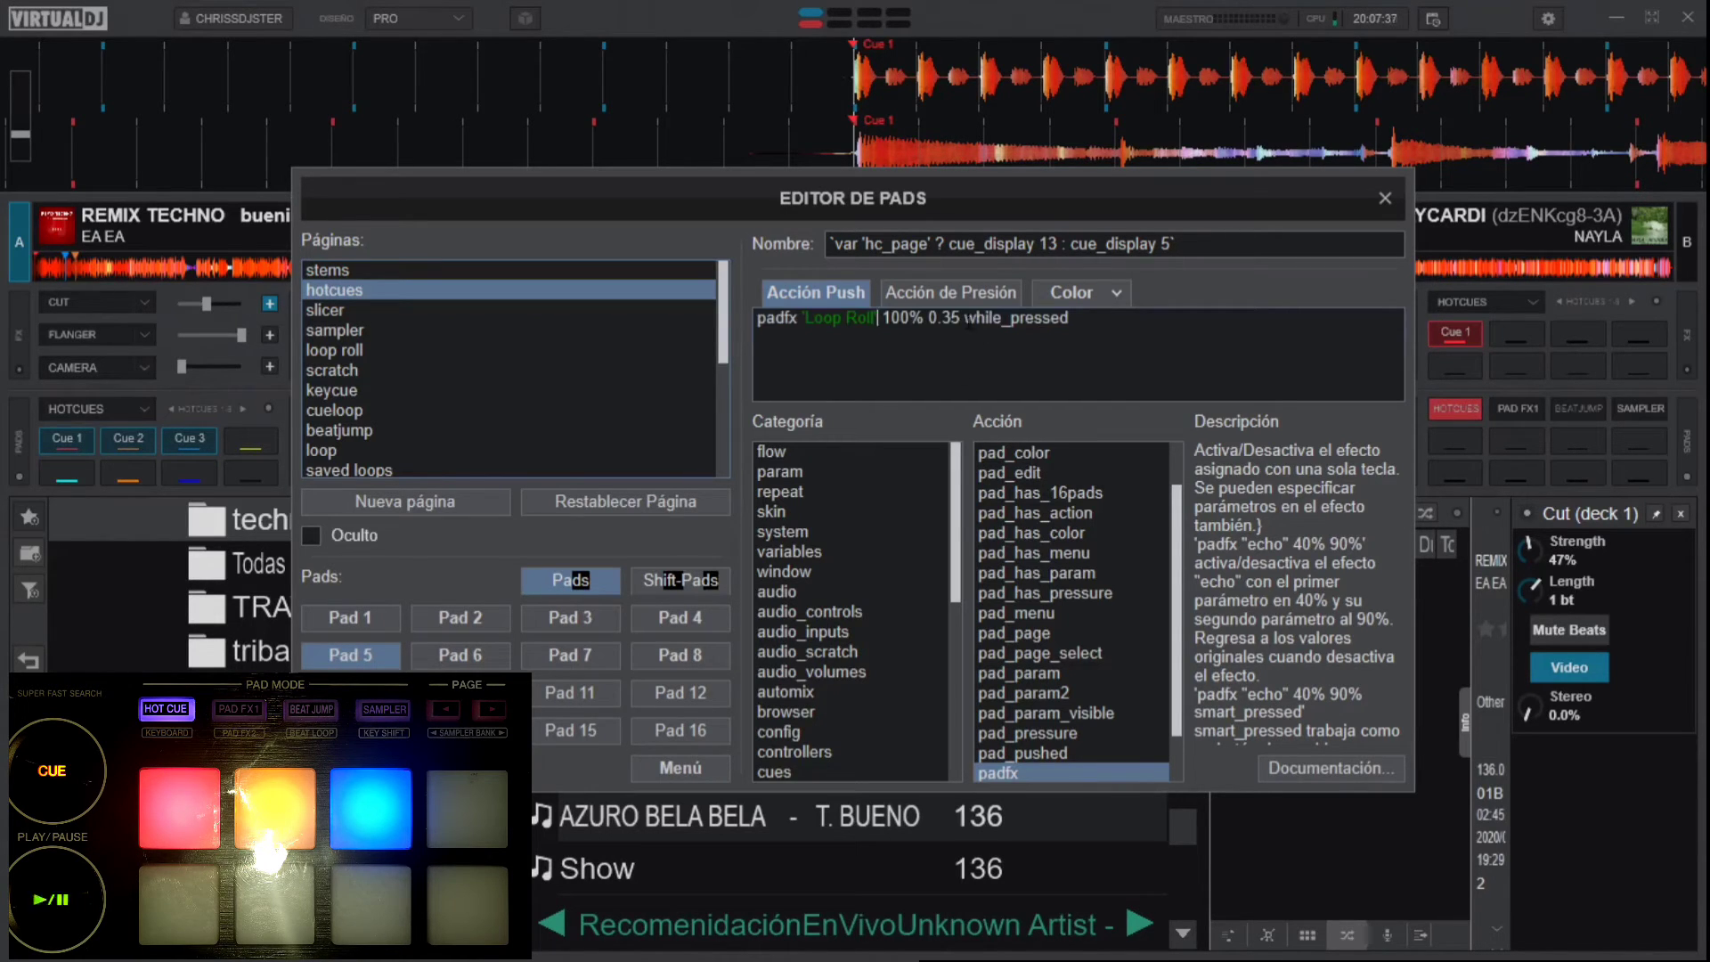
{"action": "left_click_drag", "start_coordinate": [968, 322], "coordinate": [751, 323]}
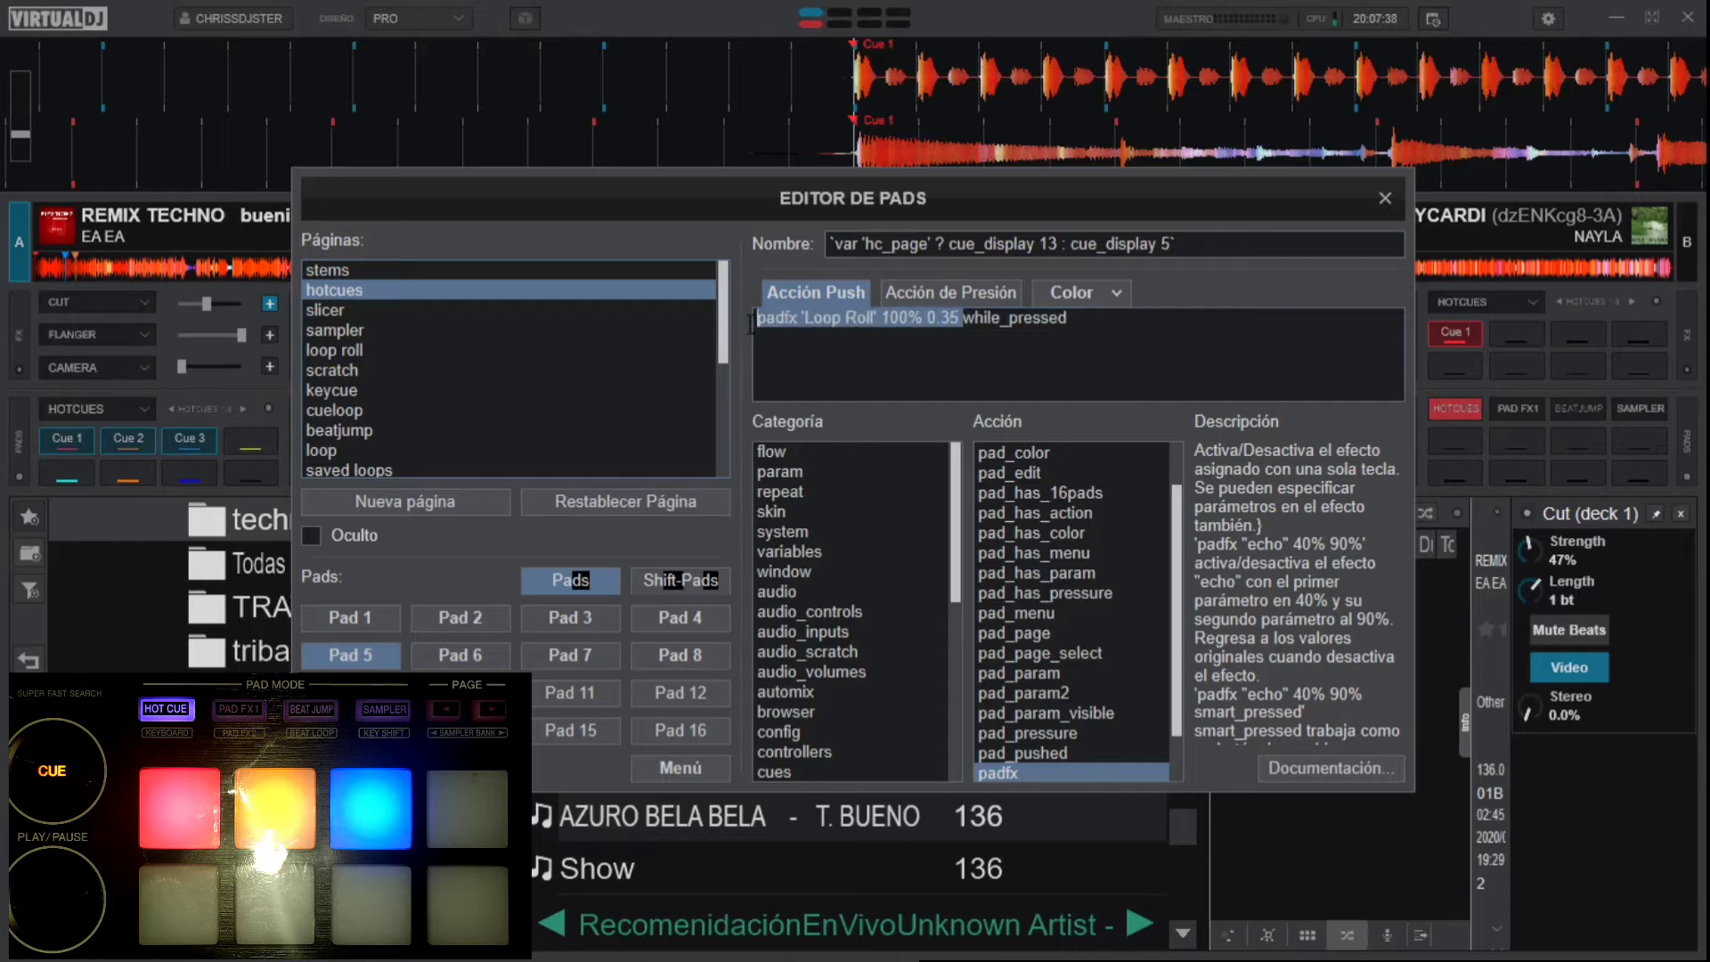
- Examine the padfx condition and && operator in Pad 5's color script and view the color scripts of Pads 6 and 7
{"action": "left_click", "coordinate": [1049, 295]}
{"action": "left_click_drag", "start_coordinate": [961, 319], "coordinate": [757, 321]}
{"action": "left_click", "coordinate": [1002, 319]}
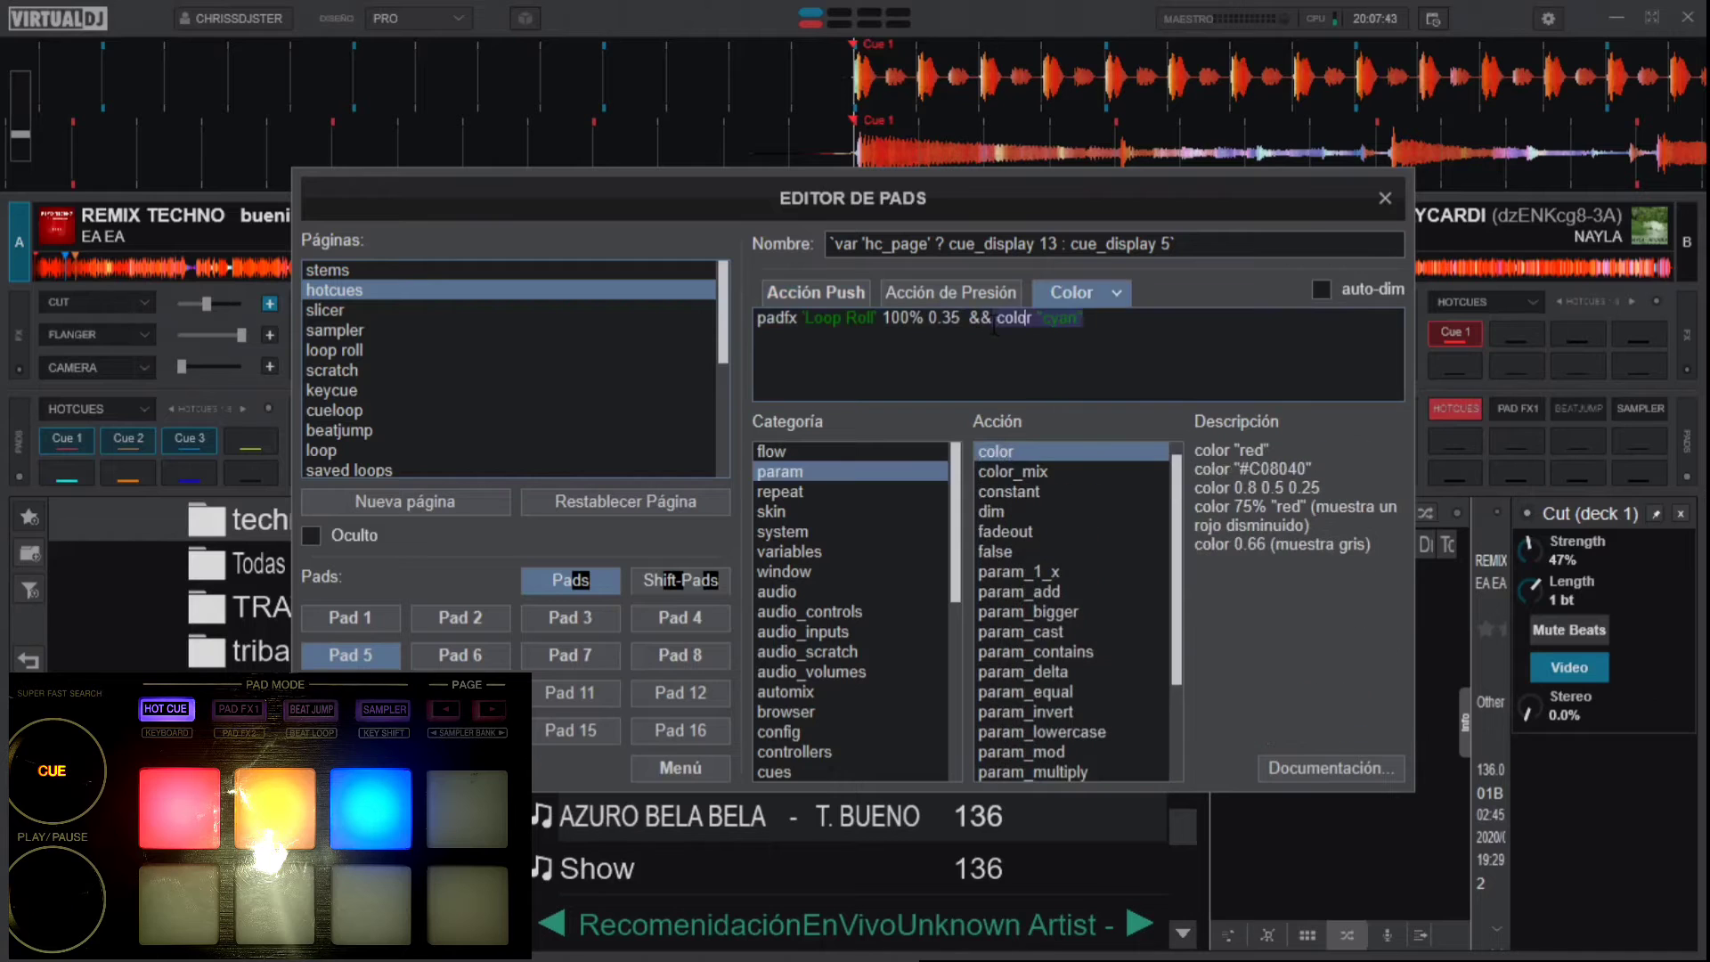
{"action": "left_click_drag", "start_coordinate": [990, 320], "coordinate": [968, 322]}
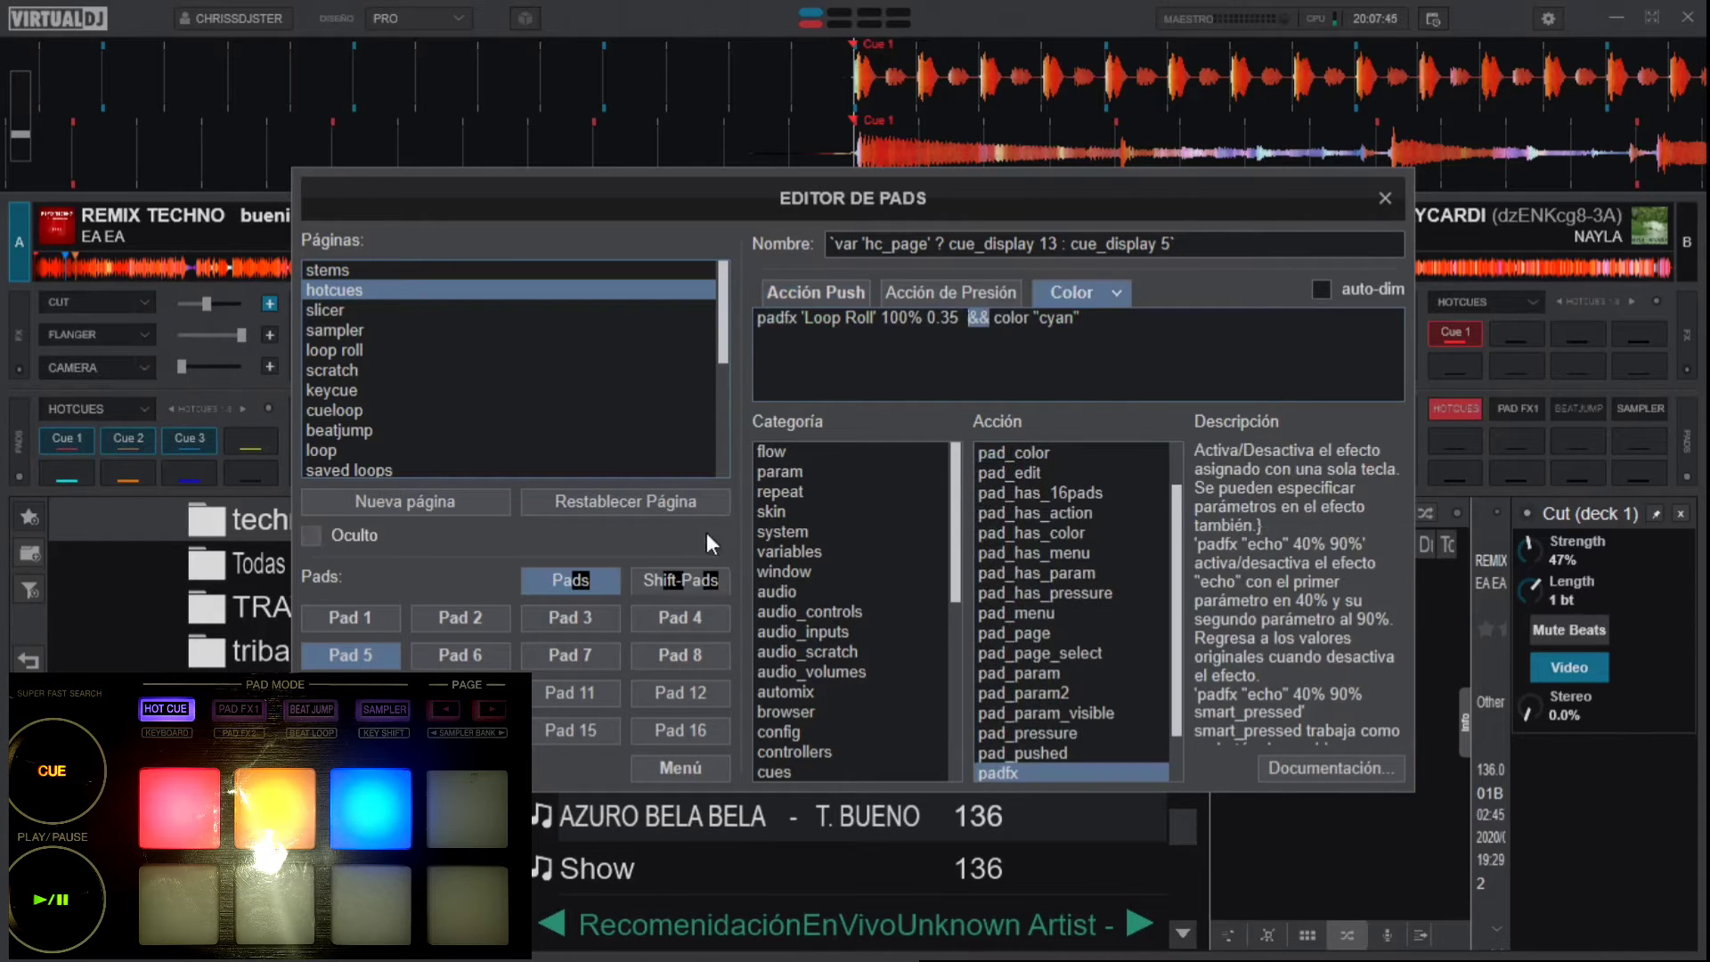
{"action": "left_click", "coordinate": [465, 654]}
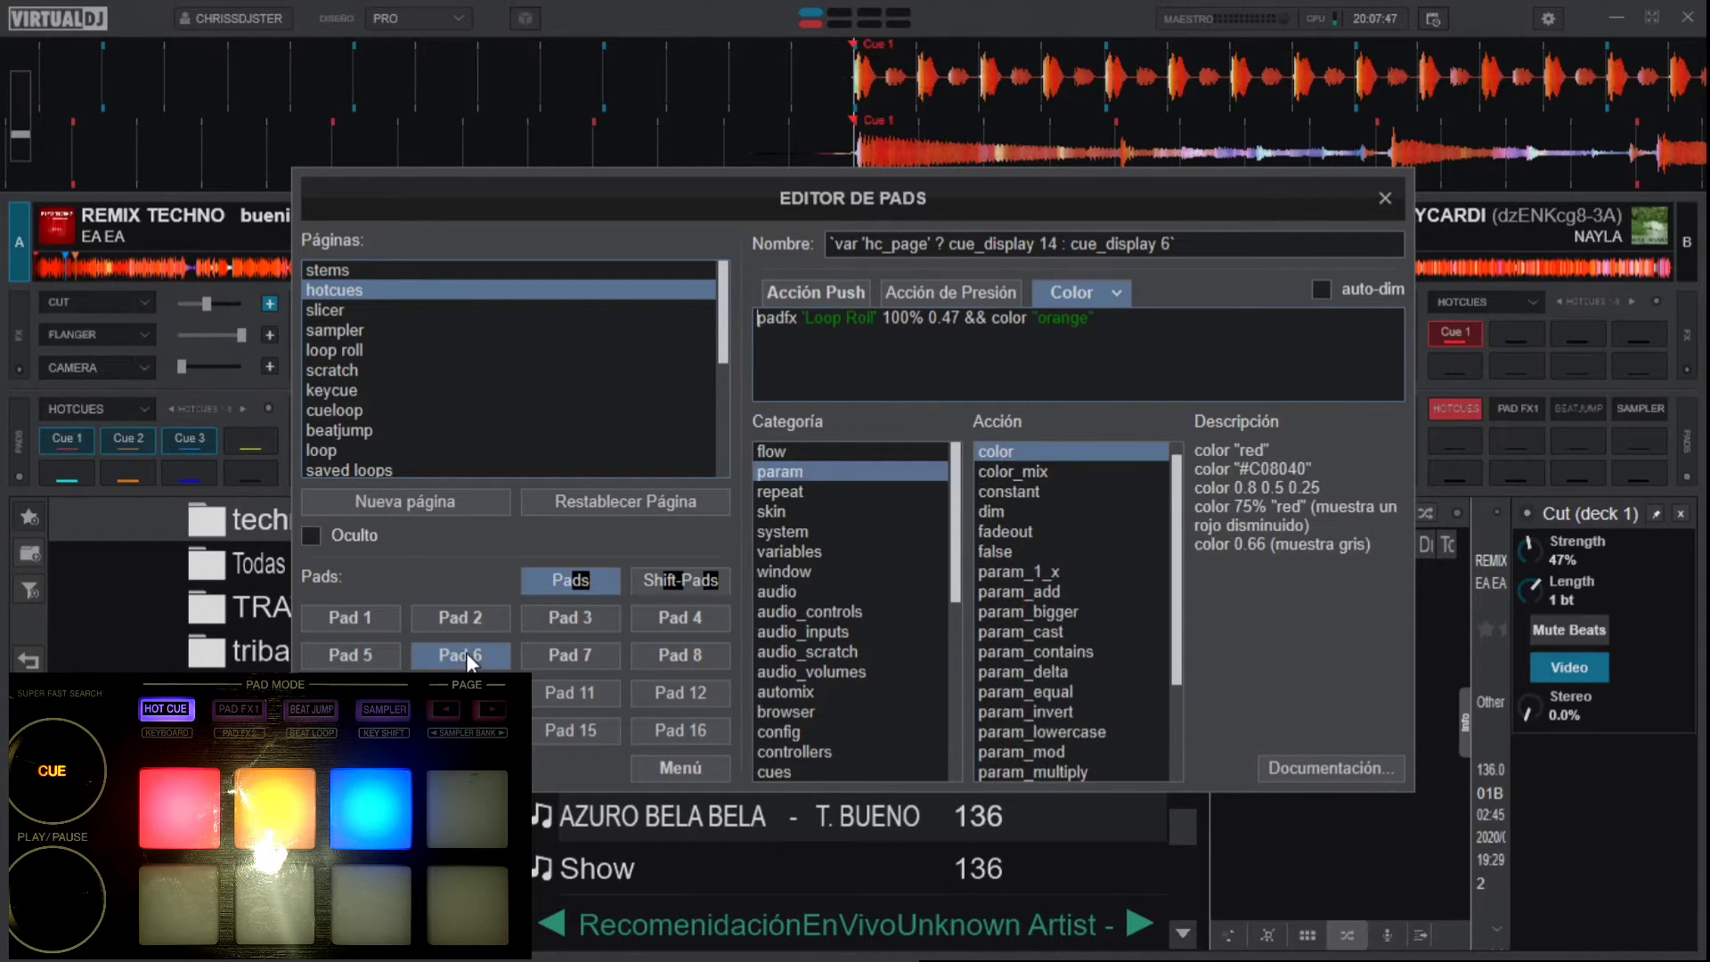
{"action": "left_click", "coordinate": [558, 650]}
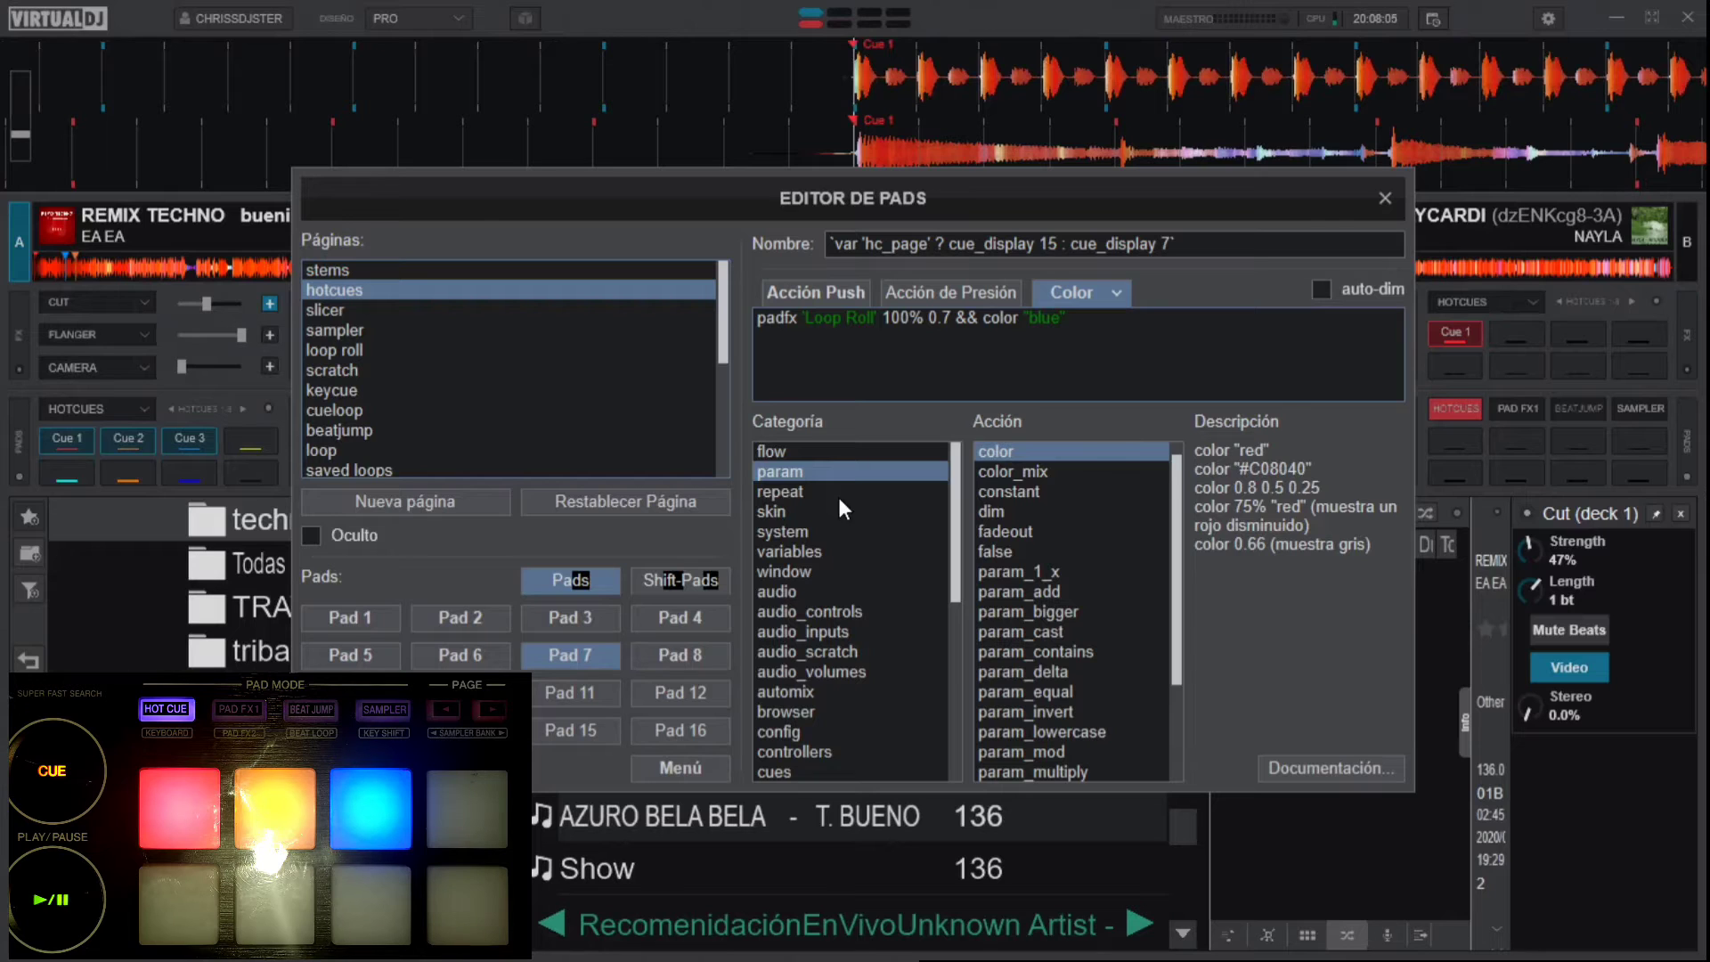
- Copy padfx "echo out" 50% from Pad 8's push action into its empty color script
{"action": "left_click", "coordinate": [686, 655]}
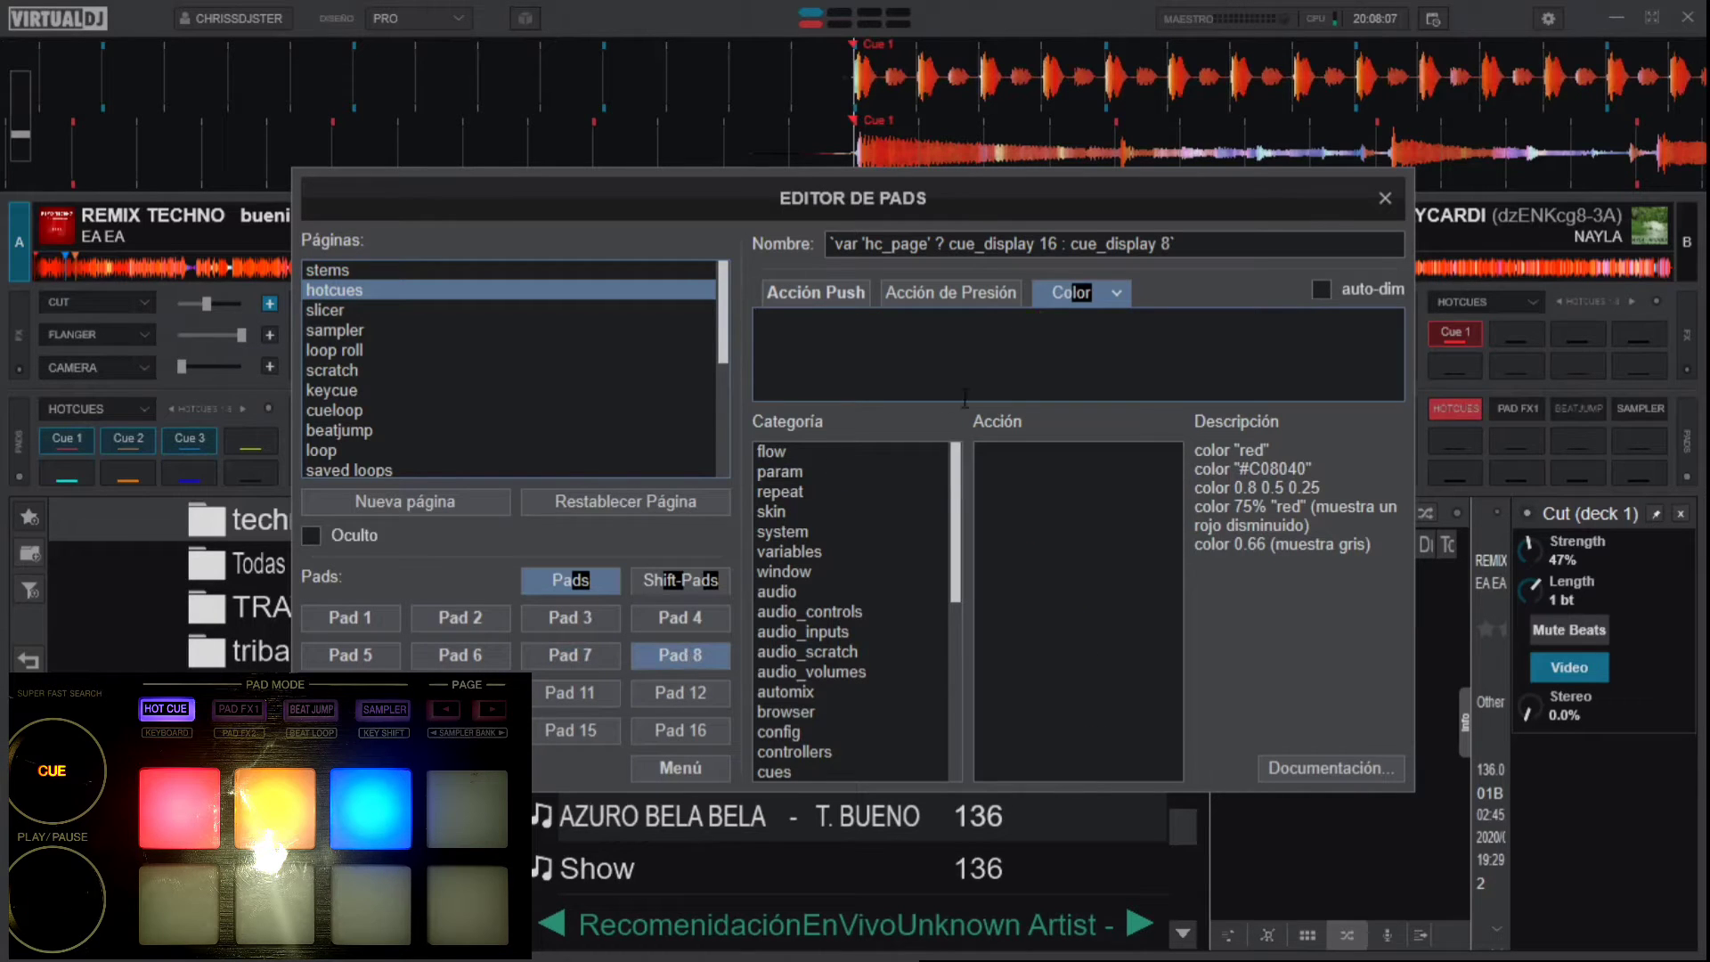
{"action": "left_click", "coordinate": [813, 297]}
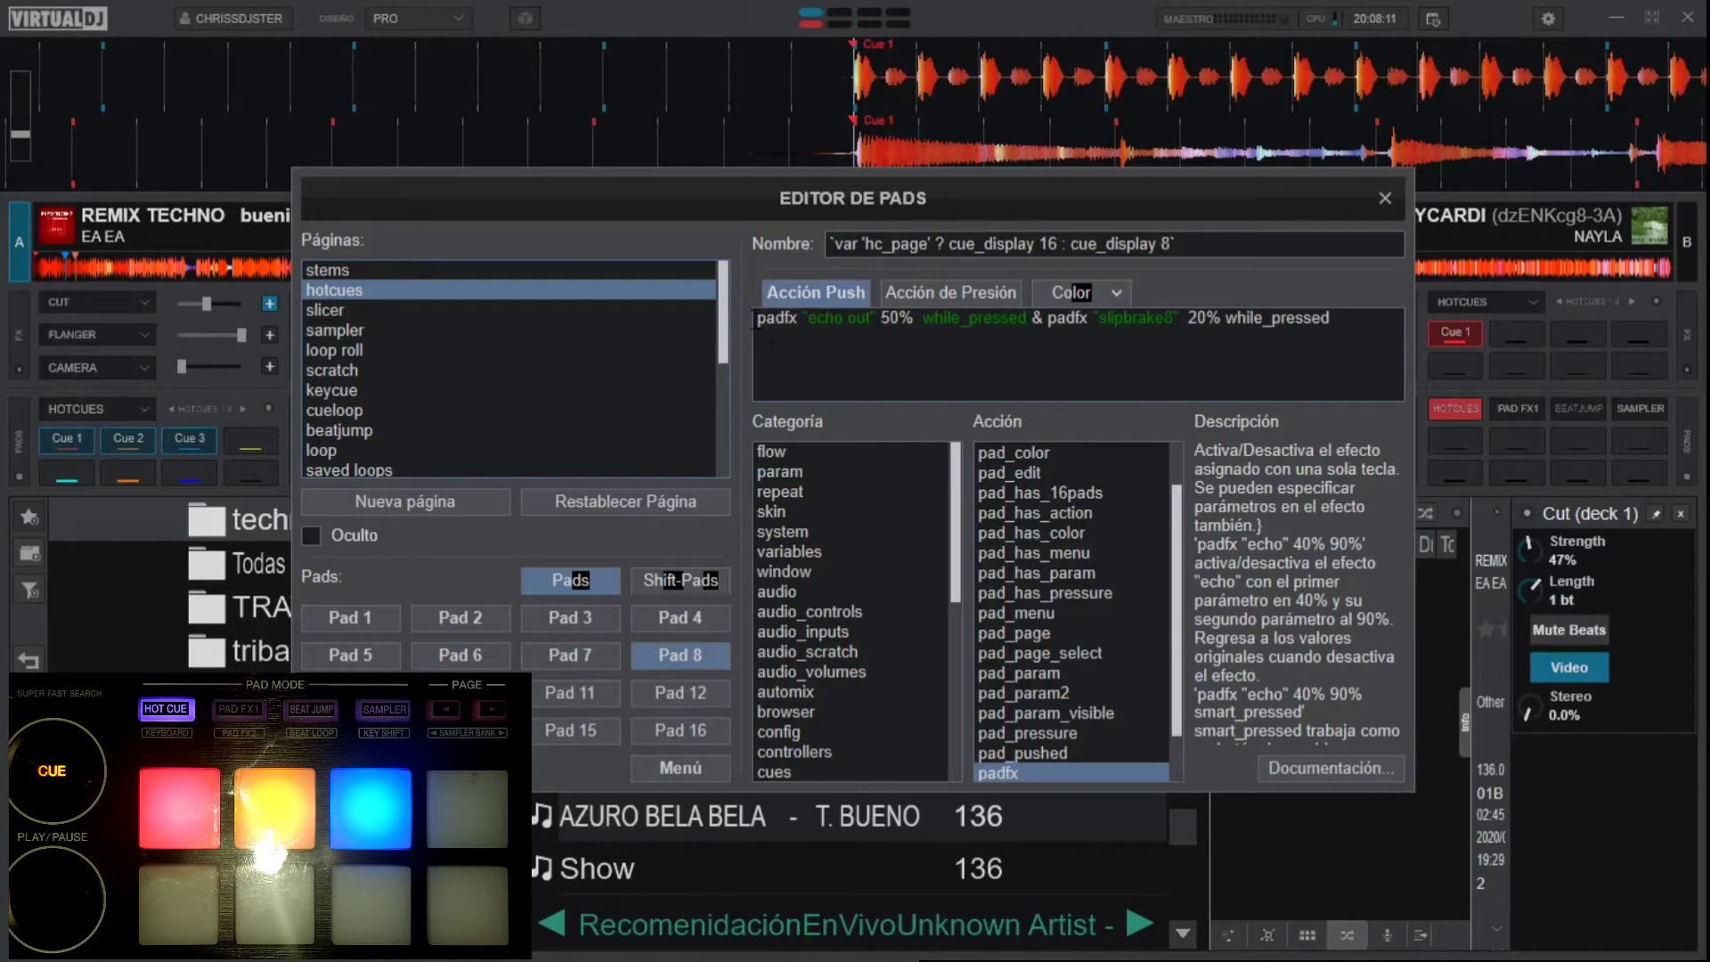
{"action": "left_click_drag", "start_coordinate": [758, 322], "coordinate": [915, 326]}
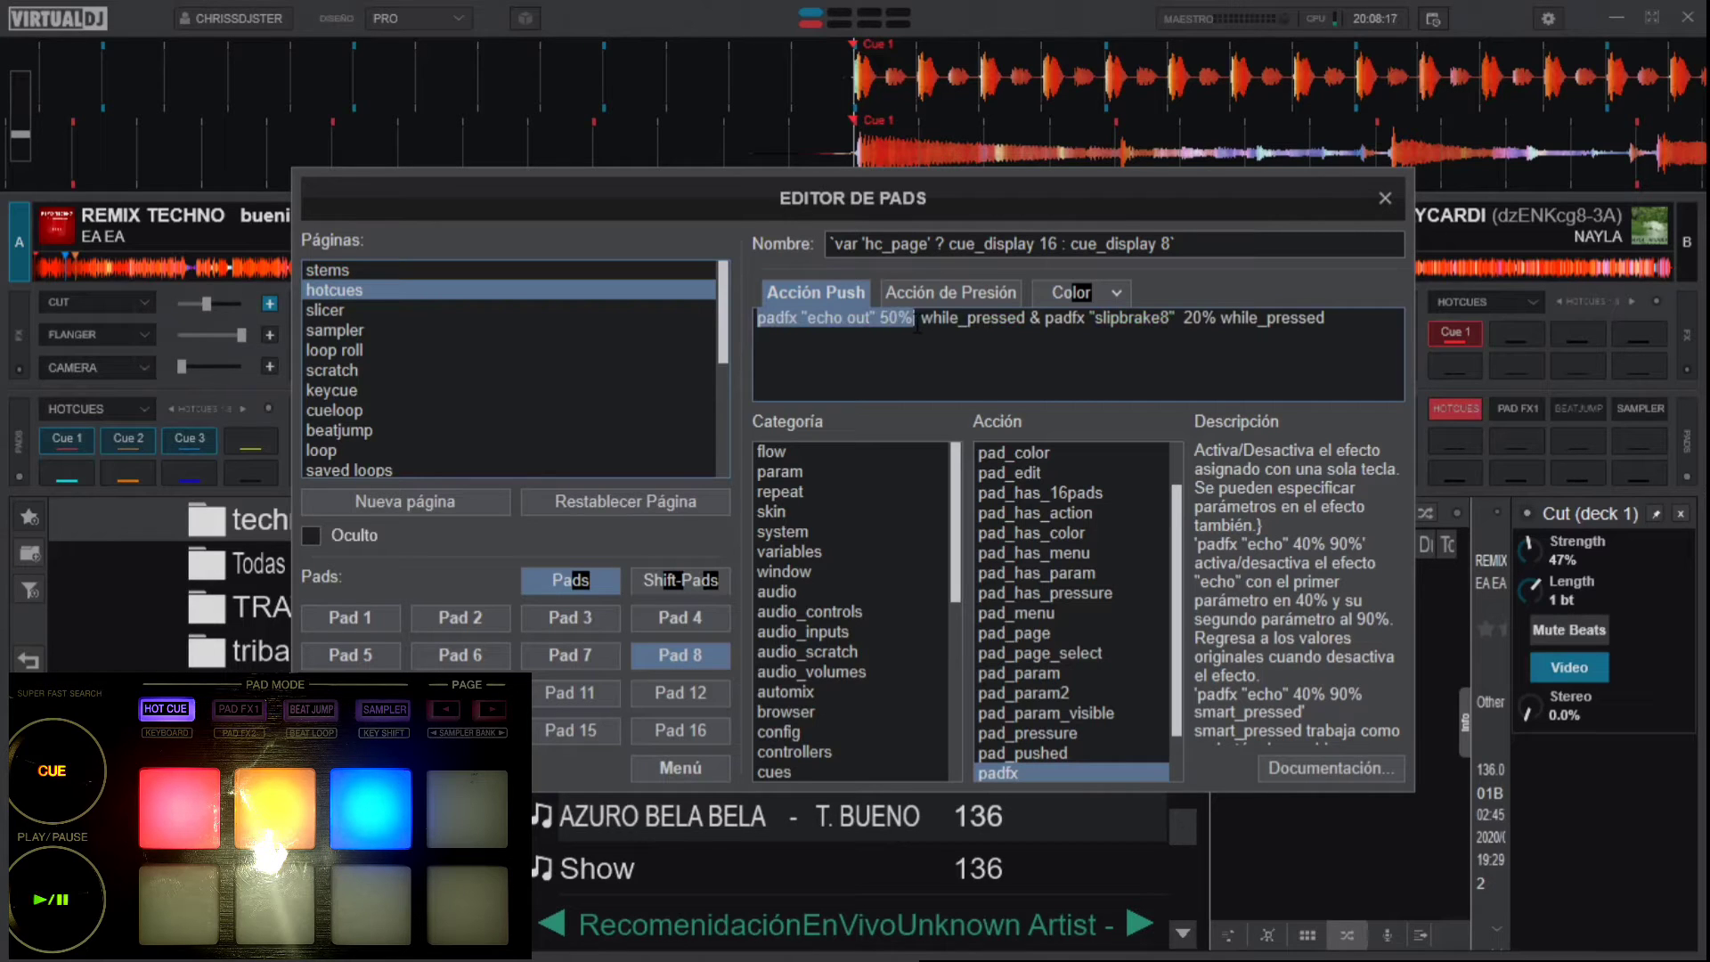
{"action": "left_click", "coordinate": [1067, 290]}
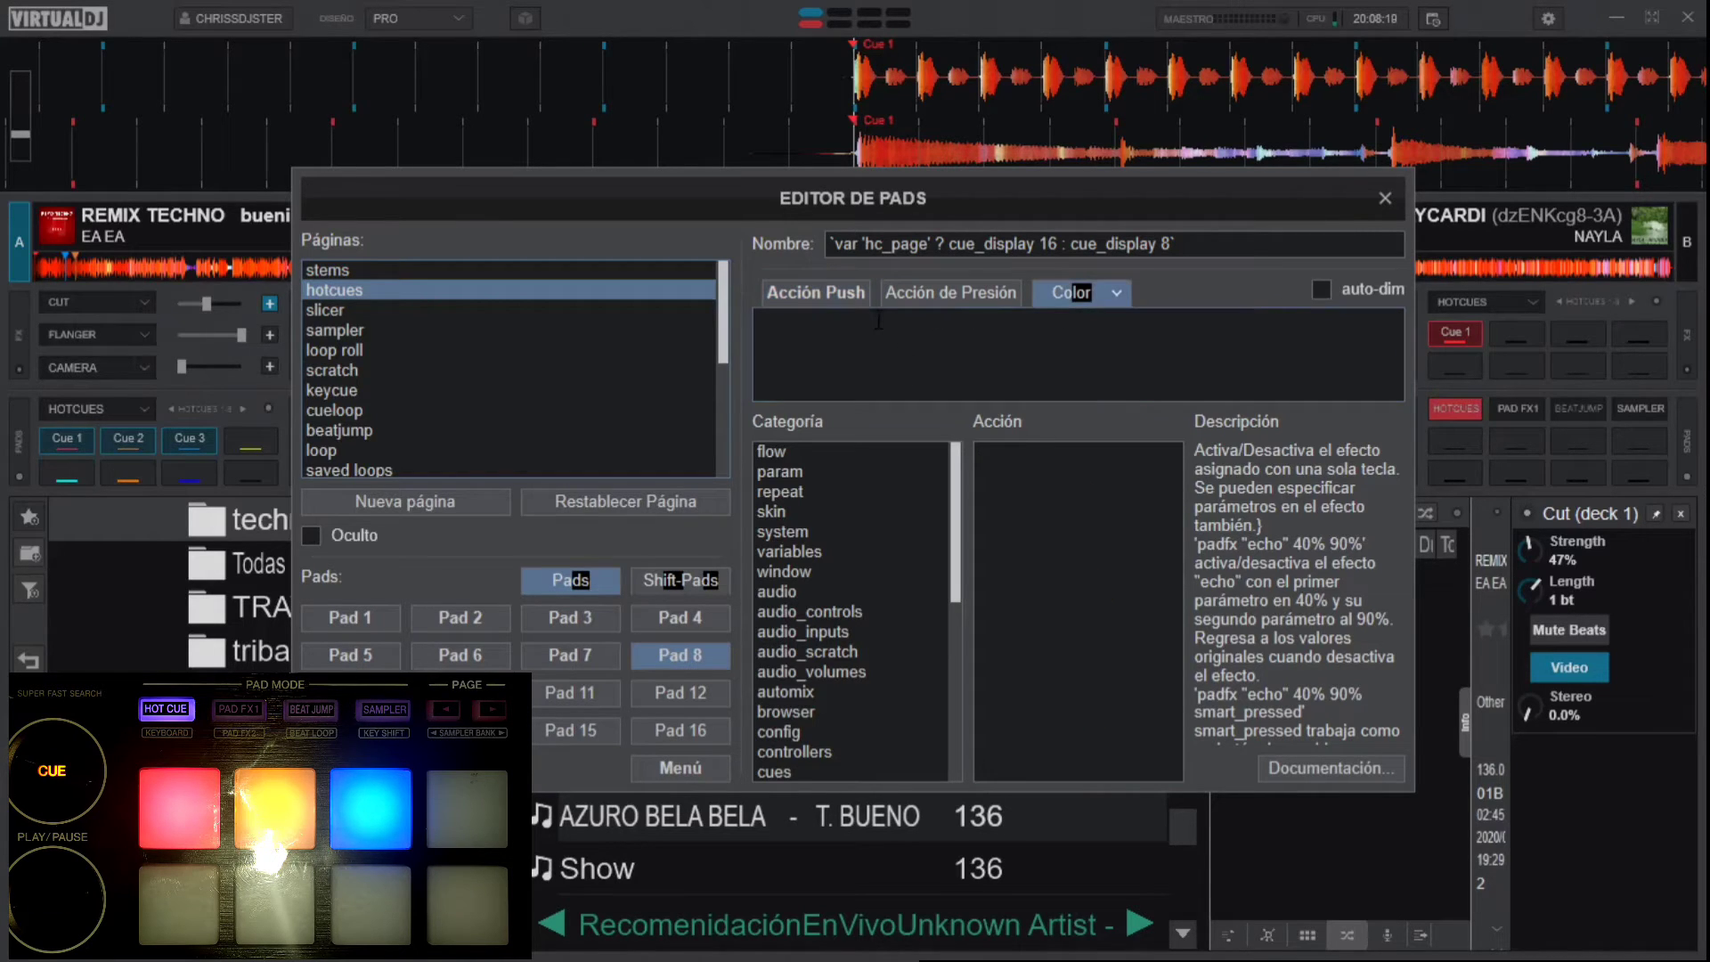
{"action": "type", "text": "padfx 'echo out' 50%"}
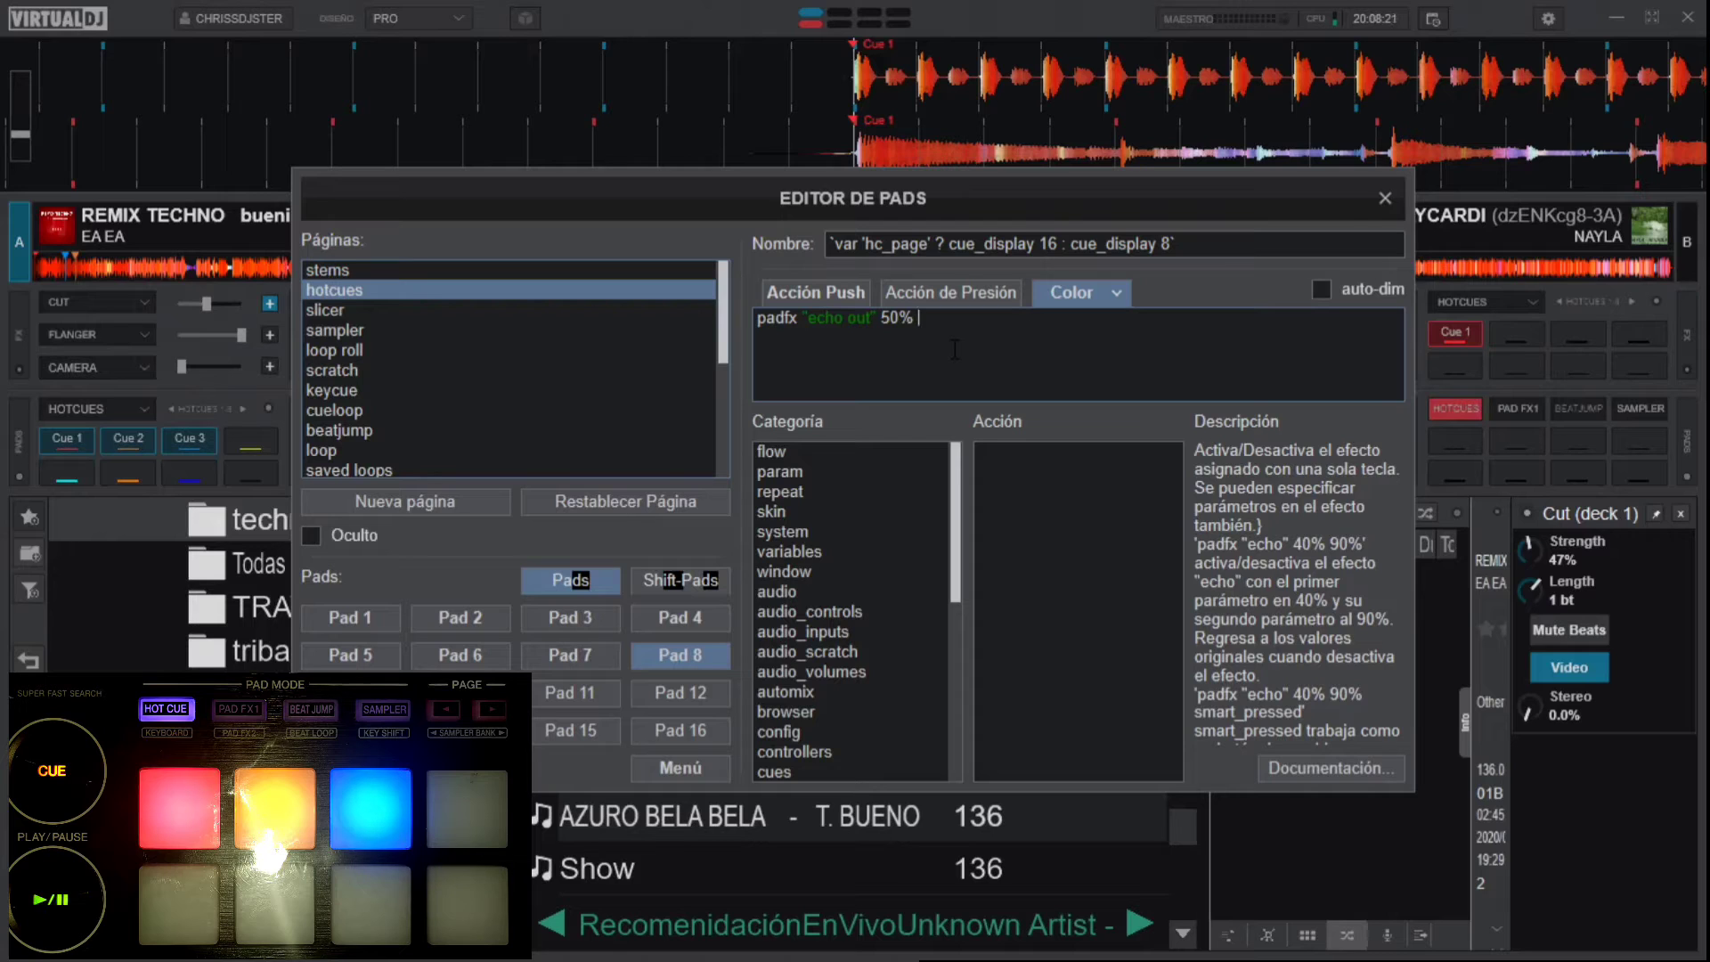
- Append "&& color" after the padfx "echo out" 50% condition in Pad 8's color script
{"action": "type", "text": "&"}
{"action": "key", "text": "BackSpace"}
{"action": "type", "text": "55"}
{"action": "key", "text": "BackSpace"}
{"action": "key", "text": "BackSpace"}
{"action": "type", "text": "\"%%"}
{"action": "key", "text": "BackSpace"}
{"action": "key", "text": "BackSpace"}
{"action": "key", "text": "BackSpace"}
{"action": "type", "text": "\"%"}
{"action": "key", "text": "BackSpace"}
{"action": "key", "text": "BackSpace"}
{"action": "type", "text": "&& C"}
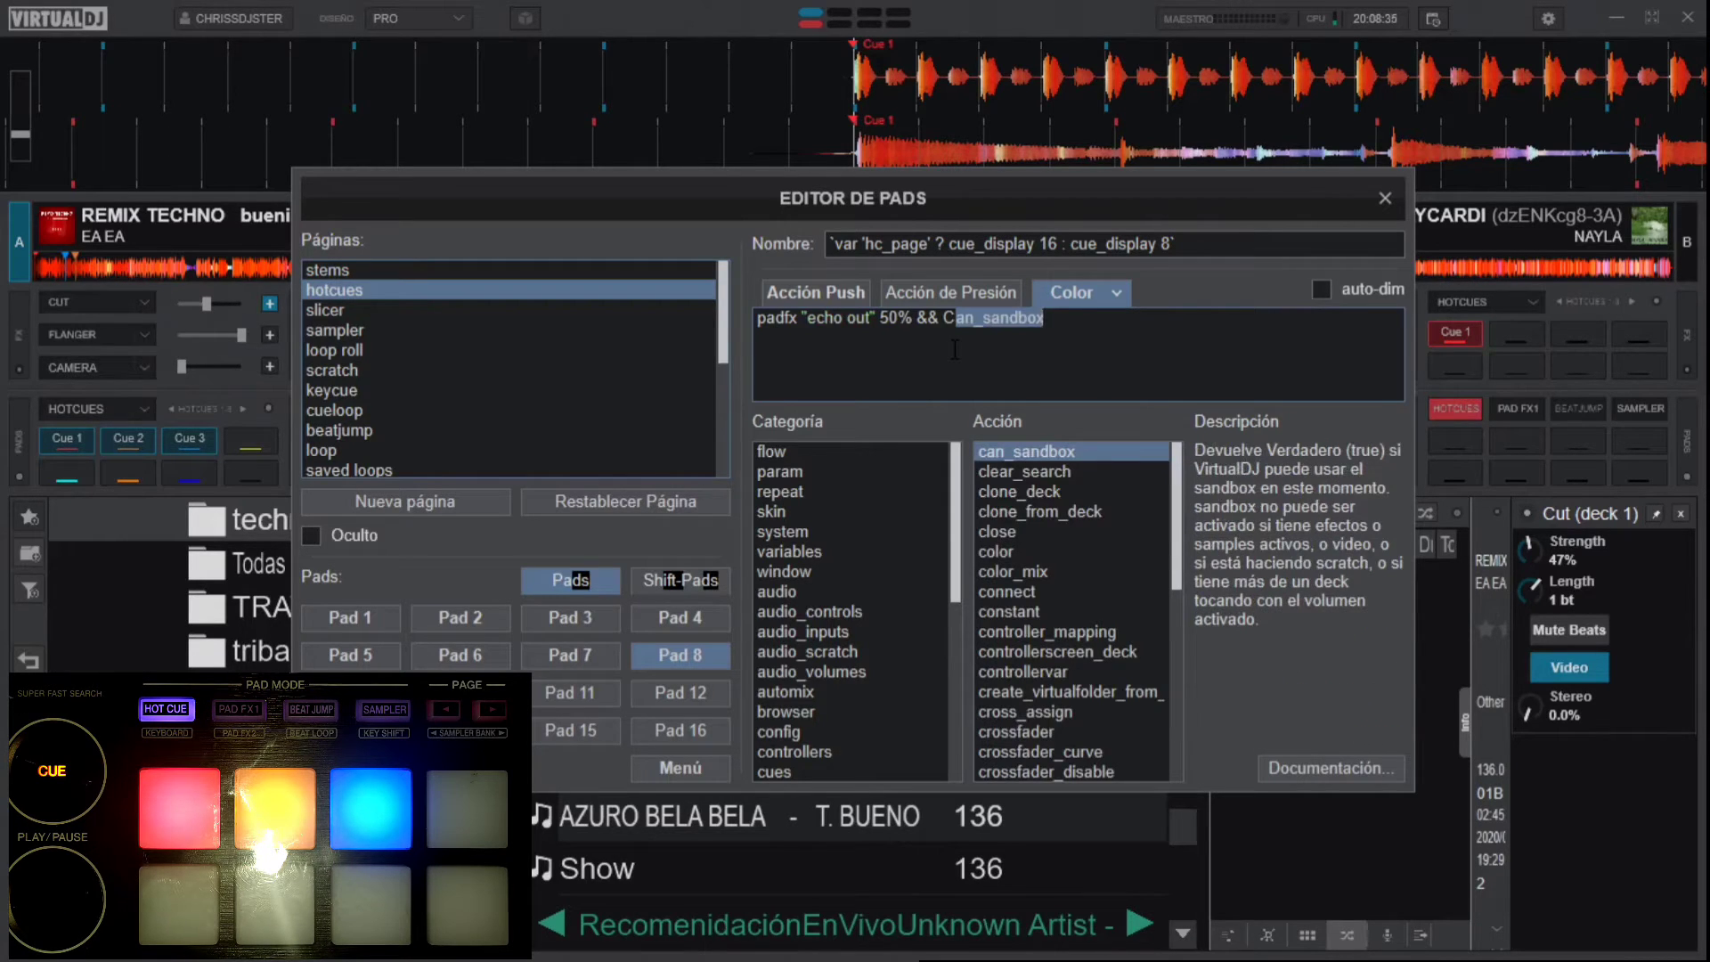
{"action": "key", "text": "Delete"}
{"action": "type", "text": "color"}
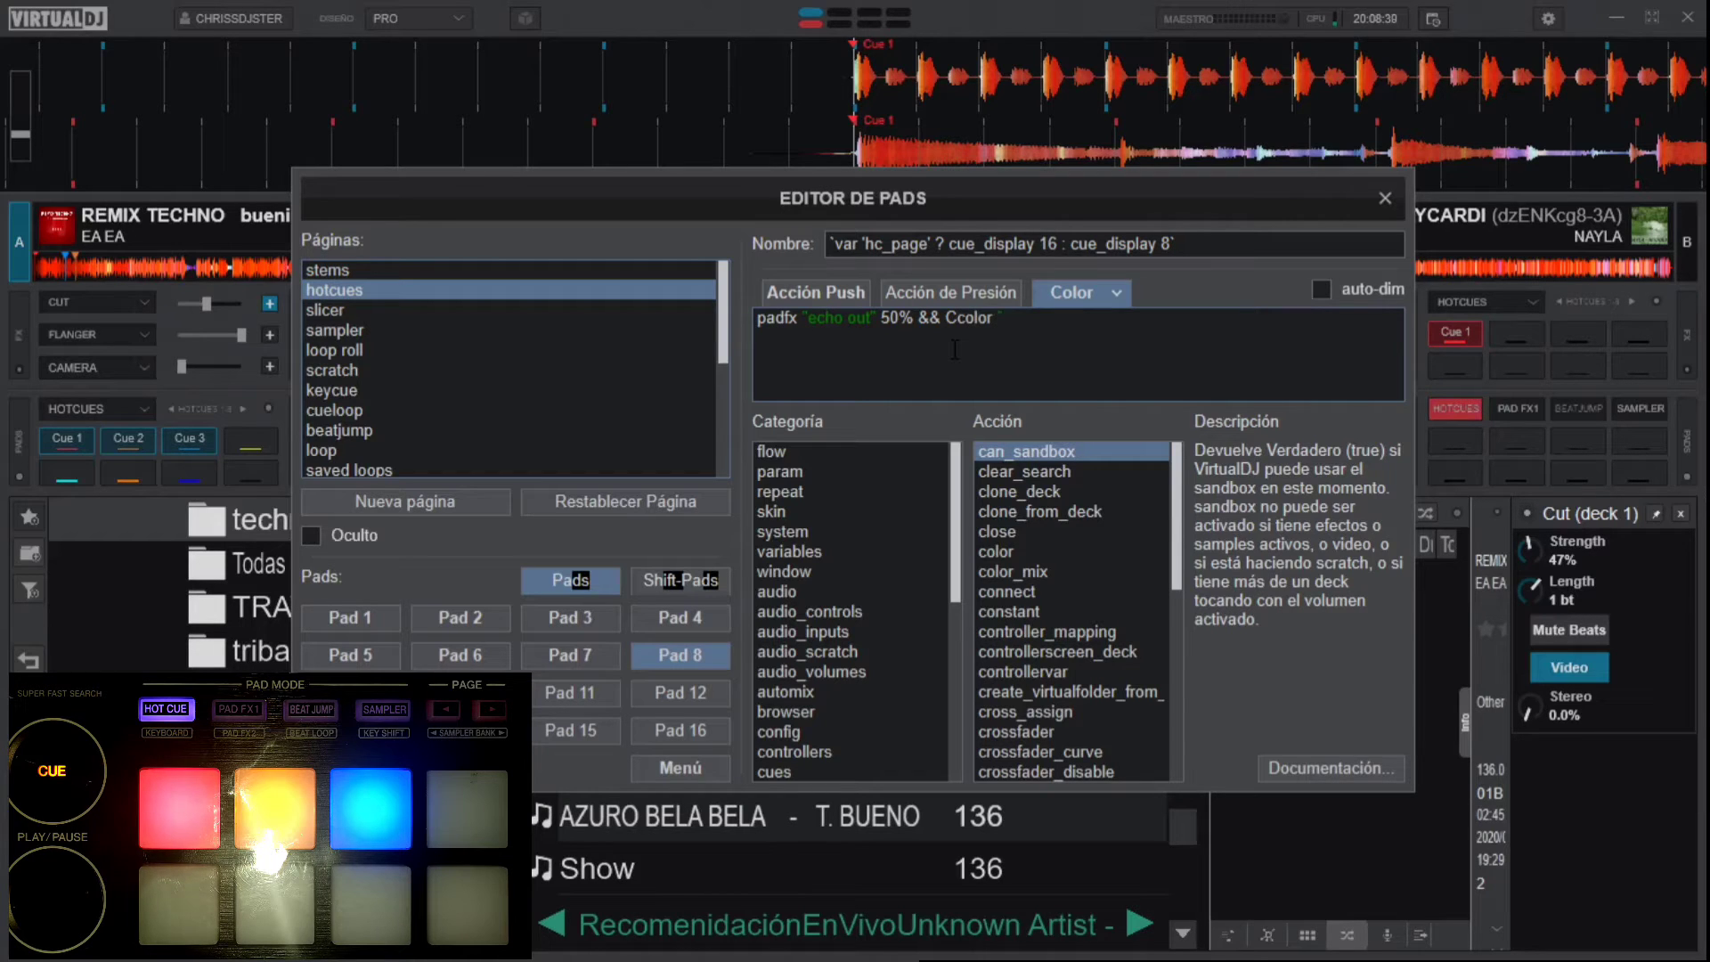
- Switch to the Chrome page of English colors and copy the color name Green
{"action": "key", "text": "alt+Tab"}
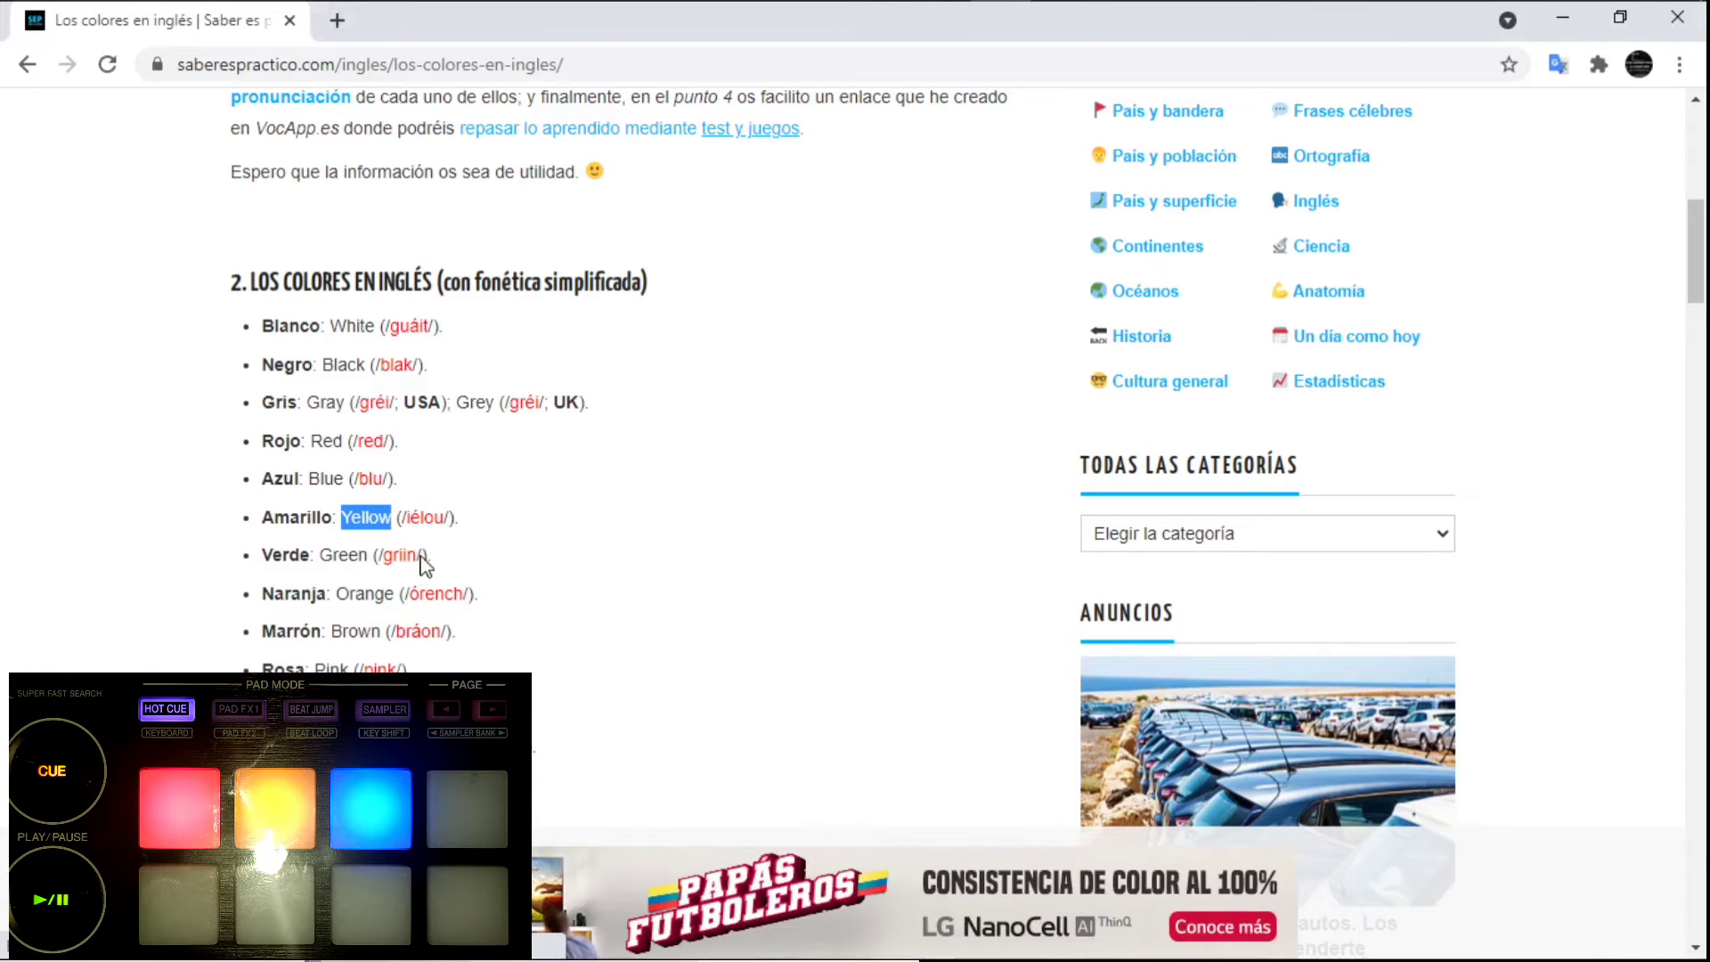
{"action": "left_click_drag", "start_coordinate": [368, 554], "coordinate": [321, 554]}
{"action": "key", "text": "ctrl+c"}
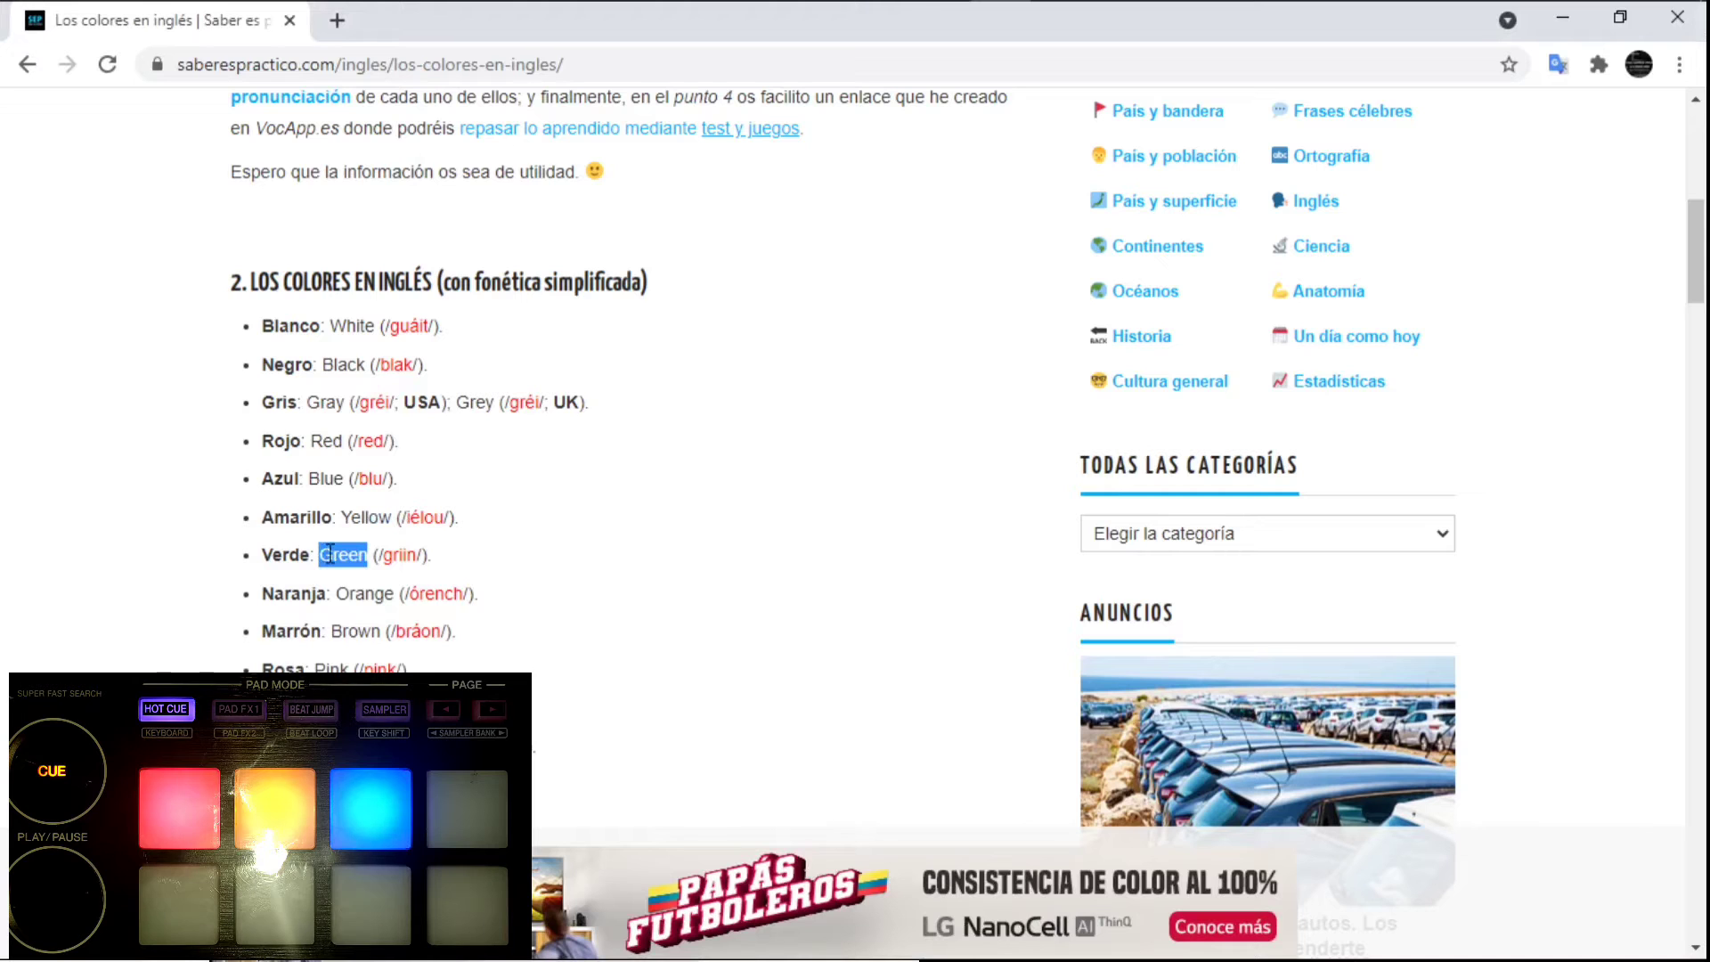
- Switch back to VirtualDJ and paste the color name Green into Pad 8's color script, closing the quotation mark
{"action": "key", "text": "alt+Tab"}
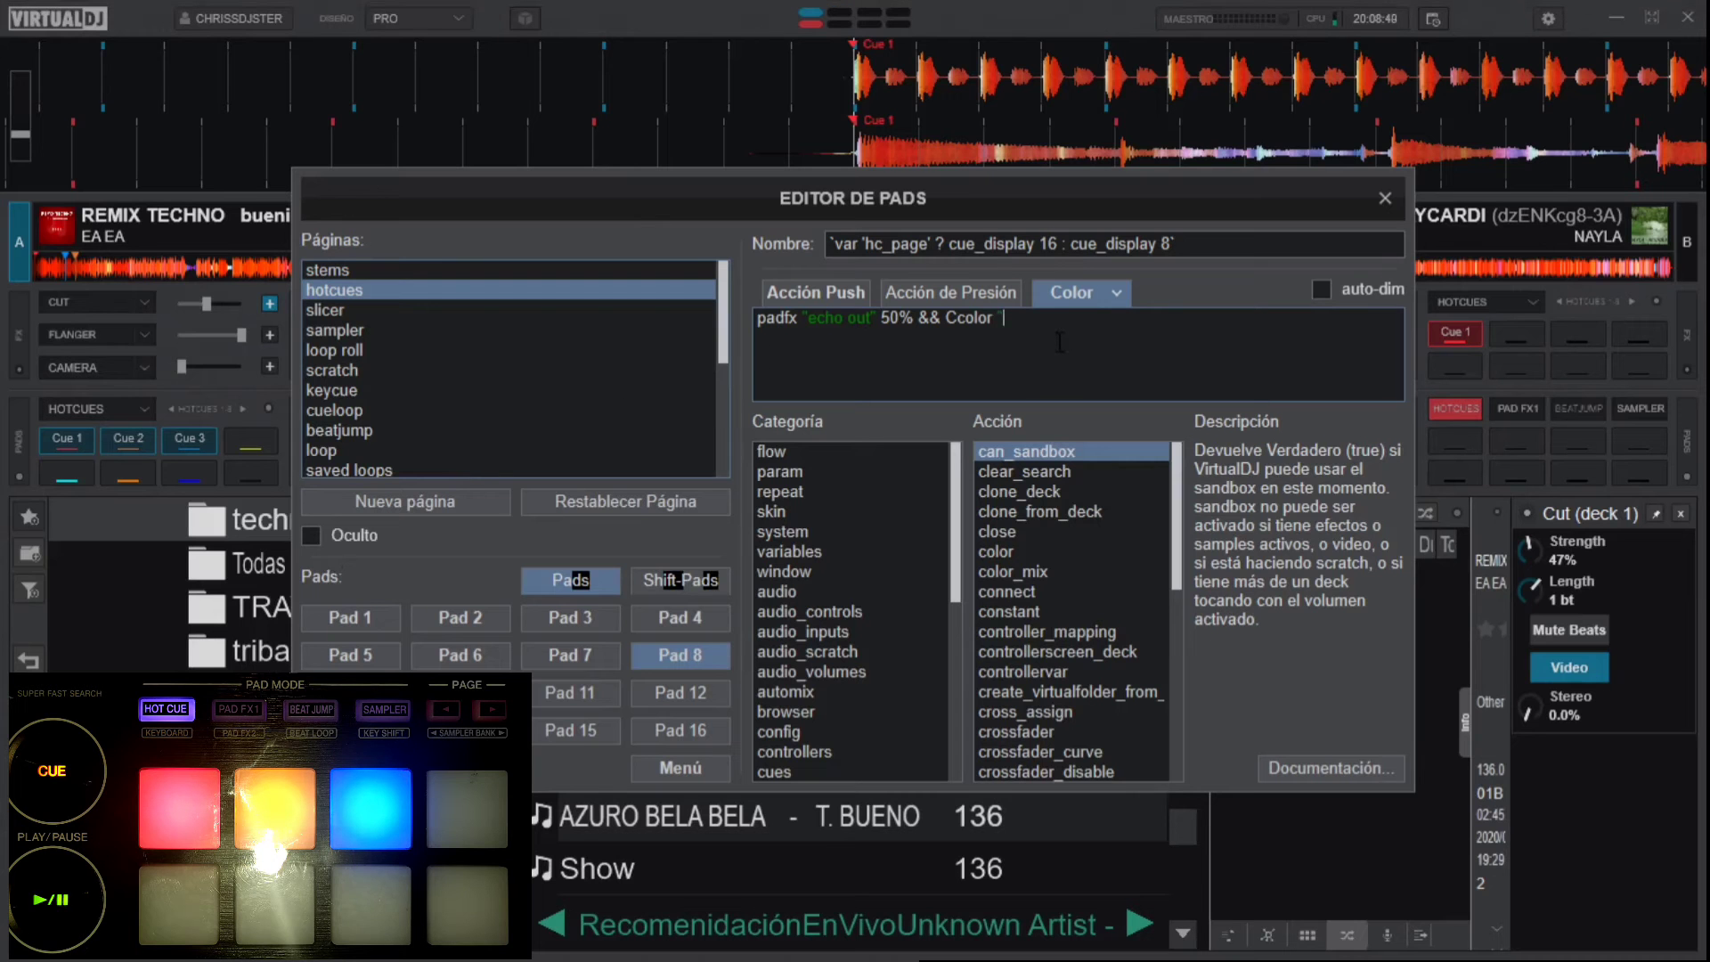
{"action": "key", "text": "ctrl+v"}
{"action": "type", "text": "\""}
- Compare with Pad 7's color script, correct "Ccolor" to "color" in Pad 8's color script, and close the pad editor
{"action": "left_click", "coordinate": [597, 655]}
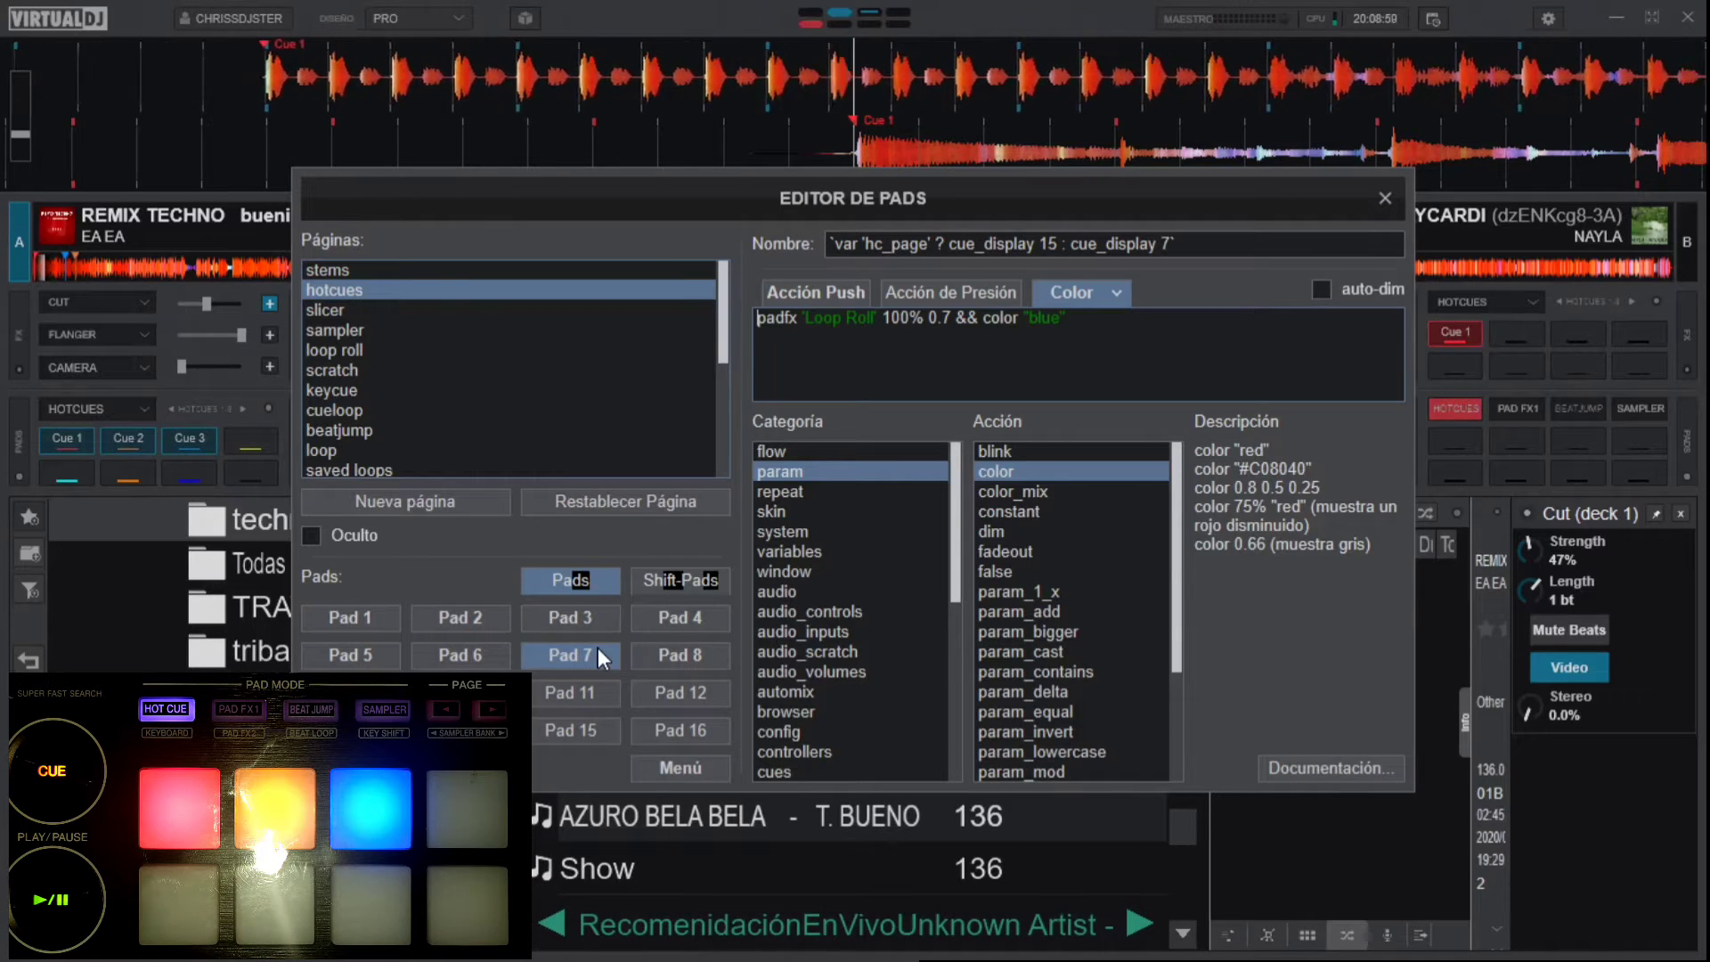
{"action": "left_click", "coordinate": [704, 655]}
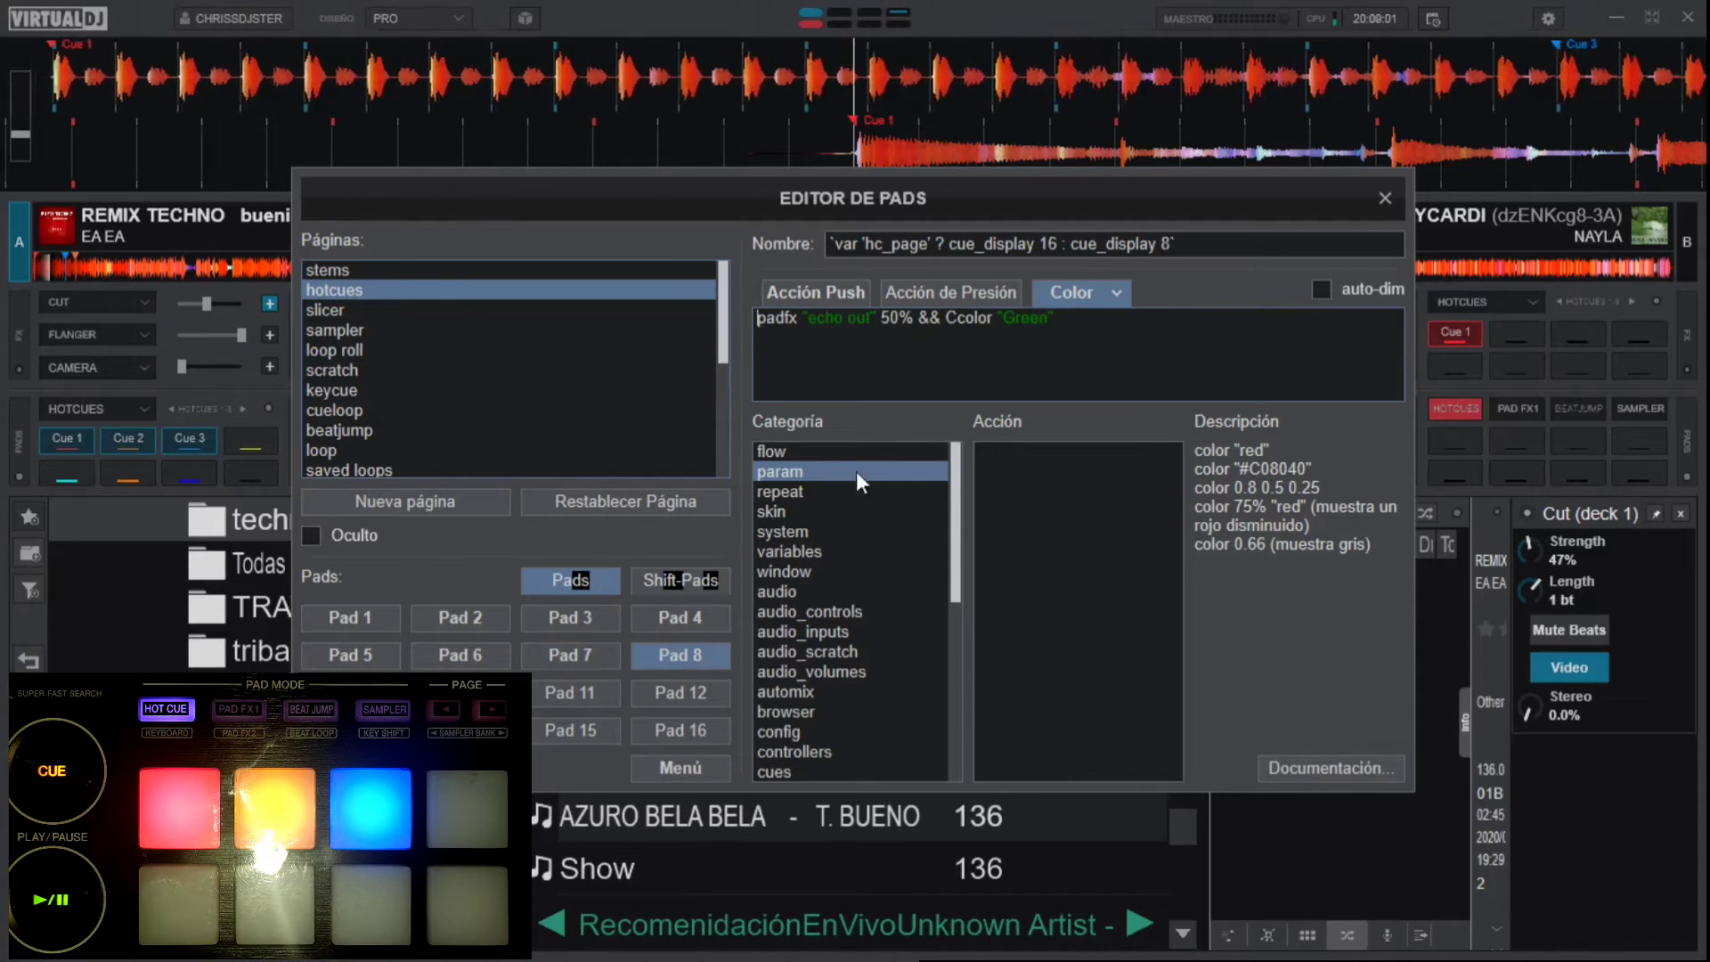
{"action": "left_click", "coordinate": [844, 368]}
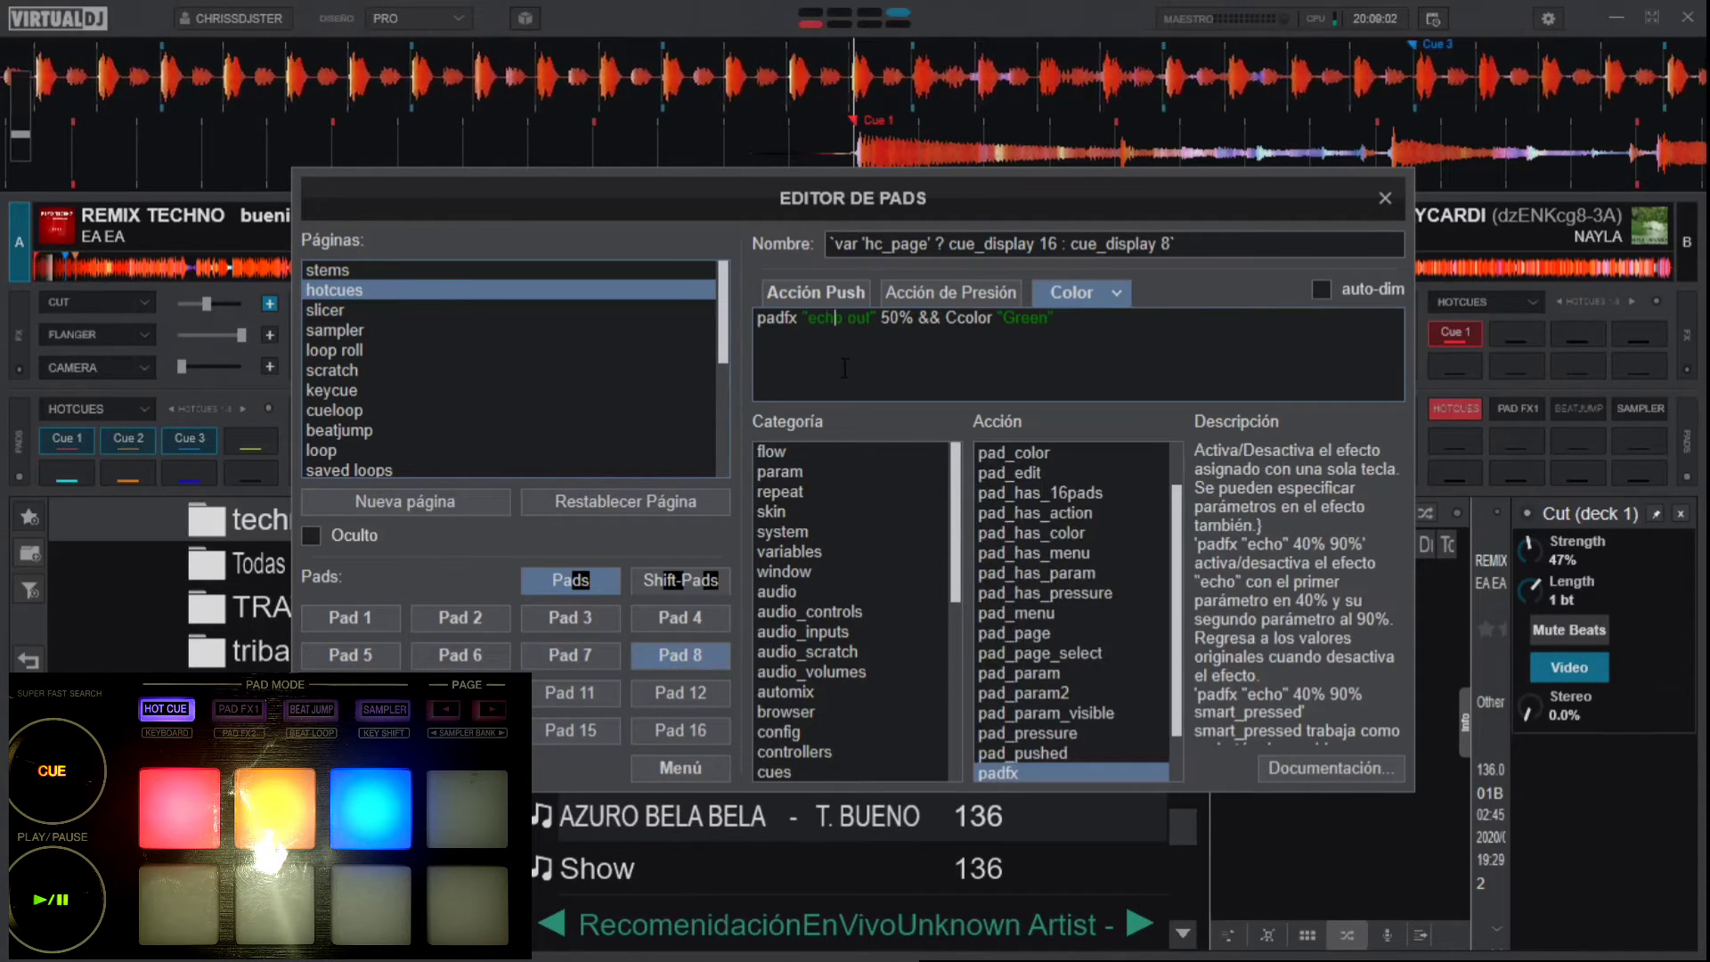
{"action": "left_click", "coordinate": [959, 354]}
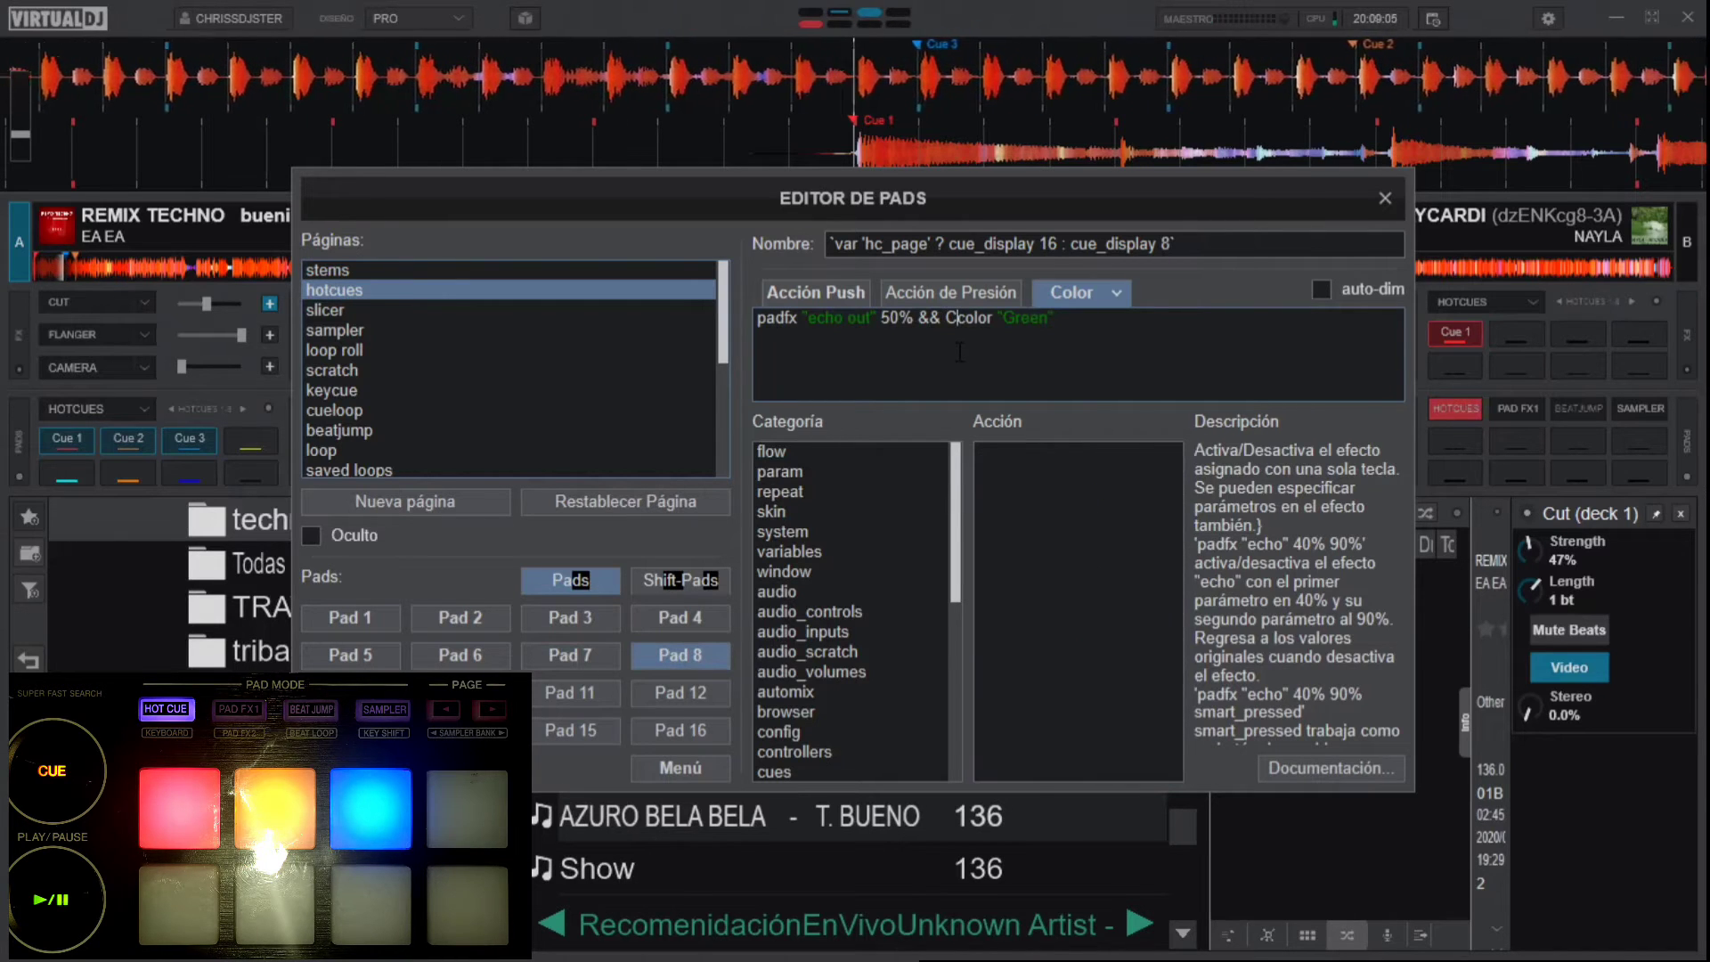
{"action": "key", "text": "BackSpace"}
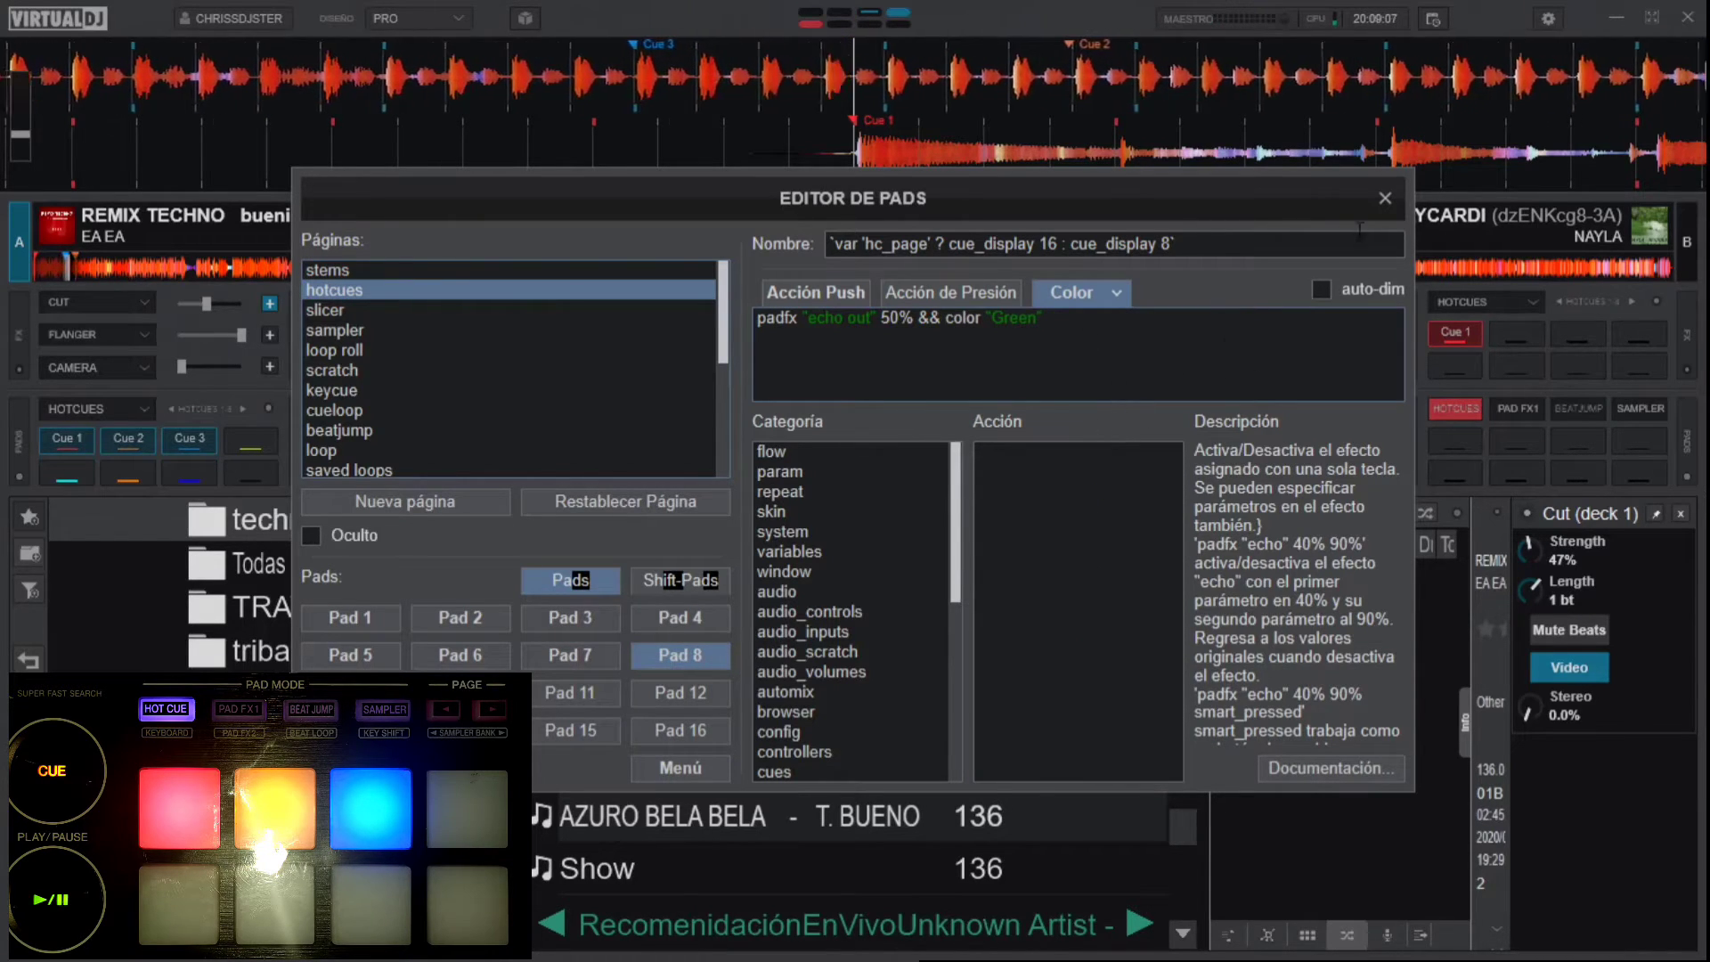
{"action": "left_click", "coordinate": [1381, 211]}
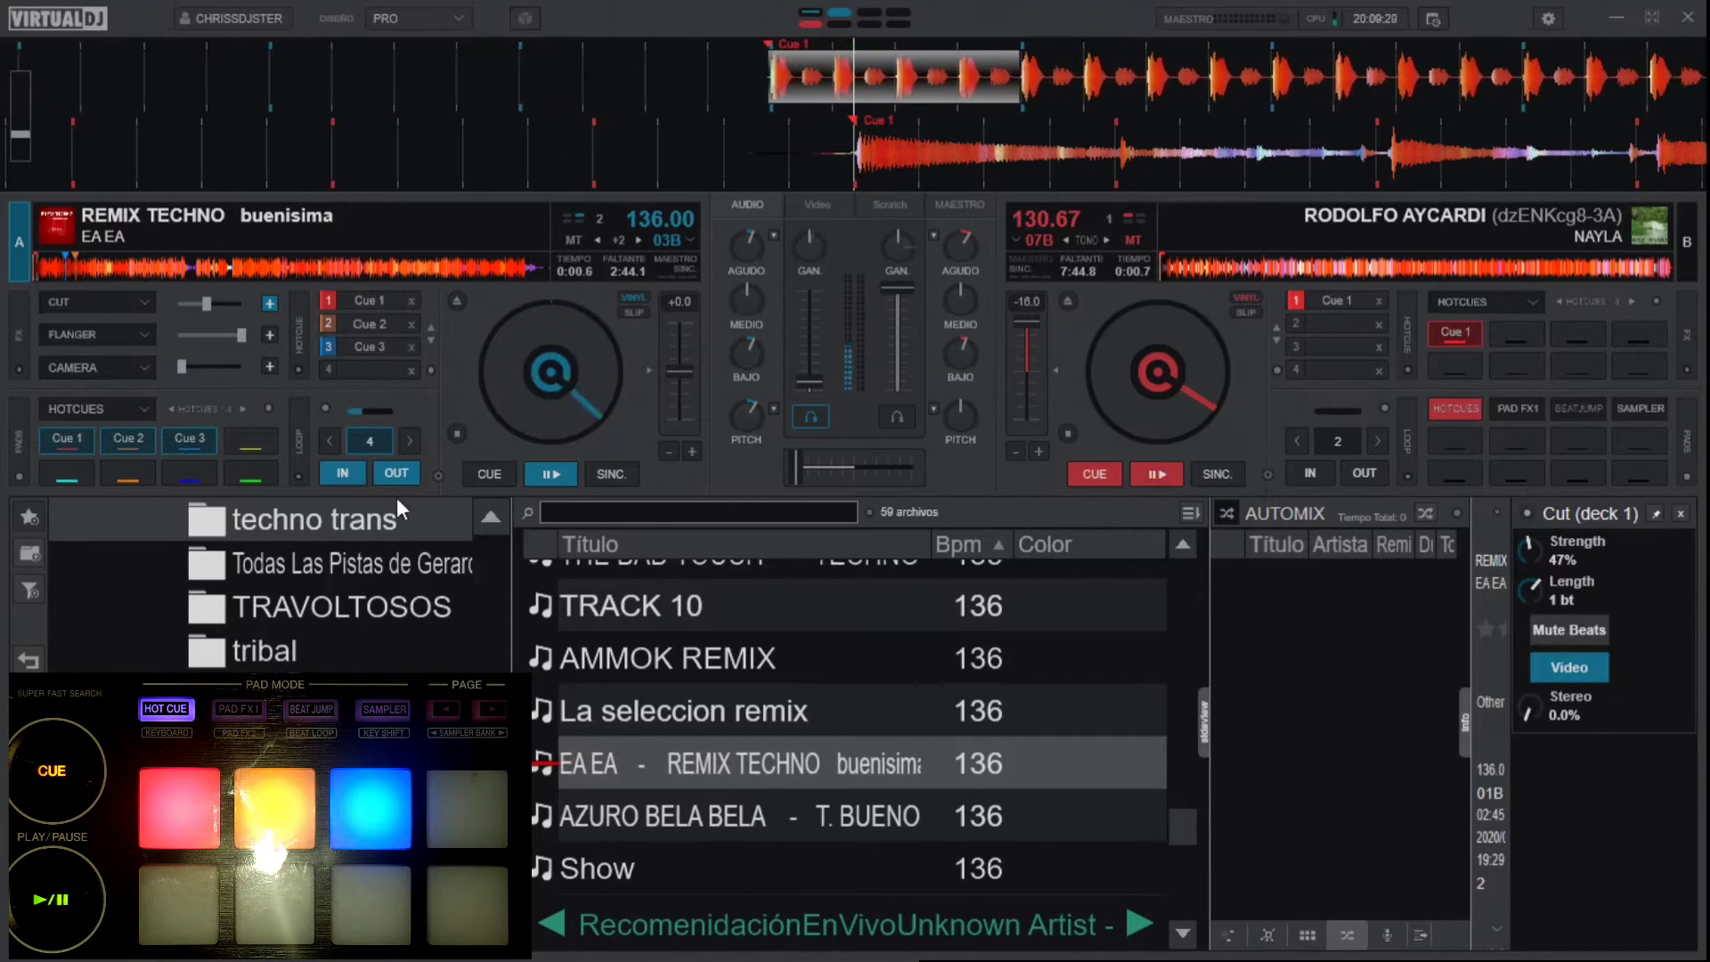
- Reopen the pad editor on the beatjump page and view the push actions of Pads 1 to 4
{"action": "left_click", "coordinate": [145, 407]}
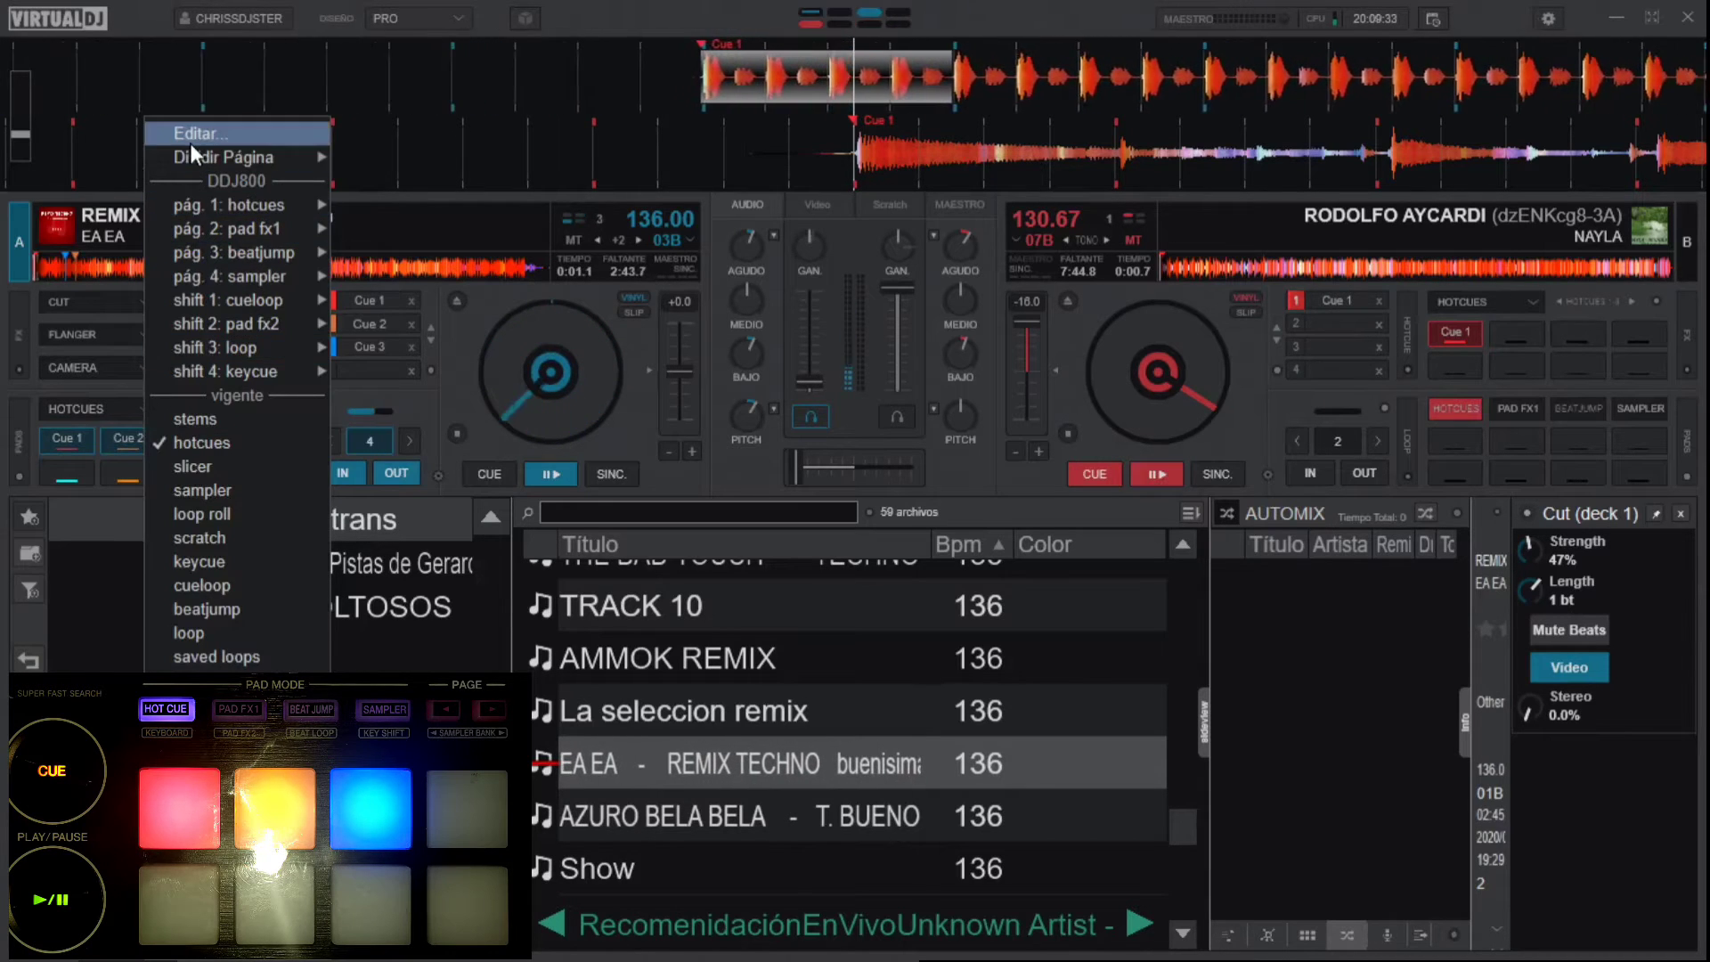
{"action": "left_click", "coordinate": [235, 130]}
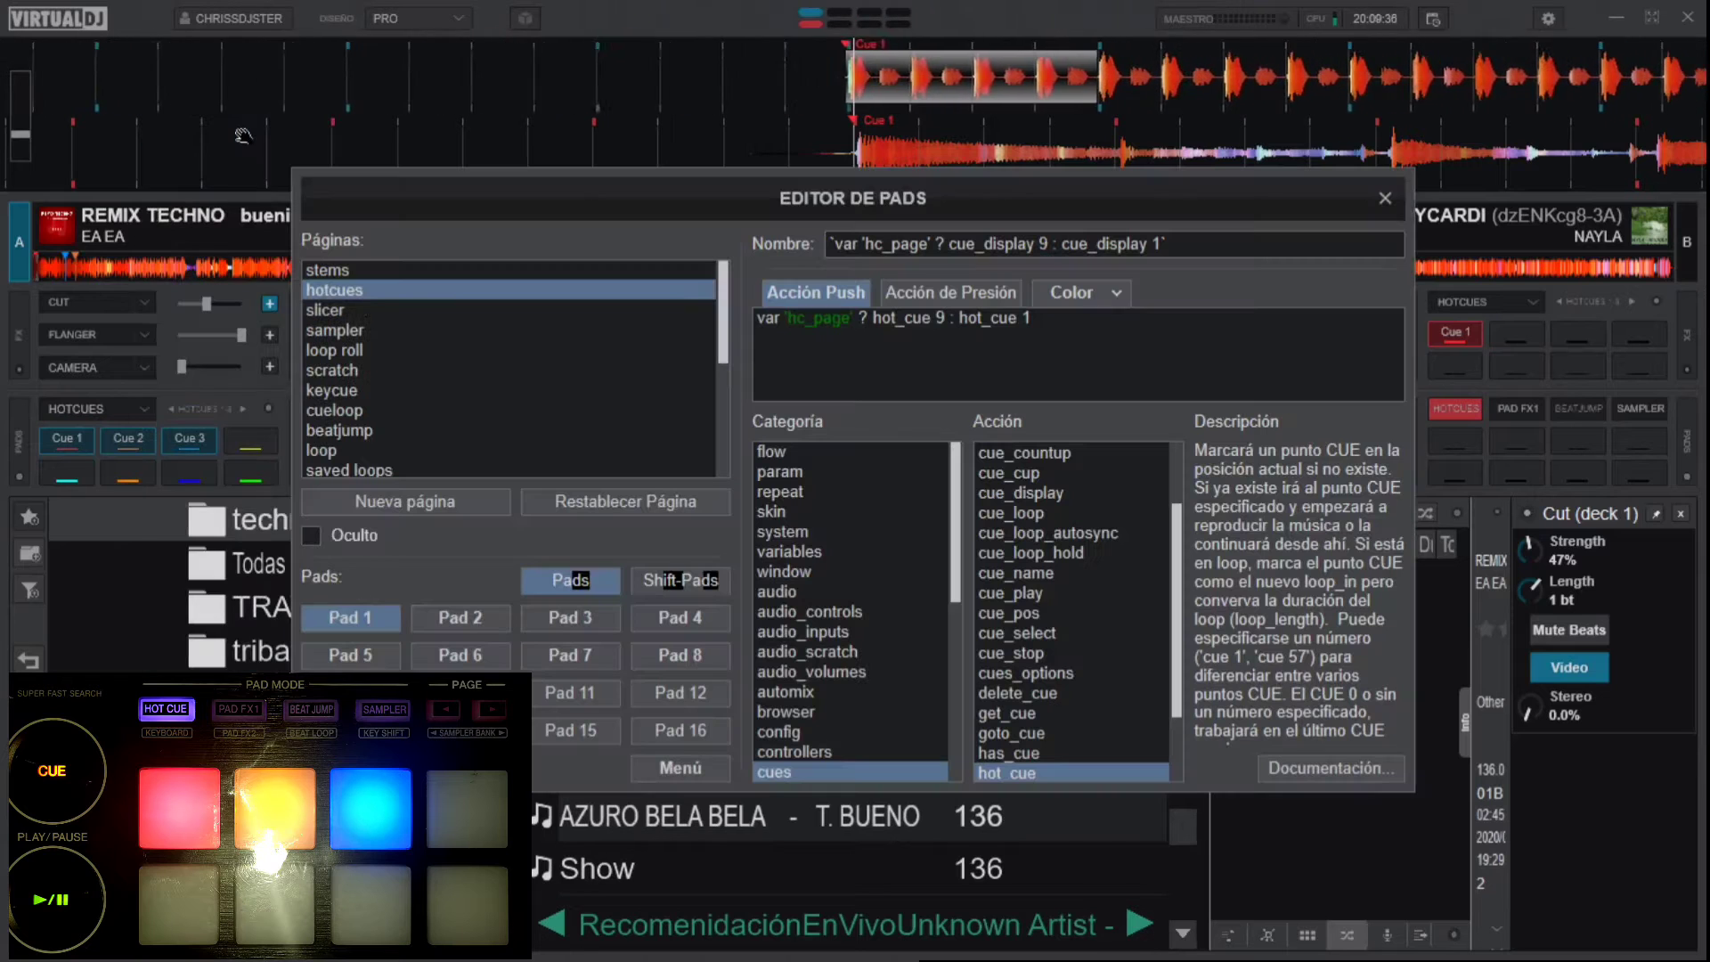
{"action": "left_click", "coordinate": [366, 431]}
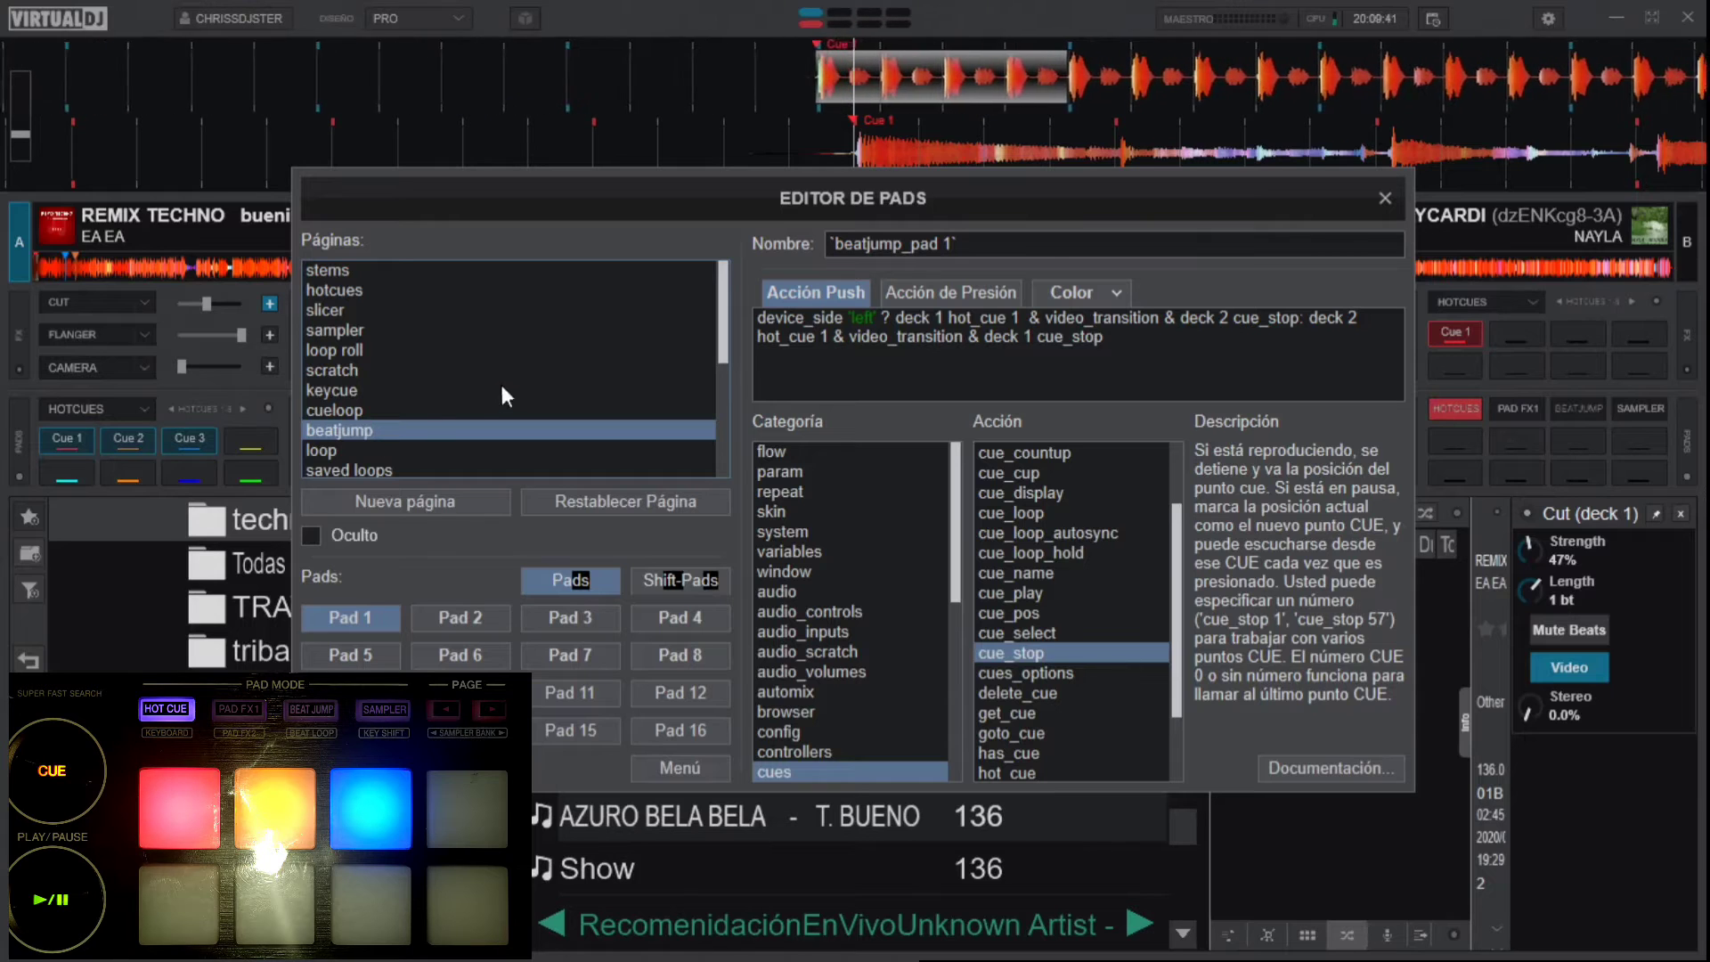
{"action": "left_click", "coordinate": [449, 615]}
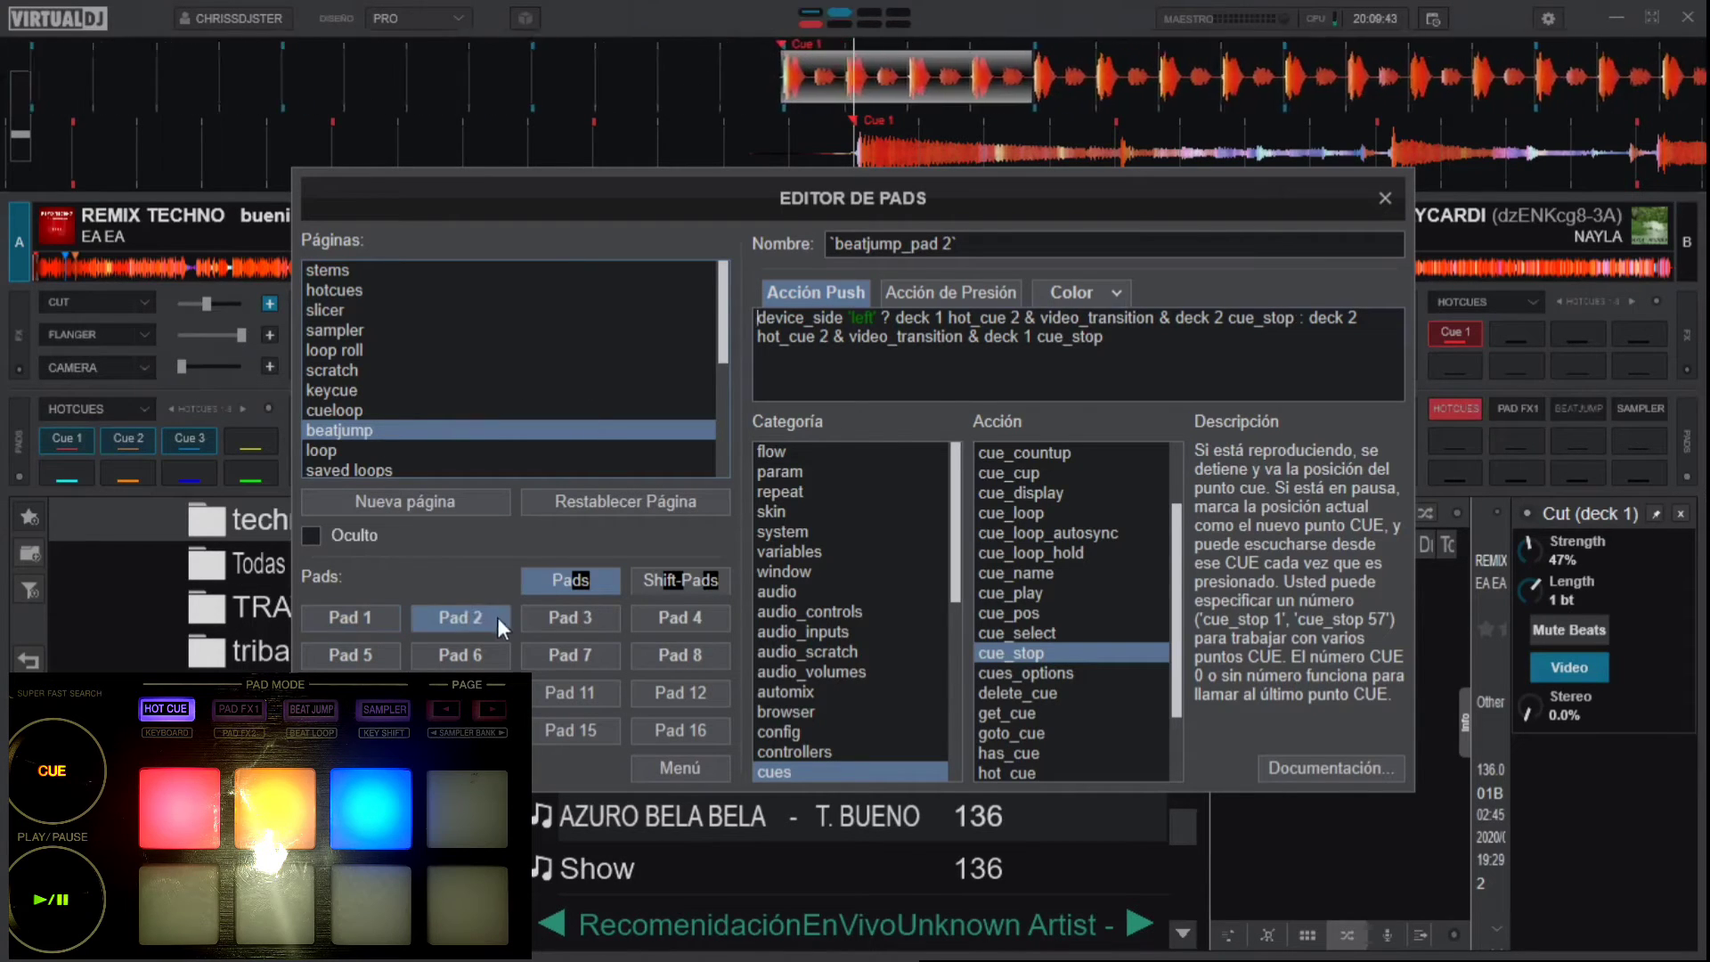
{"action": "left_click", "coordinate": [559, 615]}
{"action": "left_click", "coordinate": [669, 619]}
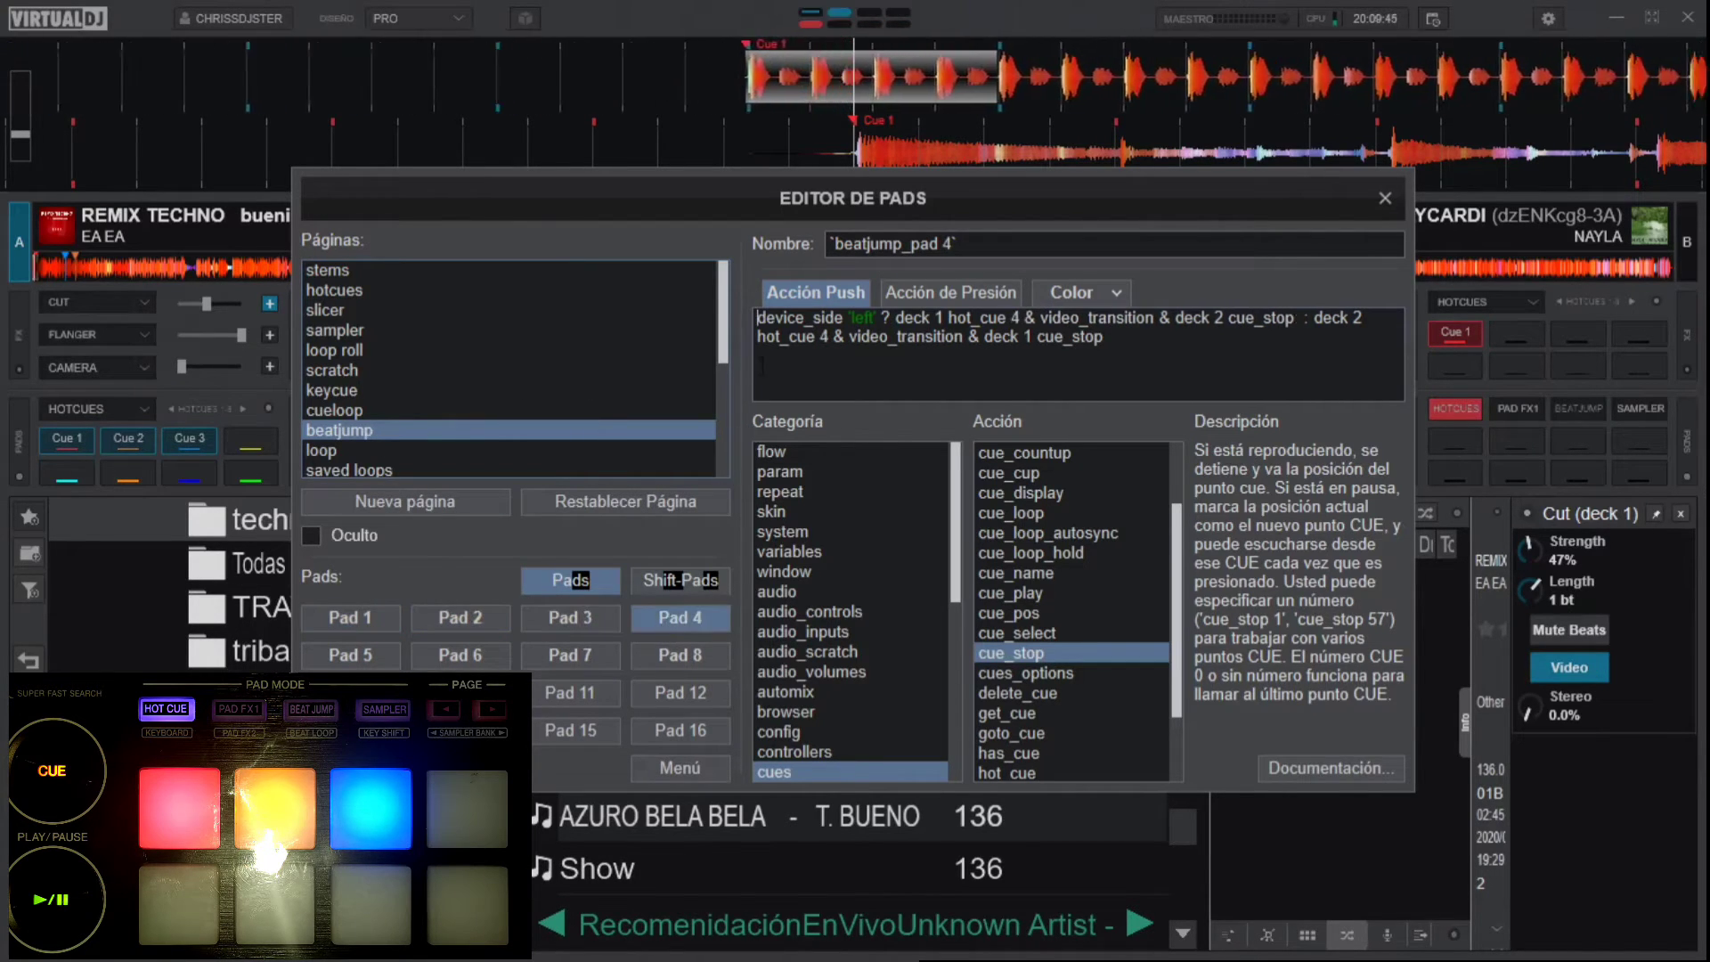
{"action": "left_click_drag", "start_coordinate": [1240, 350], "coordinate": [704, 313]}
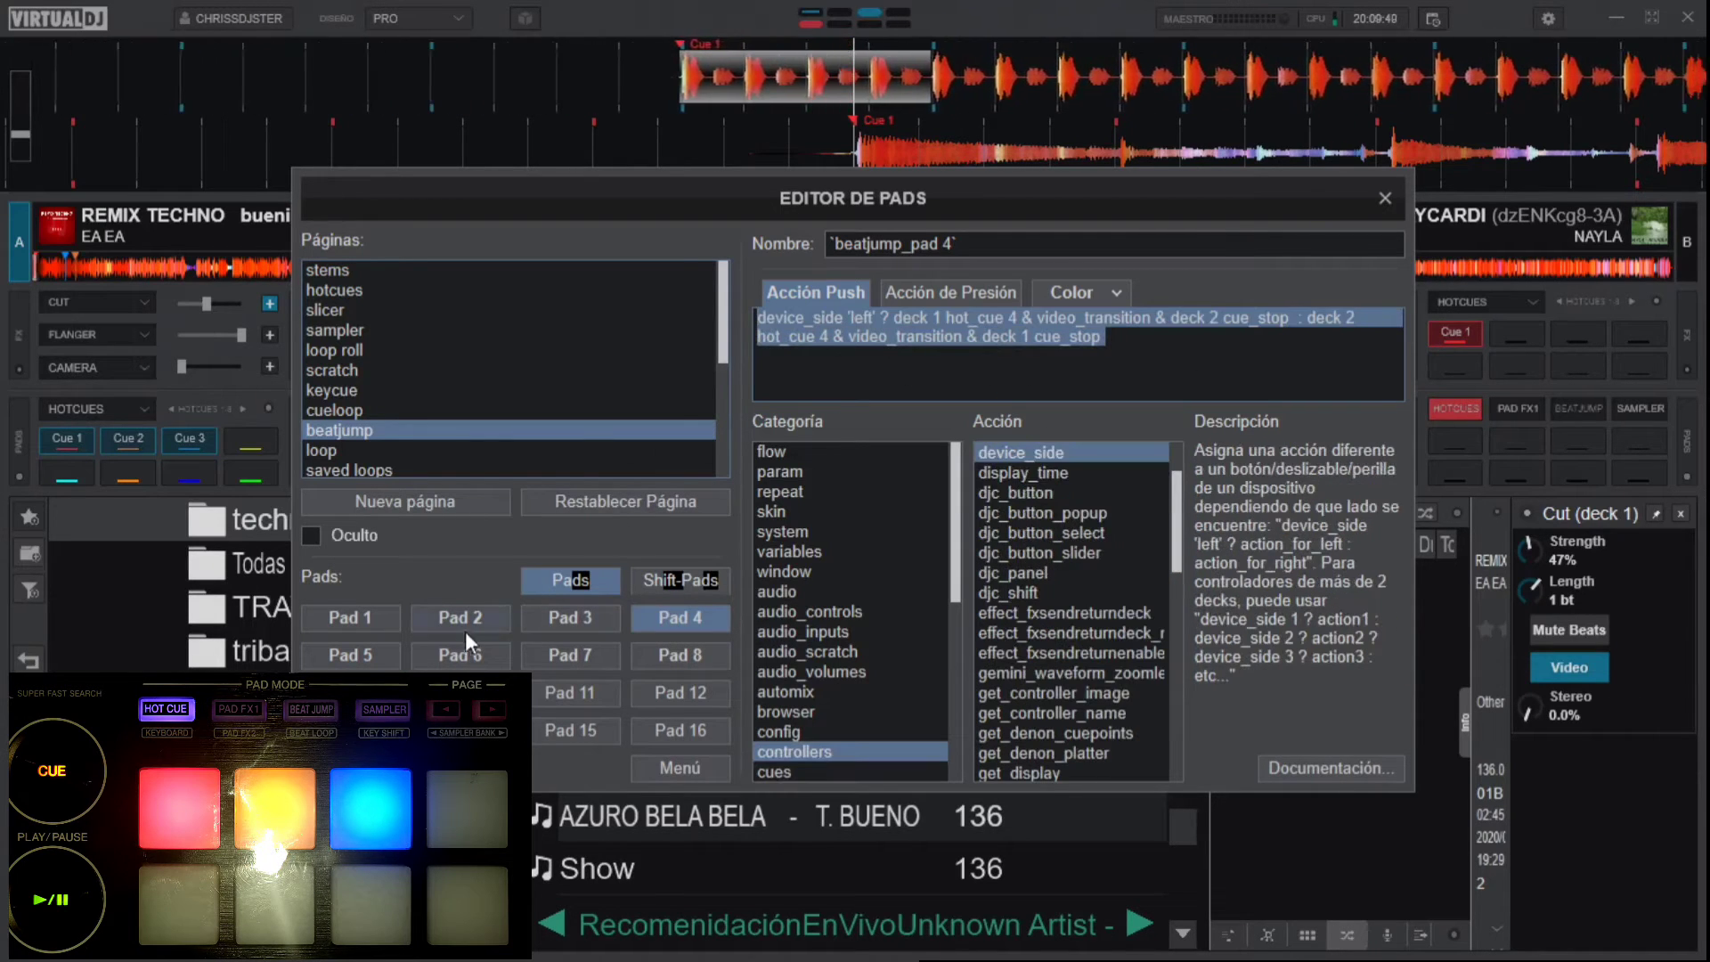
- View the push actions of Pads 5 to 8 on the beatjump page
{"action": "left_click", "coordinate": [355, 657]}
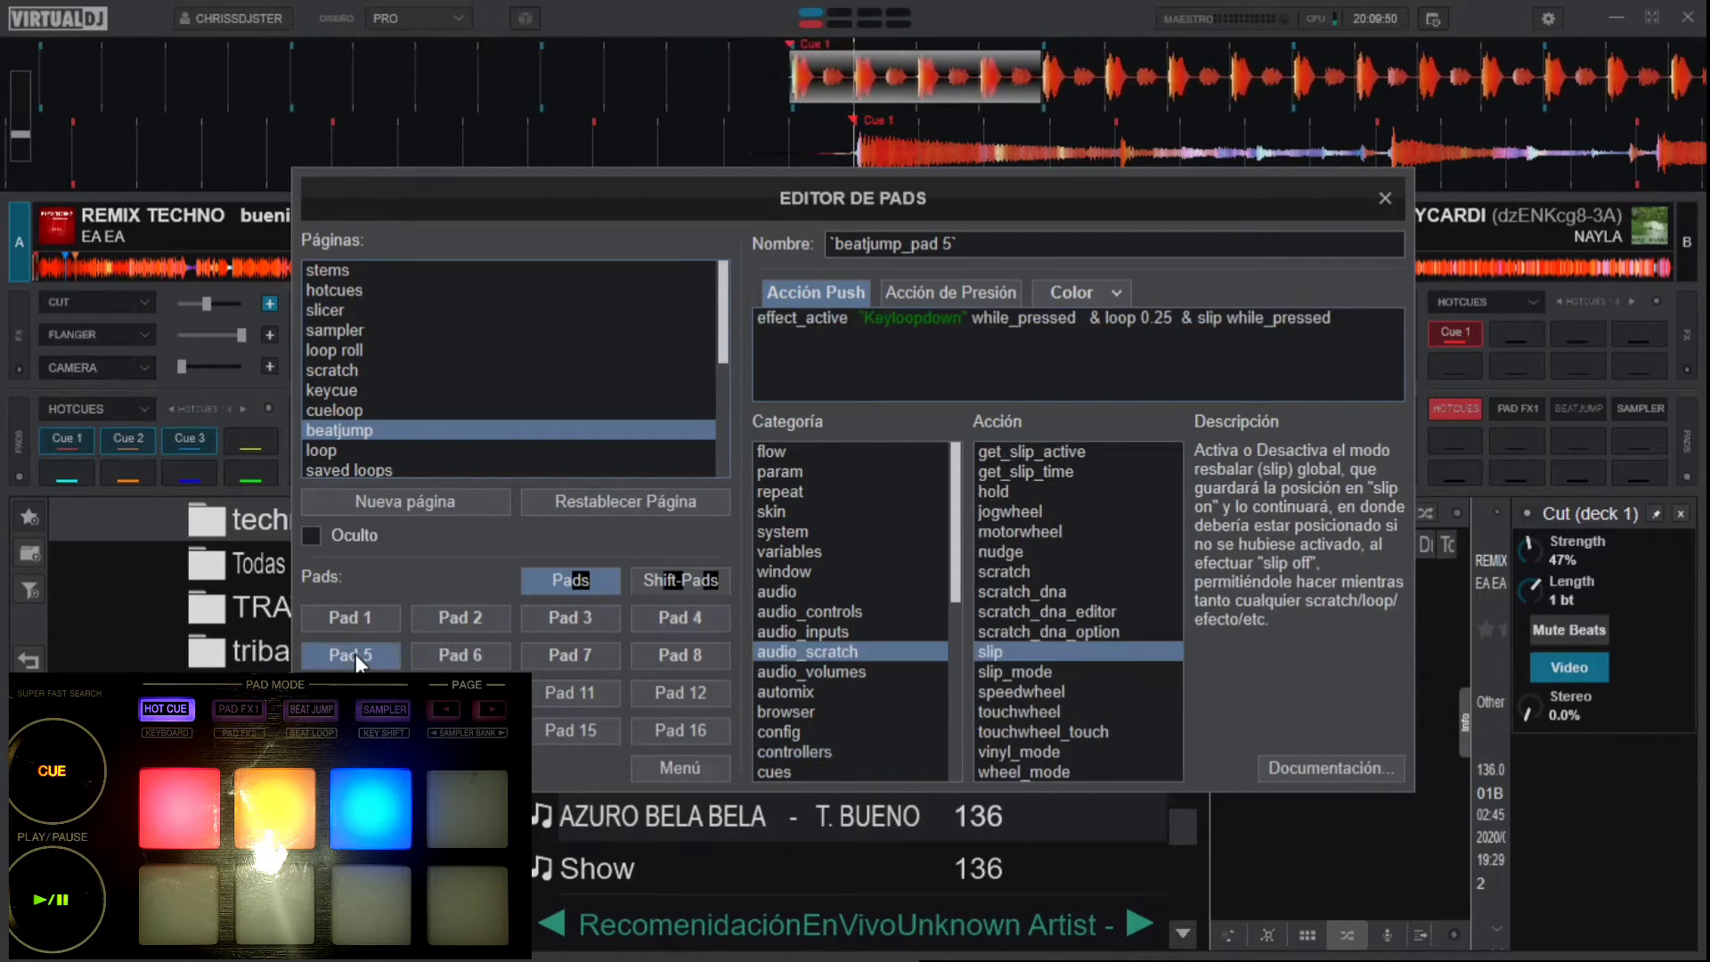
{"action": "left_click", "coordinate": [432, 653]}
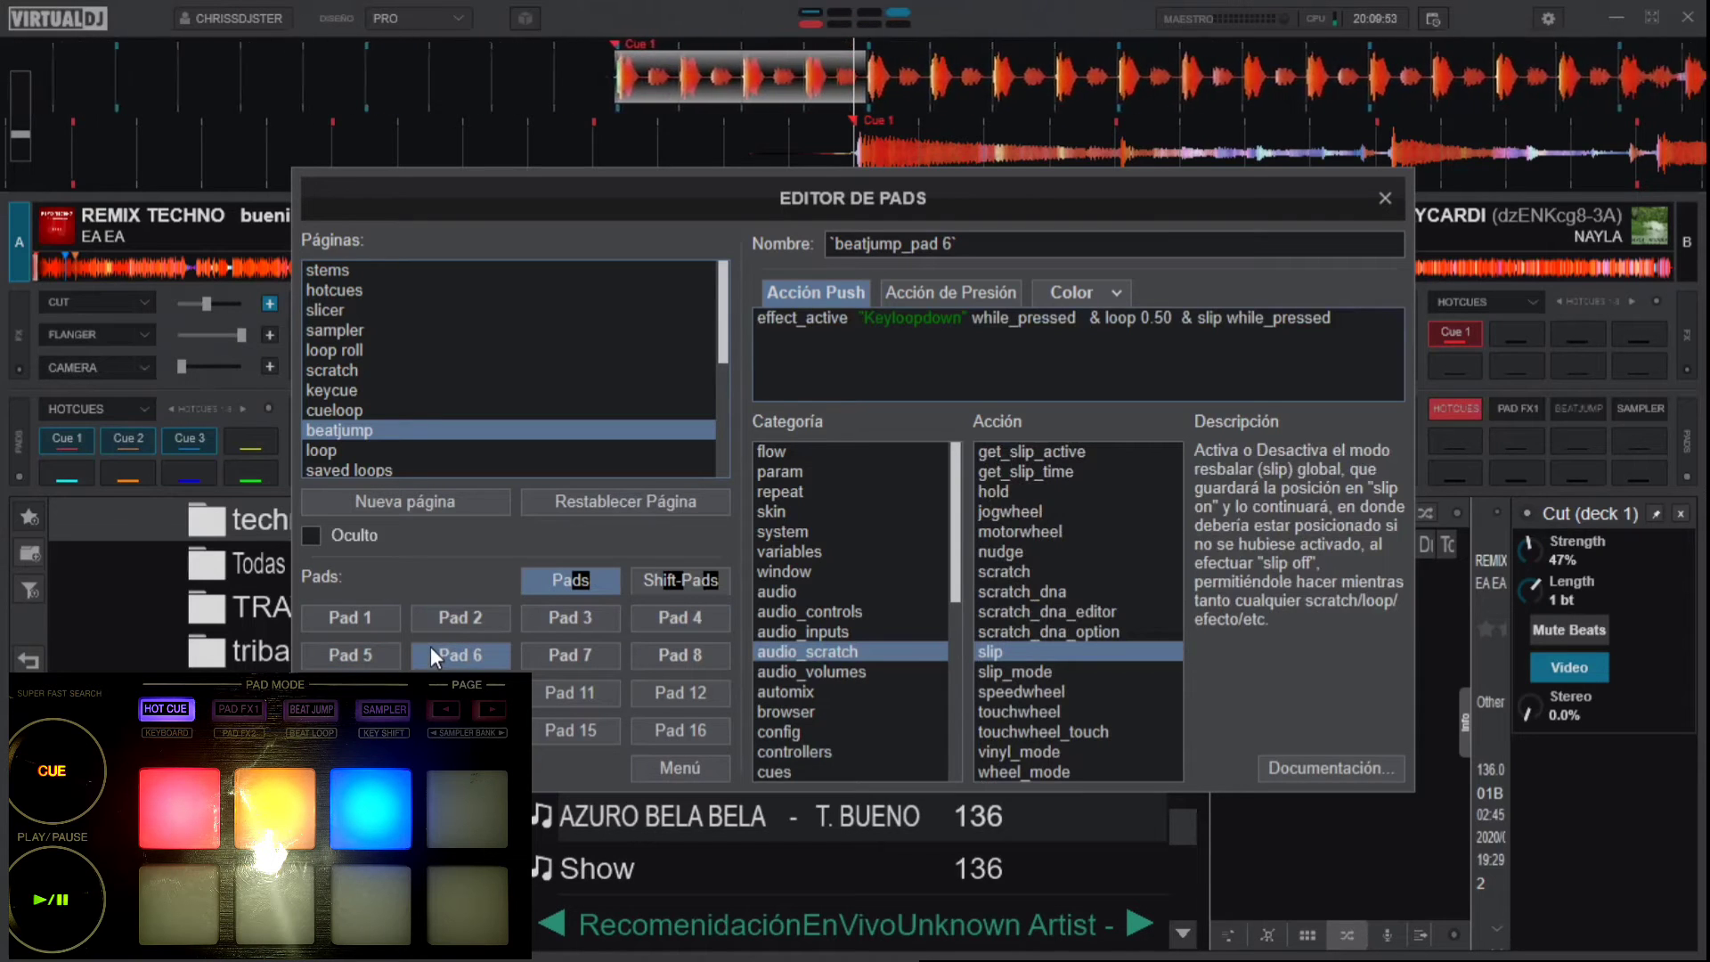
{"action": "left_click", "coordinate": [554, 657]}
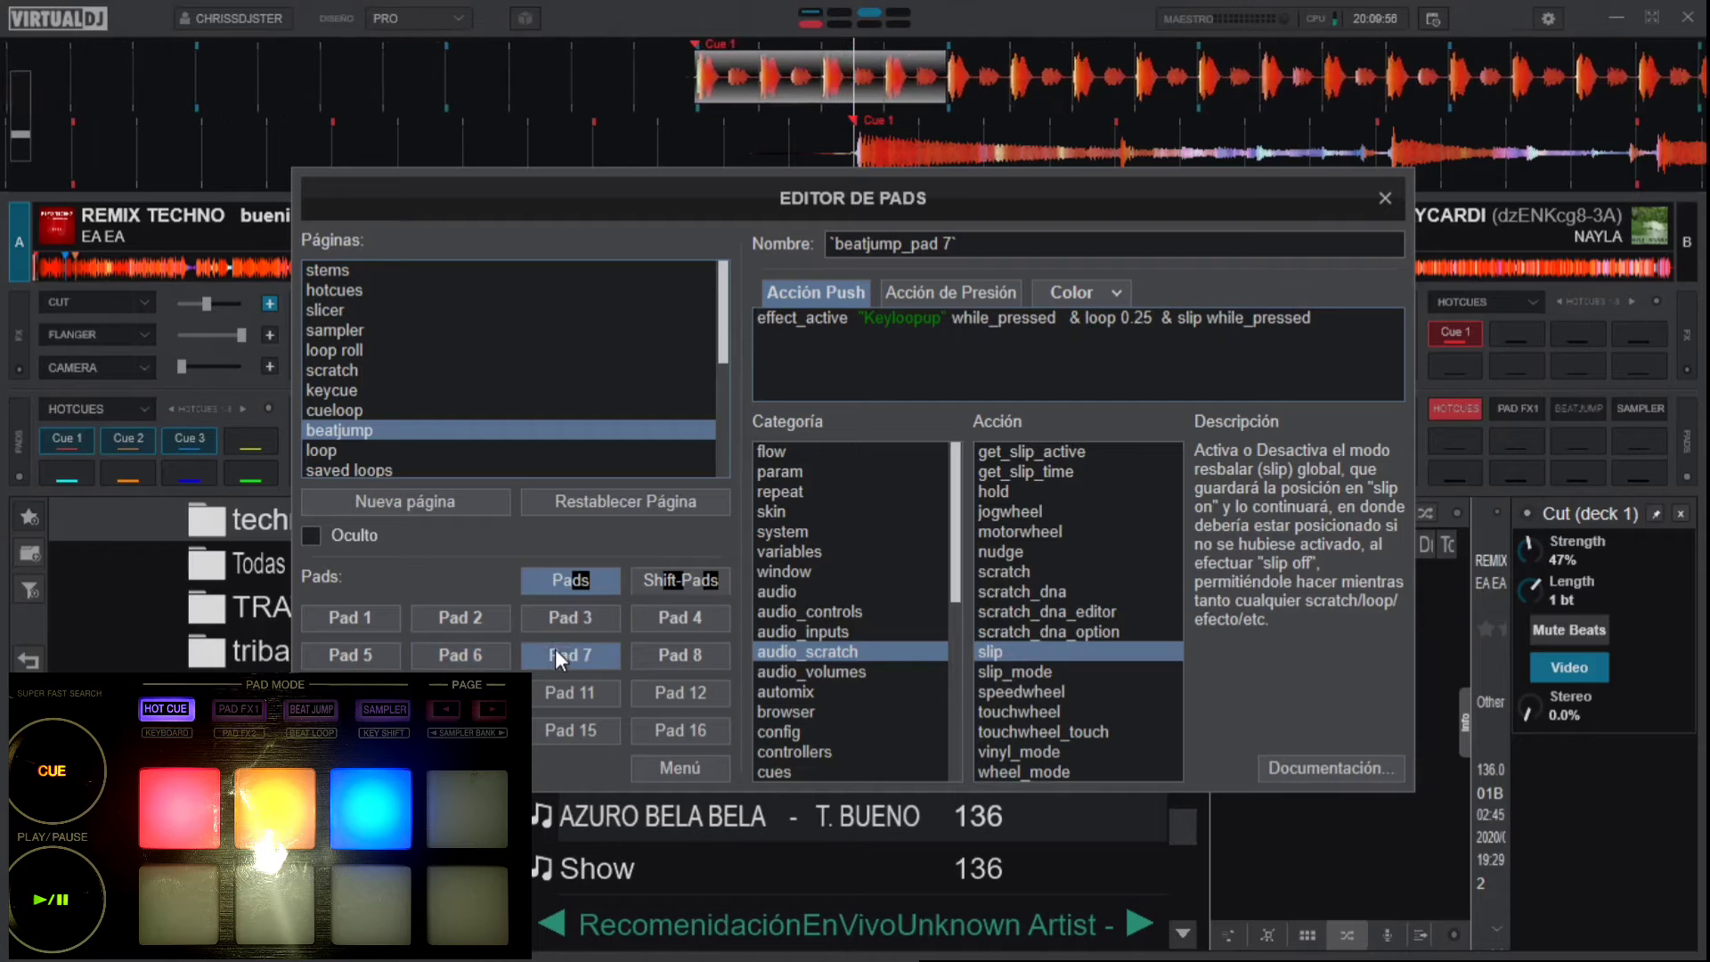
{"action": "left_click", "coordinate": [659, 648]}
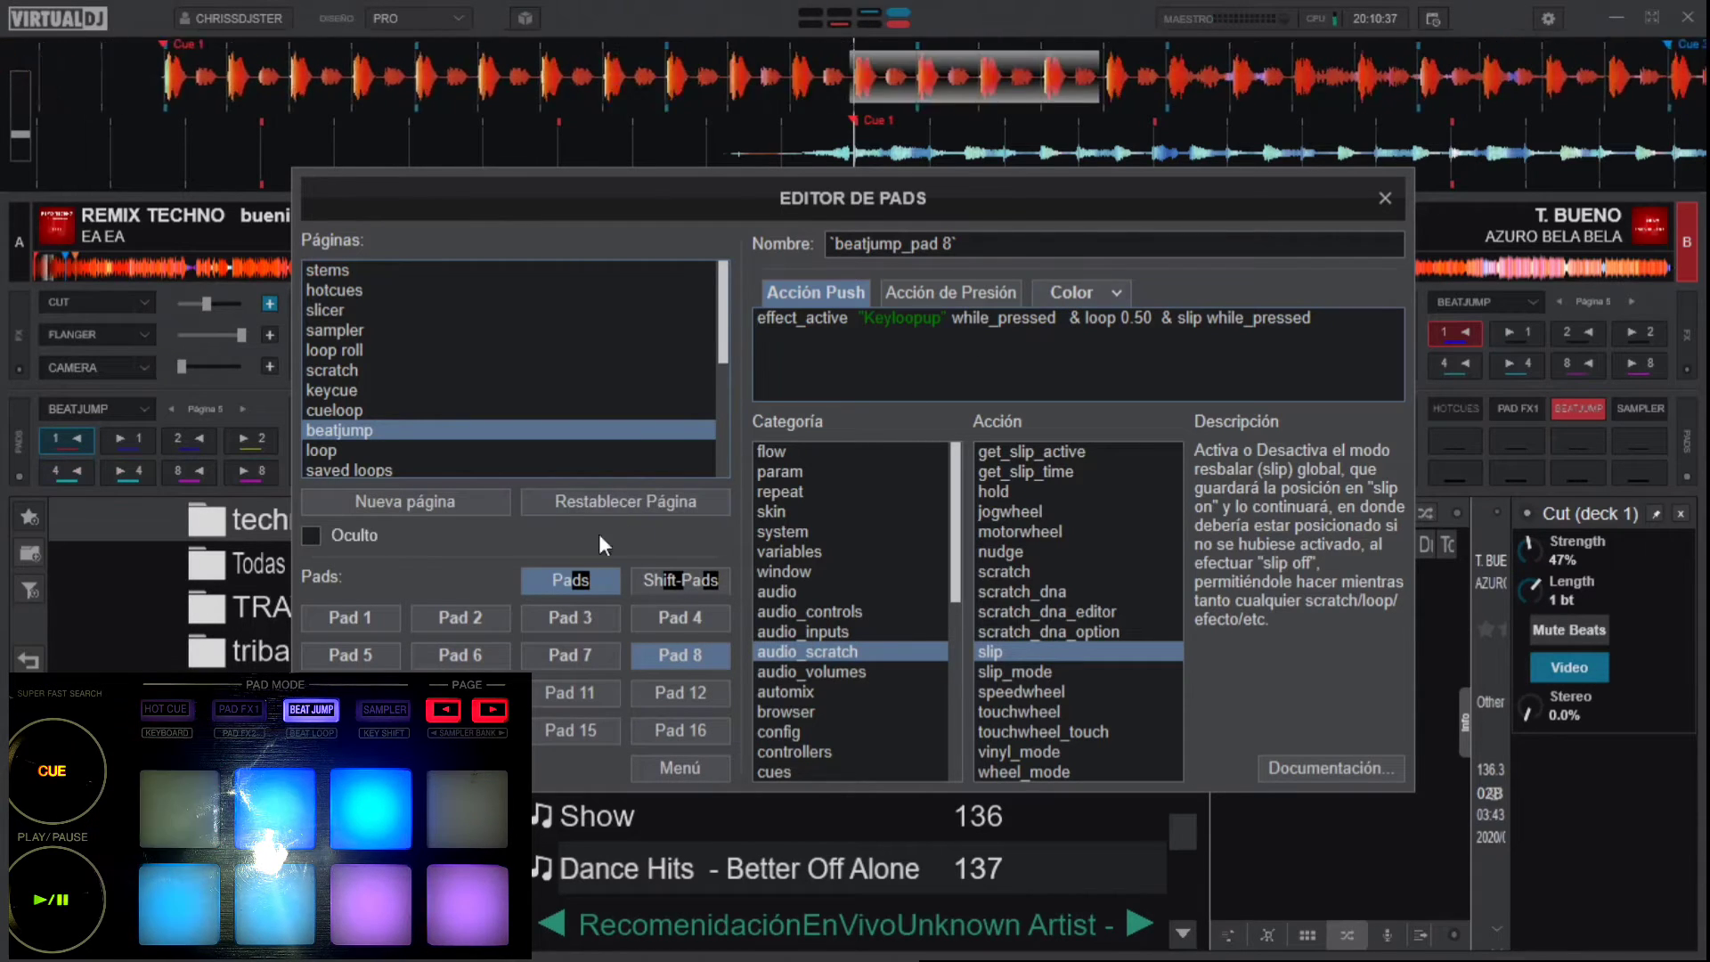
- Examine the device_side hot cue and video_transition scripts in the push actions of beatjump Pads 1 to 4
{"action": "left_click", "coordinate": [374, 627]}
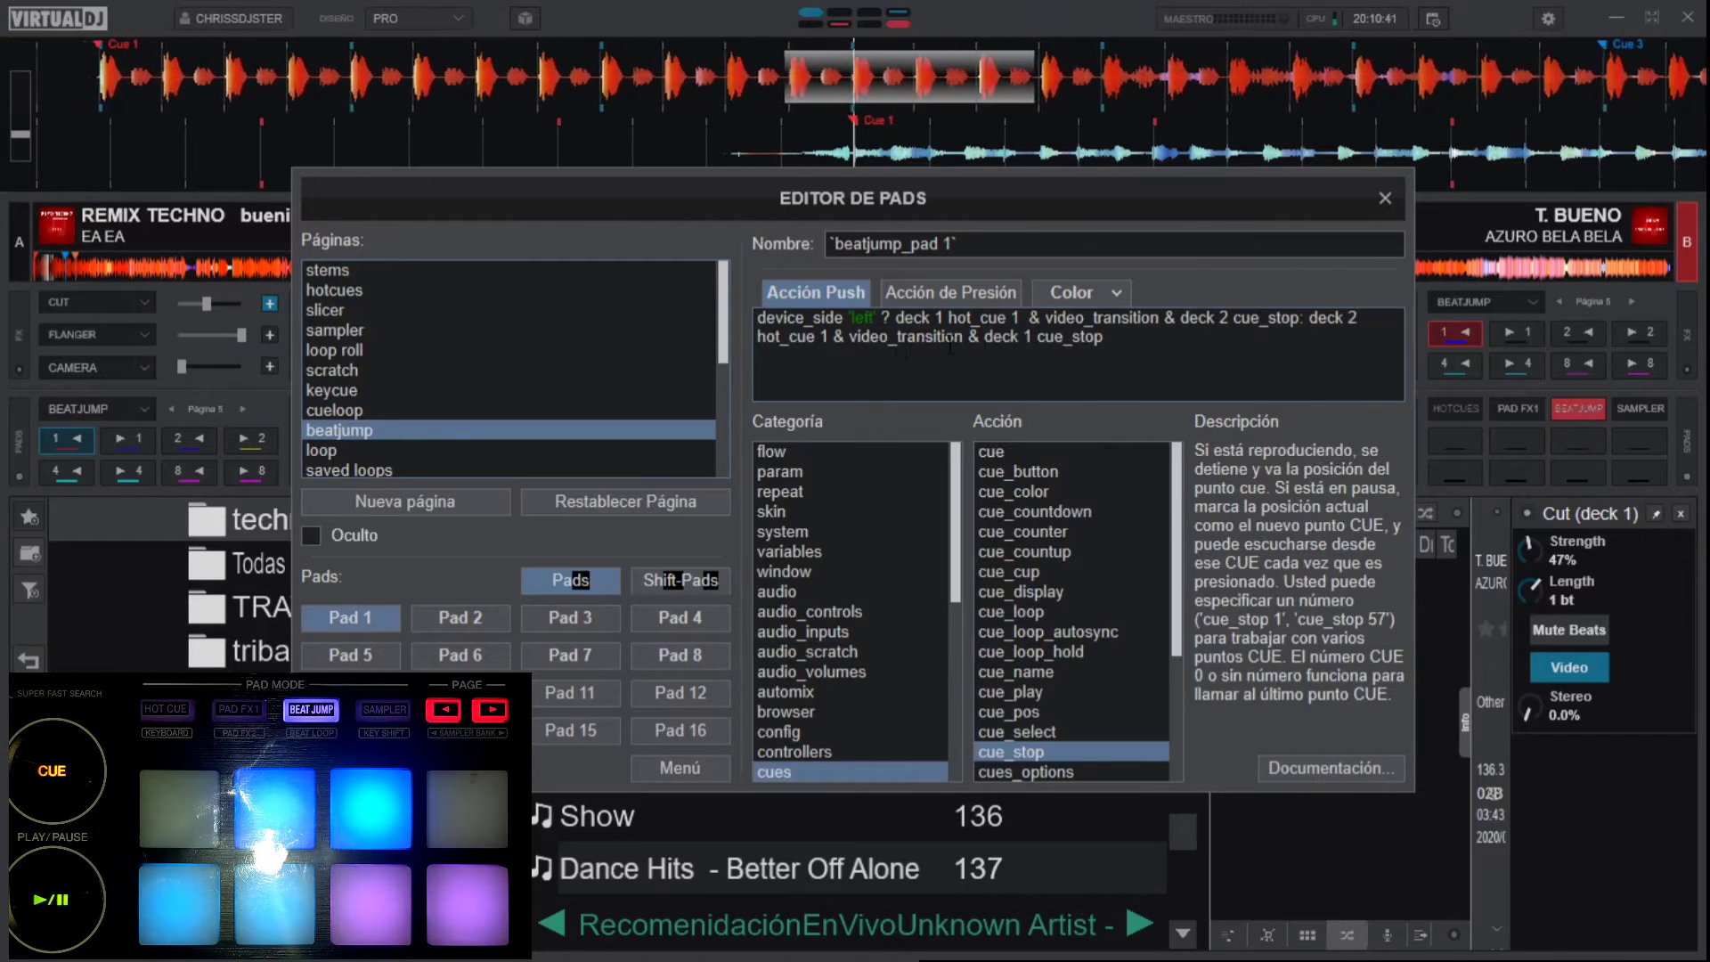
{"action": "left_click_drag", "start_coordinate": [1105, 338], "coordinate": [756, 318]}
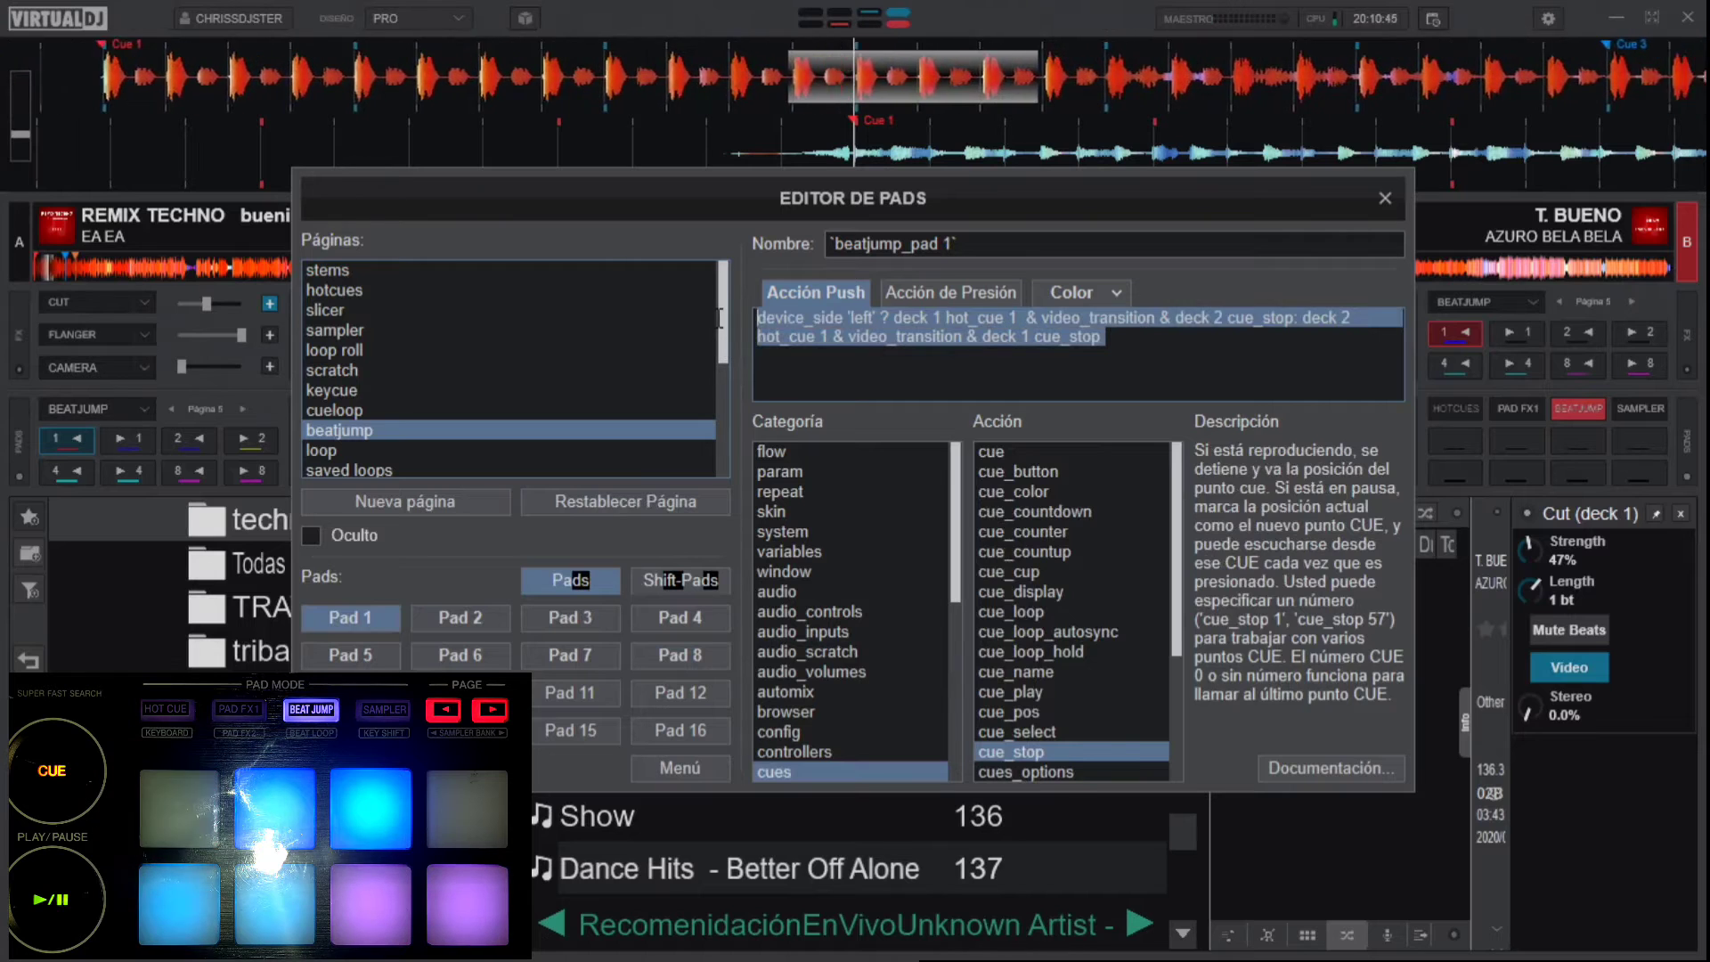
{"action": "left_click", "coordinate": [1045, 387]}
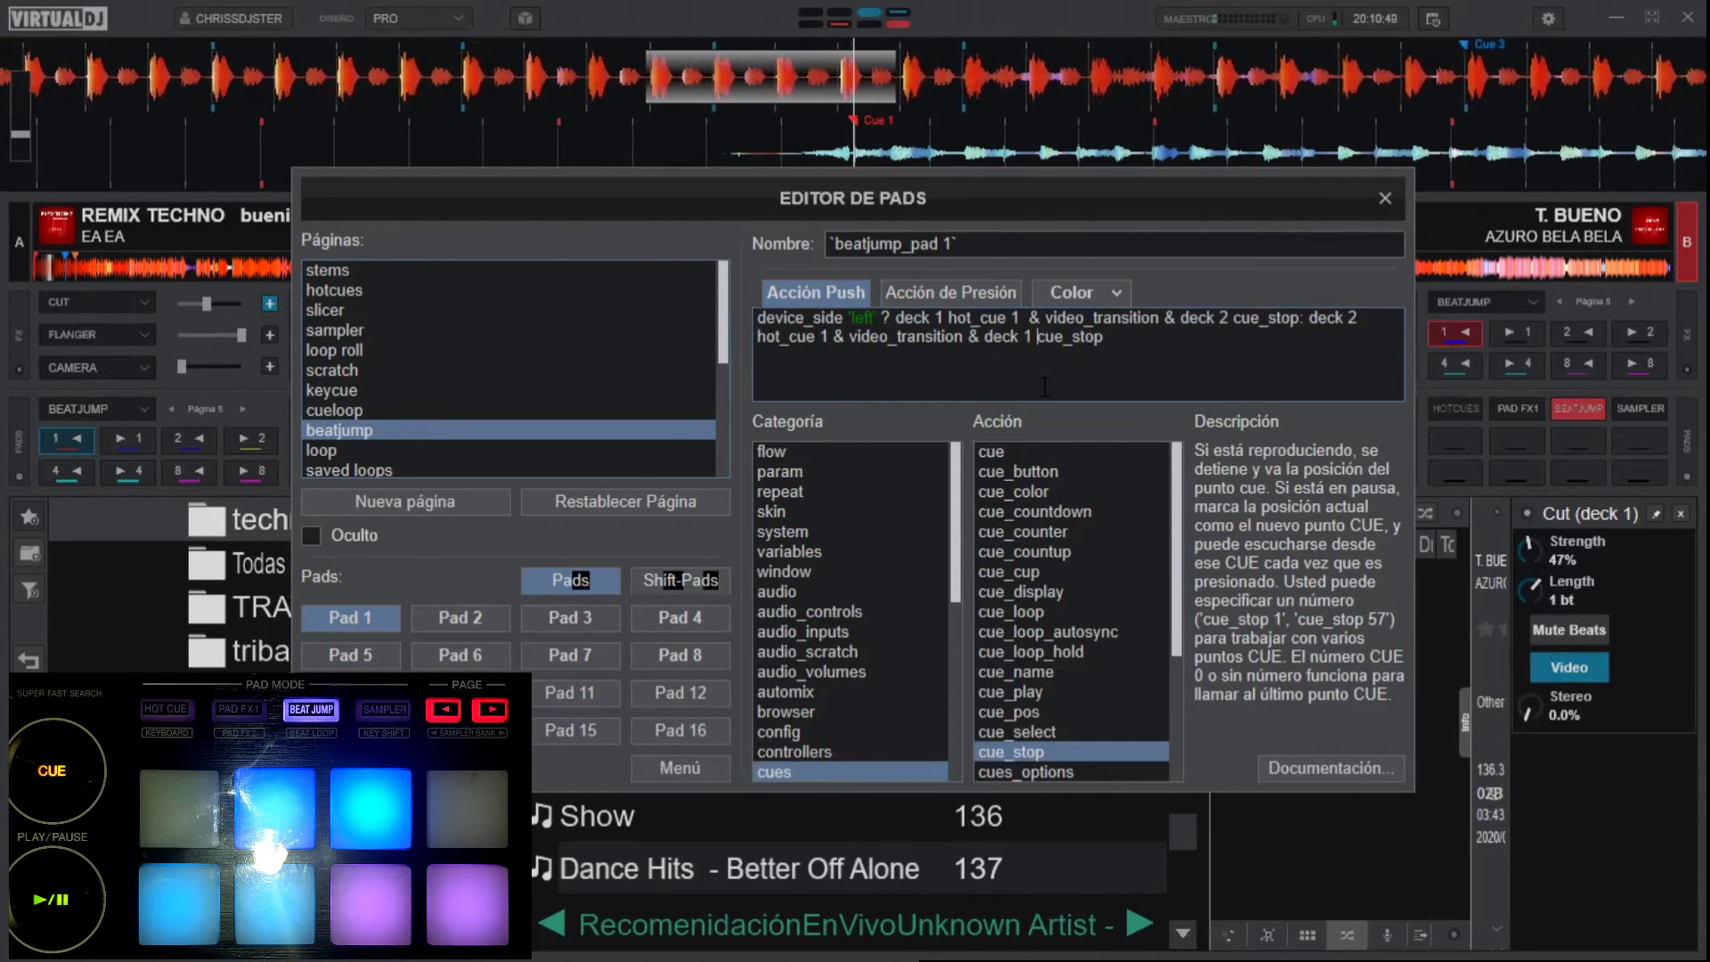
{"action": "left_click", "coordinate": [441, 619]}
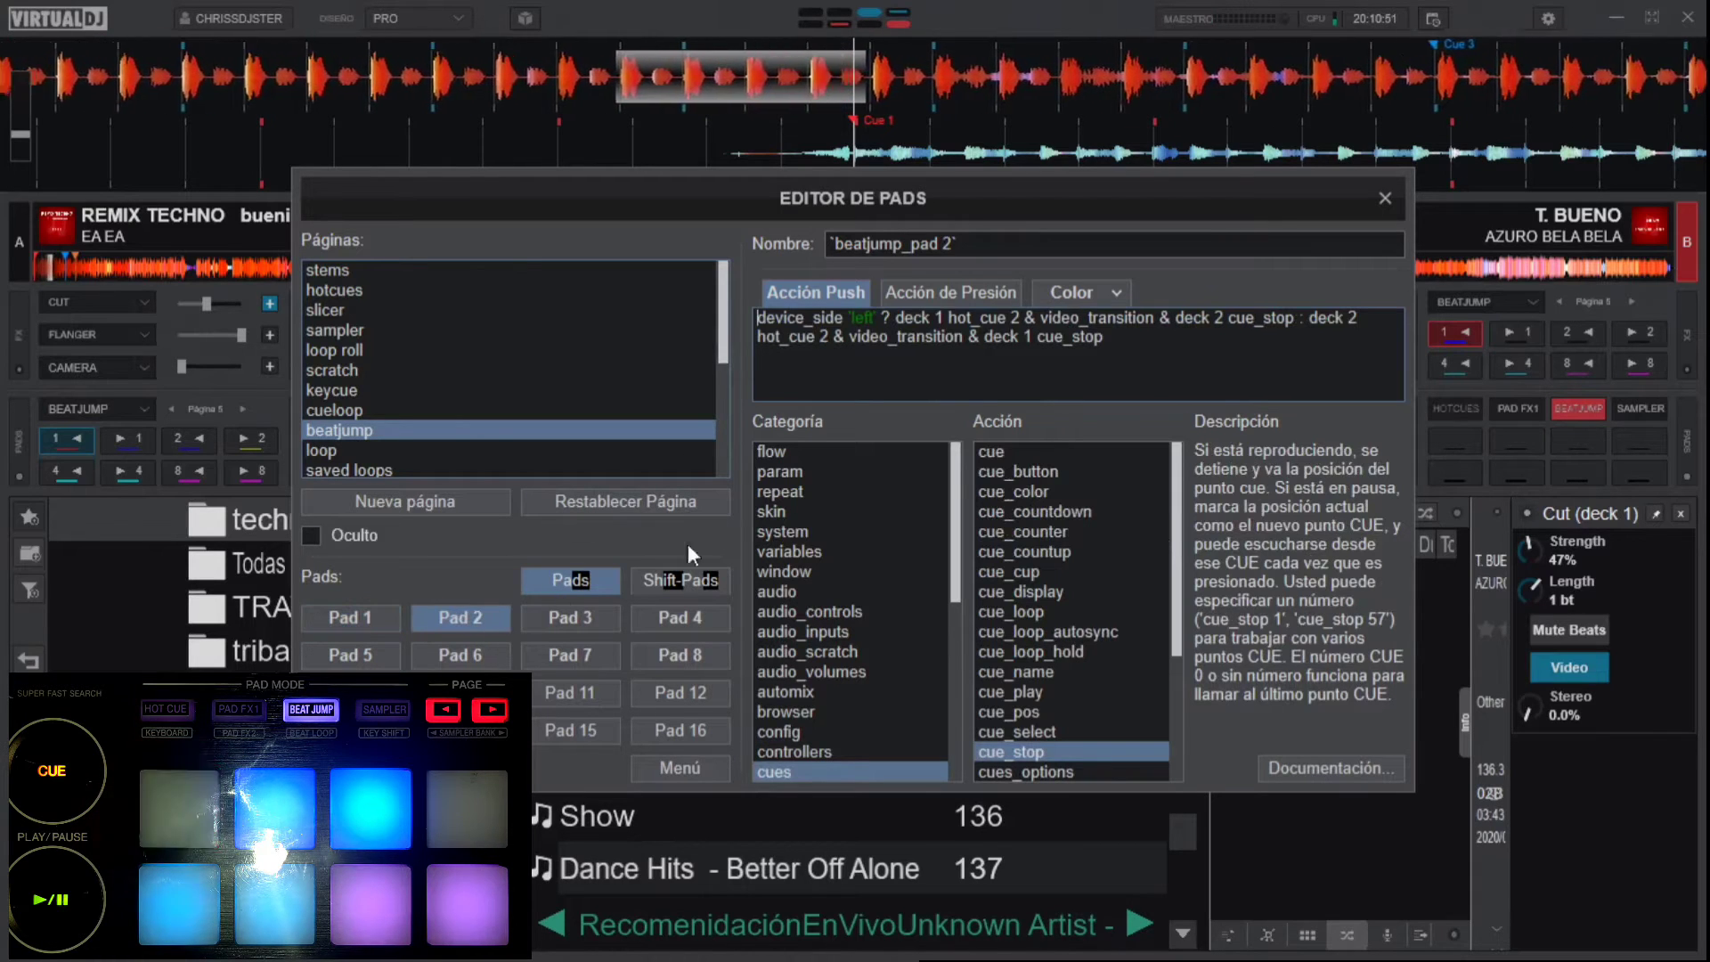
{"action": "left_click_drag", "start_coordinate": [1107, 337], "coordinate": [756, 318]}
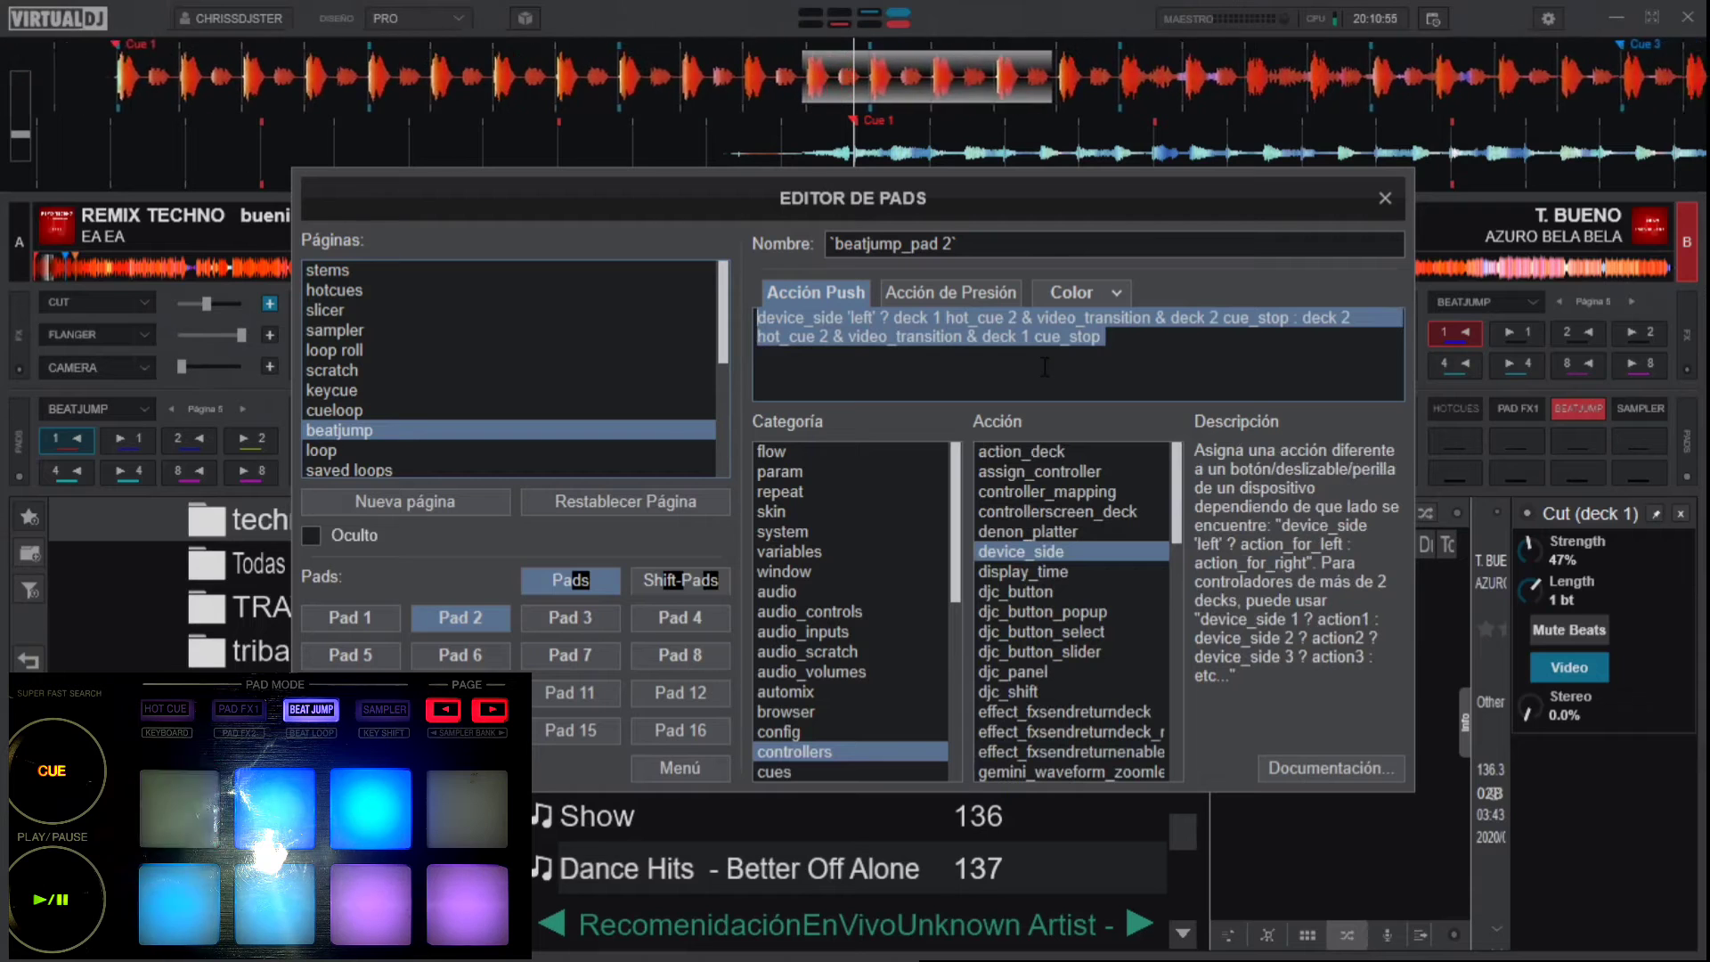
{"action": "left_click", "coordinate": [569, 618]}
{"action": "left_click", "coordinate": [691, 622]}
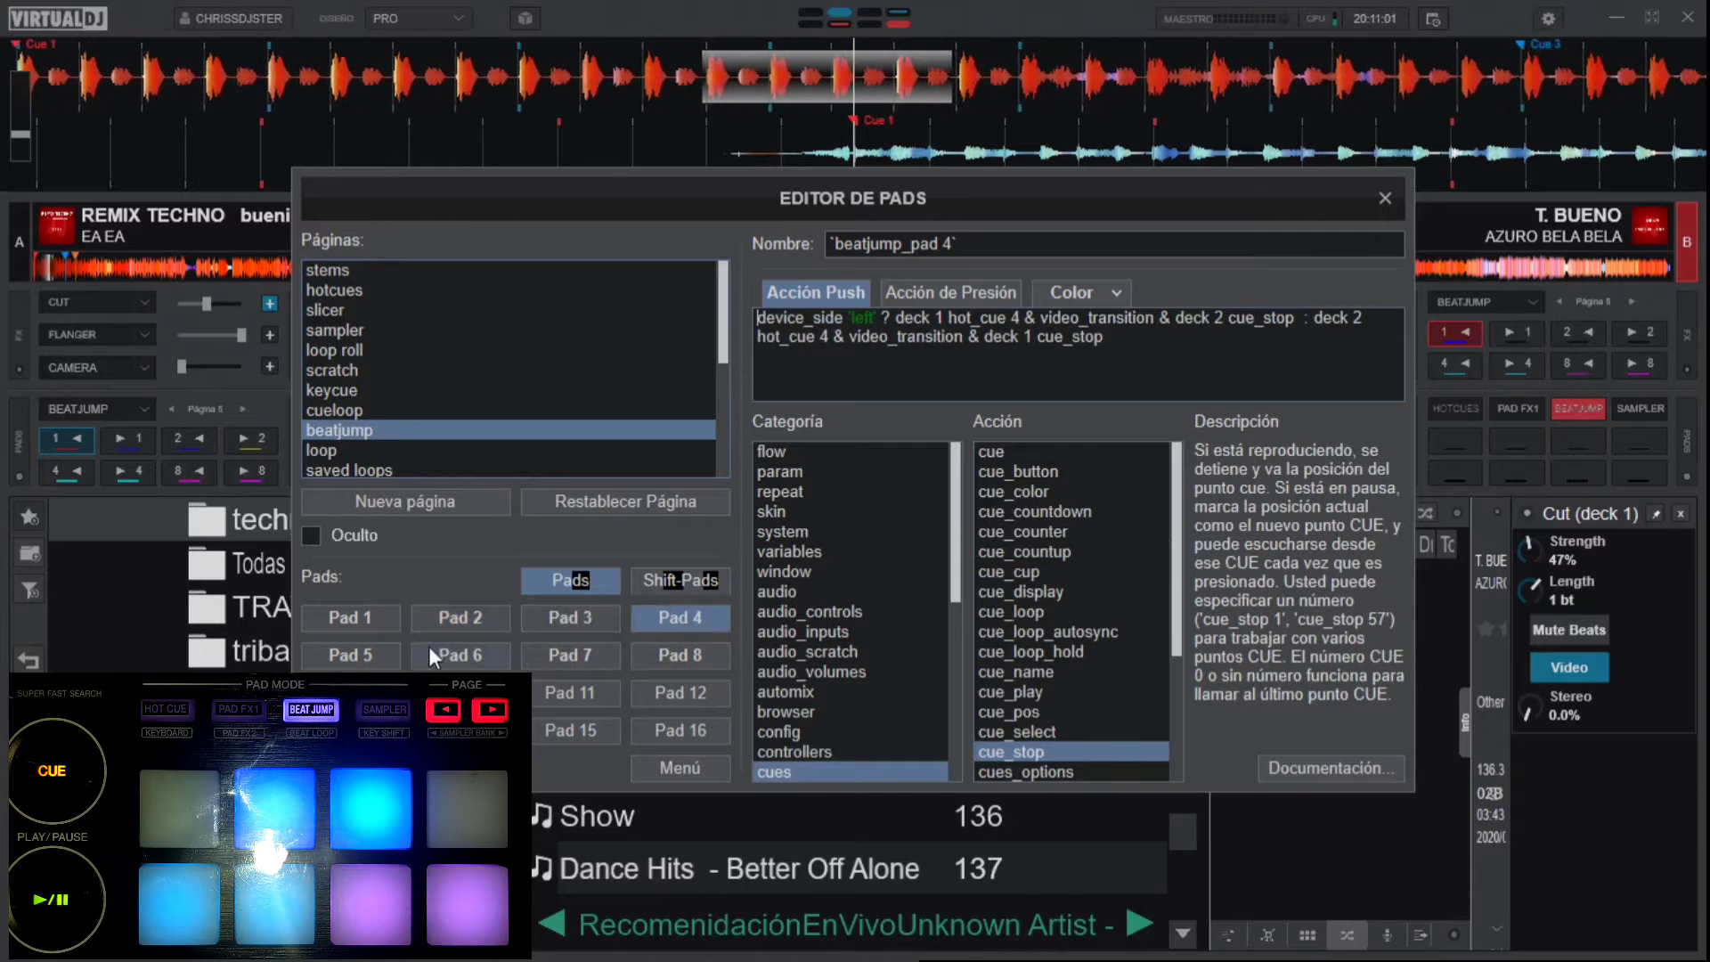
- Examine the effect_active, loop and slip while_pressed parts of beatjump Pad 5's push action
{"action": "left_click", "coordinate": [365, 658]}
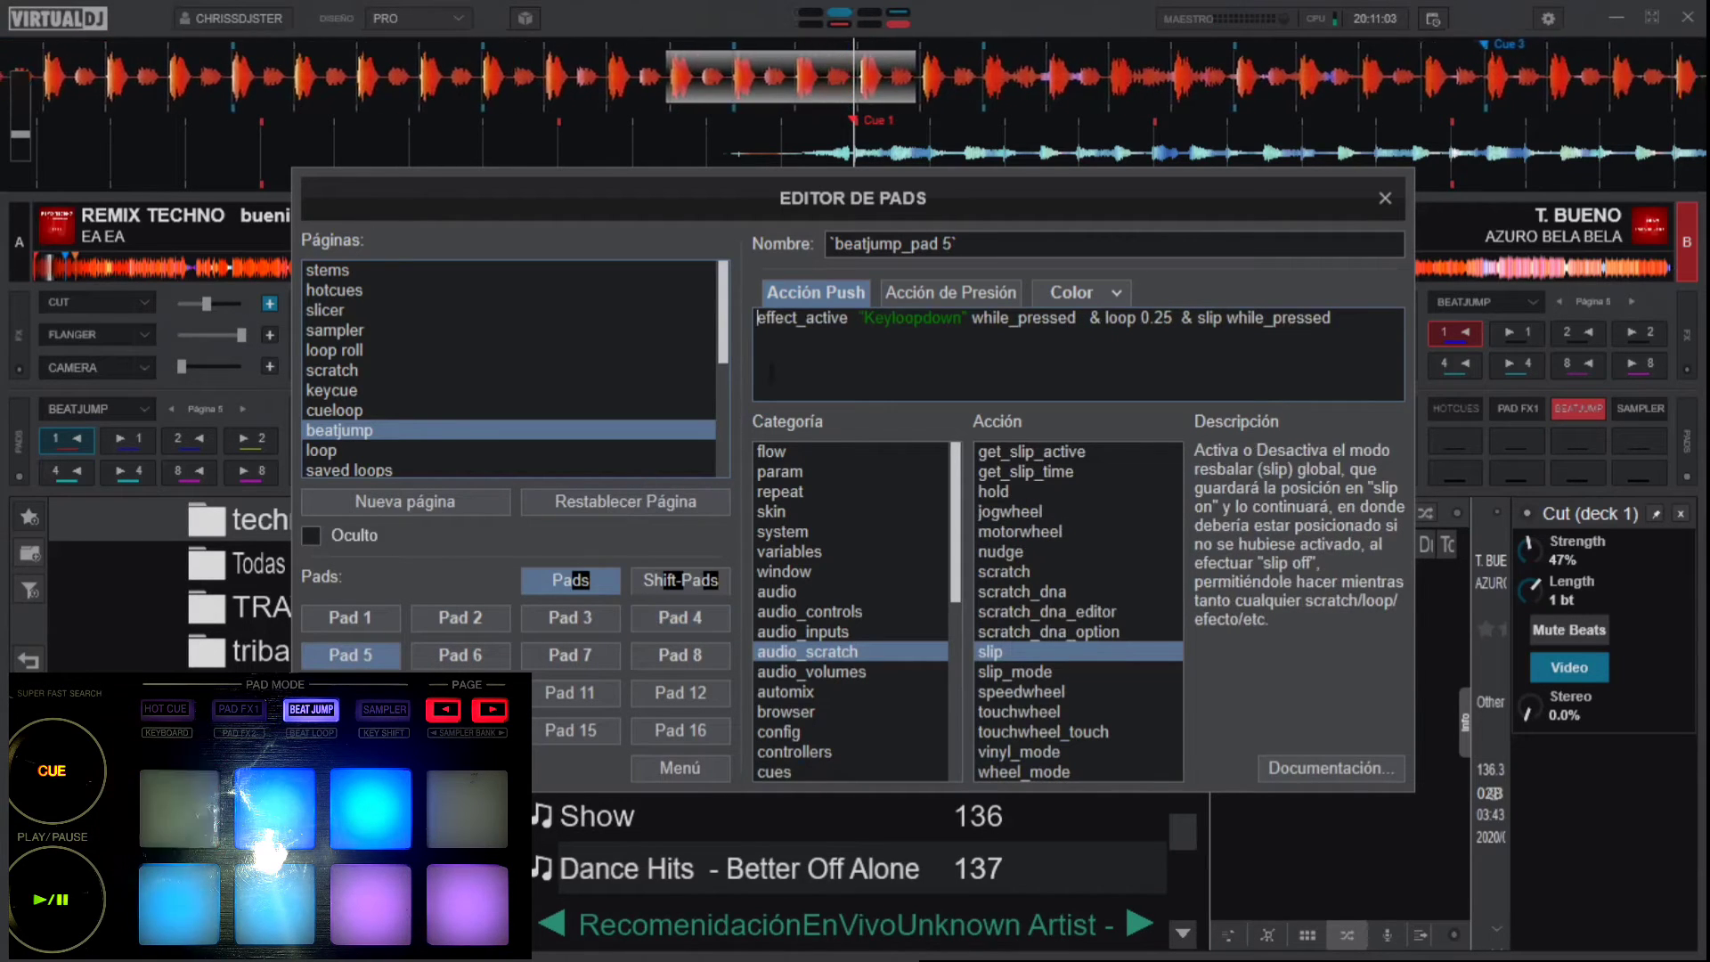
{"action": "double_click", "coordinate": [844, 326]}
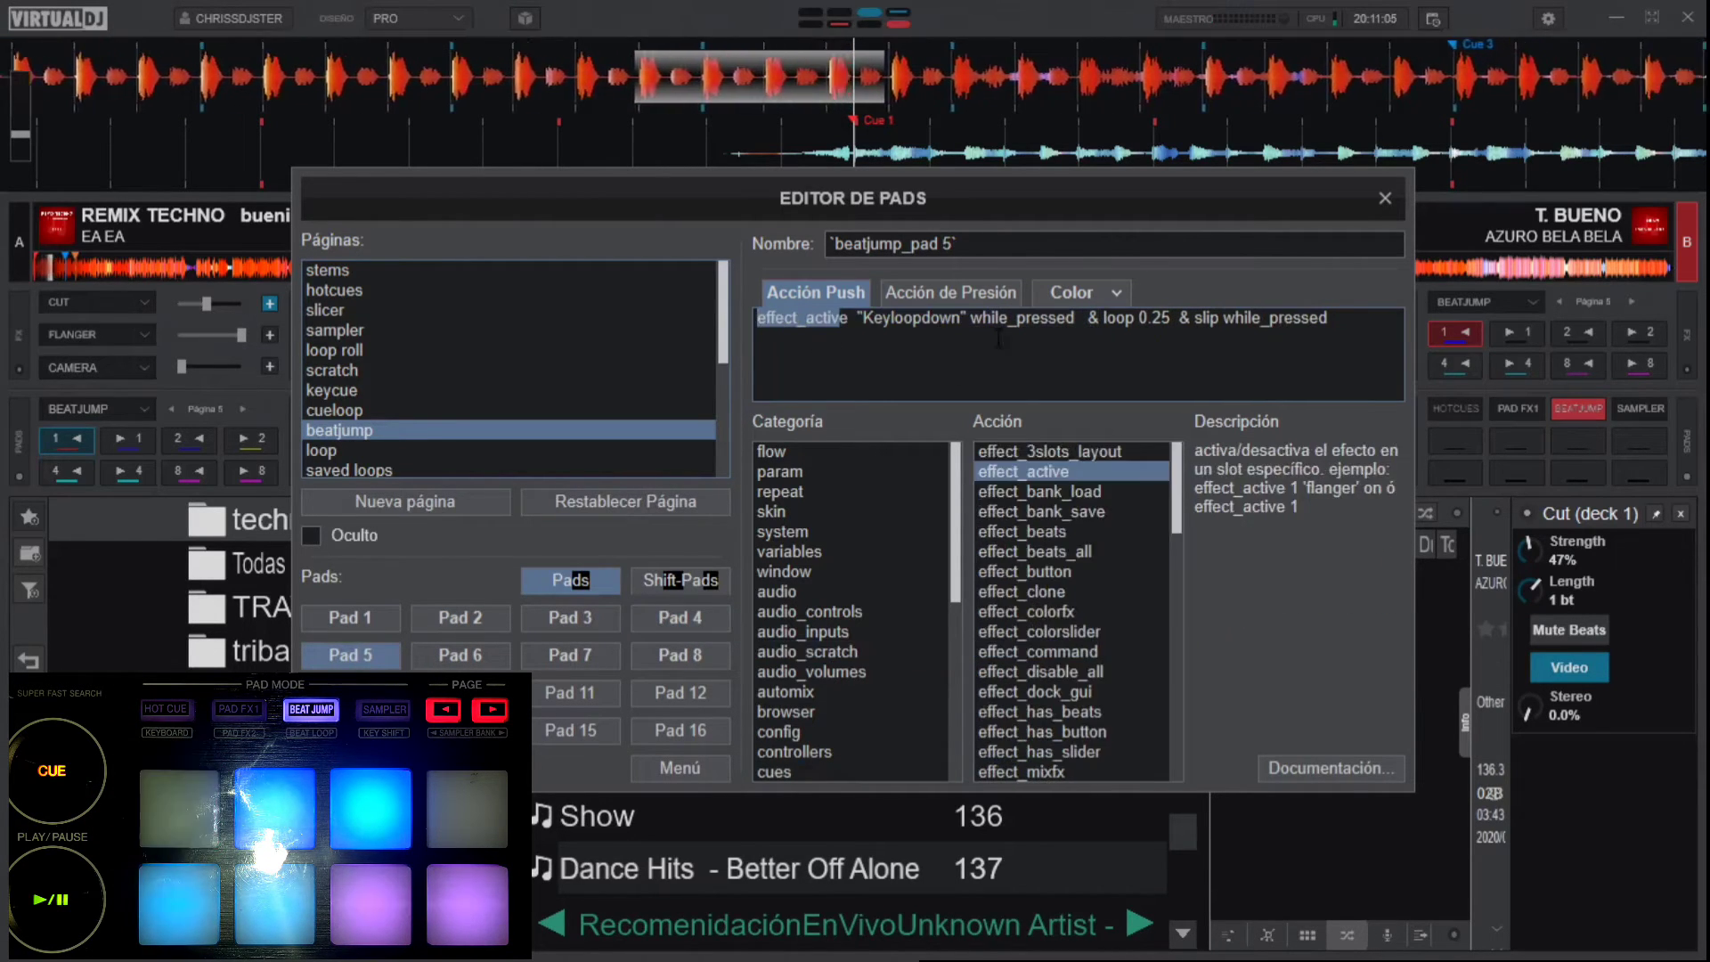
{"action": "left_click_drag", "start_coordinate": [1077, 318], "coordinate": [856, 335]}
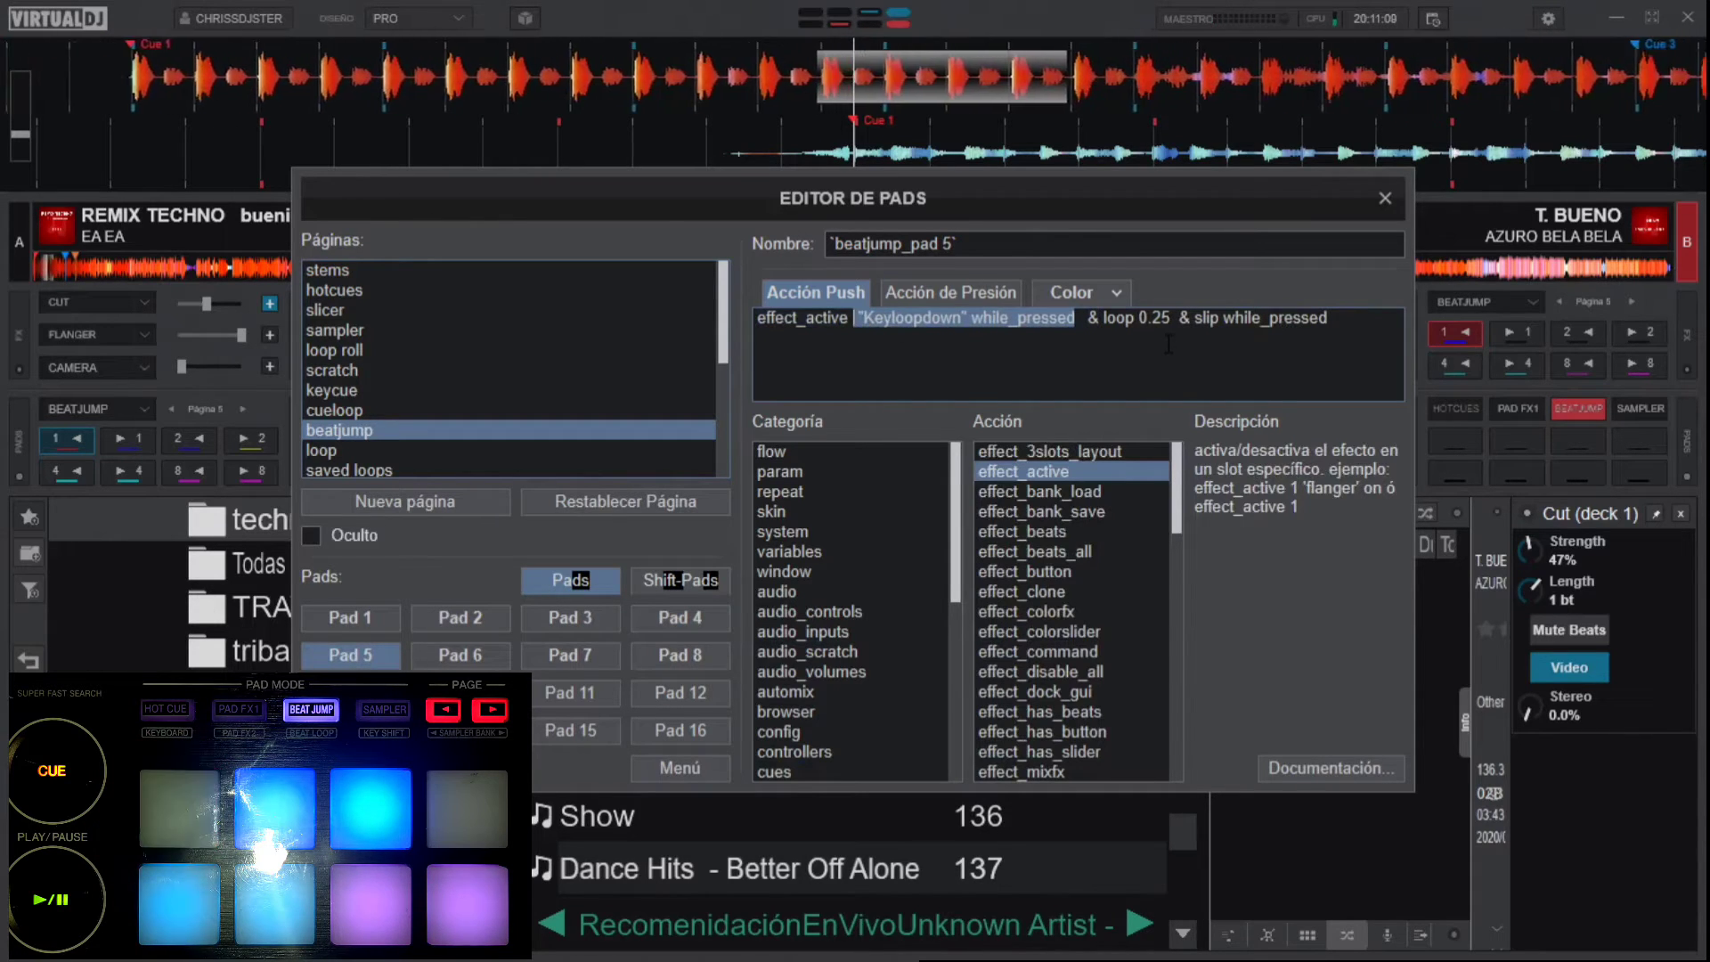
{"action": "left_click", "coordinate": [1149, 321]}
{"action": "left_click_drag", "start_coordinate": [1180, 321], "coordinate": [1105, 332]}
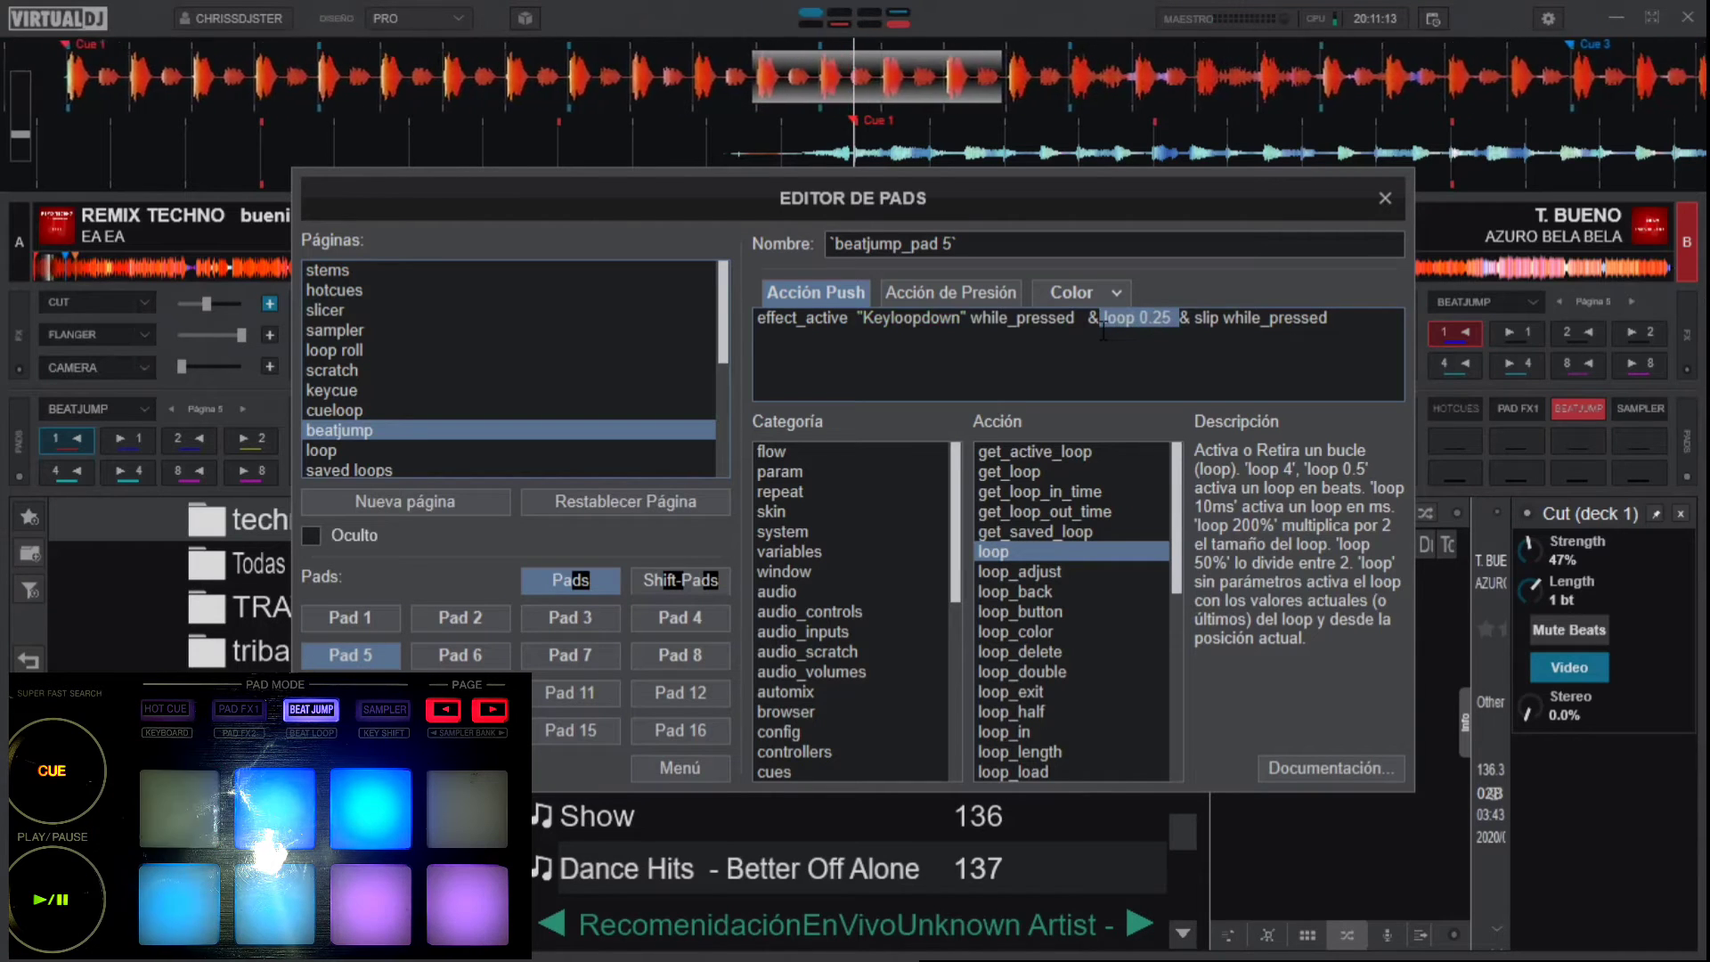
{"action": "left_click_drag", "start_coordinate": [1330, 328], "coordinate": [1196, 328]}
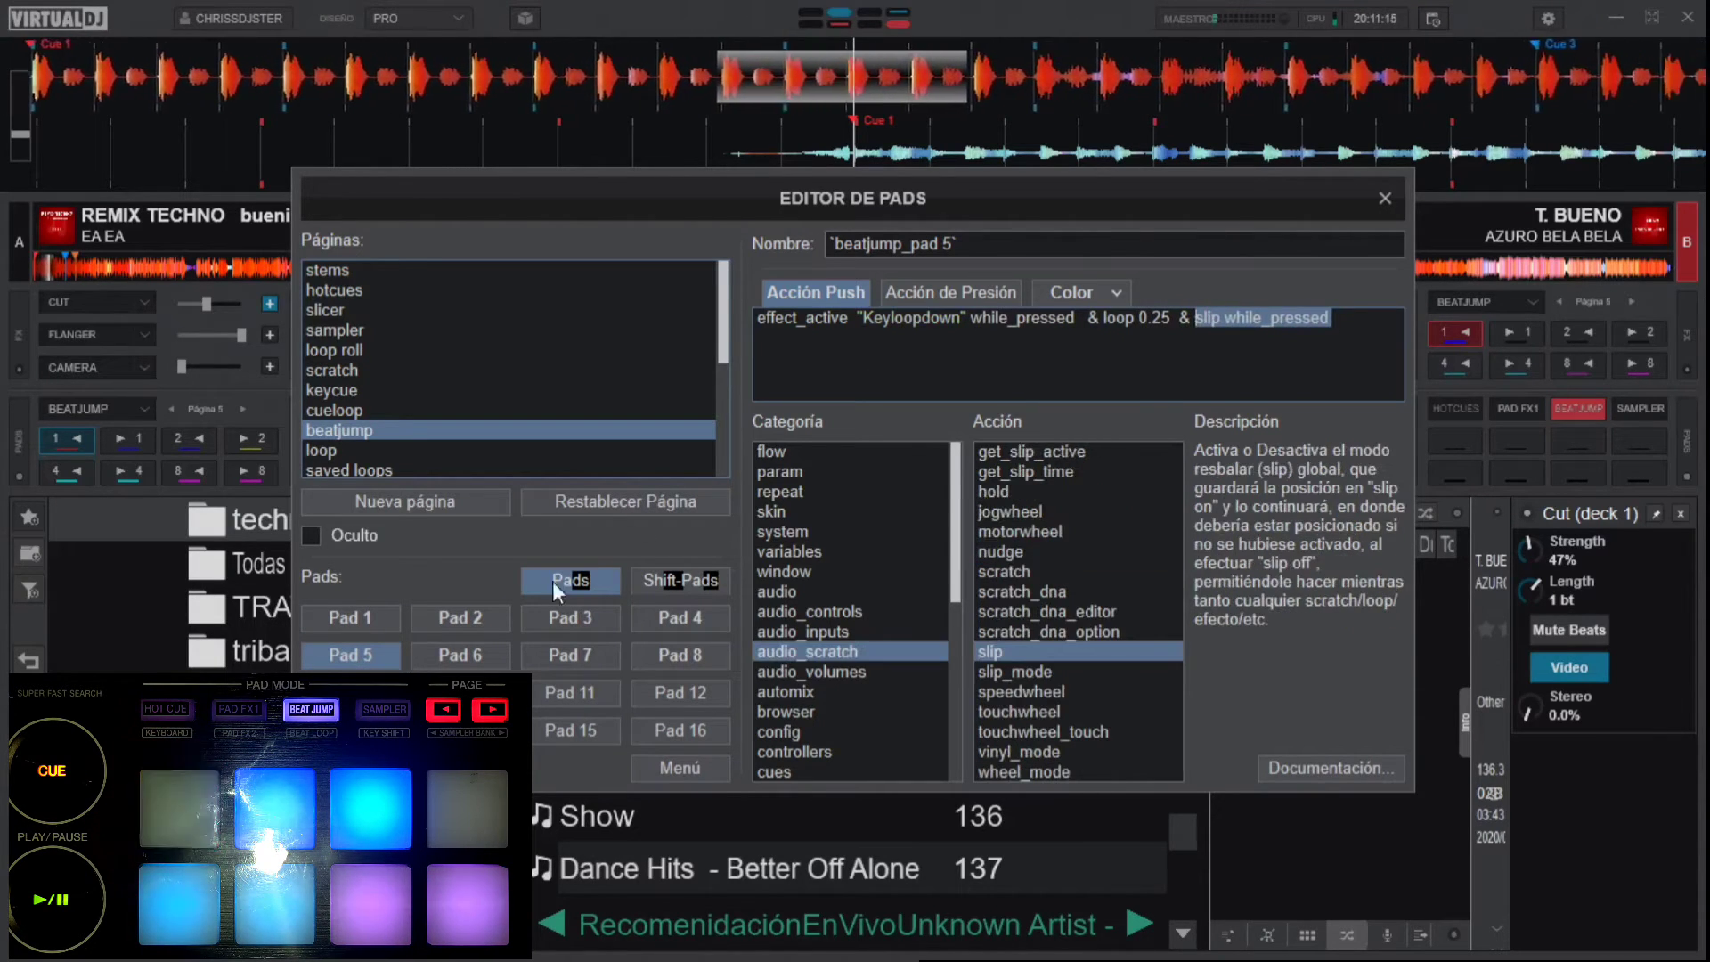
- Examine the Keyloopdown effect, loop and slip parts of beatjump Pad 6's push action
{"action": "left_click", "coordinate": [477, 648]}
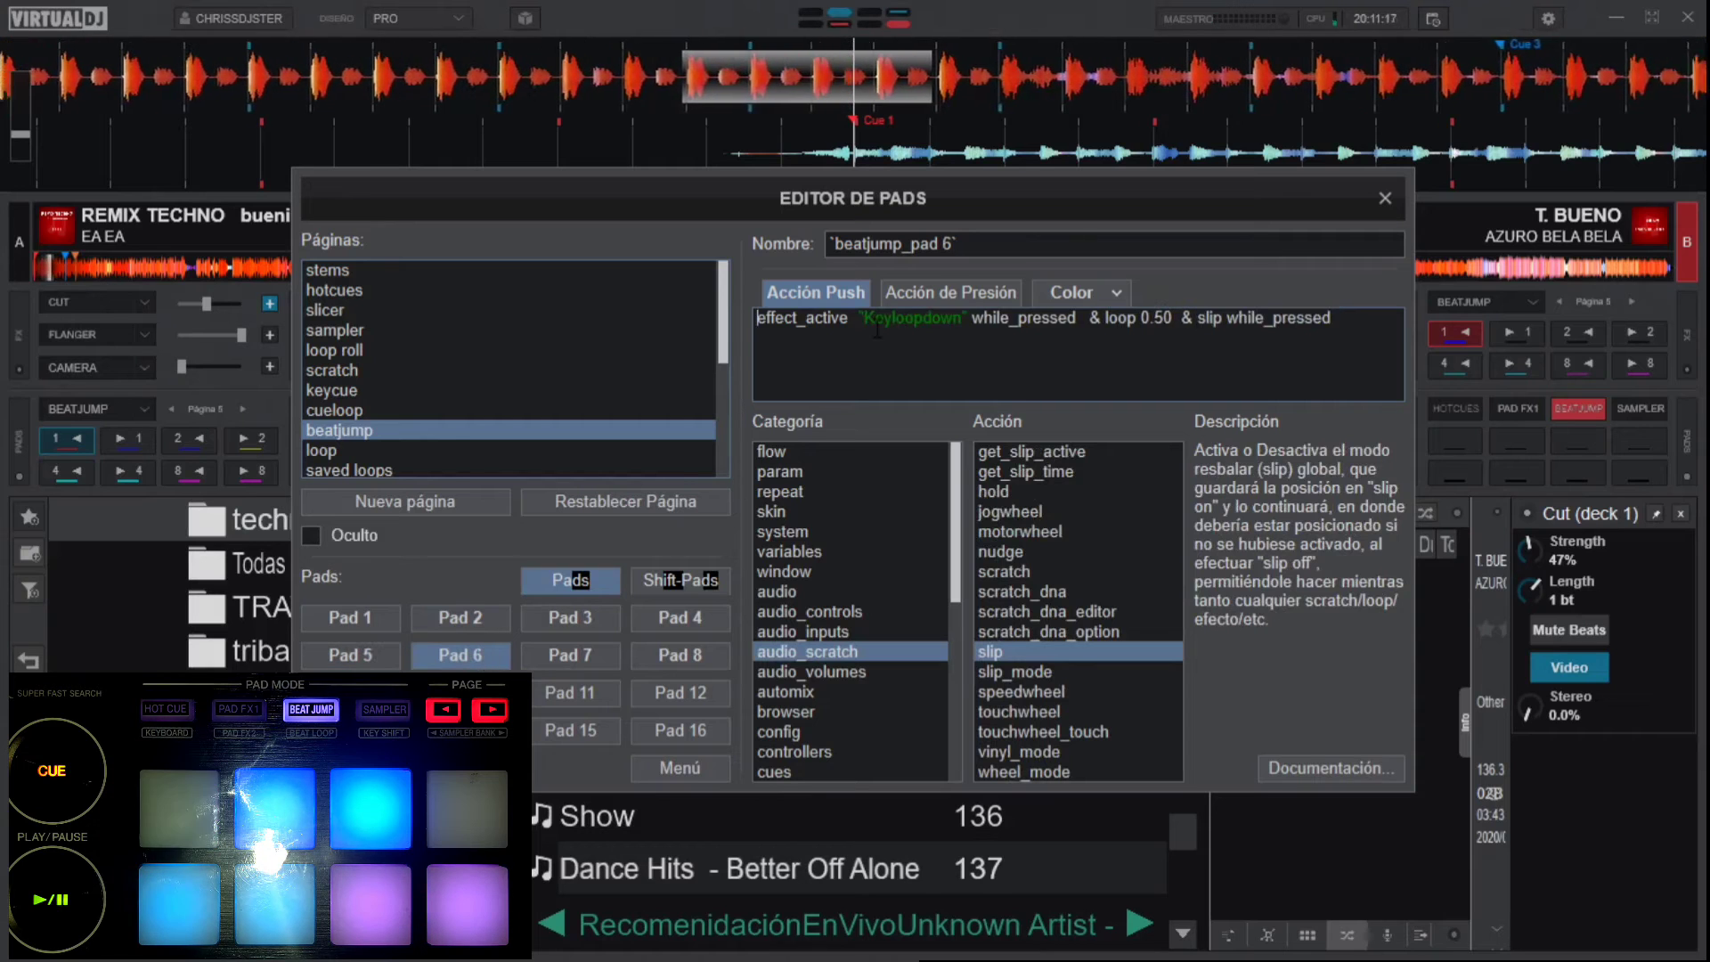
{"action": "left_click_drag", "start_coordinate": [979, 312], "coordinate": [753, 328]}
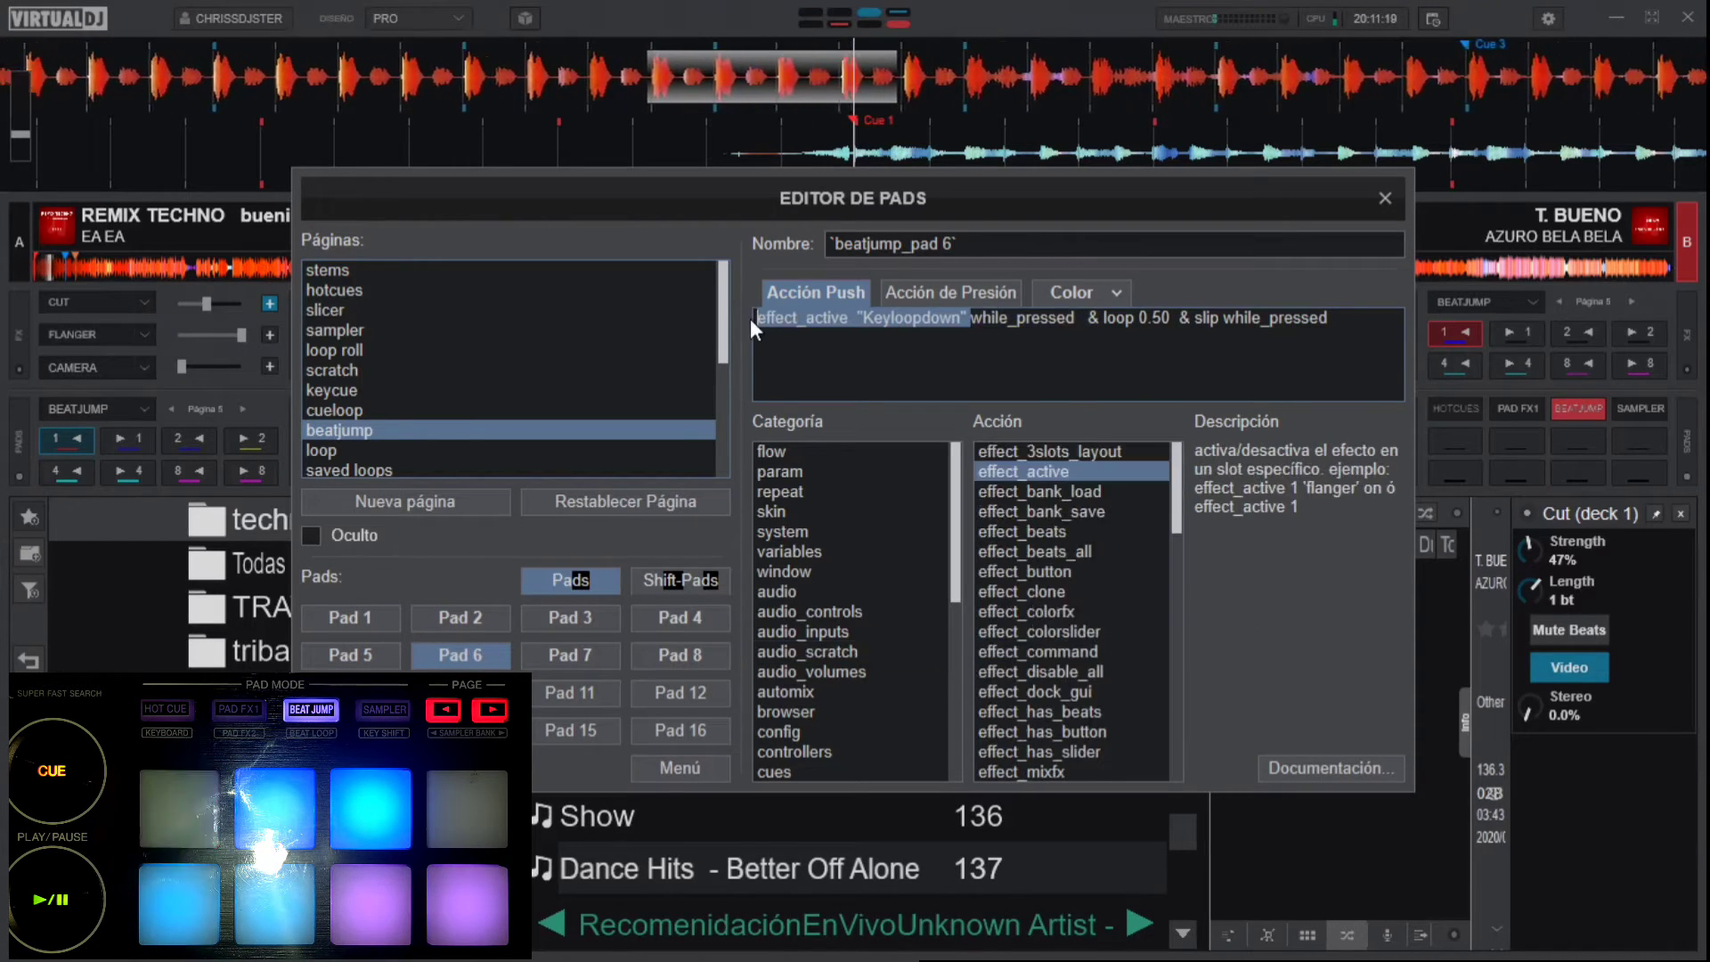
{"action": "left_click", "coordinate": [1081, 318], "text": "shift"}
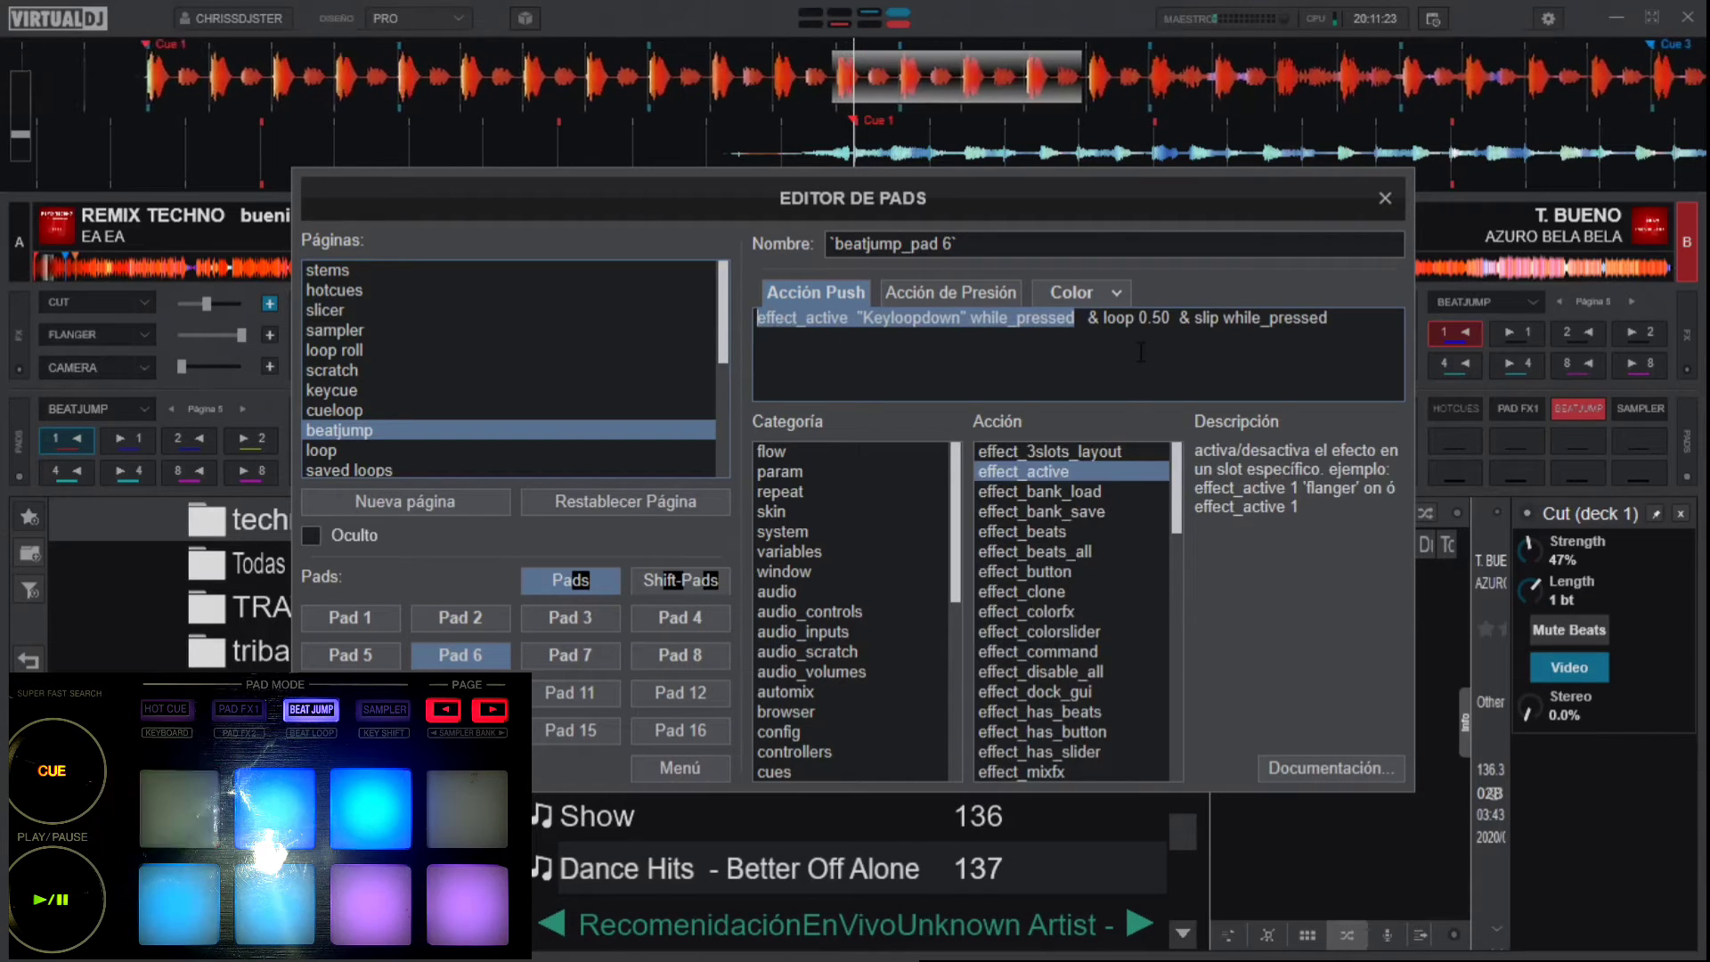
{"action": "left_click_drag", "start_coordinate": [1169, 318], "coordinate": [1103, 318]}
{"action": "left_click", "coordinate": [1089, 318], "text": "shift"}
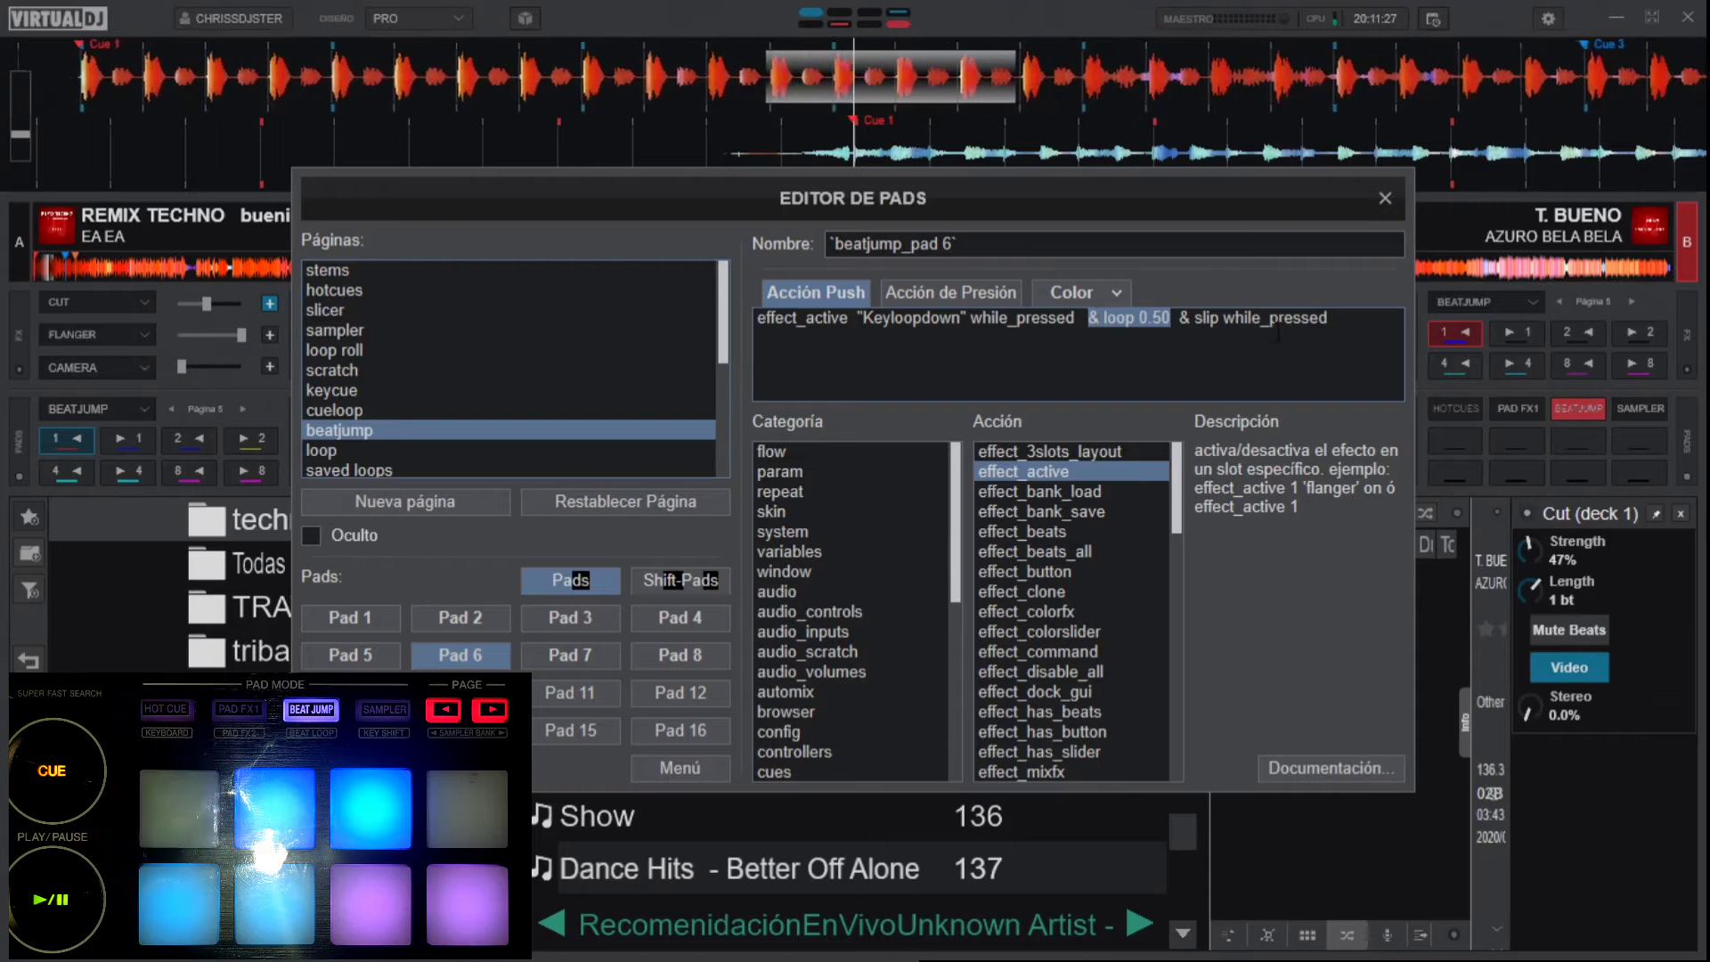
{"action": "left_click_drag", "start_coordinate": [1350, 318], "coordinate": [1106, 325]}
{"action": "left_click", "coordinate": [1175, 352]}
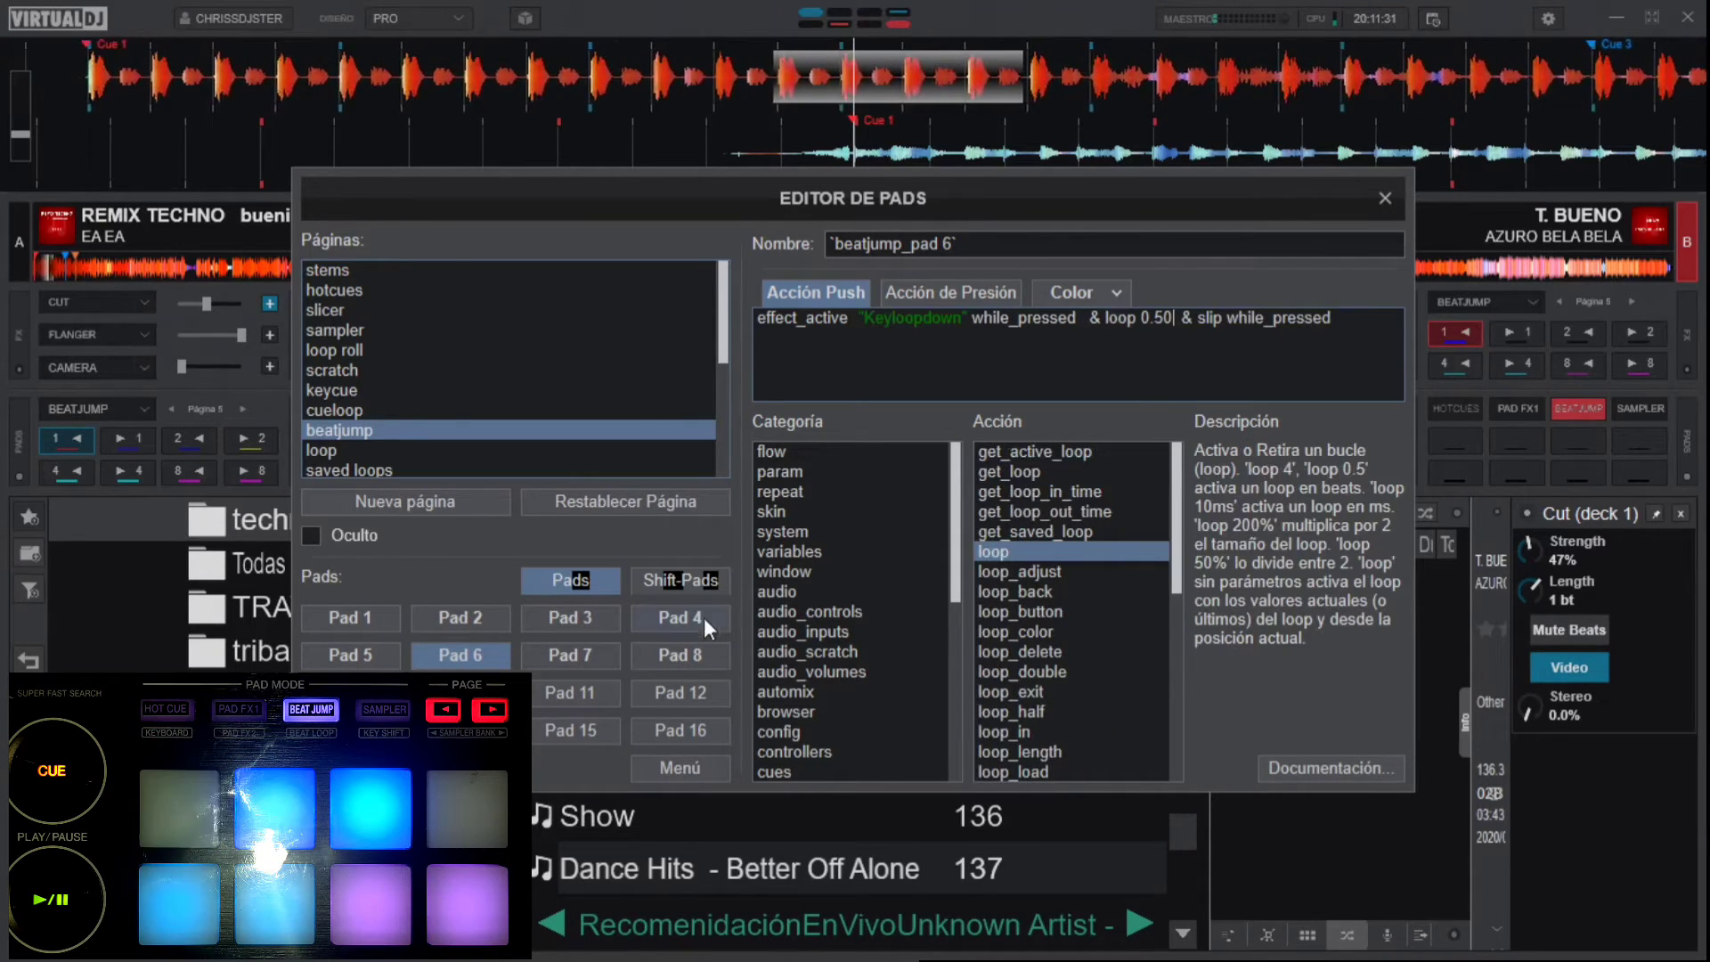
- Compare the push actions of Pads 7 and 8 on the beatjump page, ending on Pad 7
{"action": "left_click", "coordinate": [595, 652]}
{"action": "left_click", "coordinate": [650, 652]}
{"action": "left_click", "coordinate": [595, 650]}
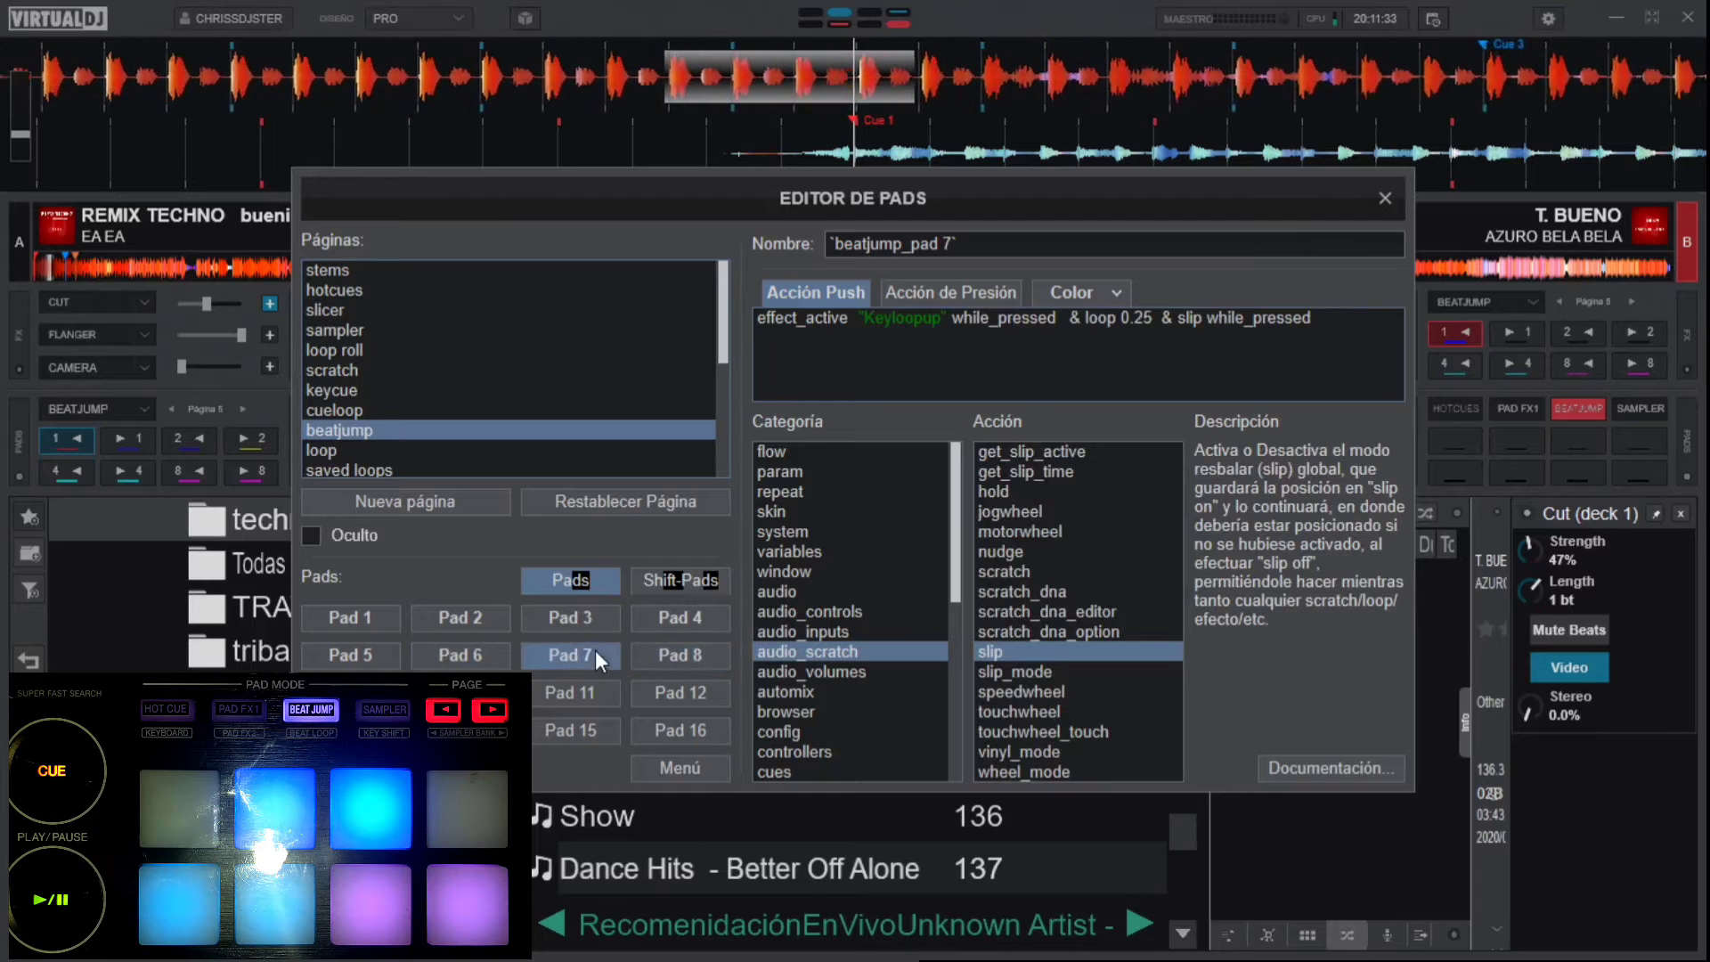
{"action": "left_click", "coordinate": [654, 650]}
{"action": "left_click", "coordinate": [602, 654]}
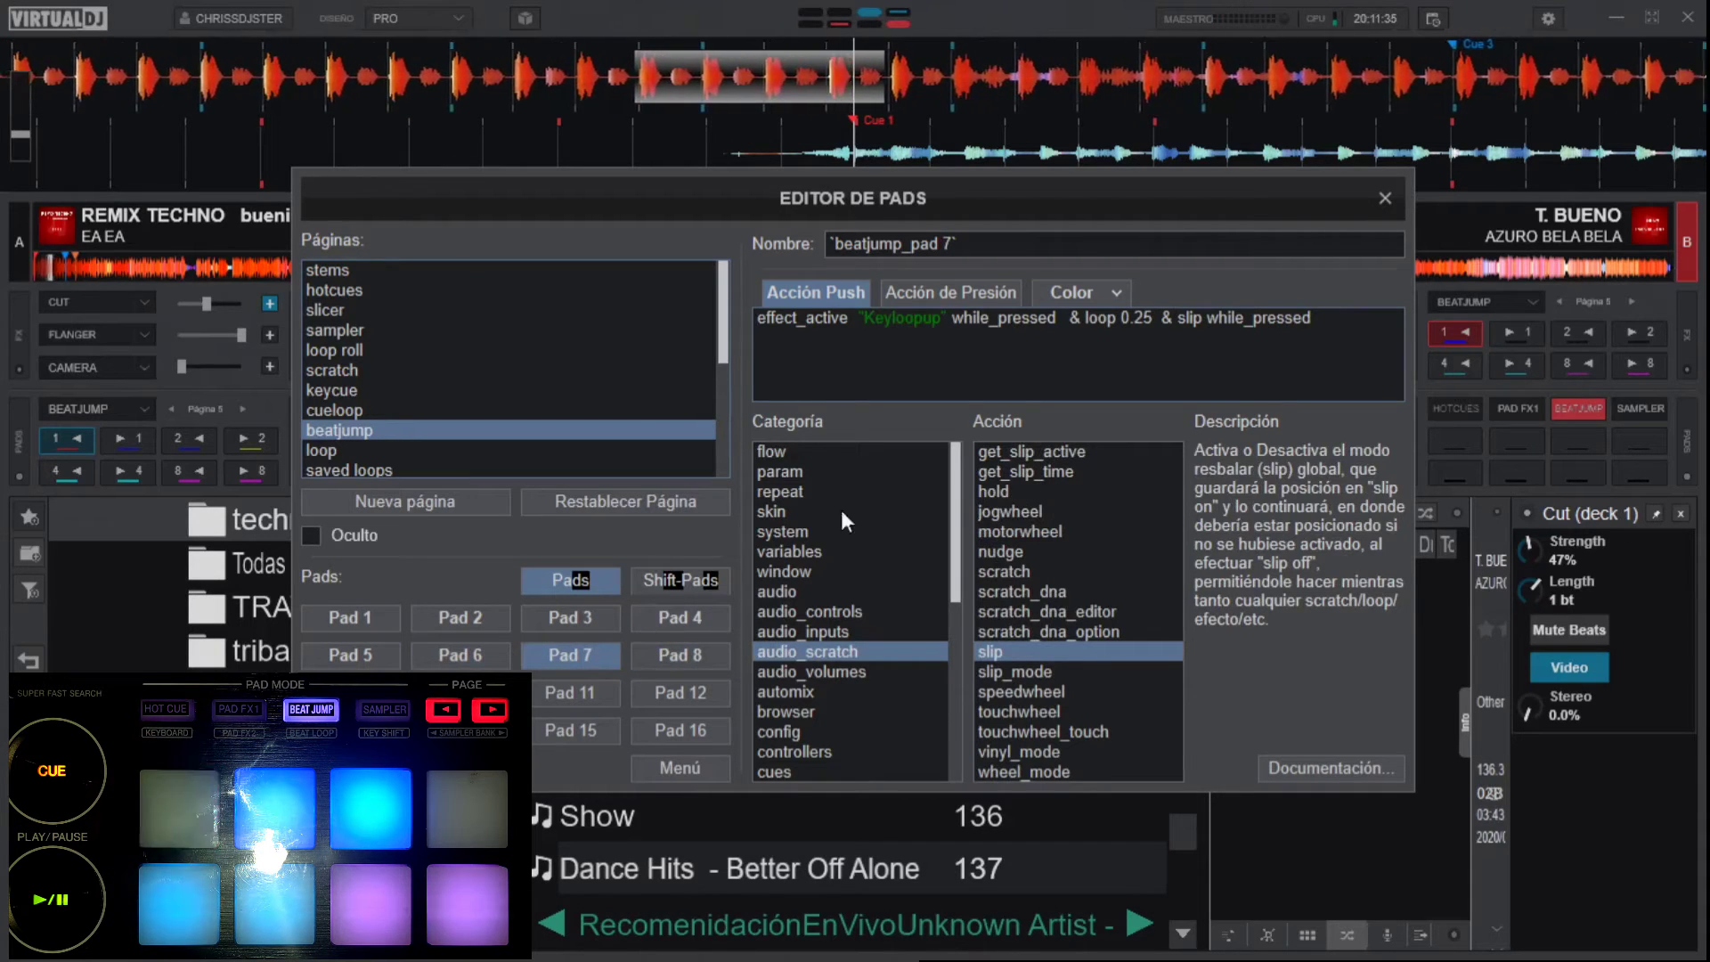
- Examine the "Keyloopup" effect name in beatjump Pad 7's push action, and bring up Pad 8
{"action": "left_click_drag", "start_coordinate": [946, 322], "coordinate": [873, 322]}
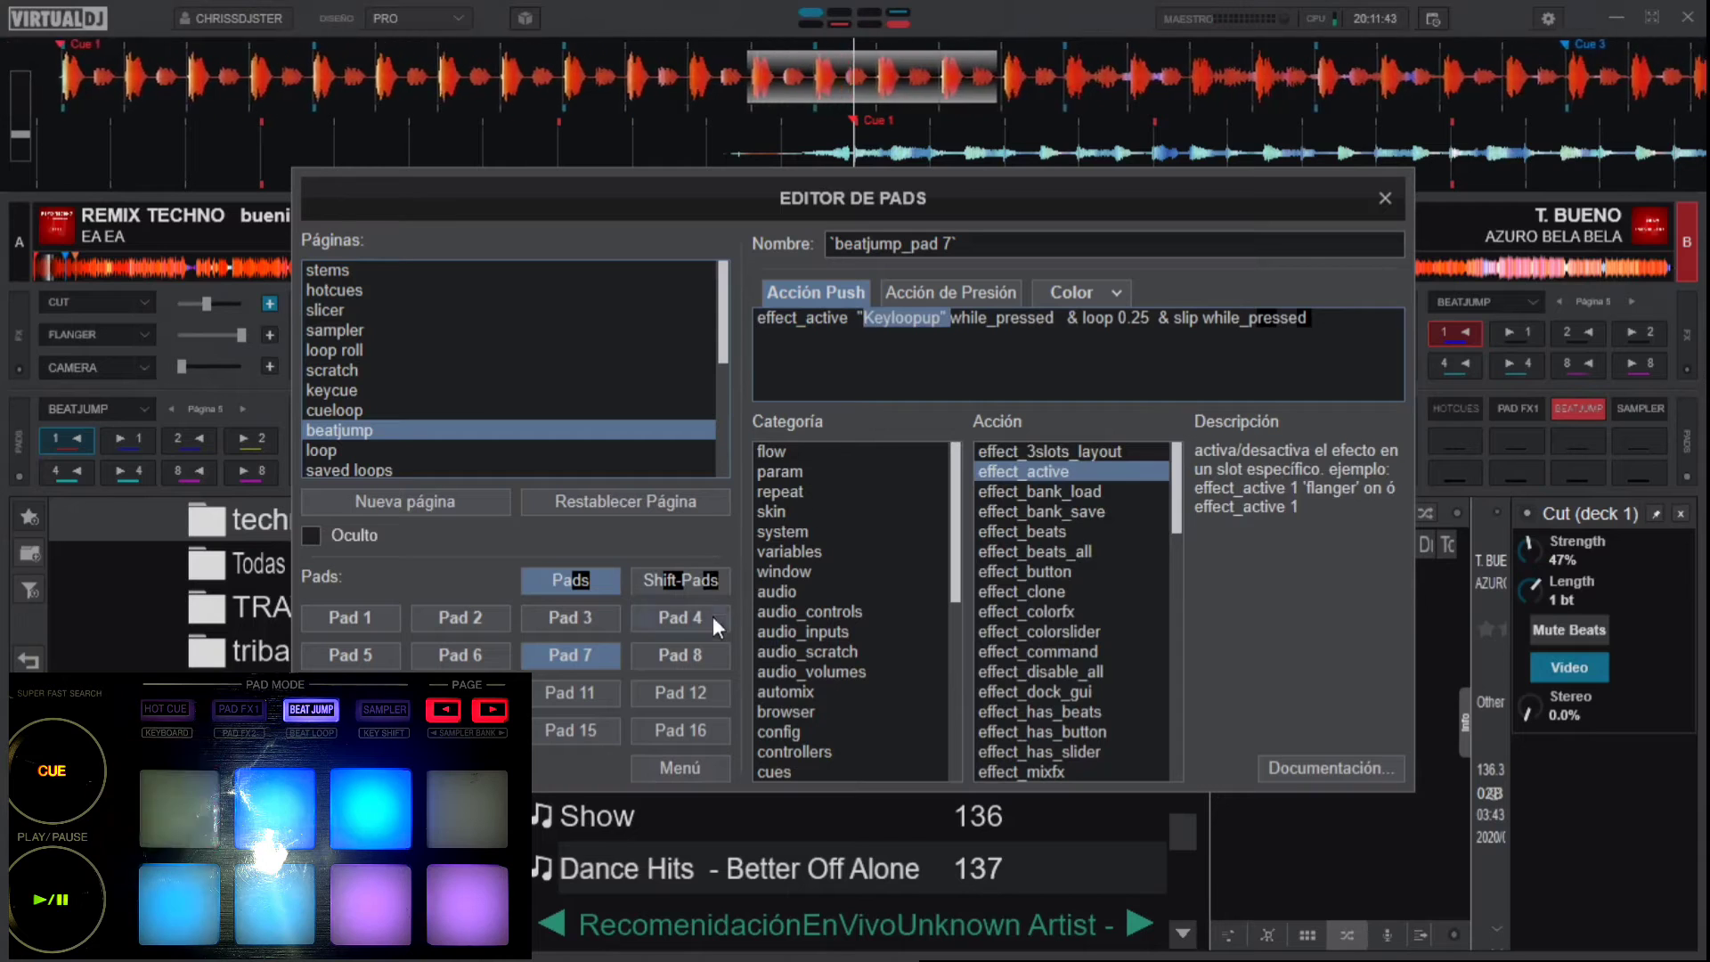
{"action": "left_click", "coordinate": [697, 652]}
- Examine the cue_select, blink and hot_cue conditions in the color scripts of beatjump Pads 1 to 4
{"action": "left_click", "coordinate": [349, 624]}
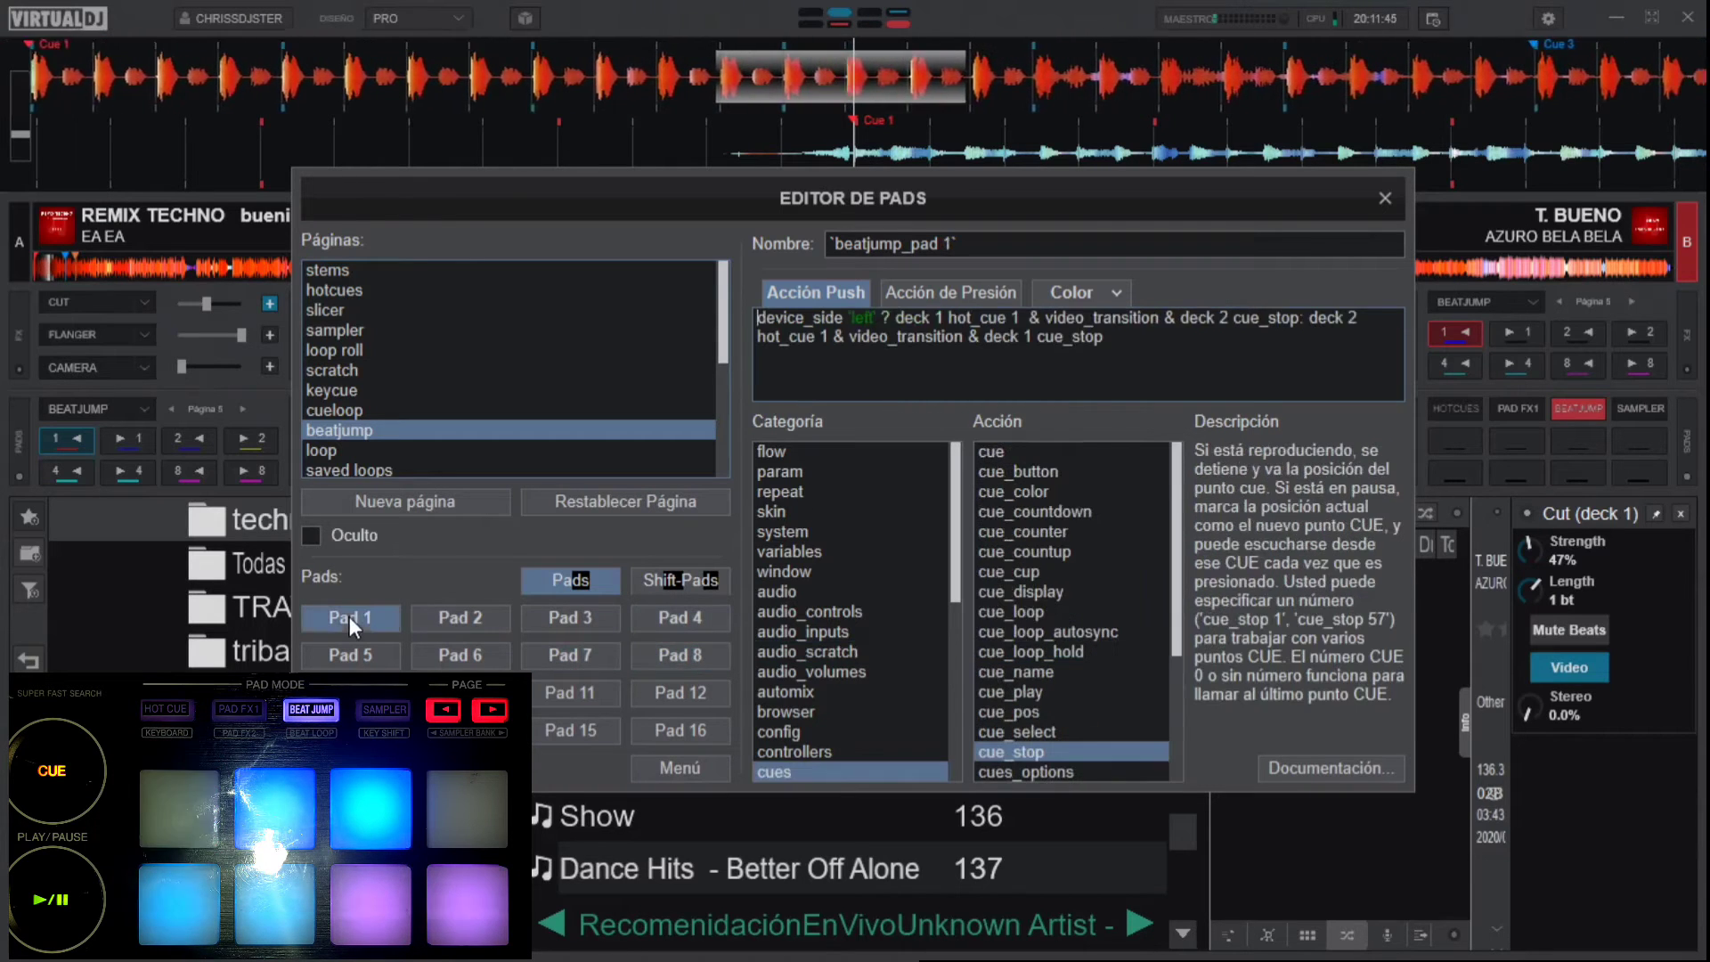
{"action": "left_click", "coordinate": [1071, 292]}
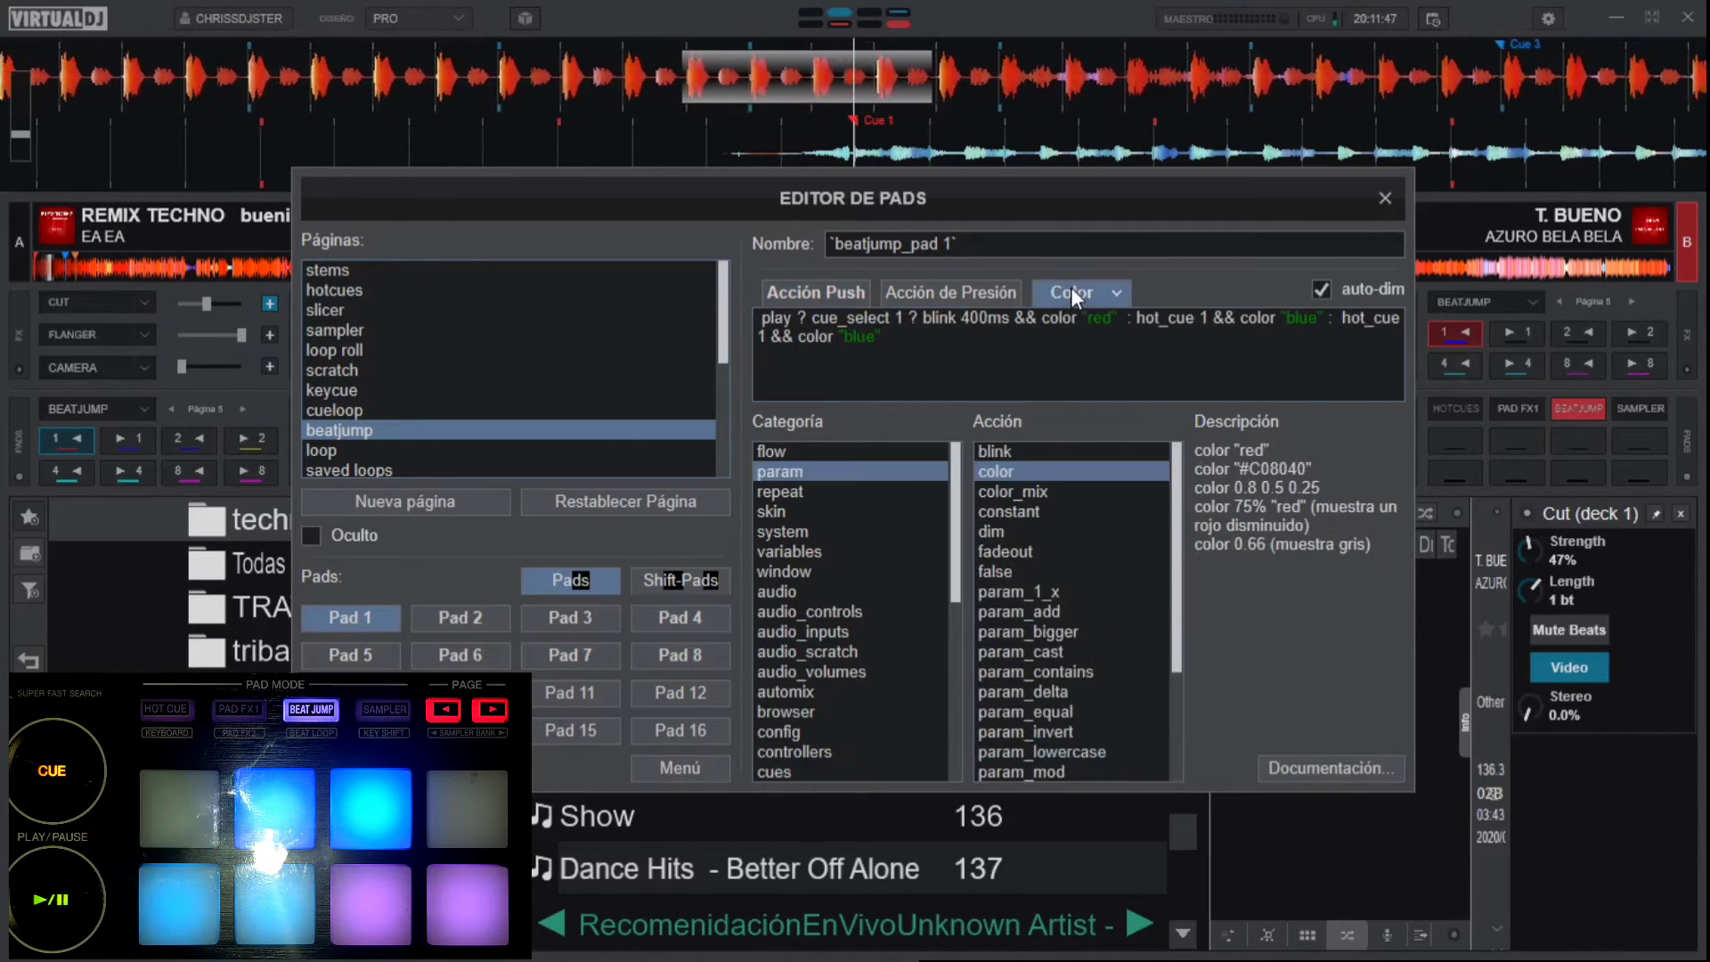
{"action": "left_click", "coordinate": [483, 614]}
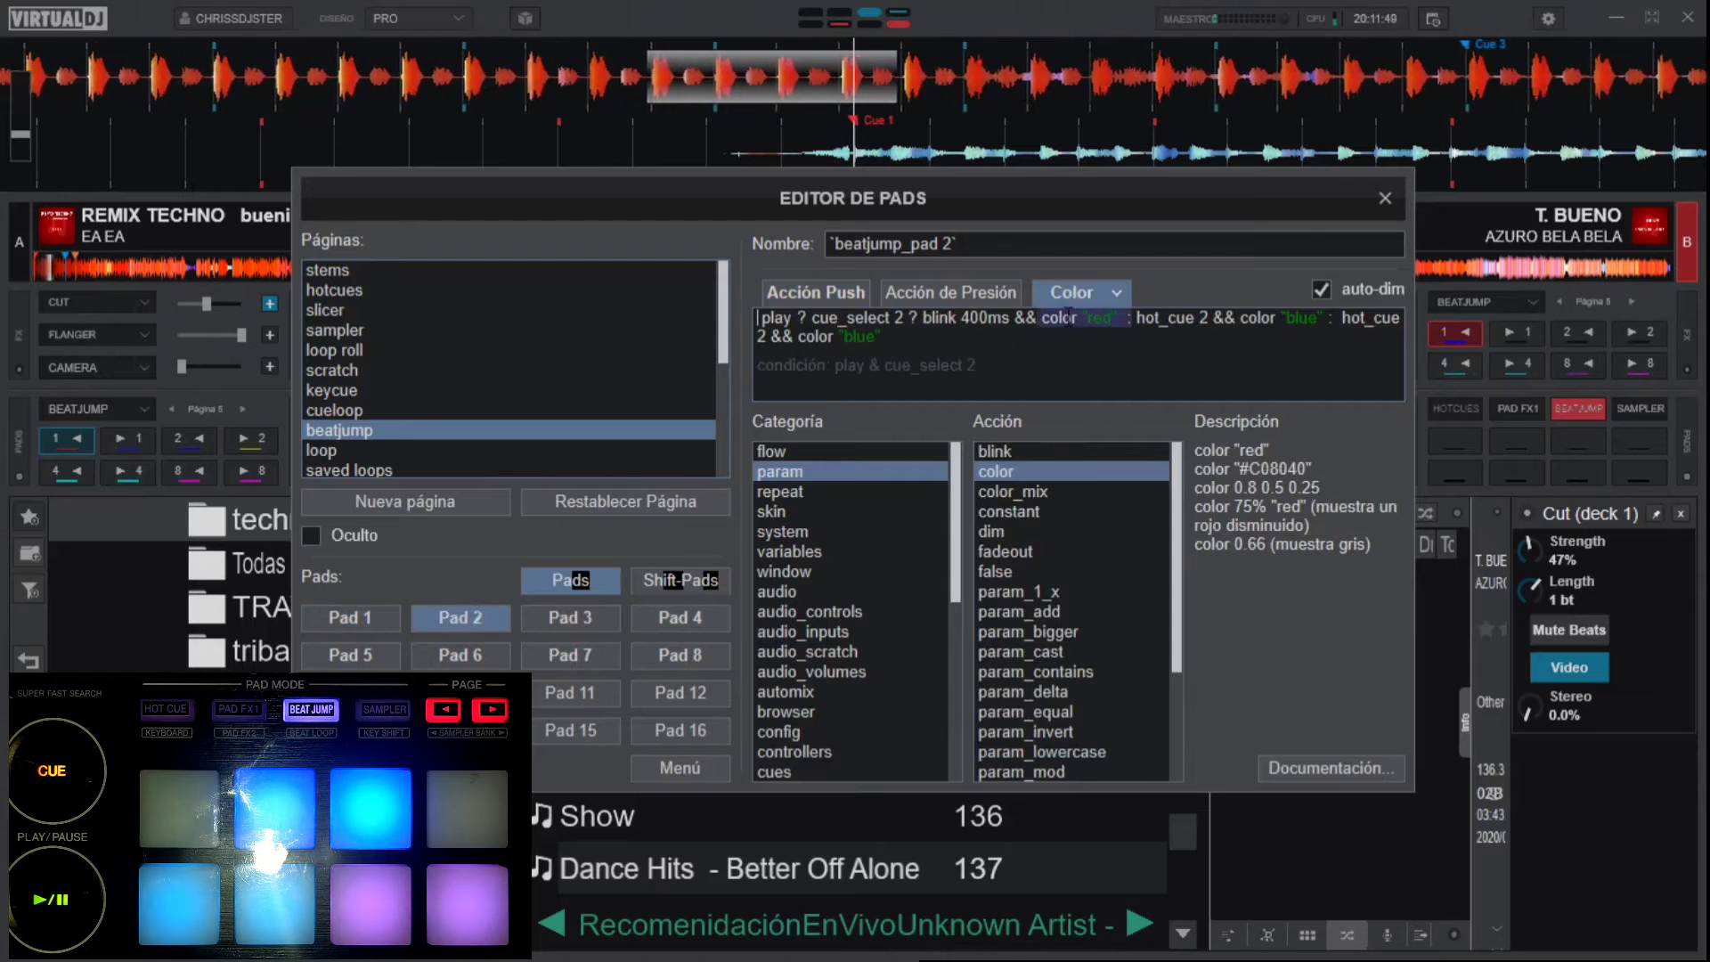
{"action": "left_click", "coordinate": [584, 614]}
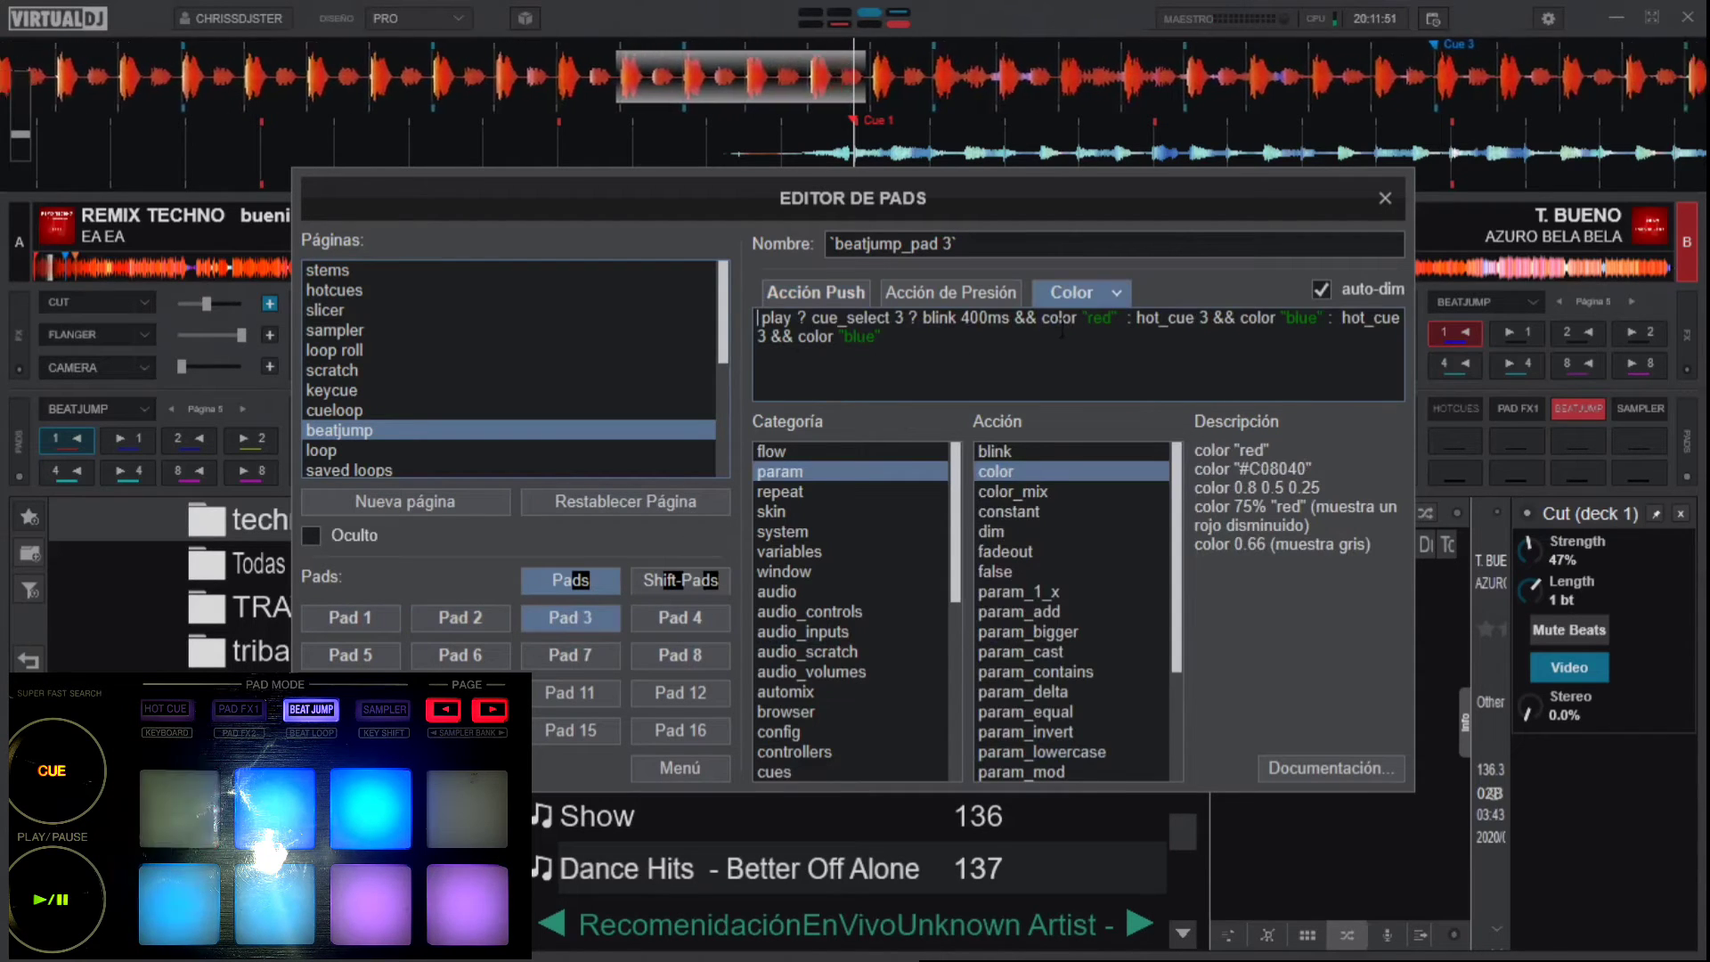
{"action": "left_click", "coordinate": [686, 612]}
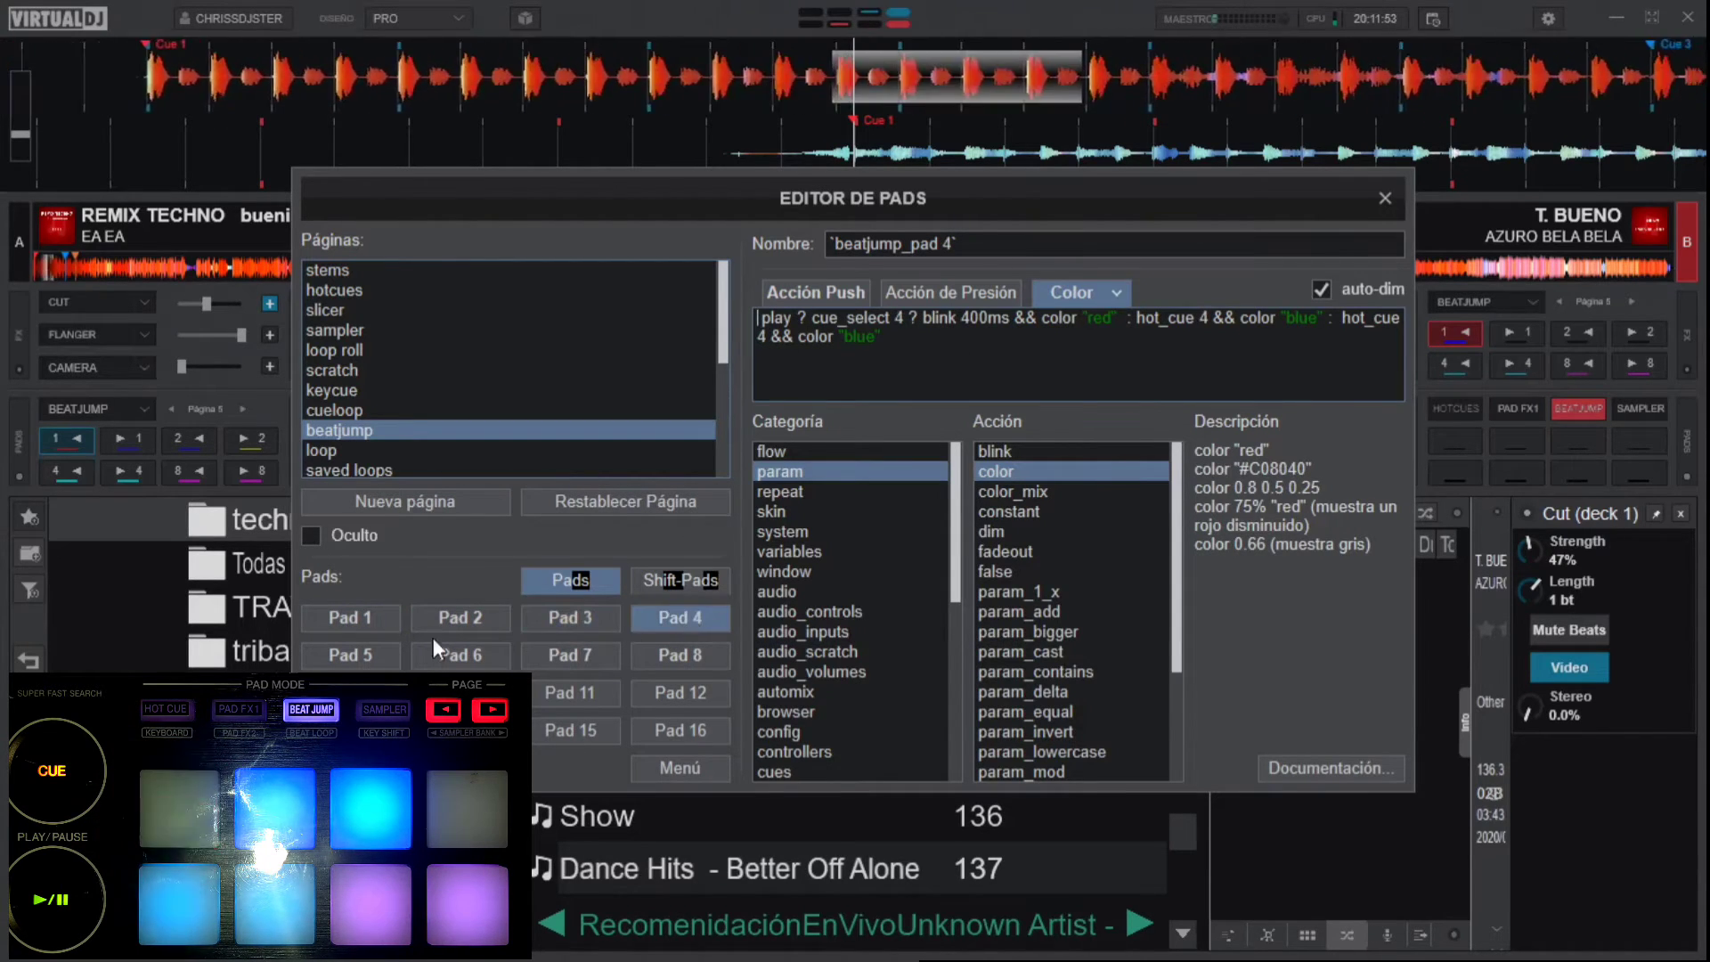
{"action": "left_click", "coordinate": [303, 617]}
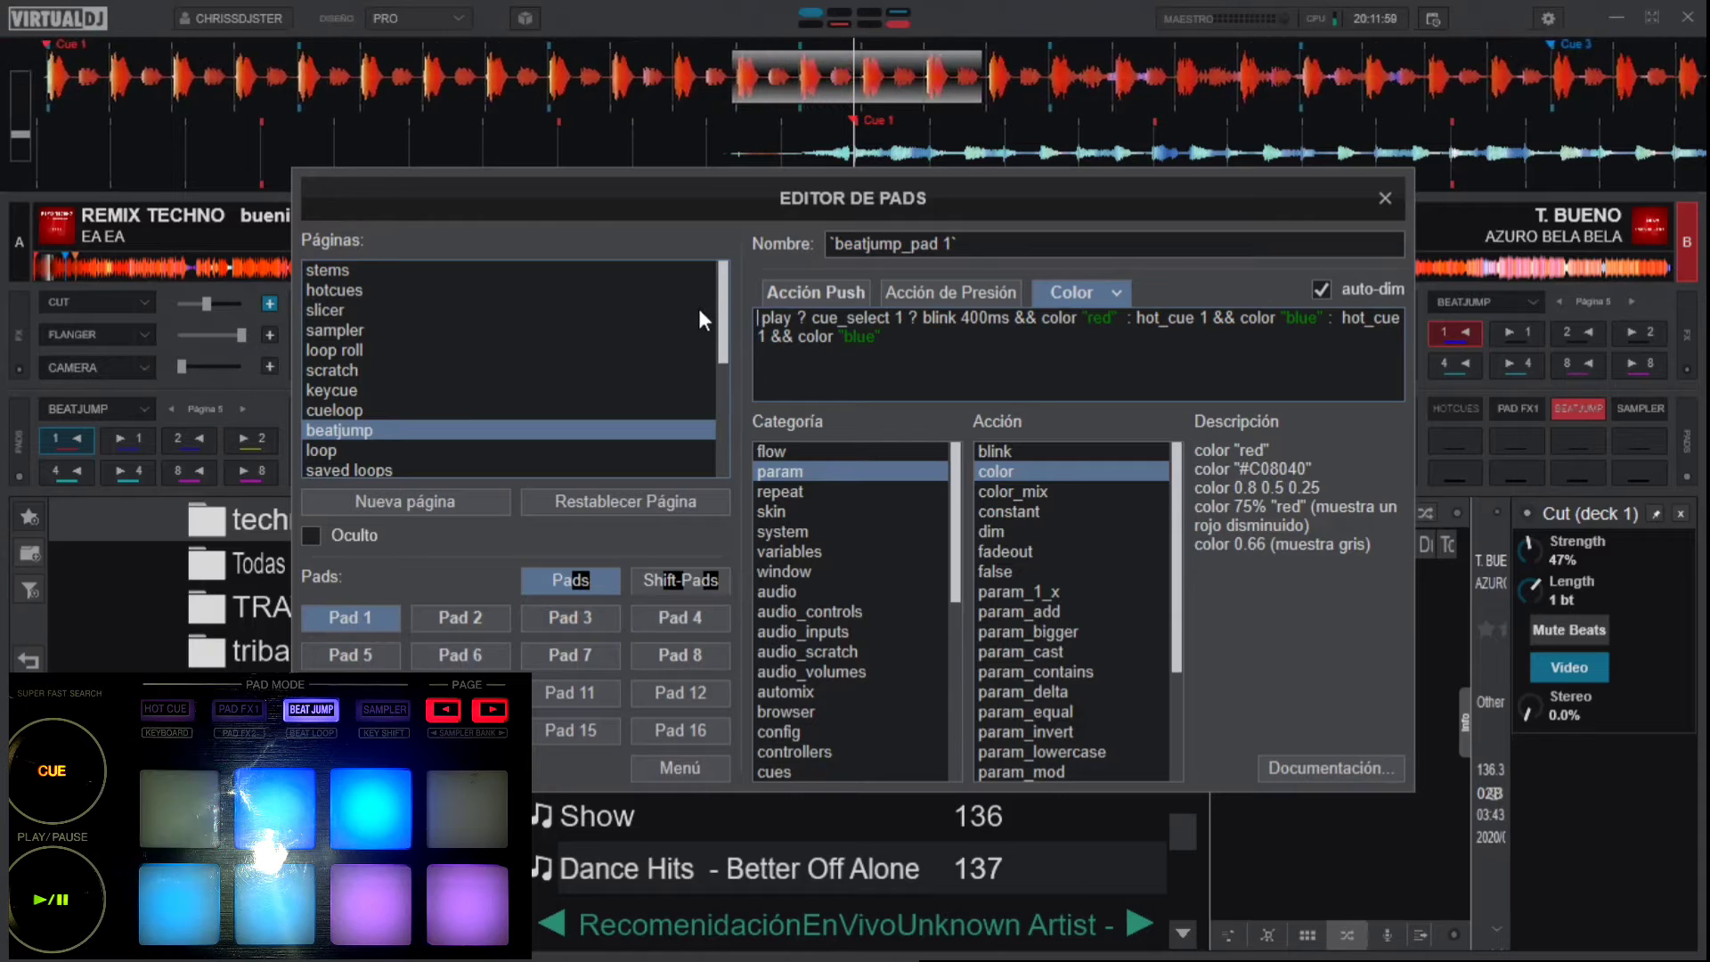
{"action": "left_click", "coordinate": [759, 318]}
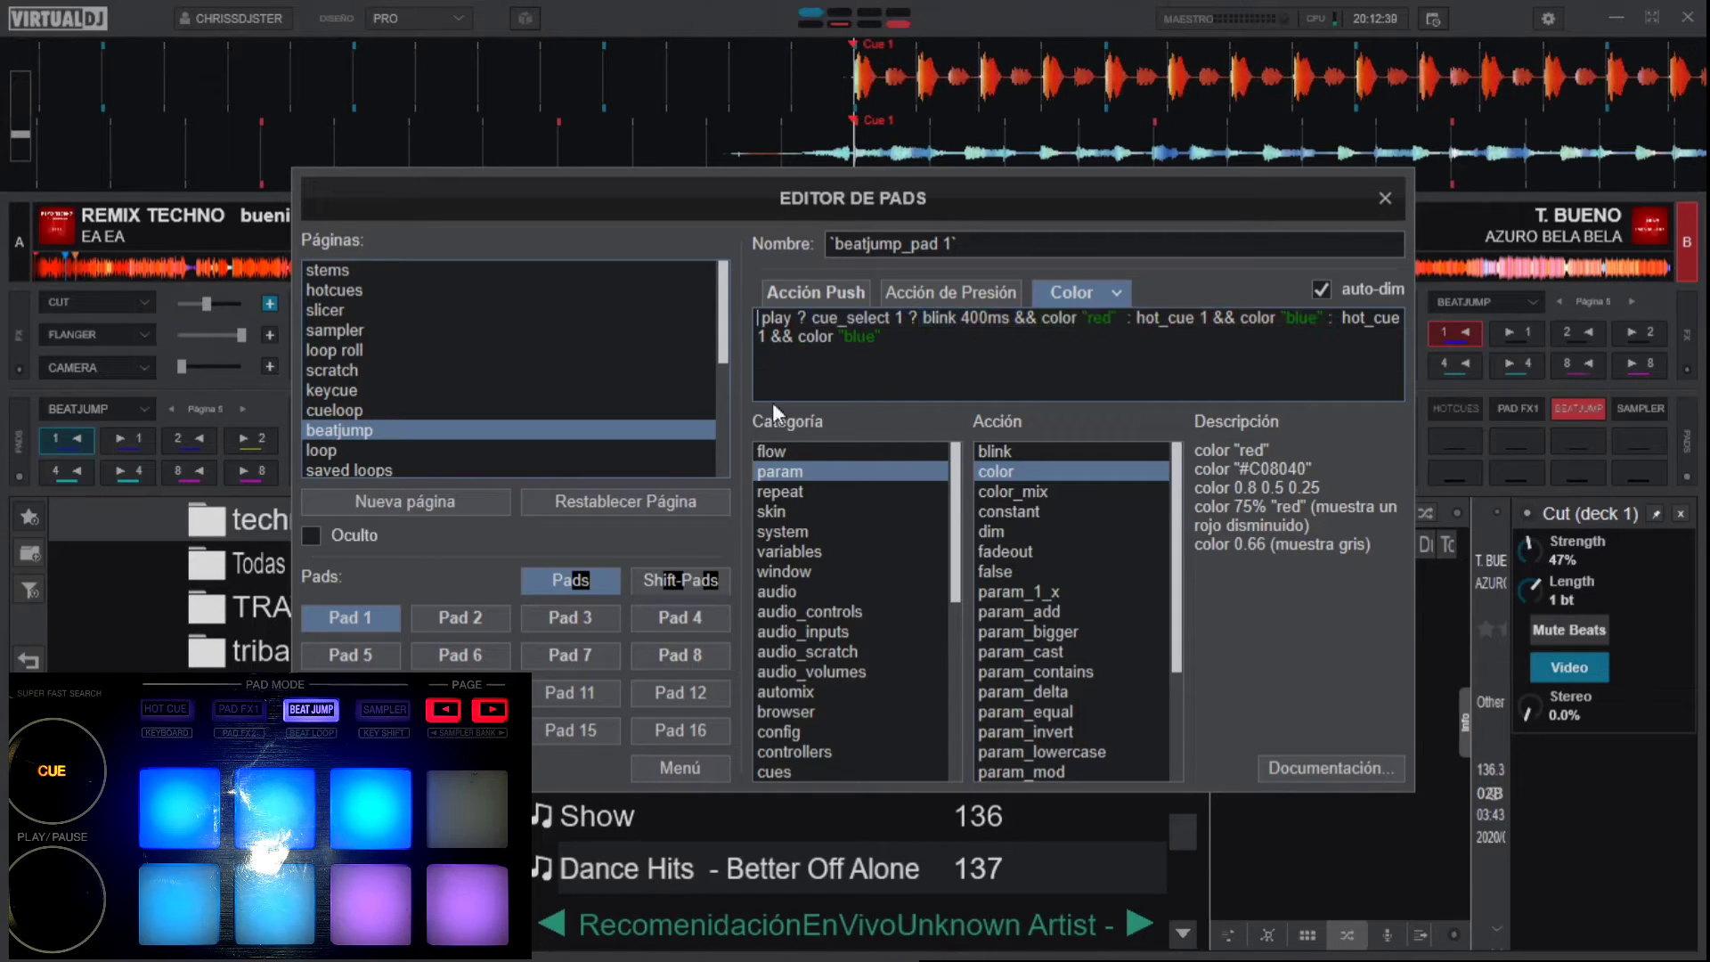
{"action": "left_click", "coordinate": [481, 618]}
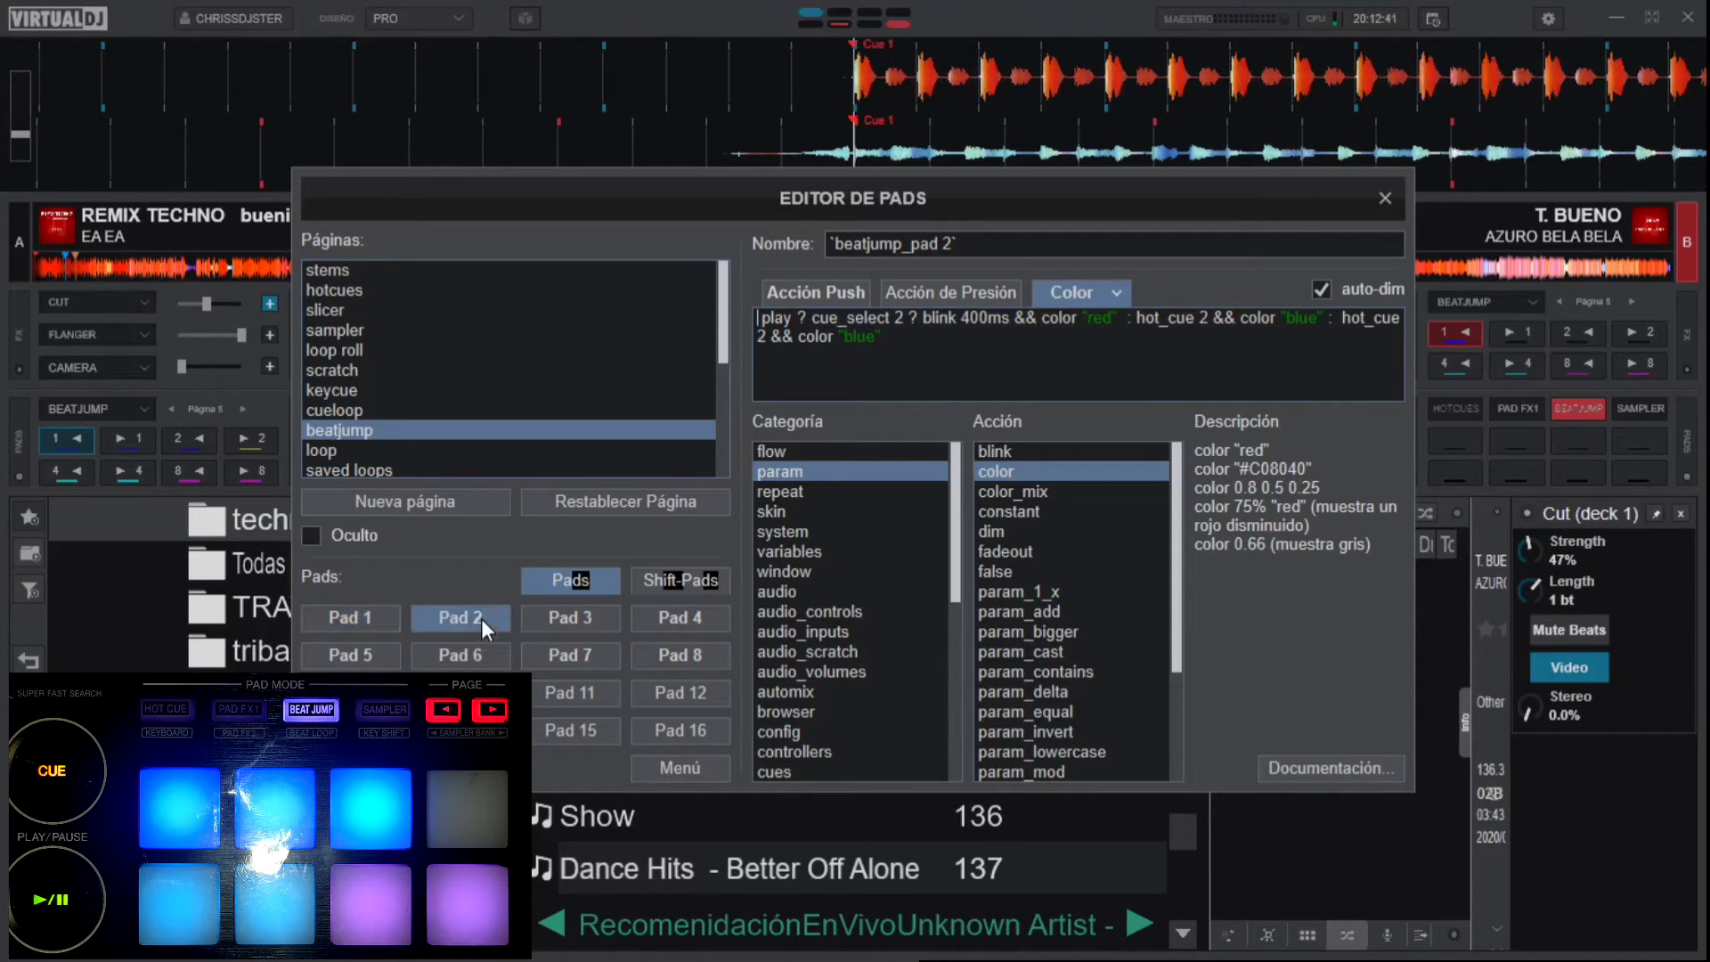
{"action": "left_click", "coordinate": [564, 623]}
{"action": "left_click", "coordinate": [653, 621]}
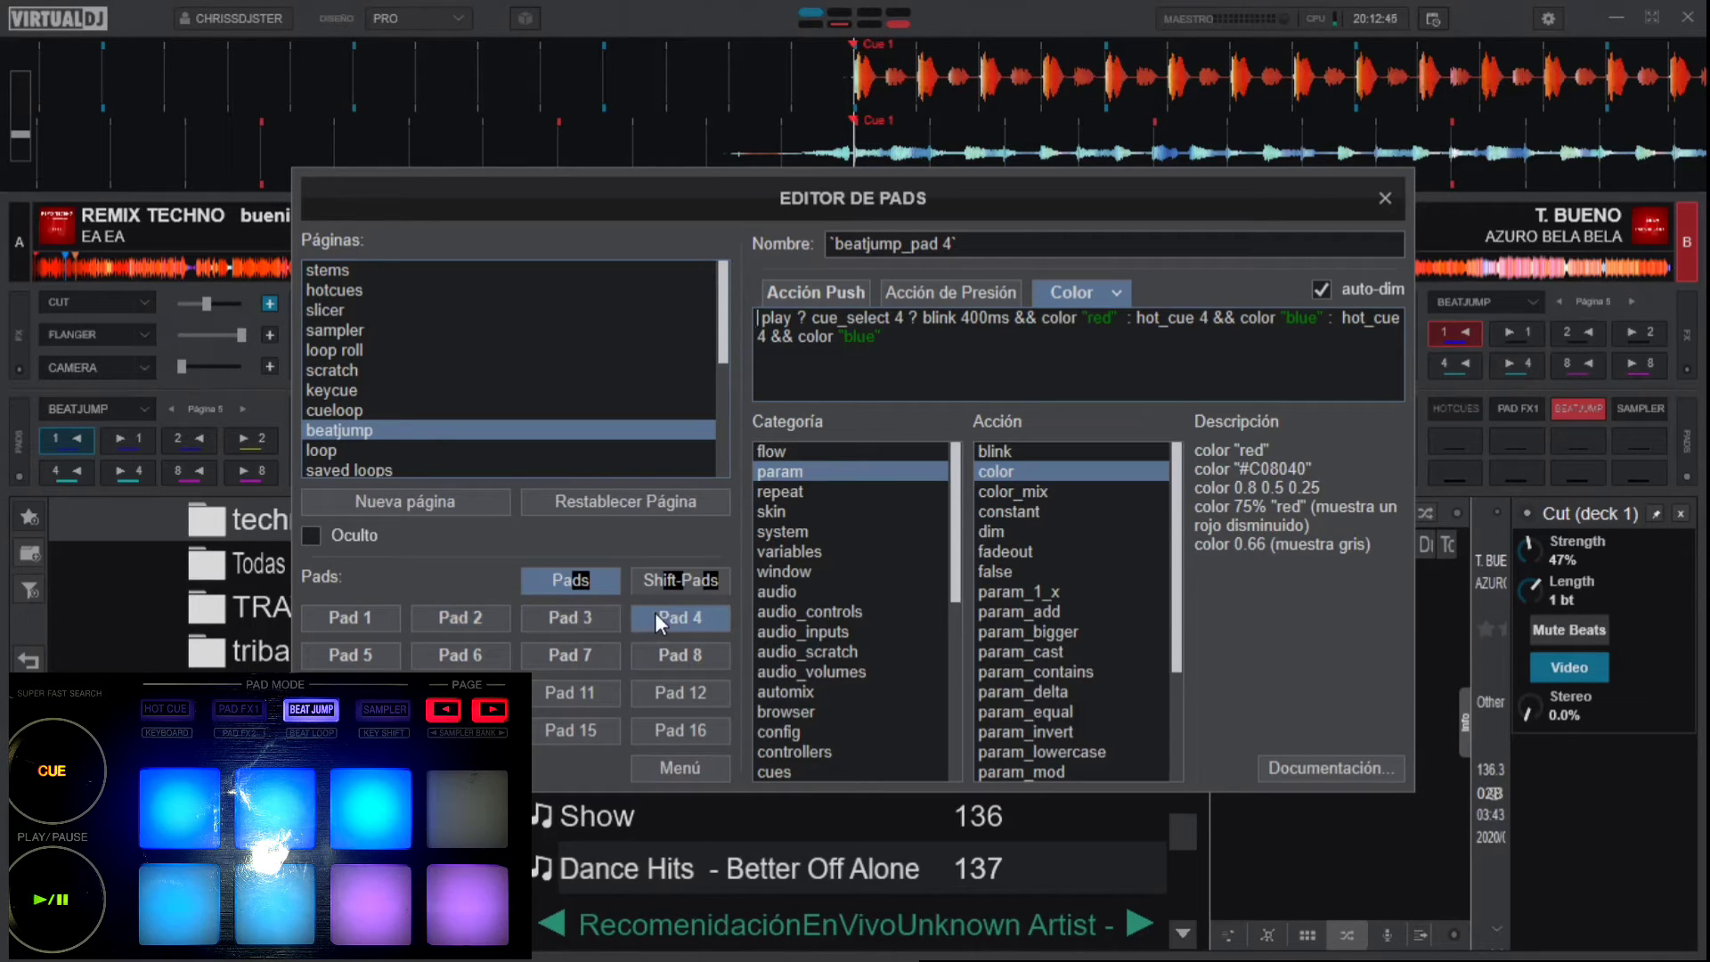
- Compare the color scripts of Pads 5 to 8 on the beatjump page
{"action": "left_click", "coordinate": [368, 659]}
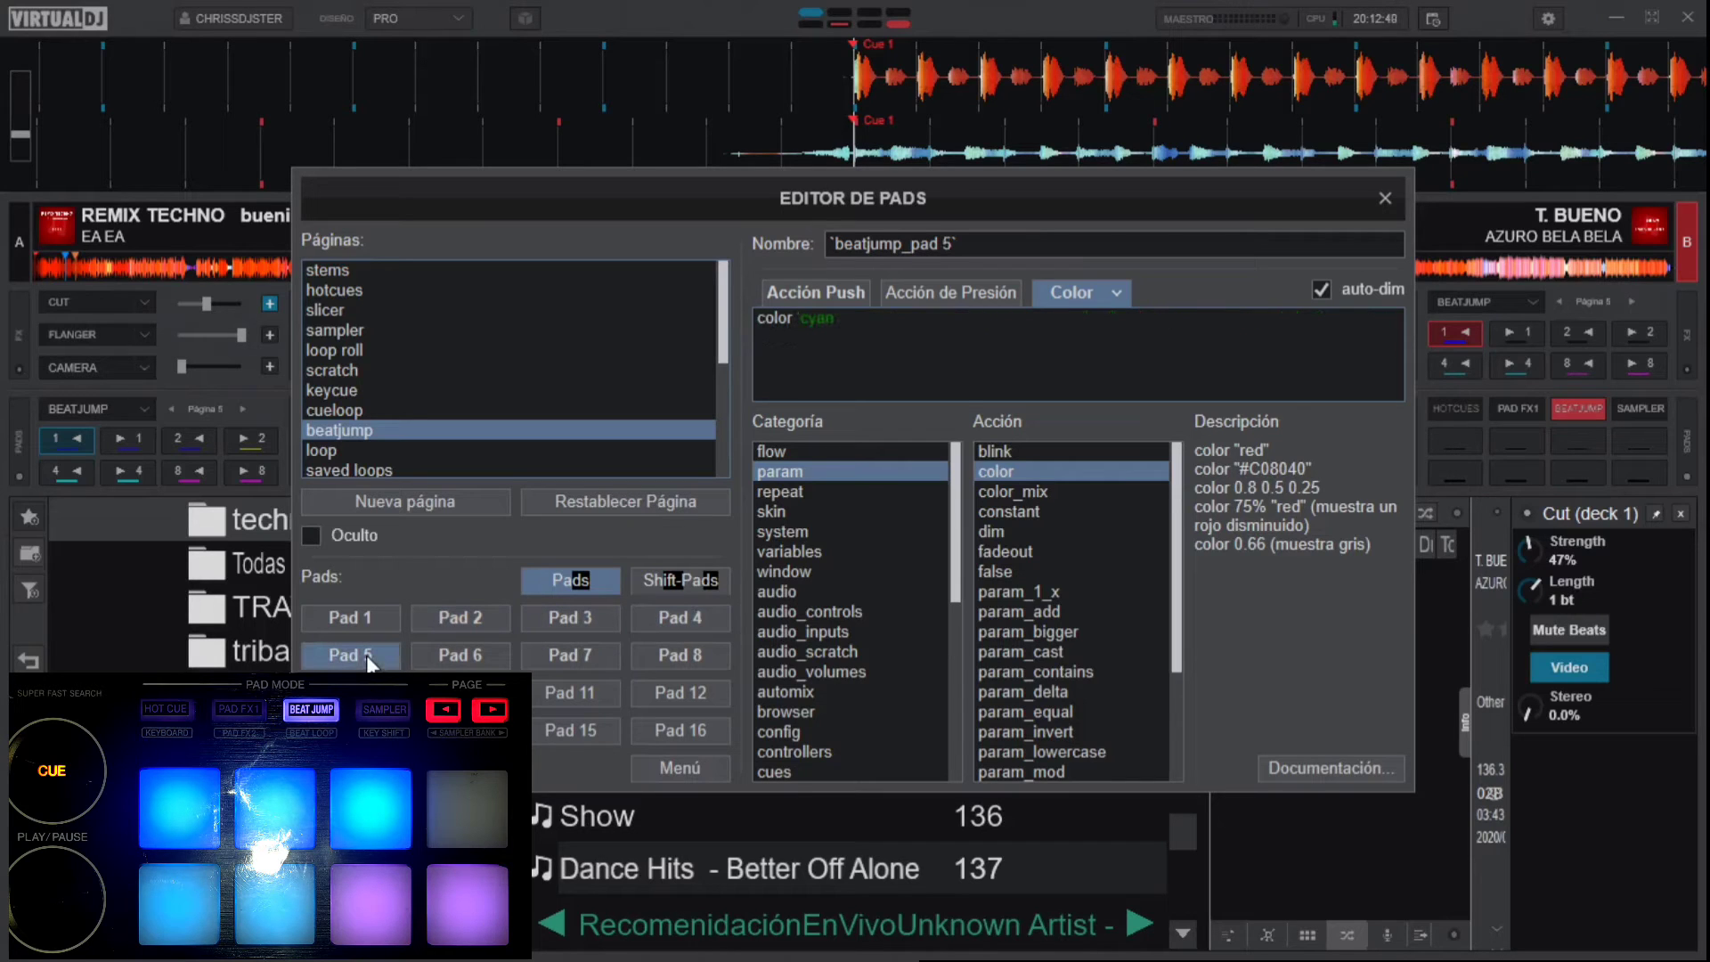
{"action": "left_click", "coordinate": [429, 654]}
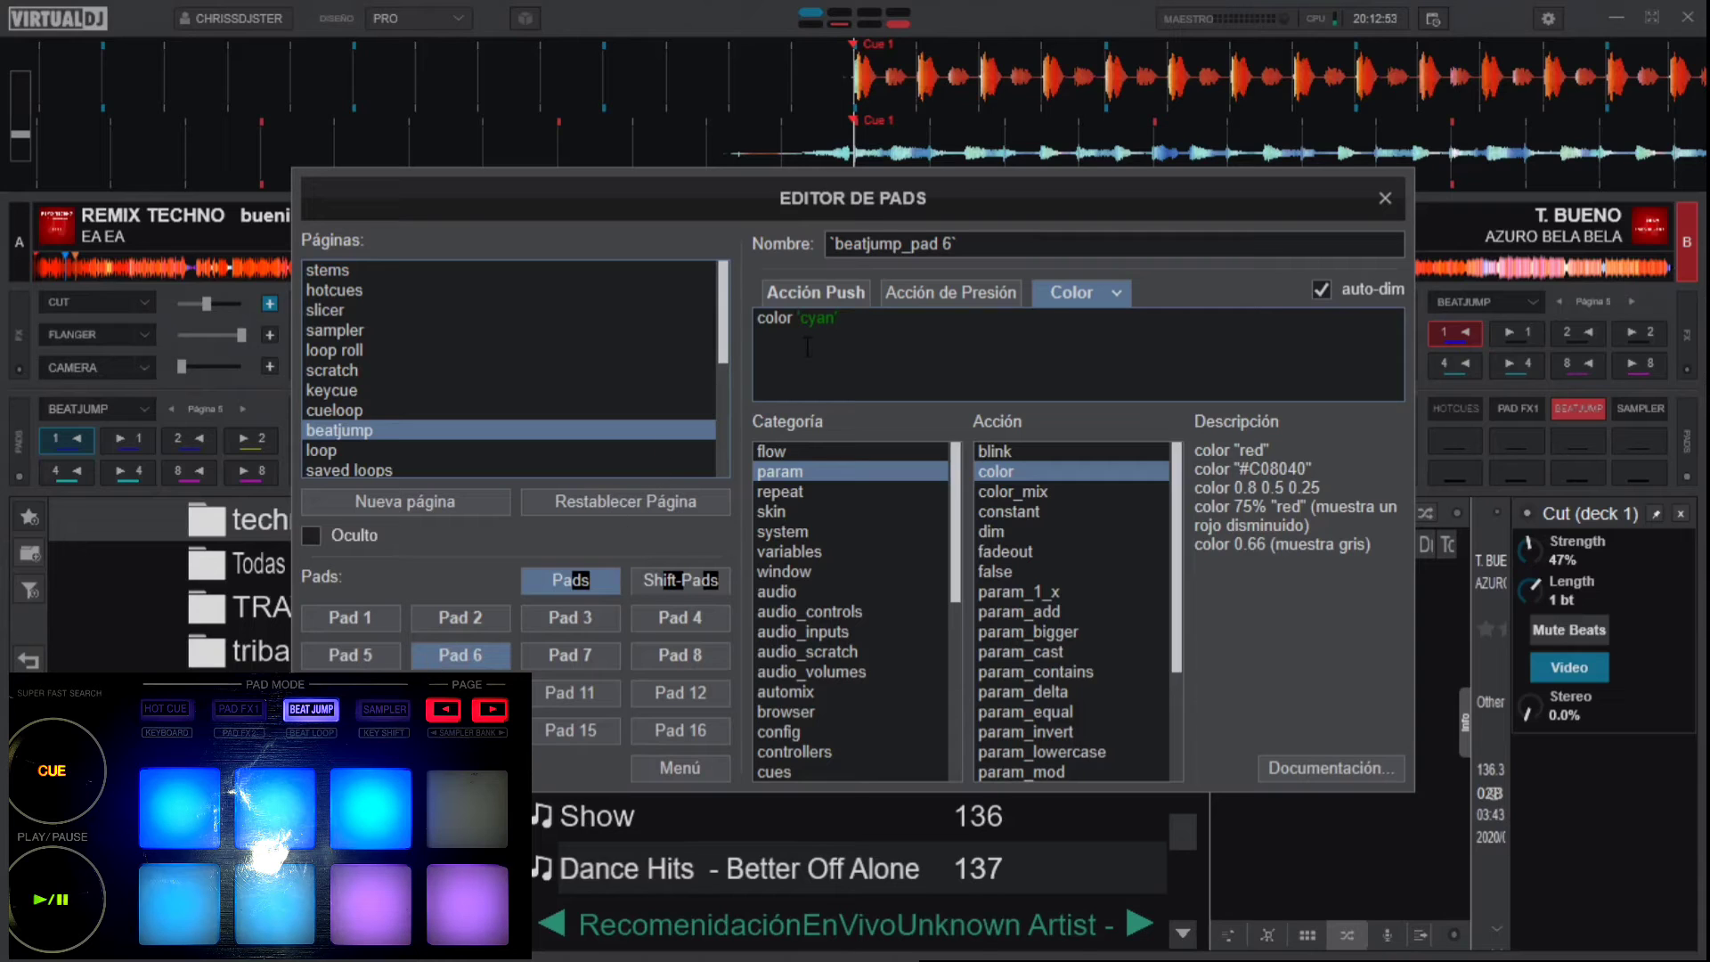
{"action": "left_click", "coordinate": [586, 644]}
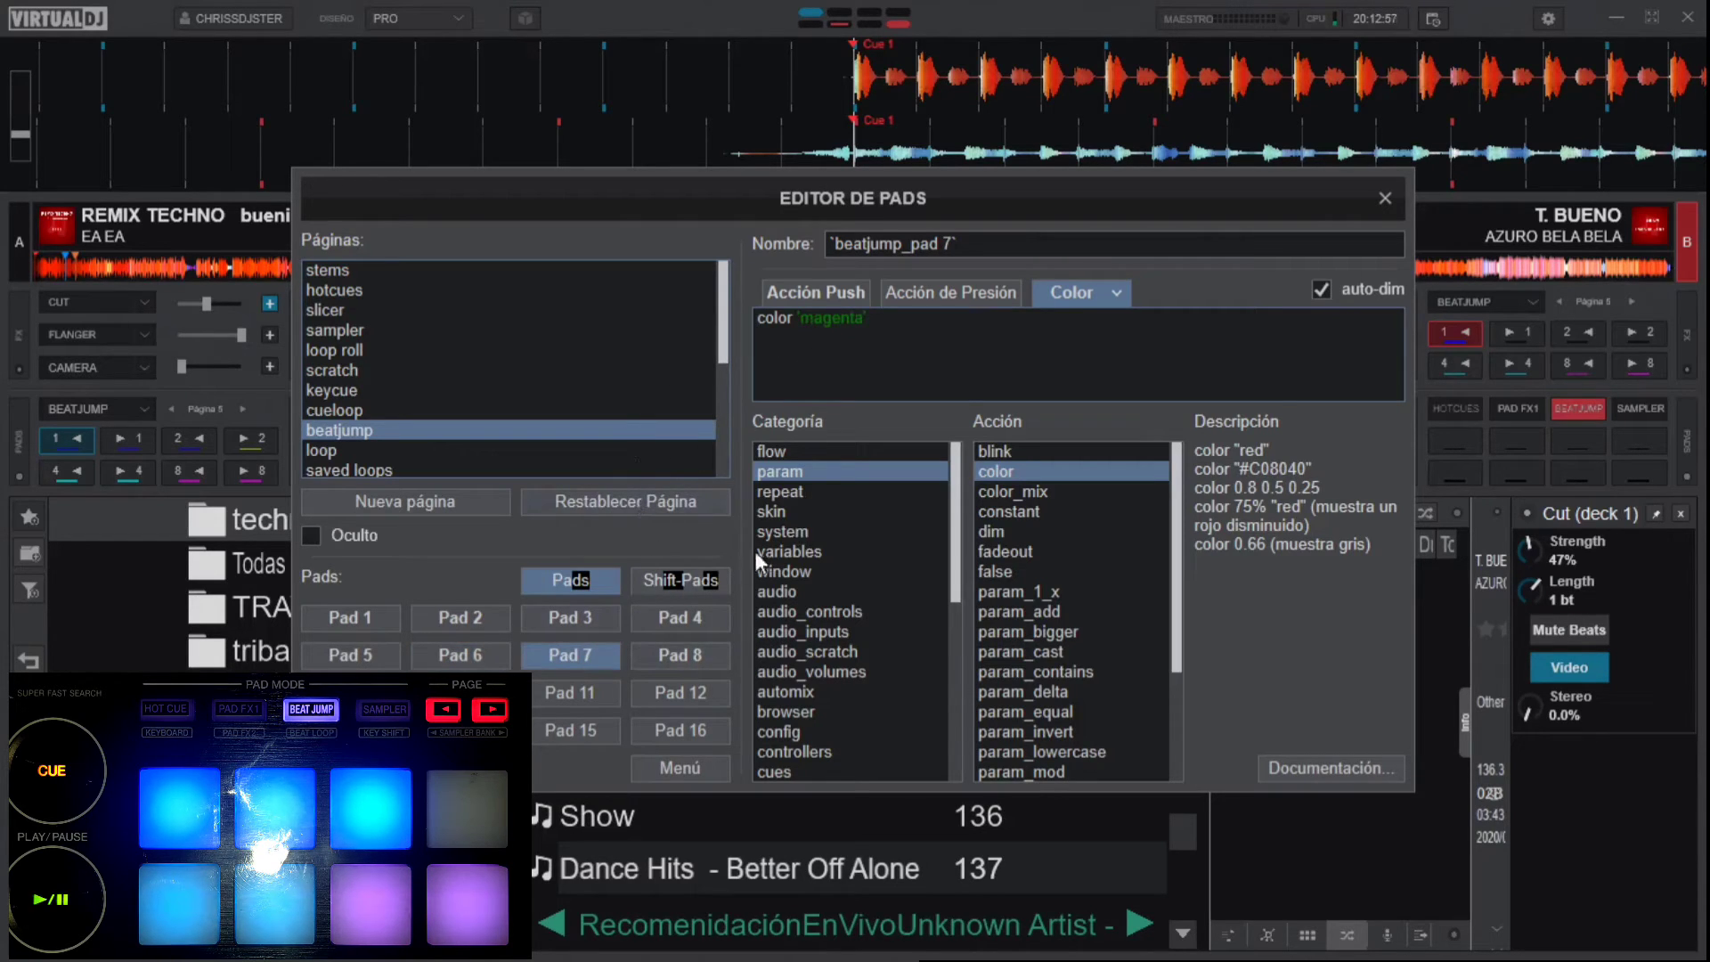
{"action": "left_click", "coordinate": [665, 651]}
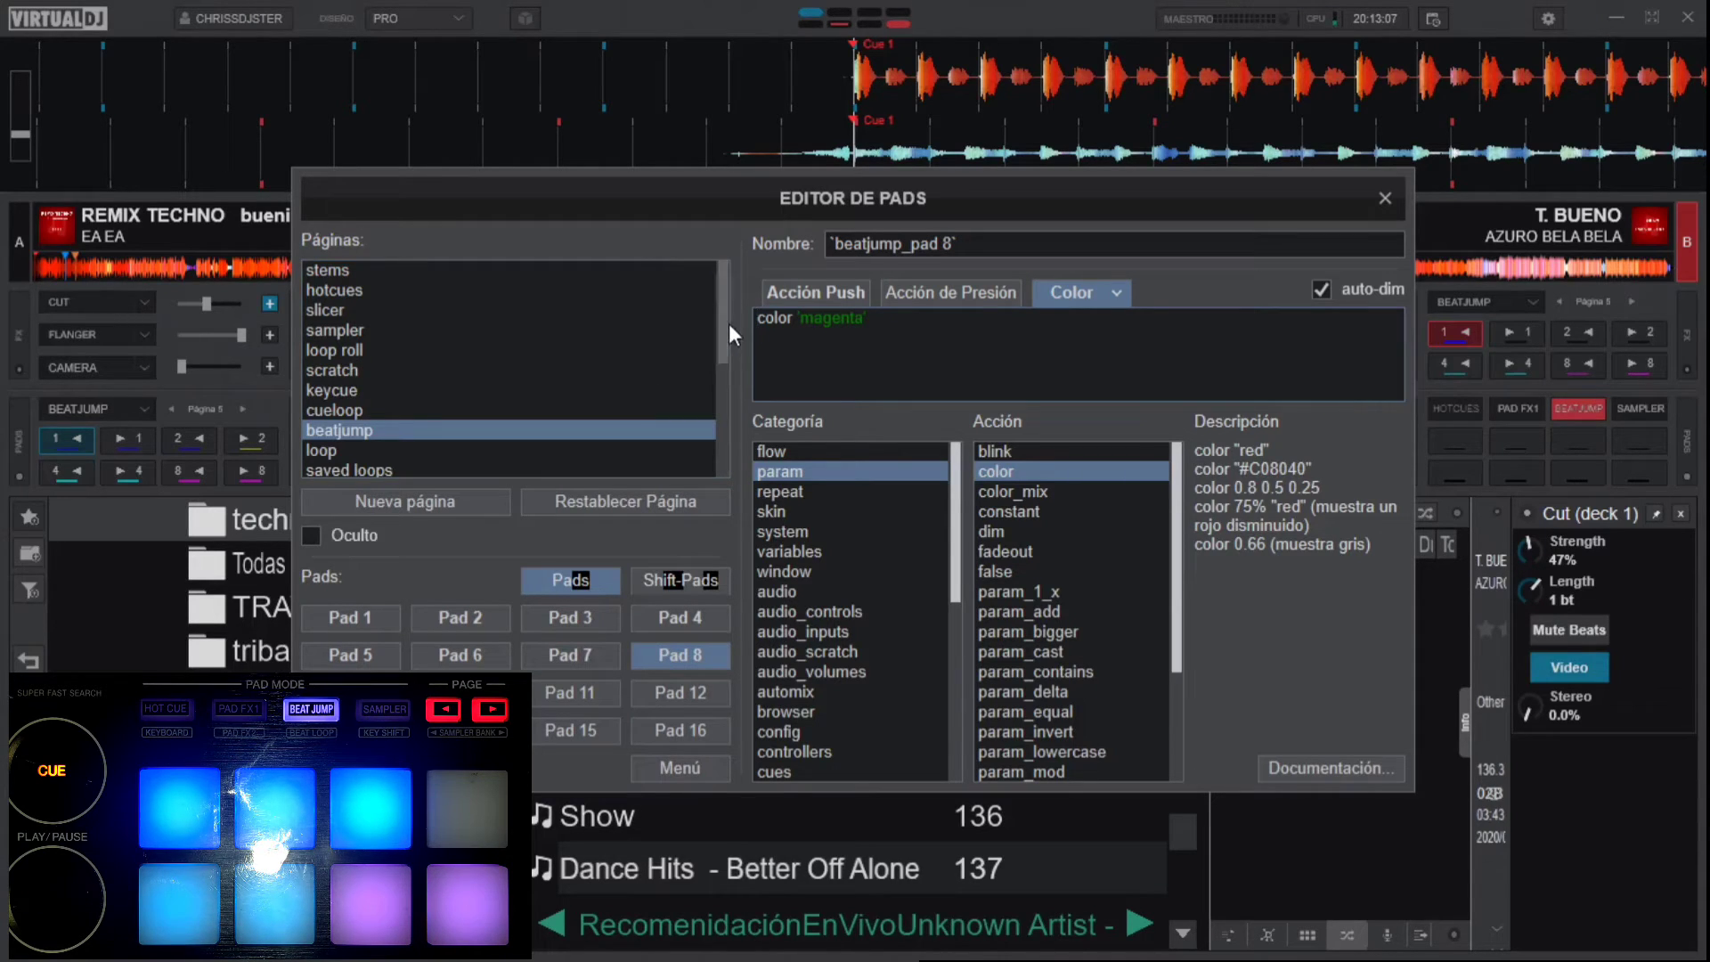
- Open the PAD FX1 page in the pad editor and show the push action of Pad 2
{"action": "left_click_drag", "start_coordinate": [729, 324], "coordinate": [725, 451]}
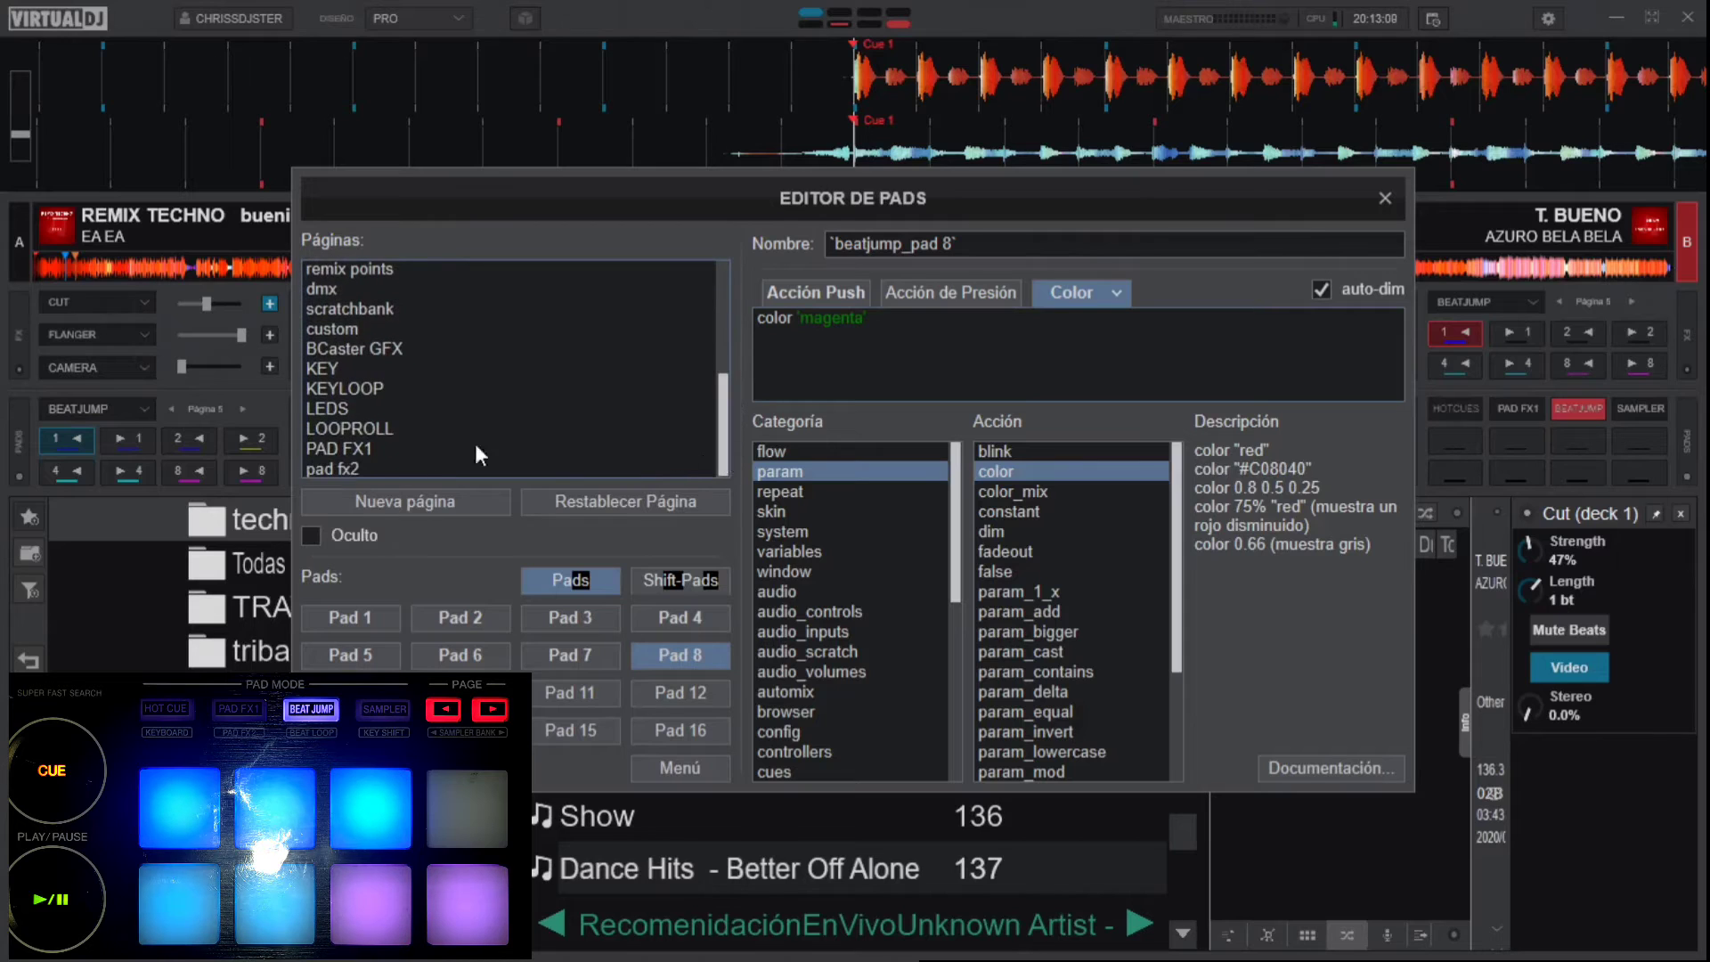
{"action": "left_click", "coordinate": [345, 447]}
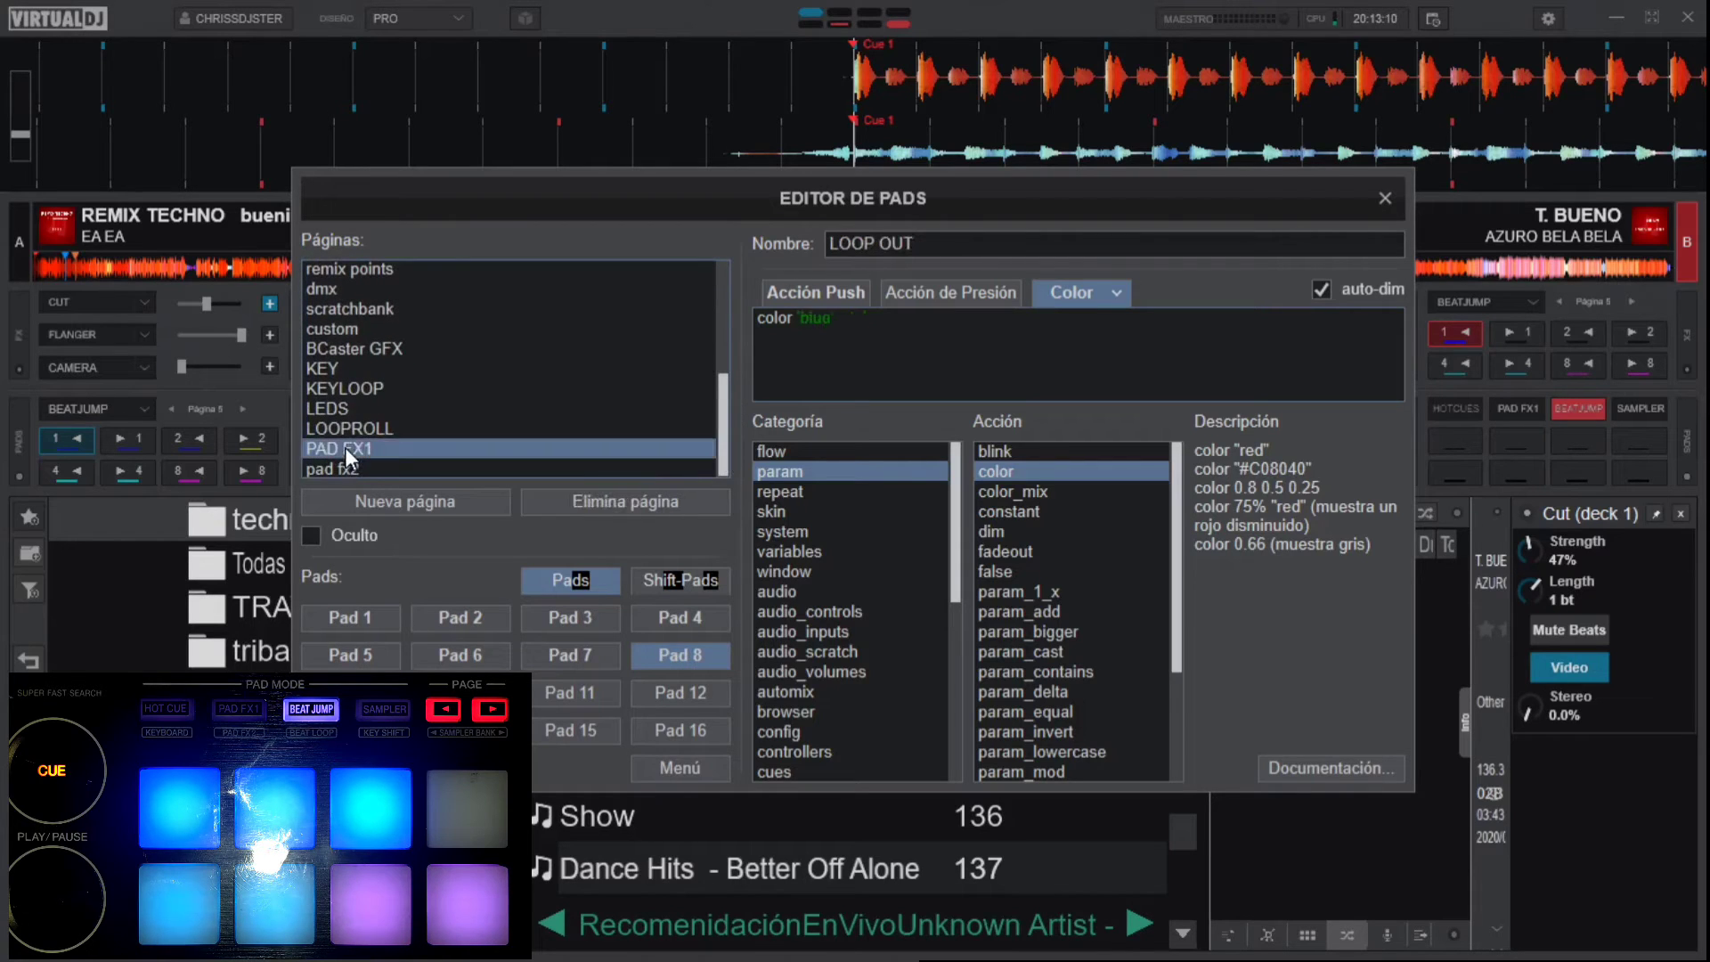
{"action": "left_click", "coordinate": [349, 627]}
{"action": "left_click", "coordinate": [452, 618]}
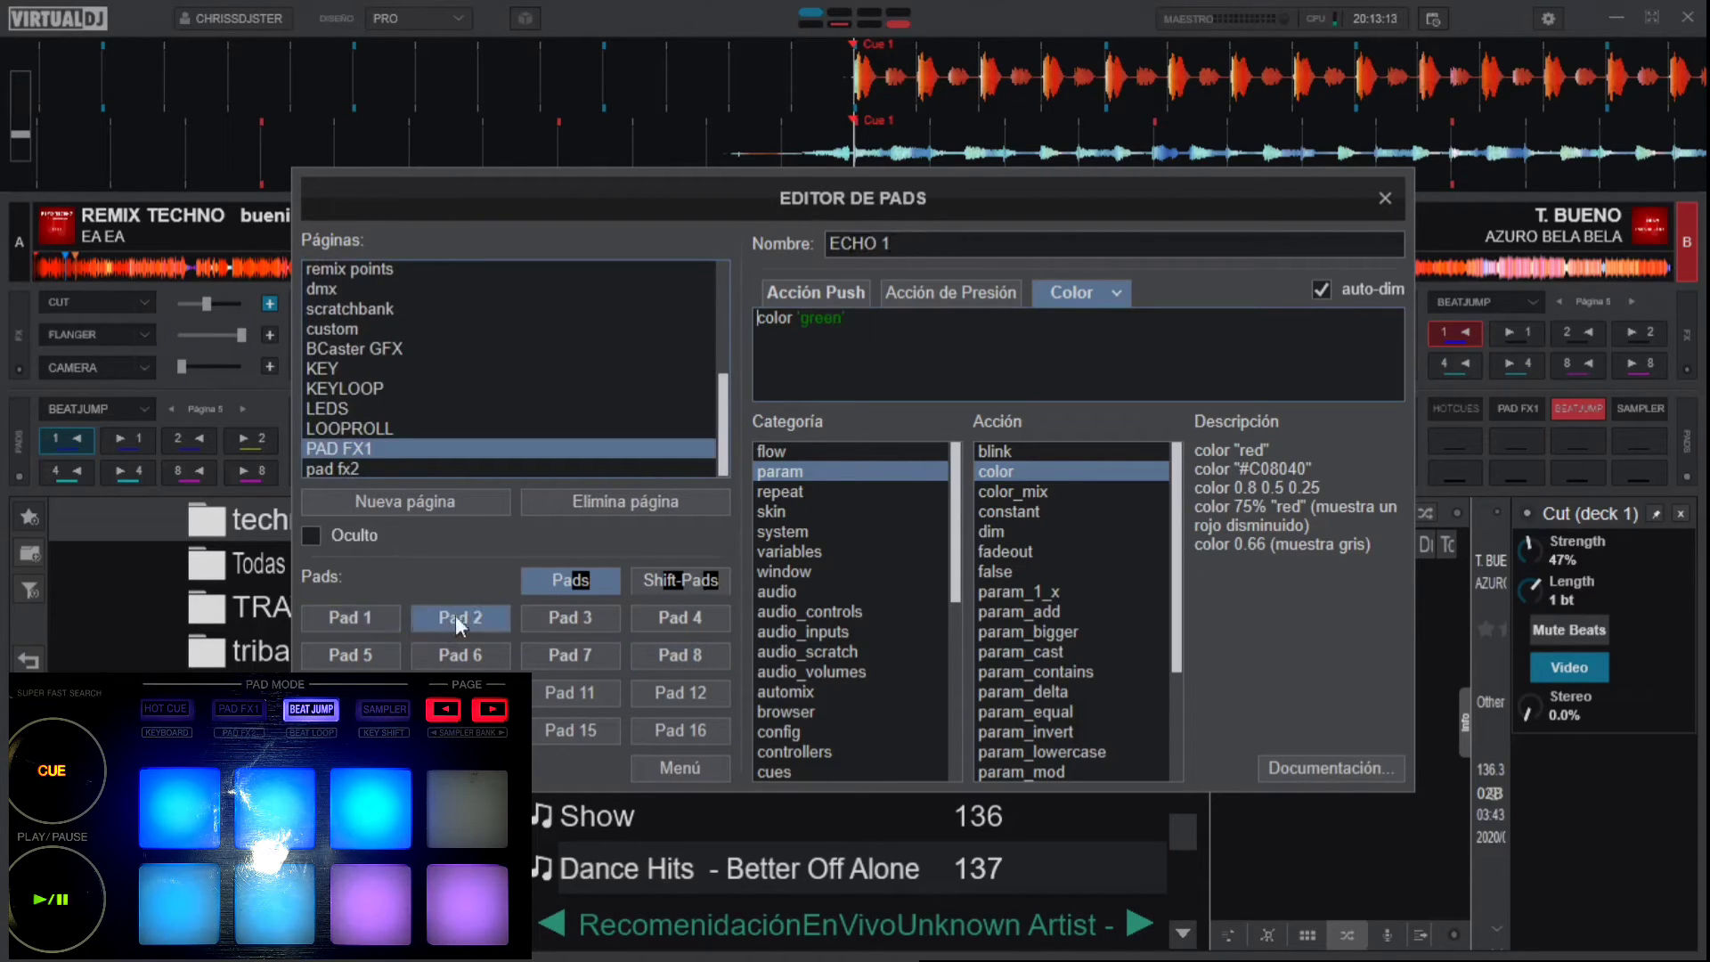
{"action": "left_click", "coordinate": [769, 296]}
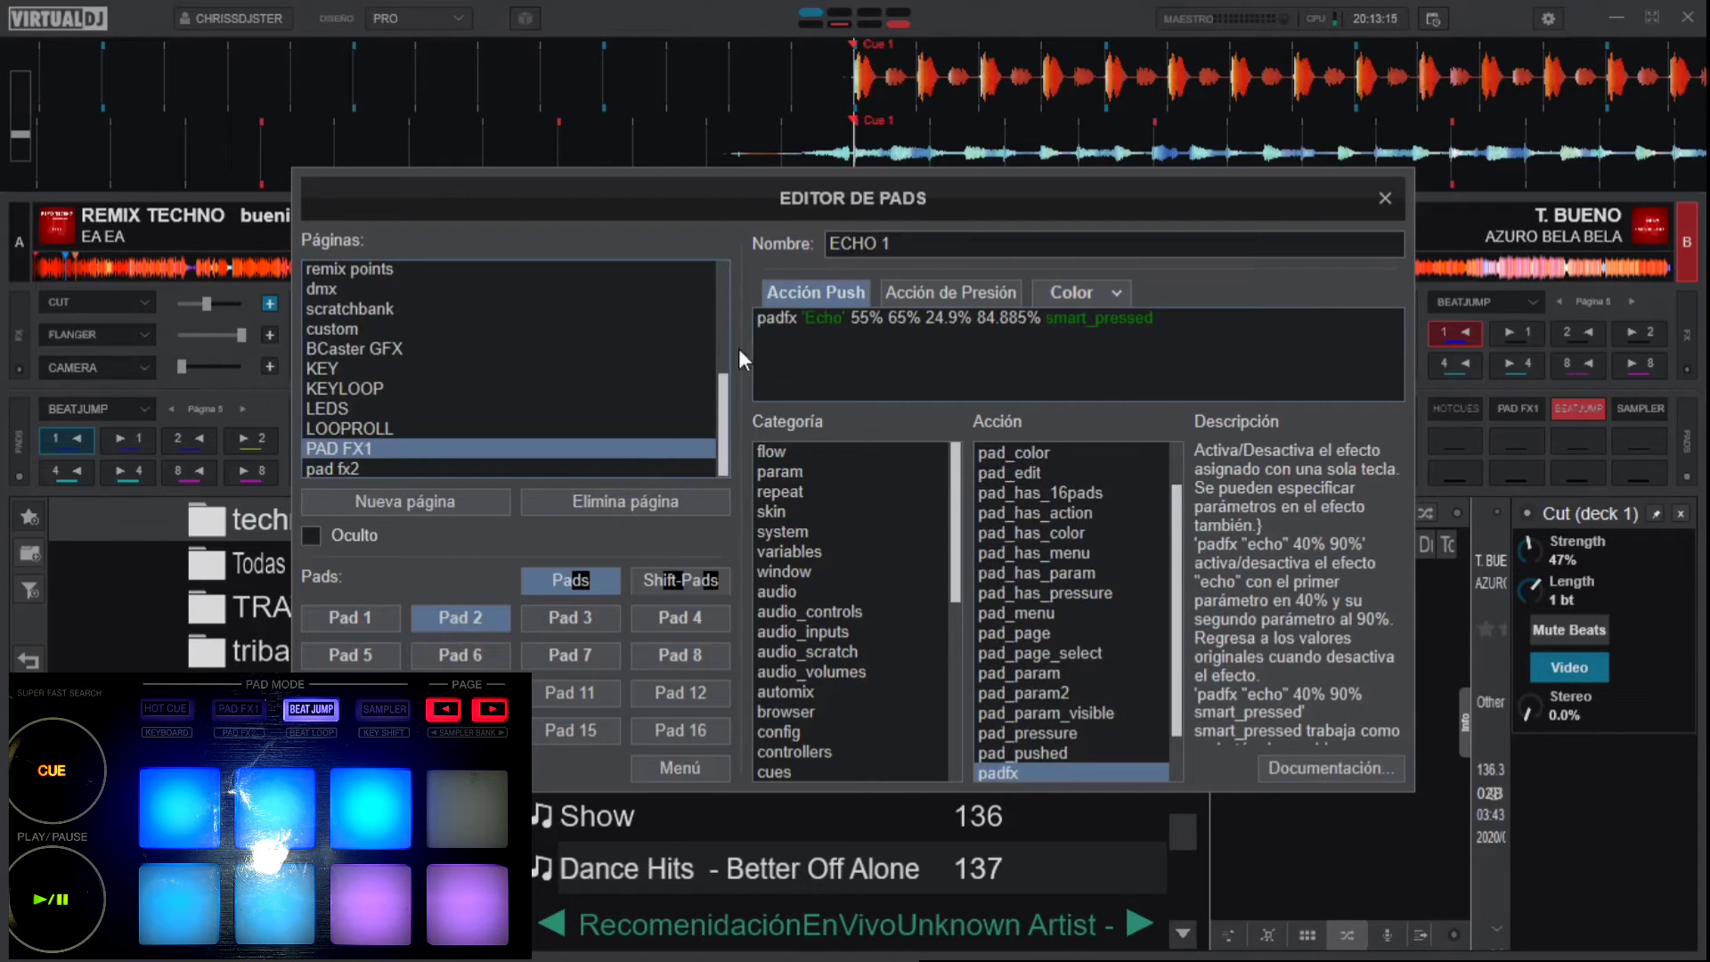
- Examine the padfx Echo, Phaser and Flanger scripts in the push actions of PAD FX1 Pads 1 to 4
{"action": "left_click", "coordinate": [371, 617]}
{"action": "left_click", "coordinate": [451, 623]}
{"action": "left_click", "coordinate": [574, 621]}
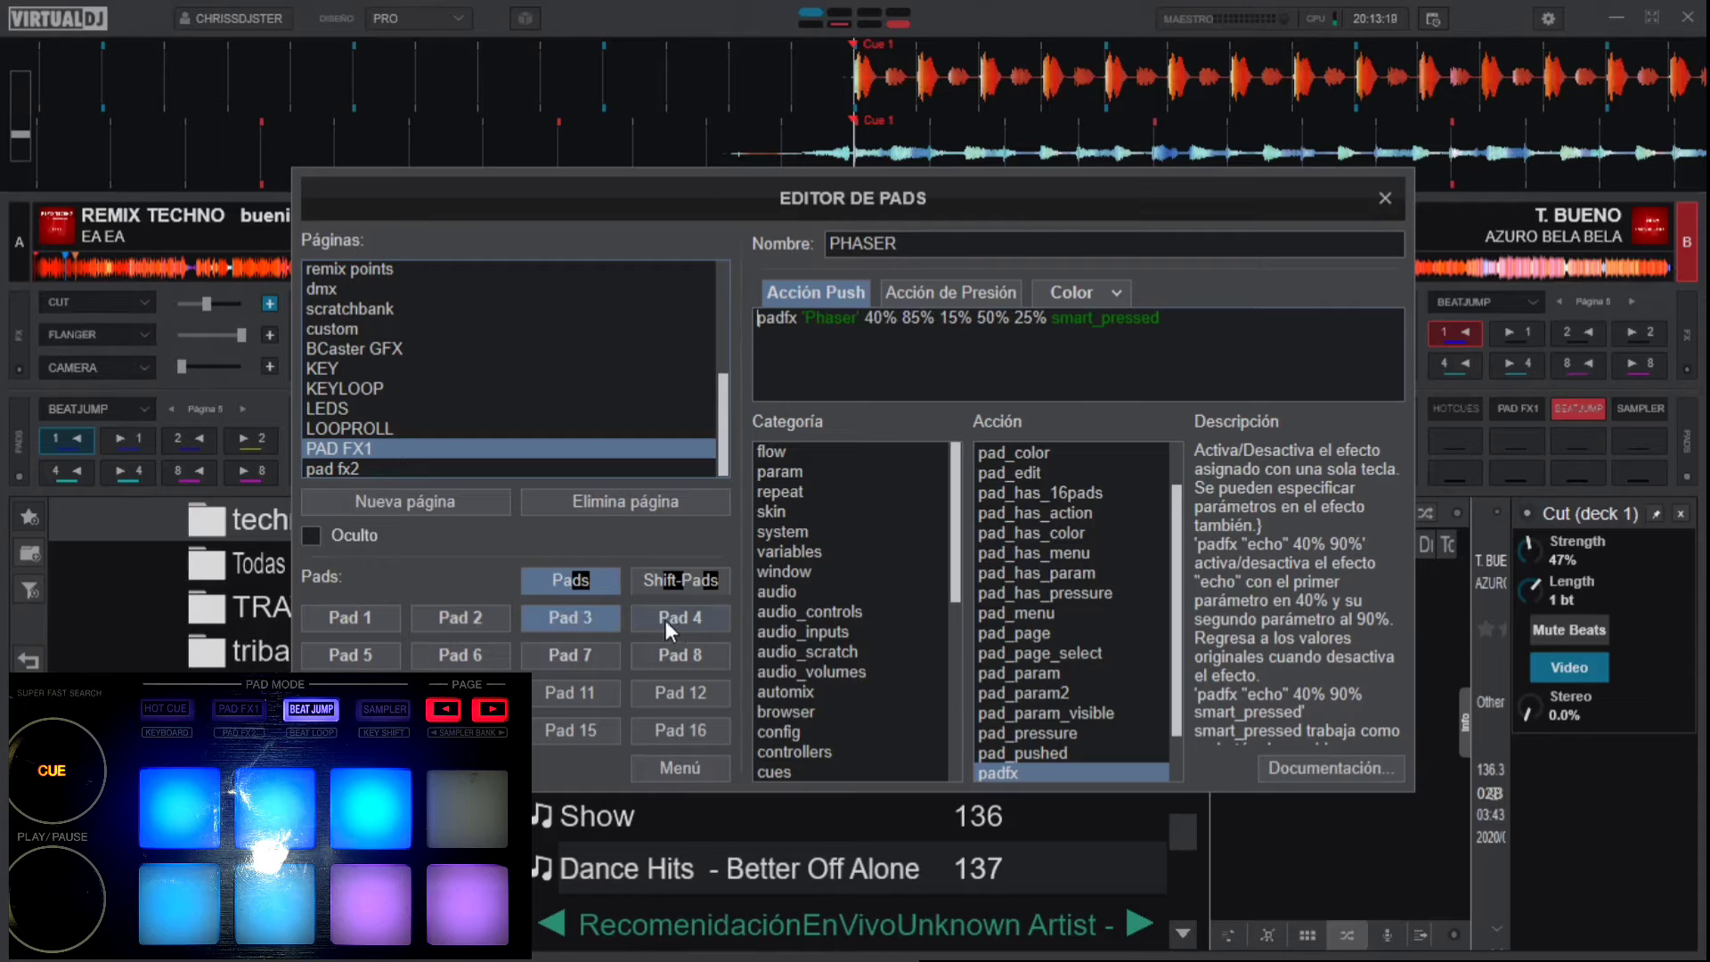
{"action": "left_click", "coordinate": [341, 612]}
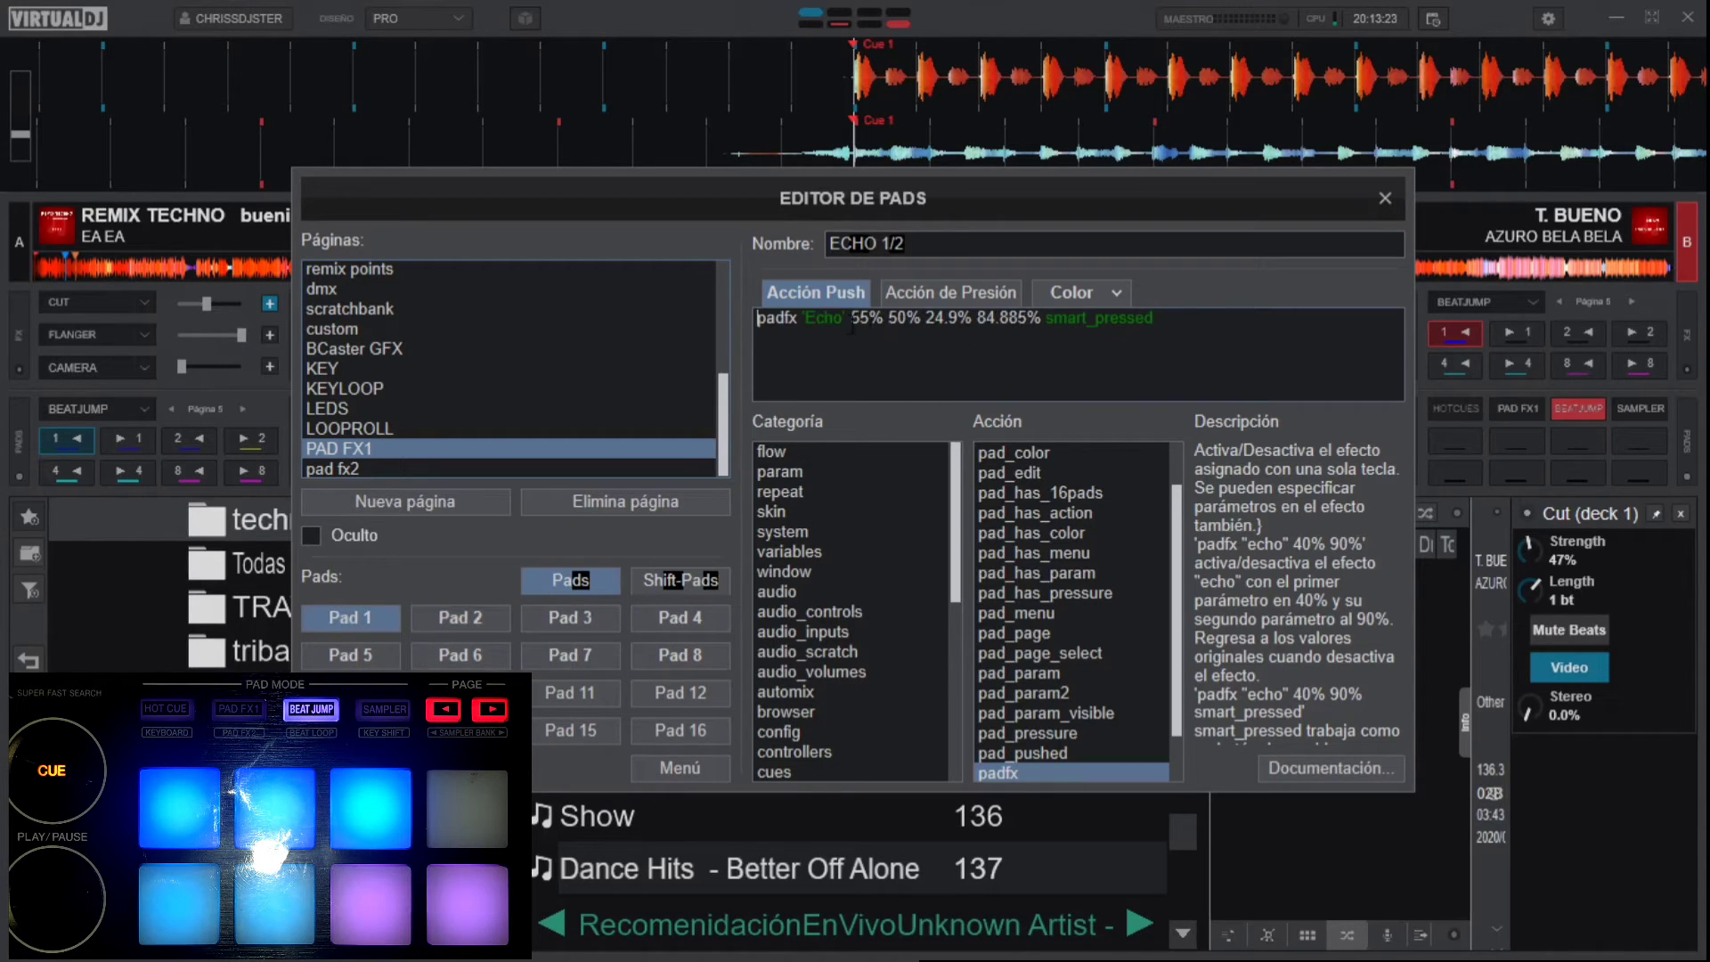
{"action": "left_click", "coordinate": [478, 617]}
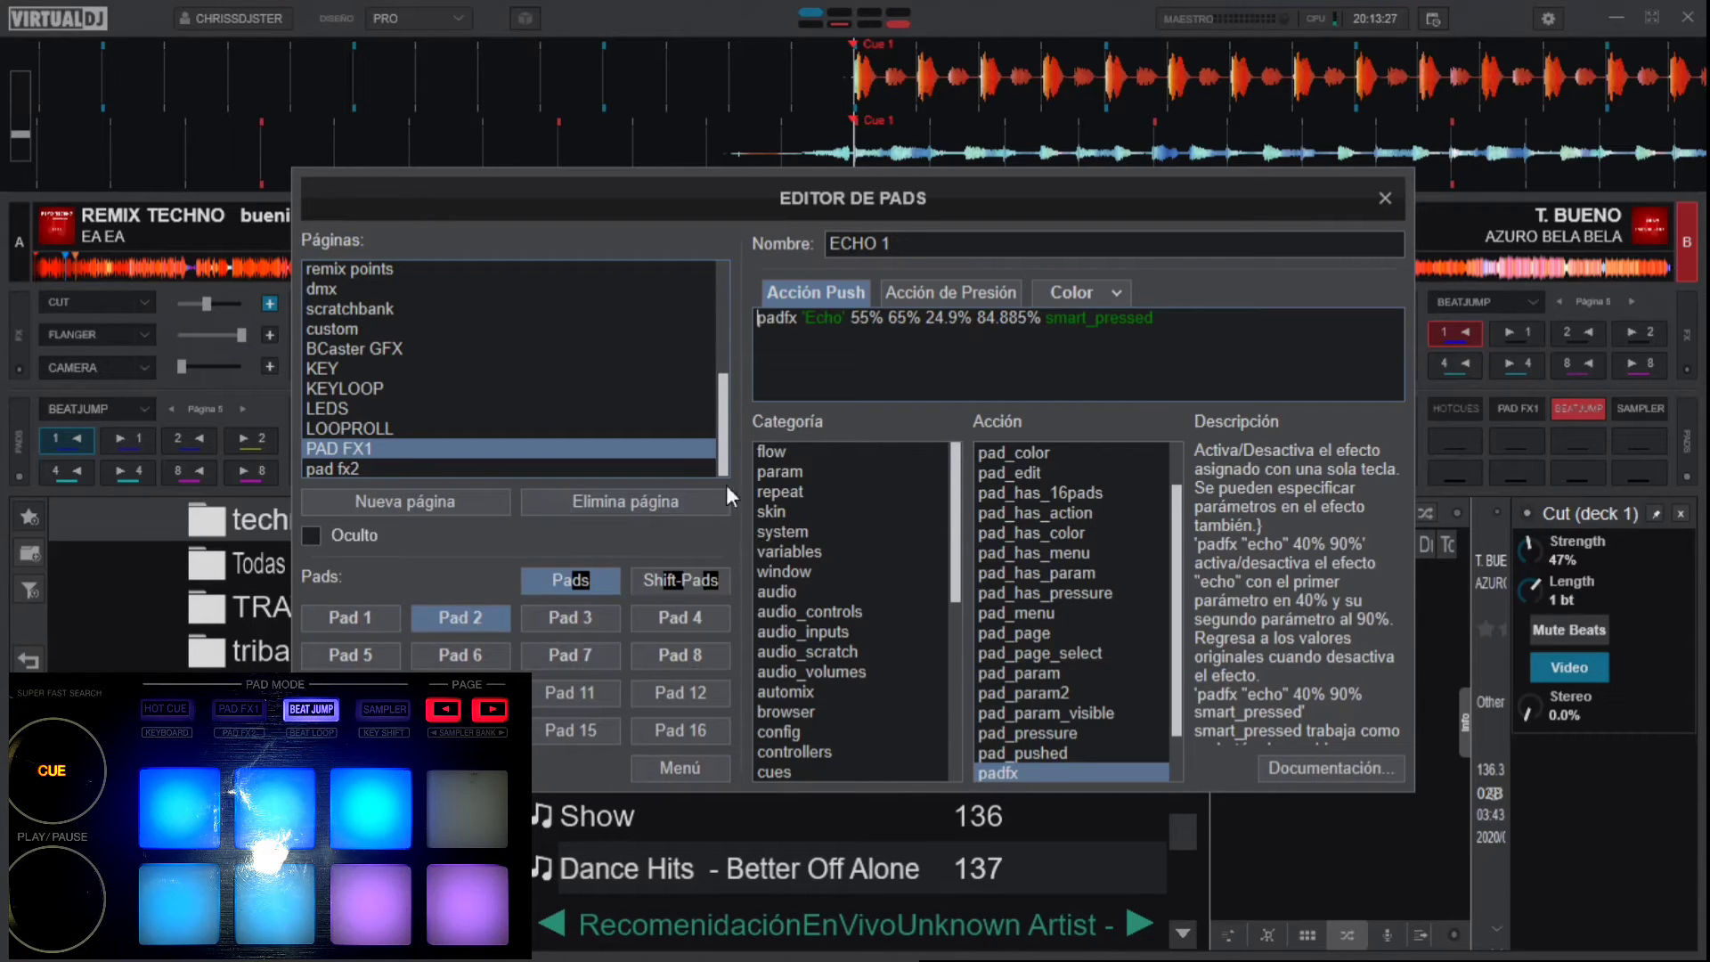
{"action": "left_click", "coordinate": [574, 616]}
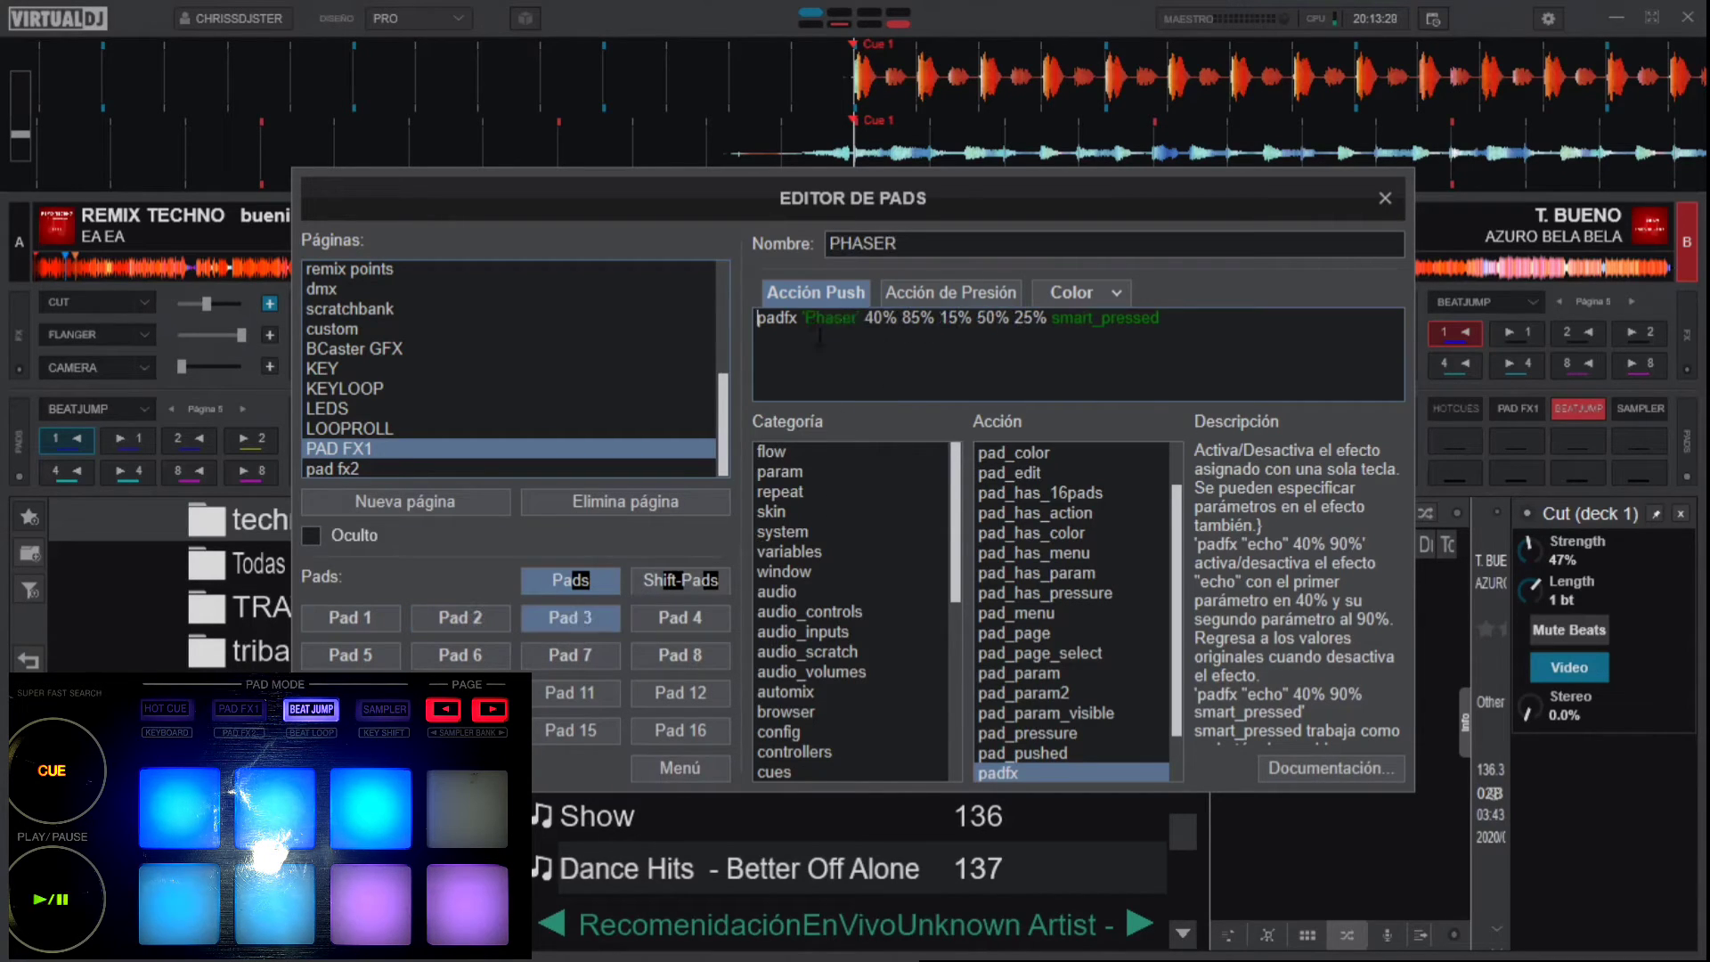
{"action": "left_click", "coordinate": [661, 622]}
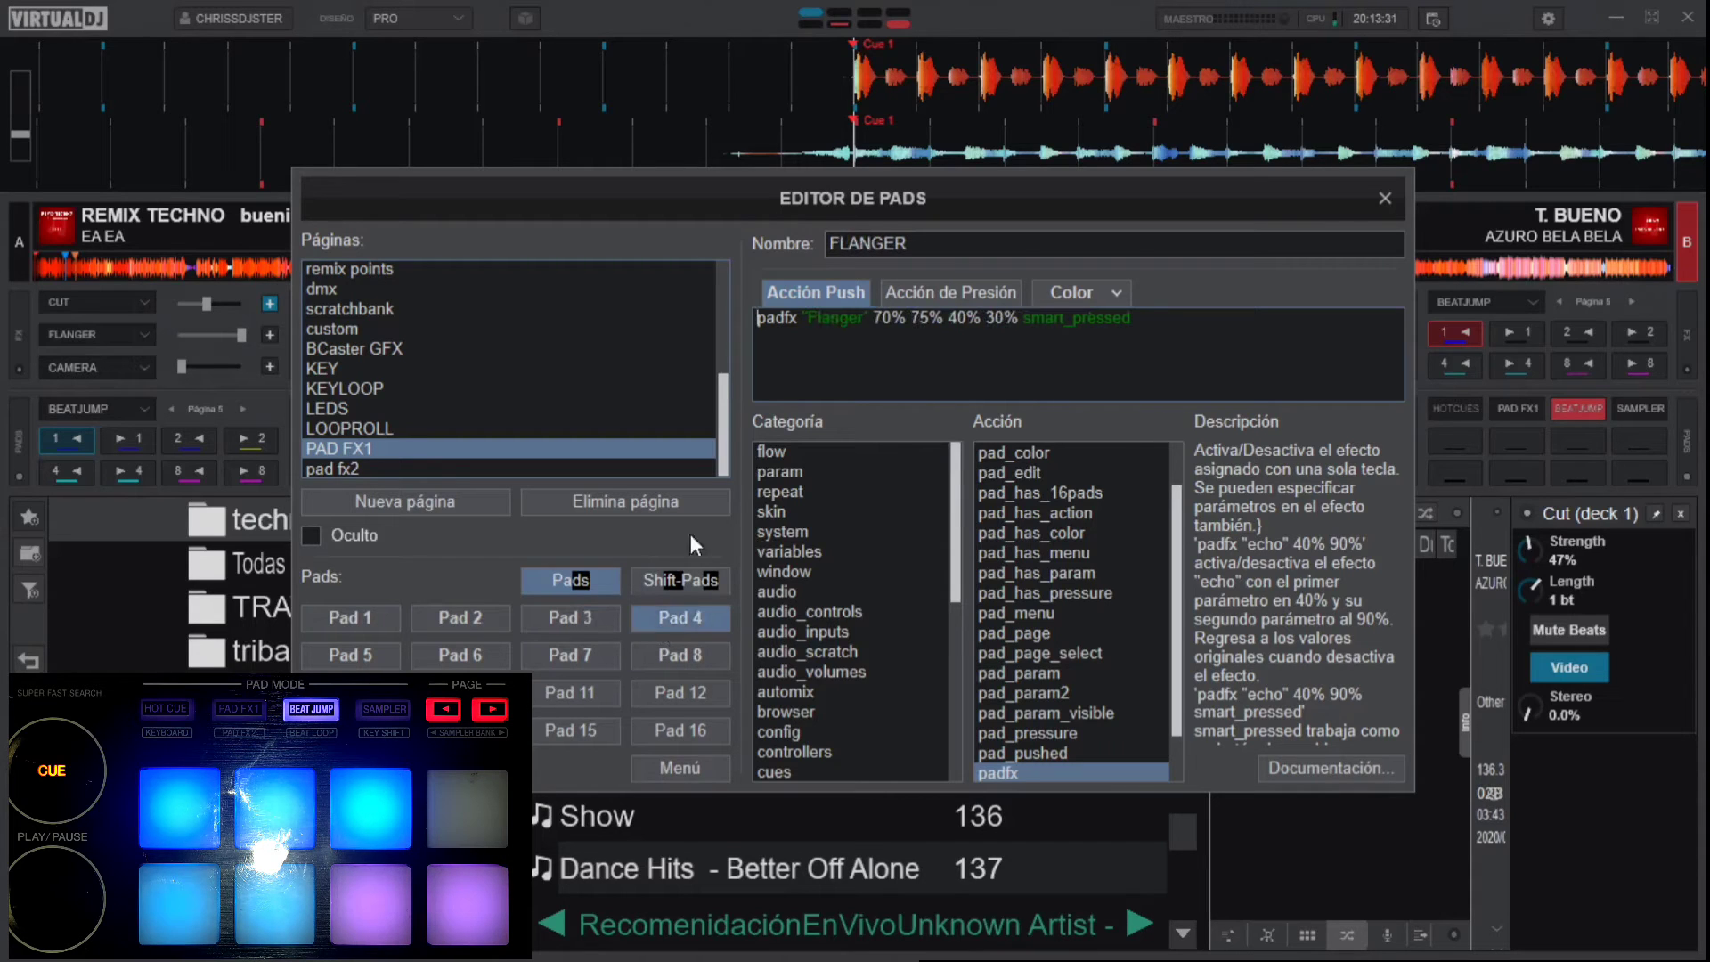
- Examine the padfx "Cut" scripts in the push actions of PAD FX1 Pads 5 to 7
{"action": "left_click", "coordinate": [326, 645]}
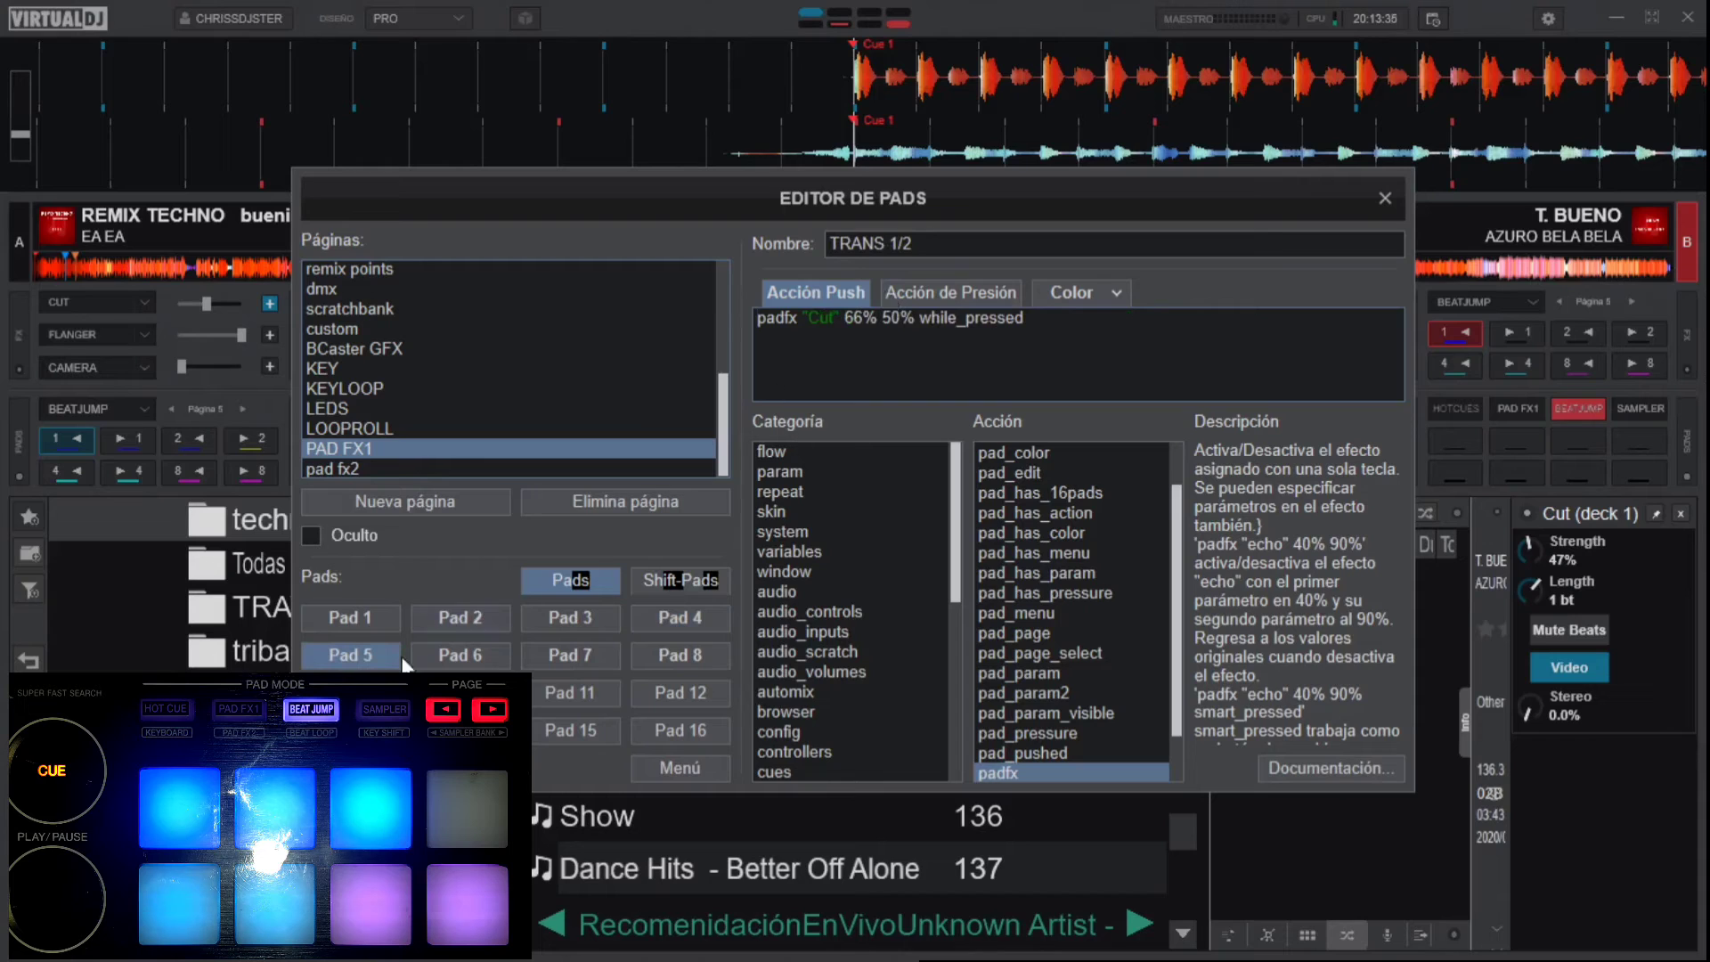
{"action": "left_click", "coordinate": [483, 649]}
{"action": "left_click", "coordinate": [549, 650]}
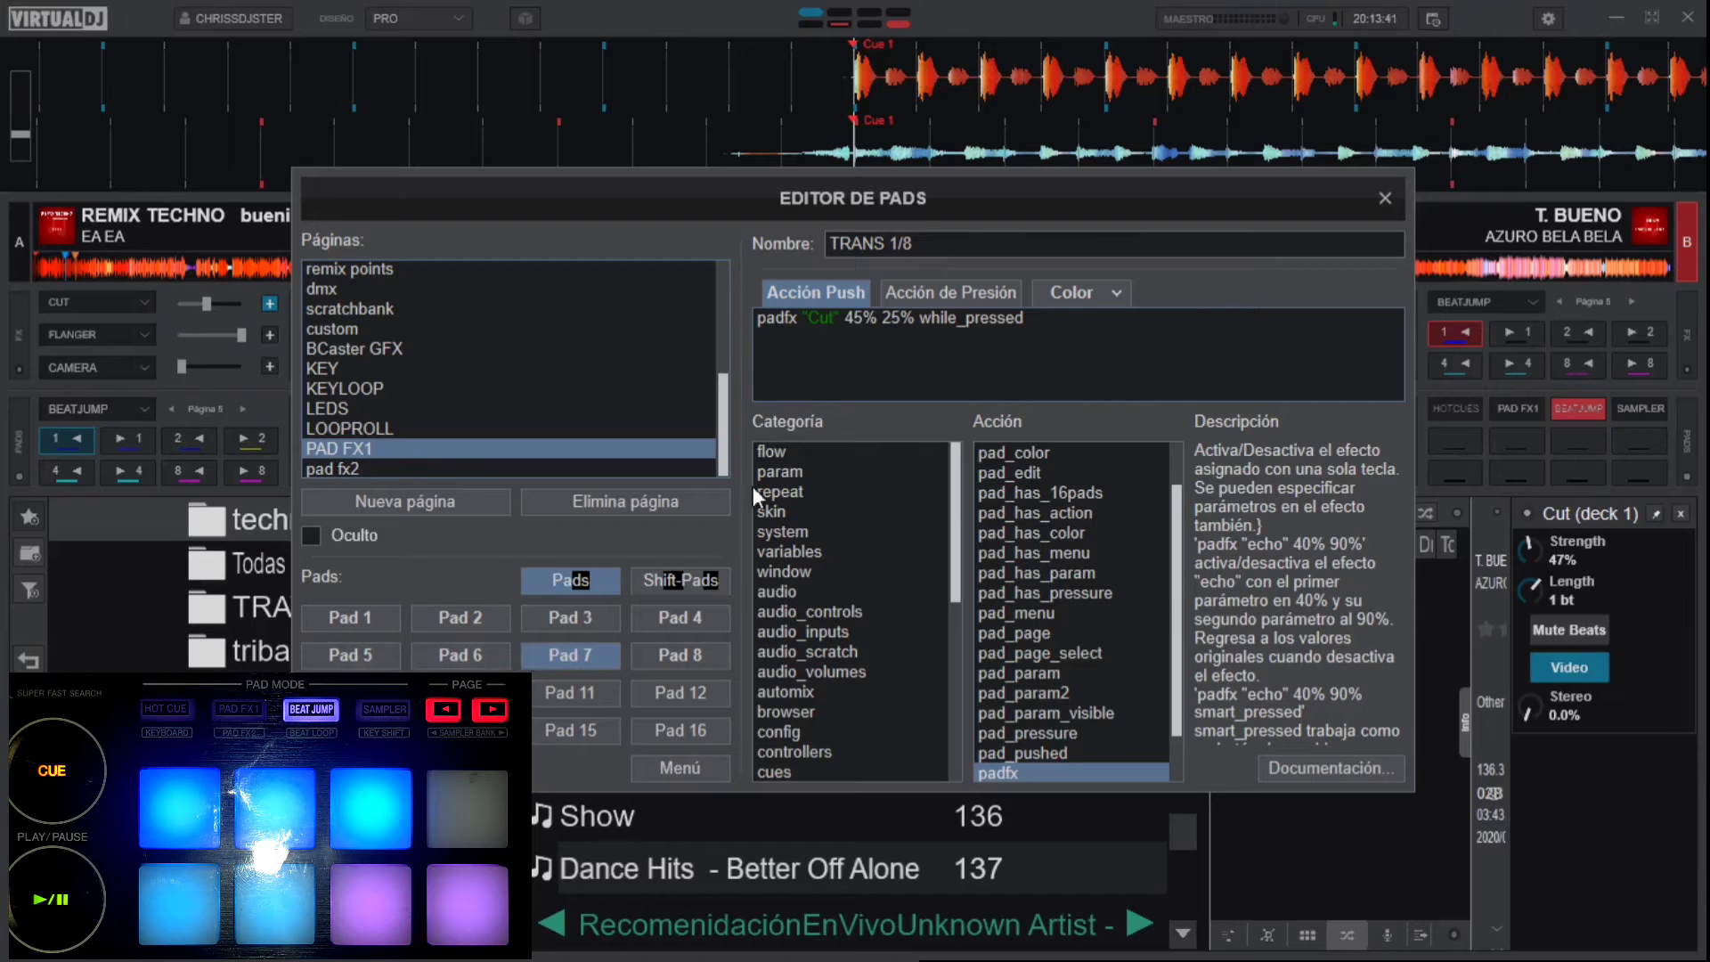
- Copy the complete Flanger push action script from Pad 4 of the PAD FX1 page
{"action": "left_click", "coordinate": [651, 617]}
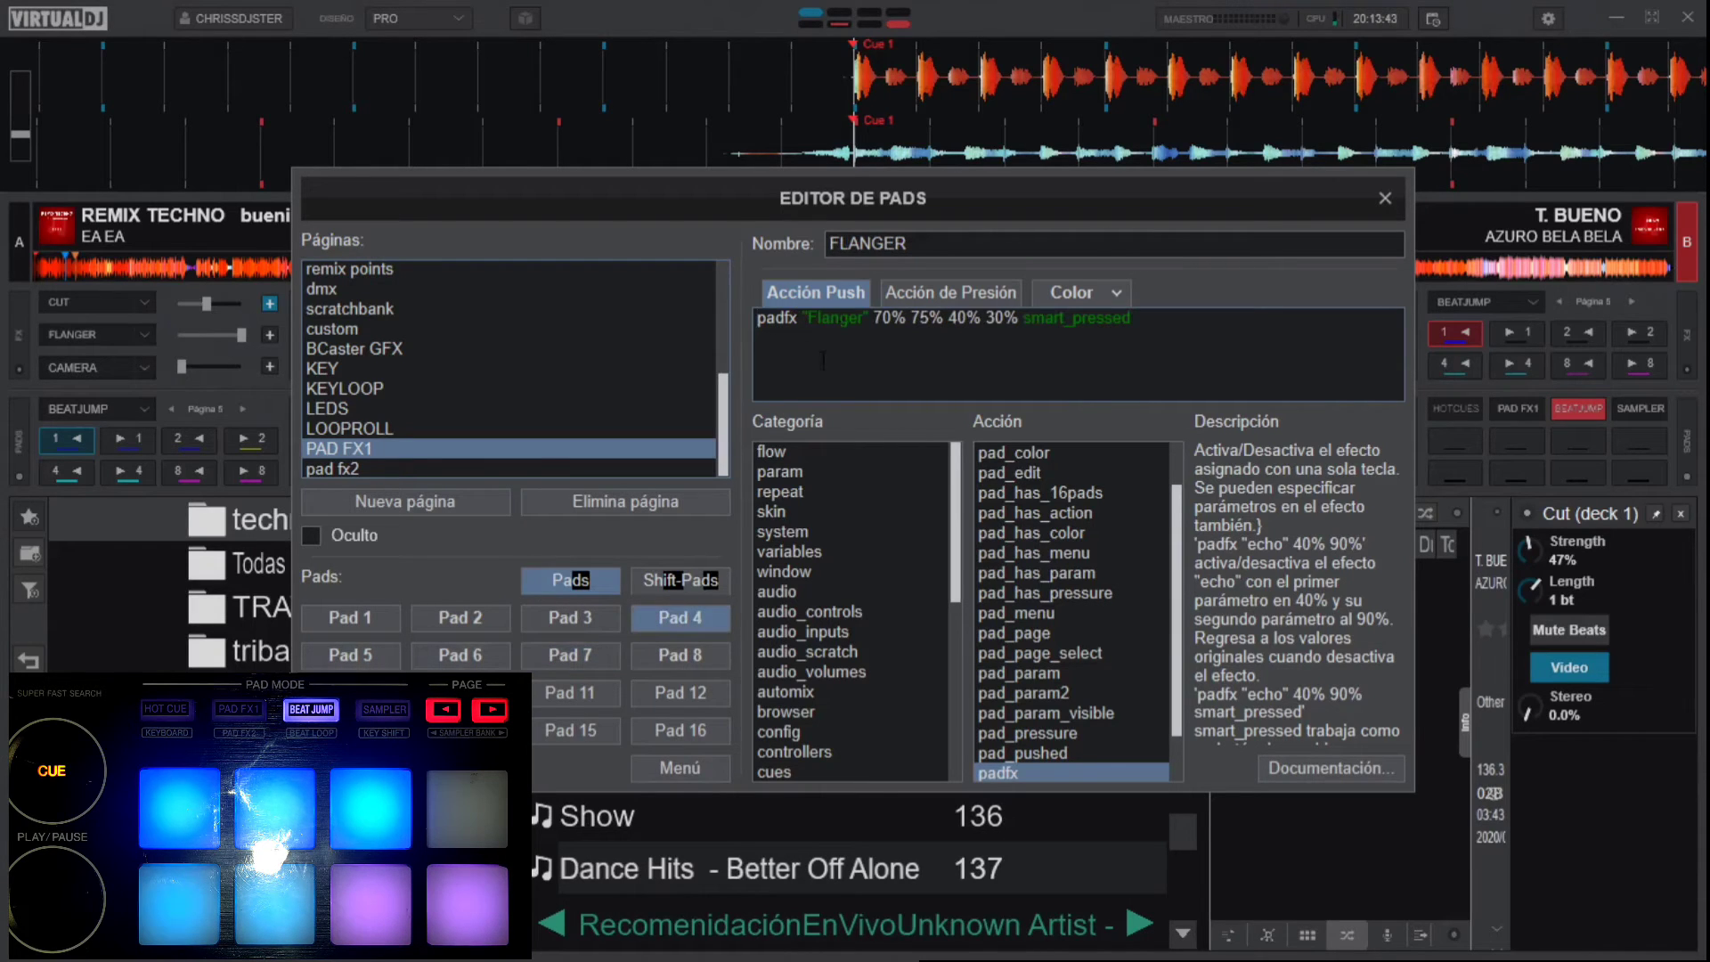
{"action": "left_click_drag", "start_coordinate": [1150, 325], "coordinate": [726, 331]}
{"action": "key", "text": "ctrl+c"}
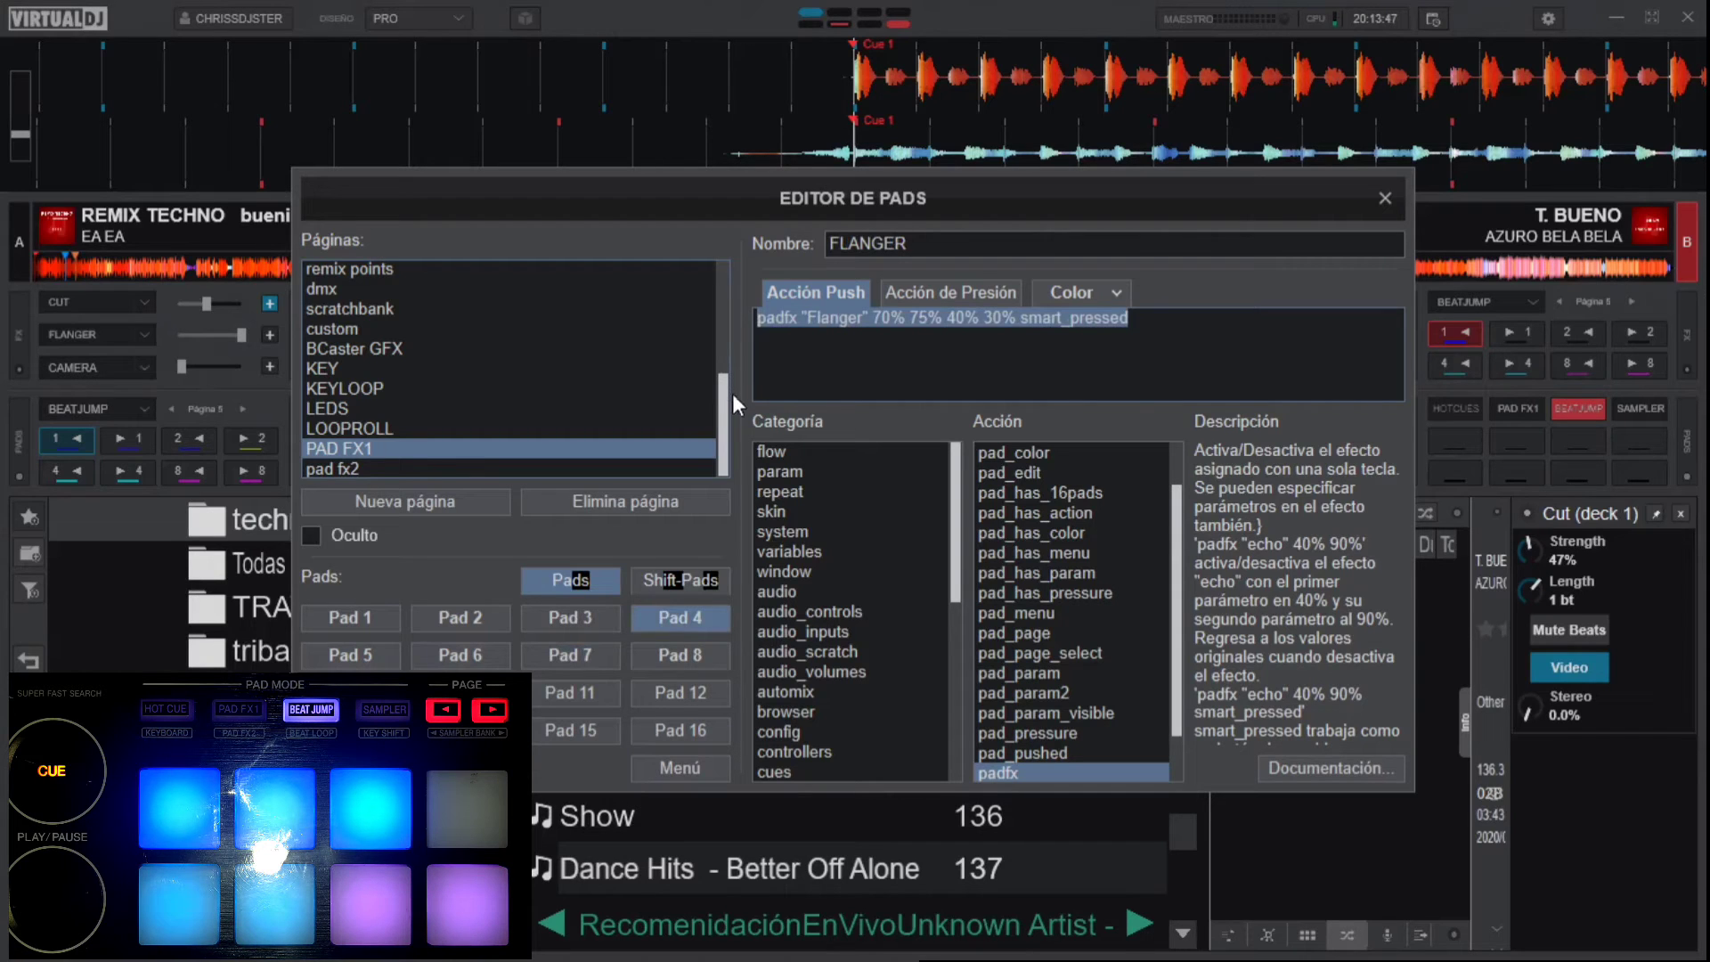
- Replace the push action of hotcues Pad 8 with padfx "Flanger" 70% 75% 40% 30% smart_pressed and close the pad editor
{"action": "left_click_drag", "start_coordinate": [725, 394], "coordinate": [712, 276]}
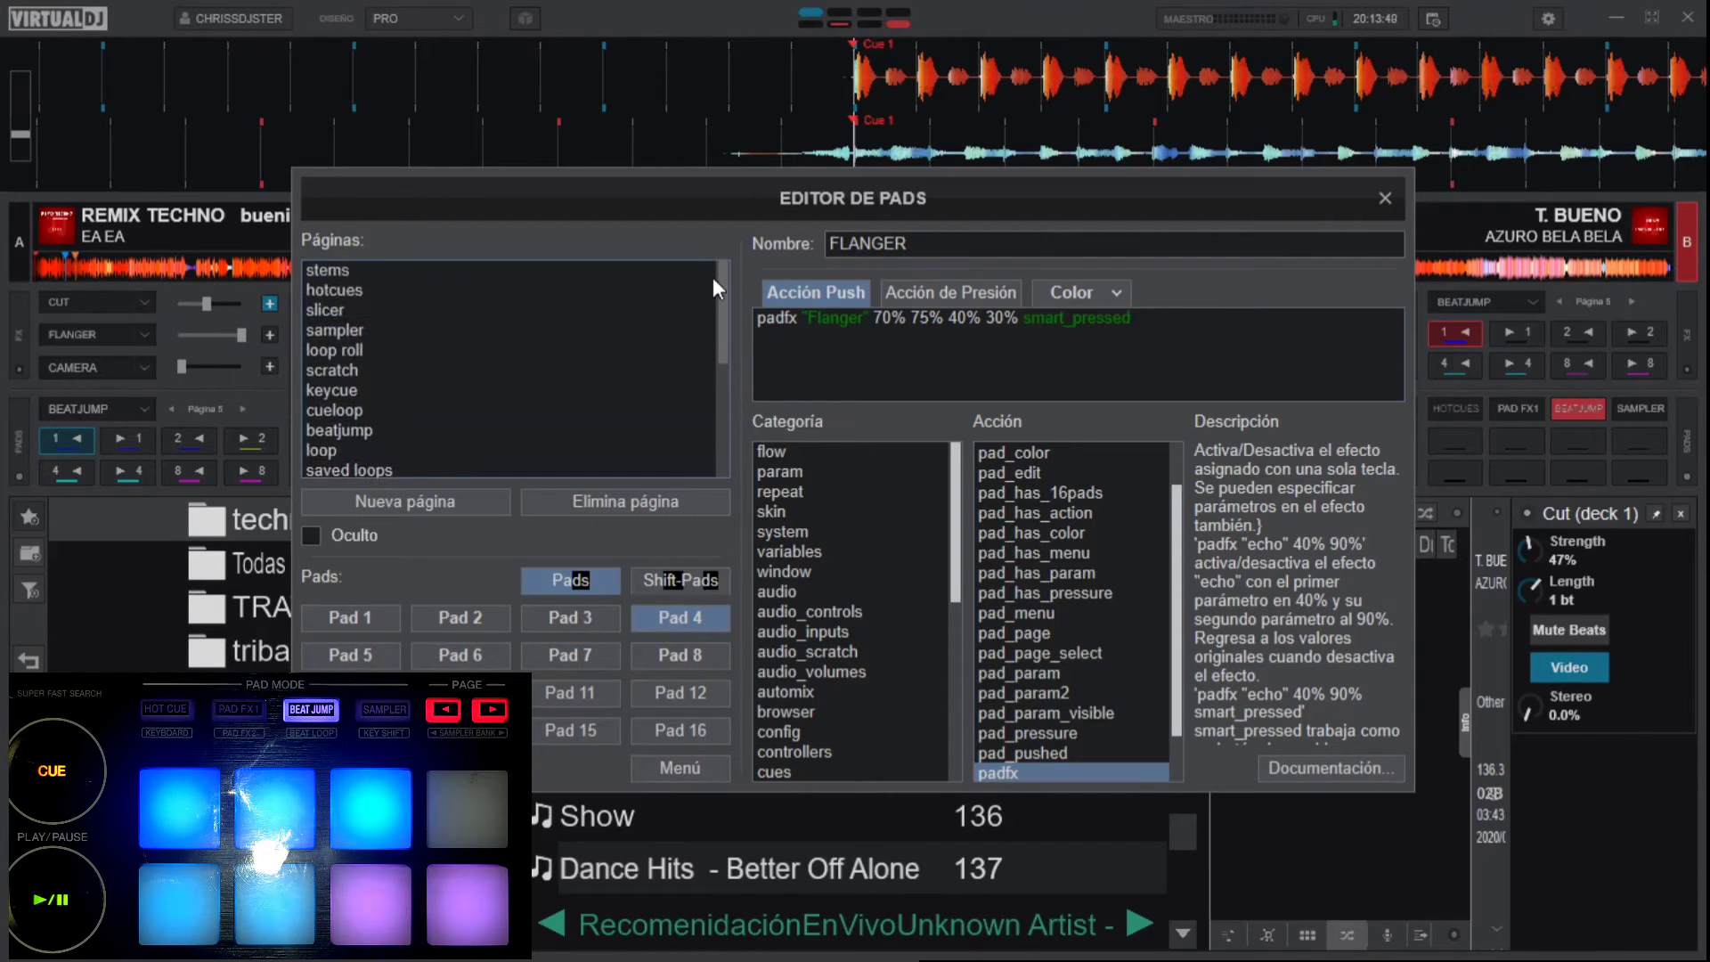
{"action": "left_click", "coordinate": [341, 288]}
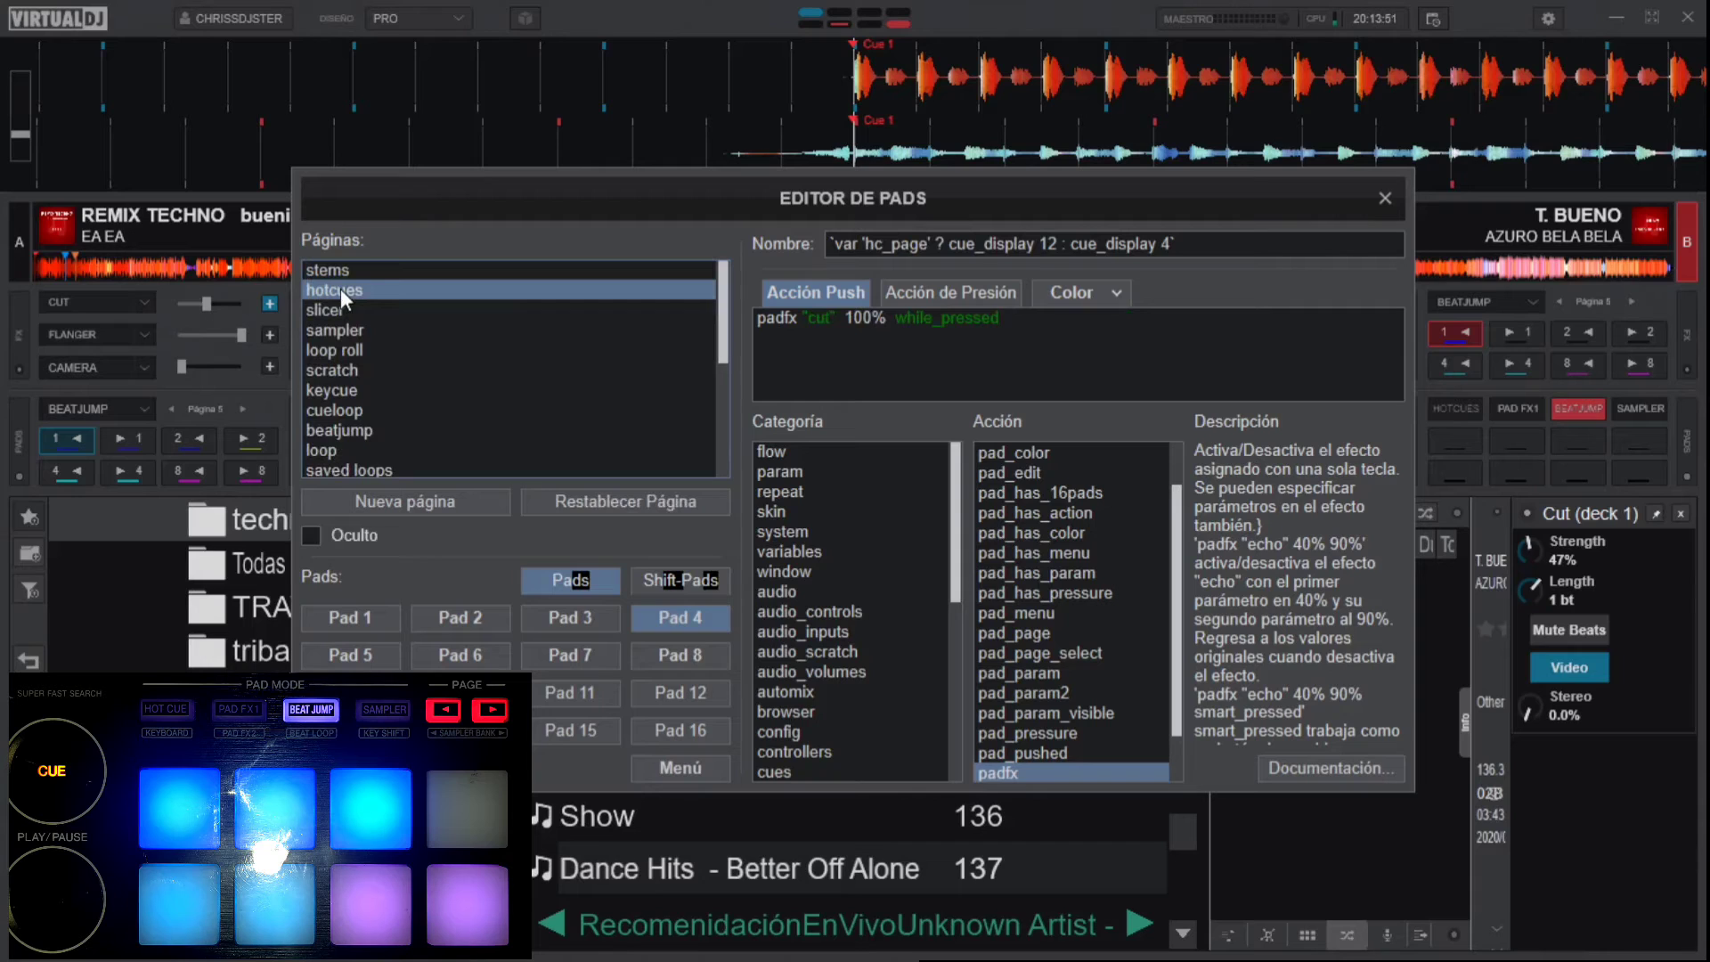
{"action": "left_click", "coordinate": [677, 660]}
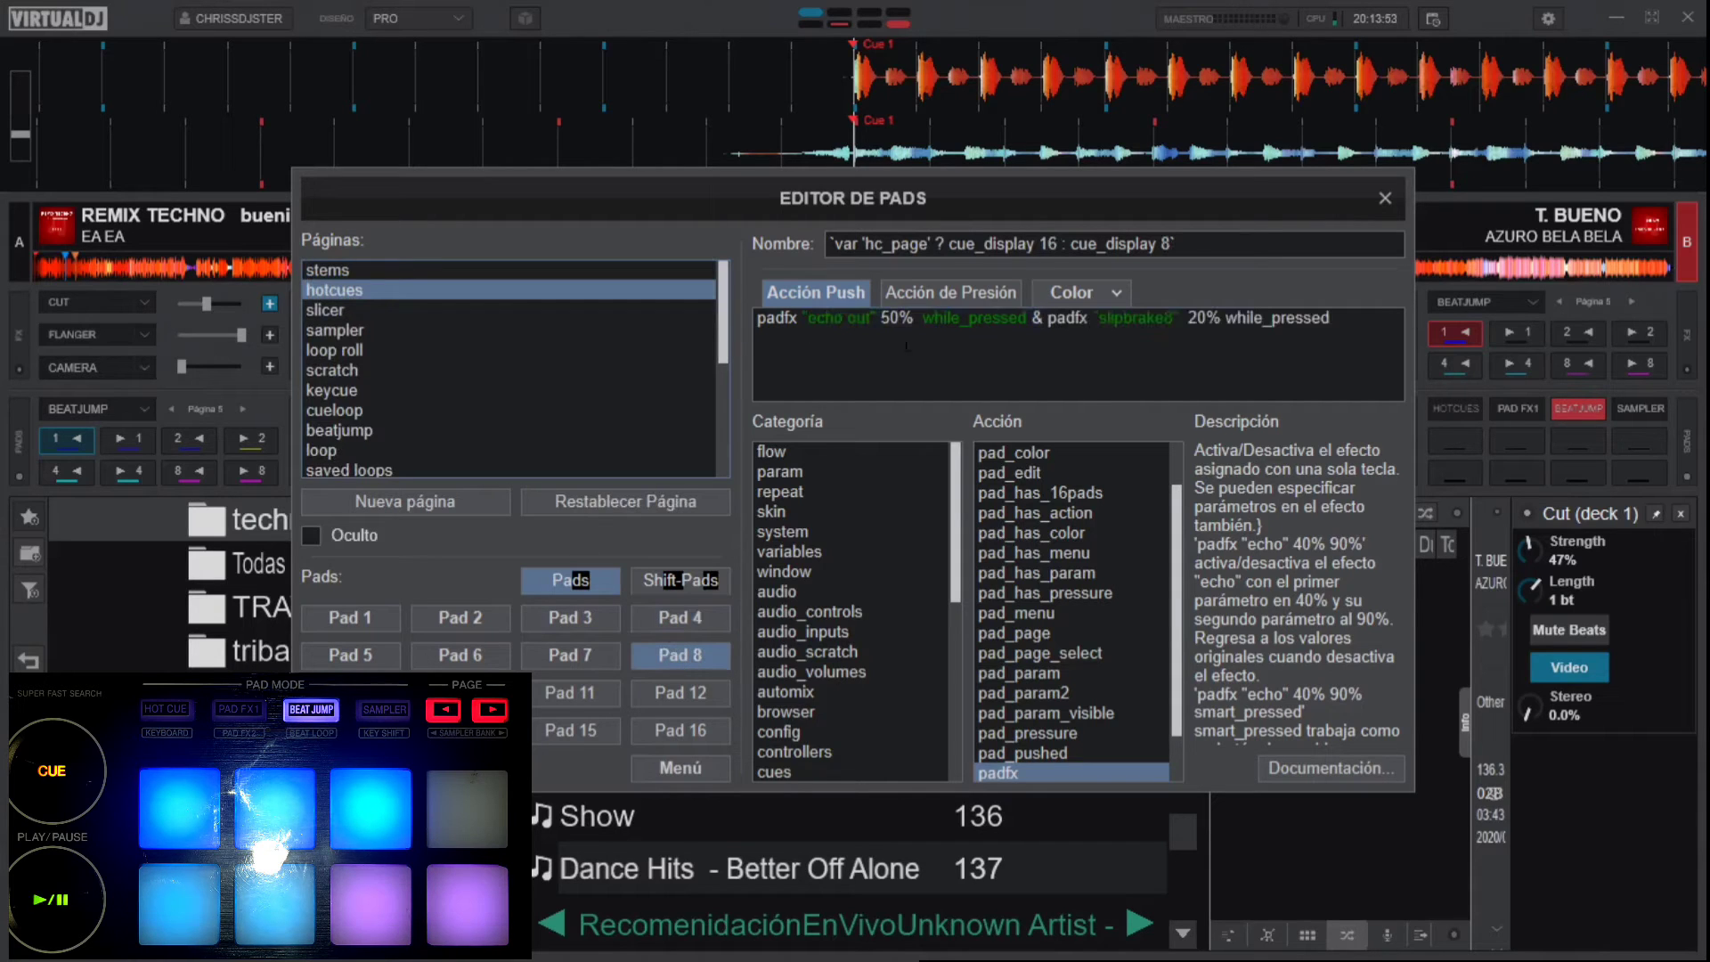
{"action": "left_click_drag", "start_coordinate": [1371, 339], "coordinate": [738, 338]}
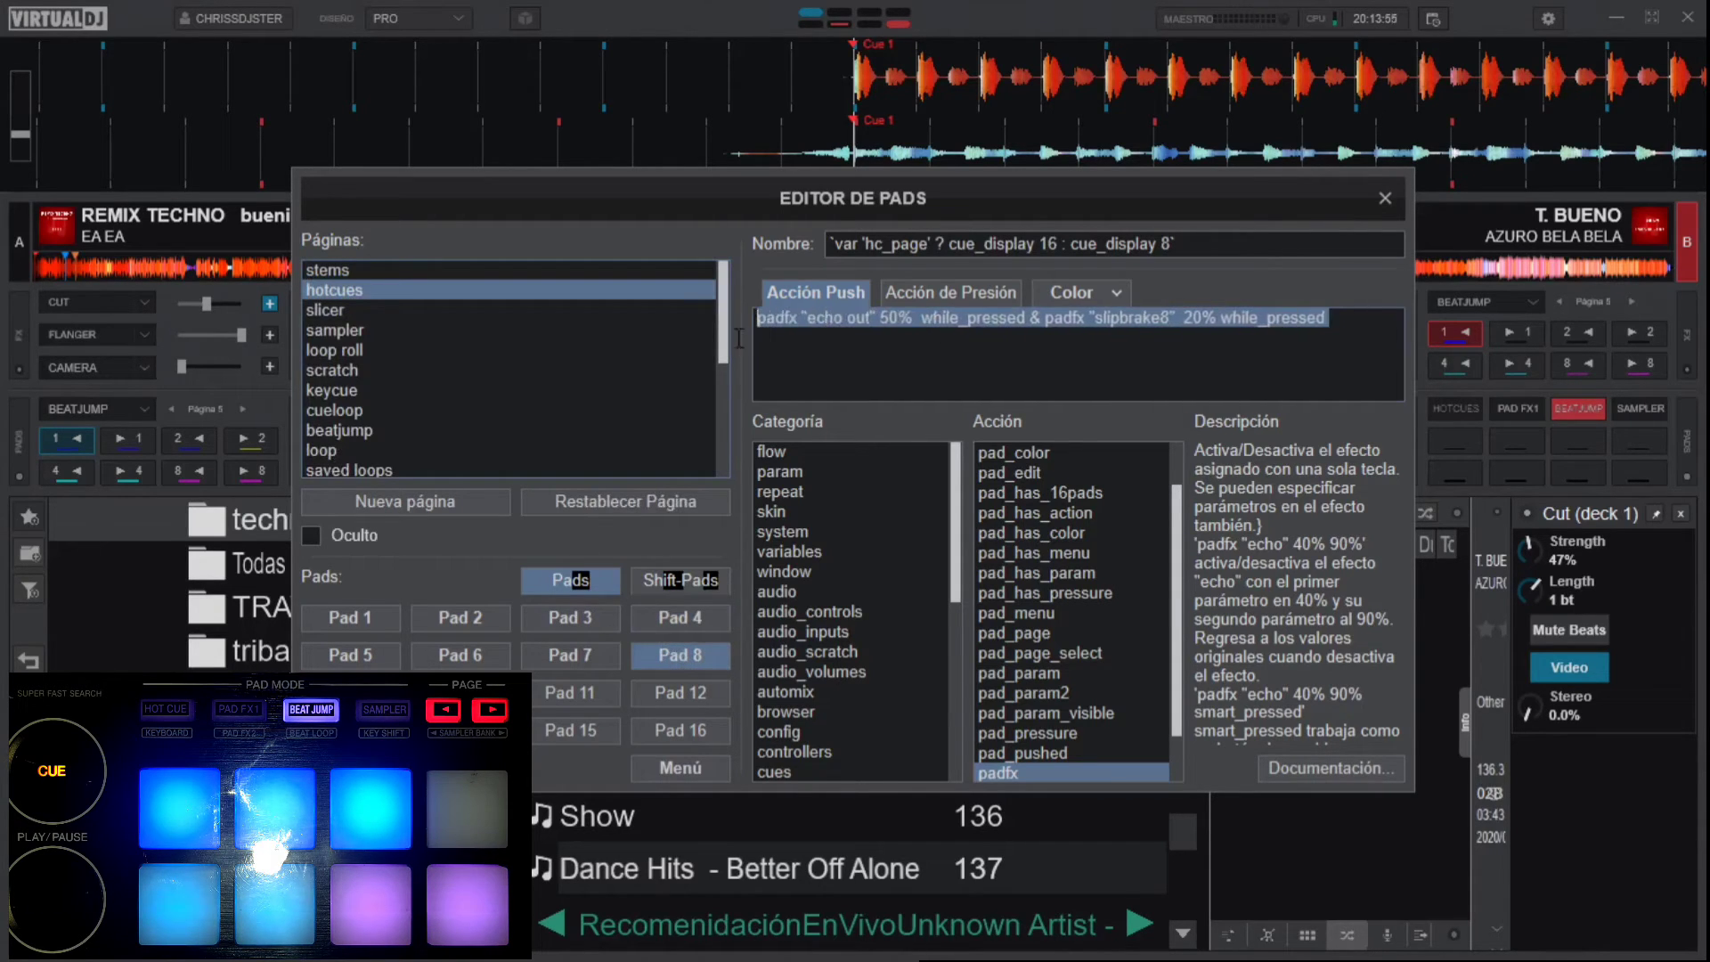
{"action": "key", "text": "ctrl+v"}
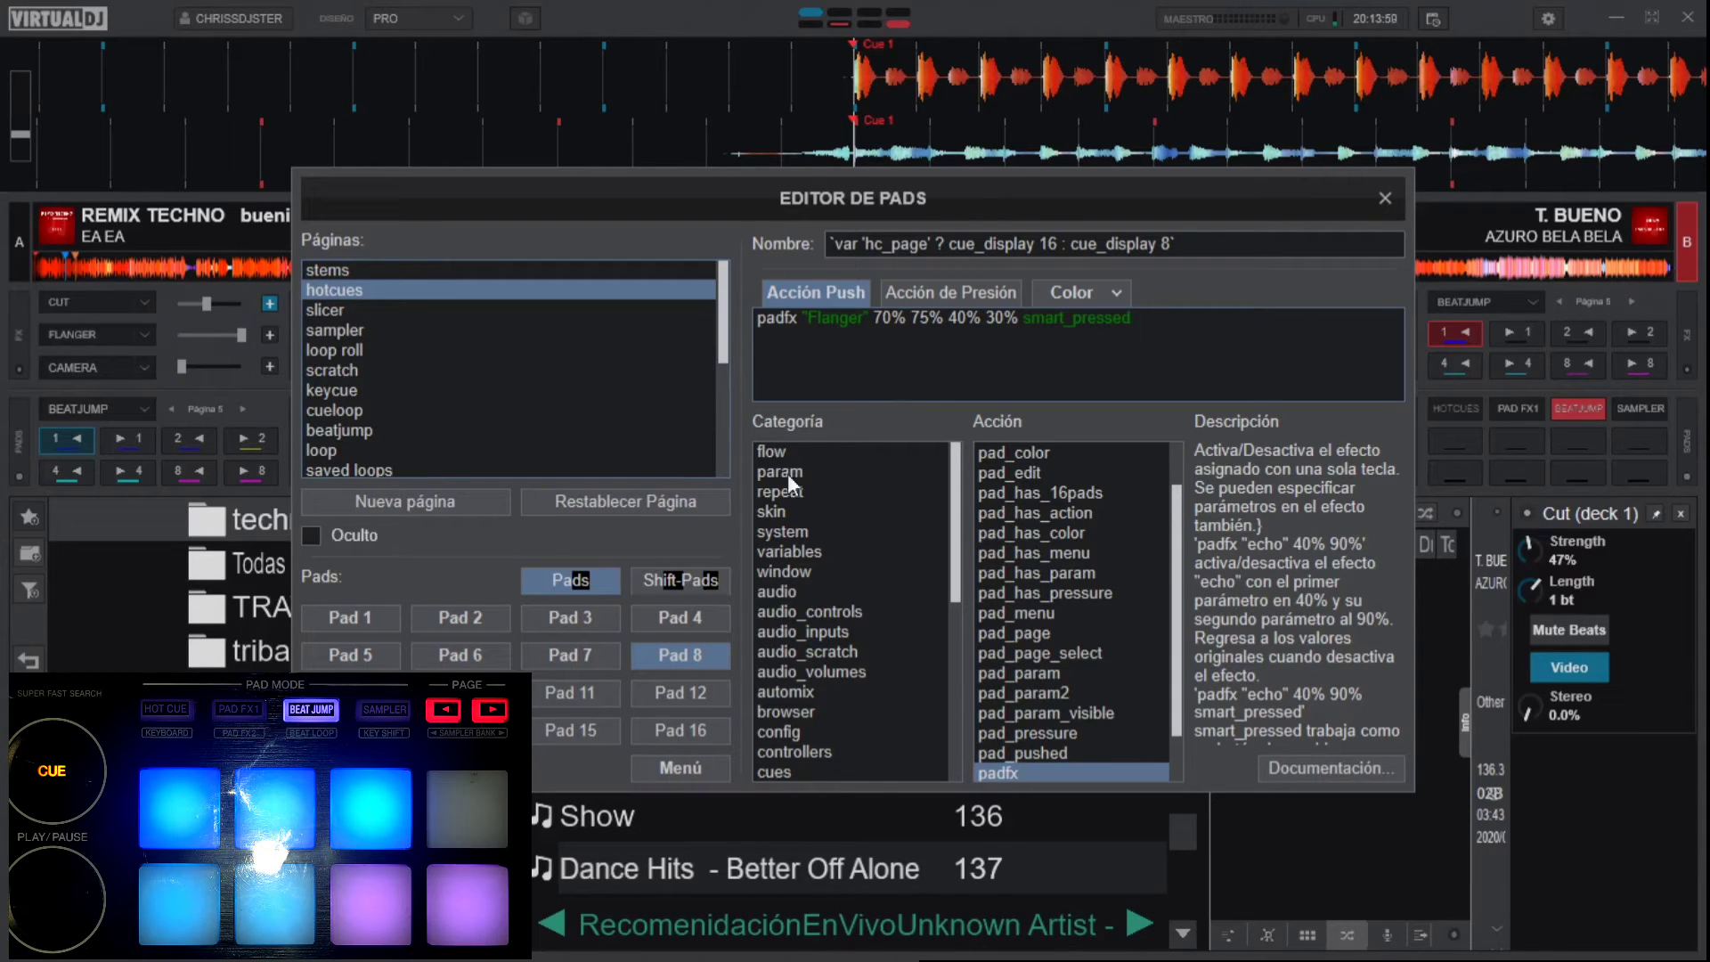
{"action": "left_click", "coordinate": [1384, 198]}
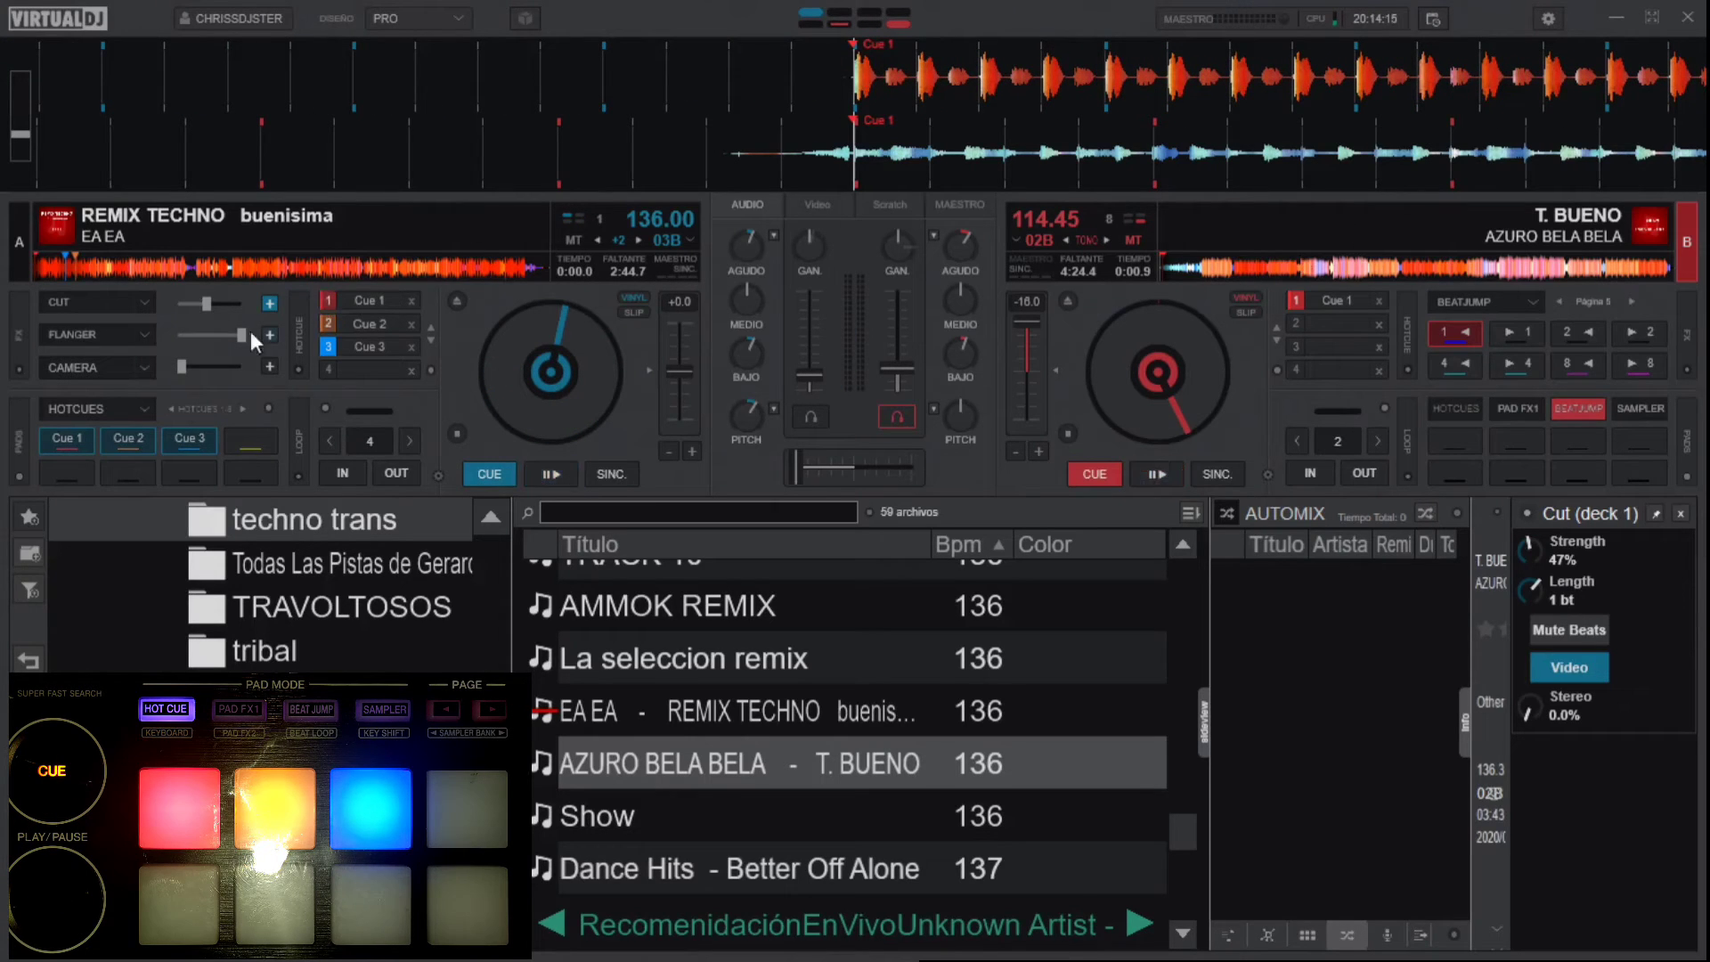
- Open the pad editor and copy padfx "Flanger" from the push action of hotcues Pad 8
{"action": "left_click", "coordinate": [142, 406]}
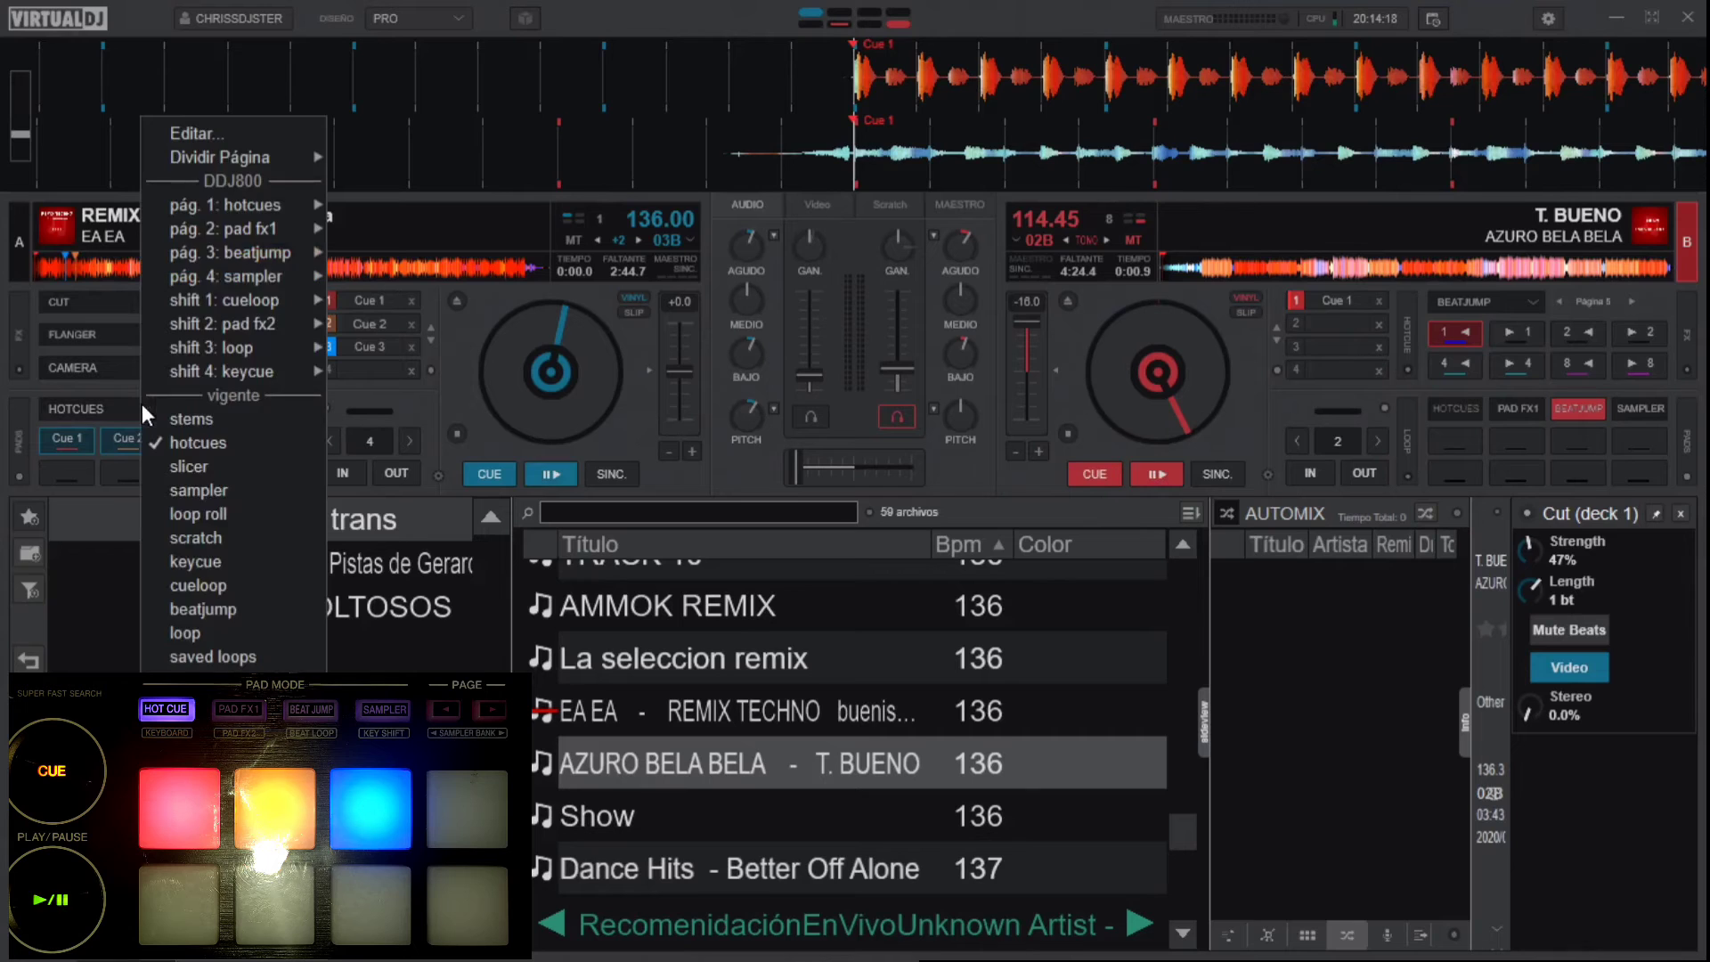
{"action": "left_click", "coordinate": [216, 135]}
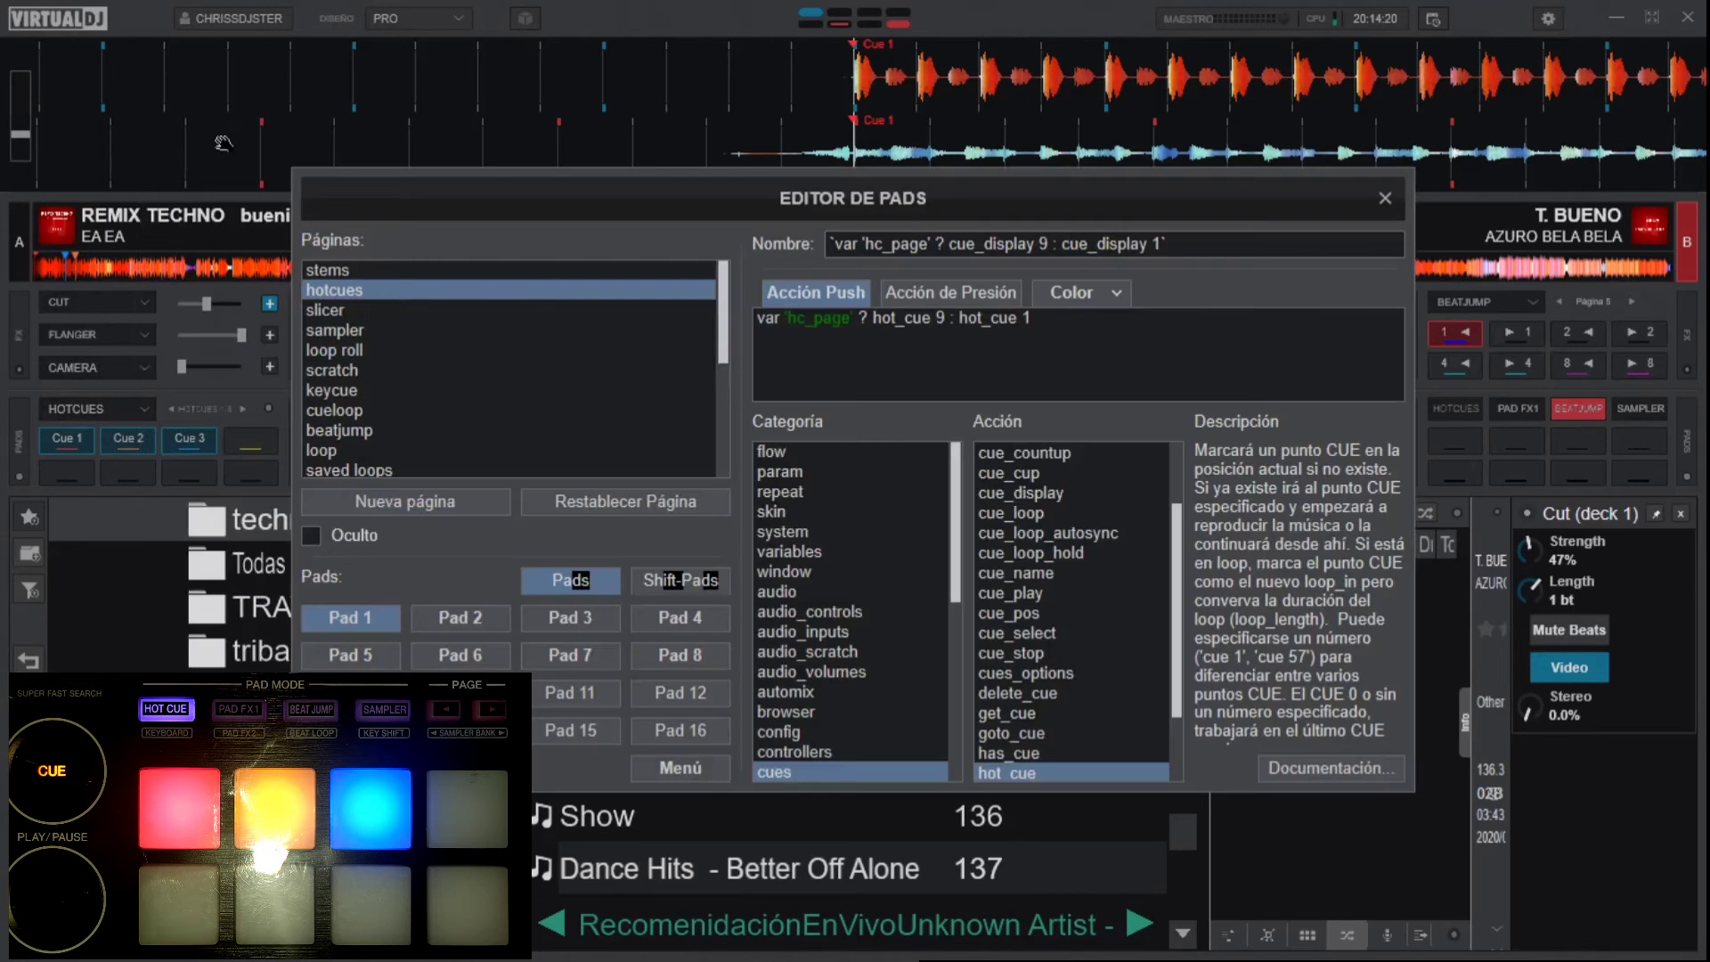
{"action": "left_click", "coordinate": [682, 656]}
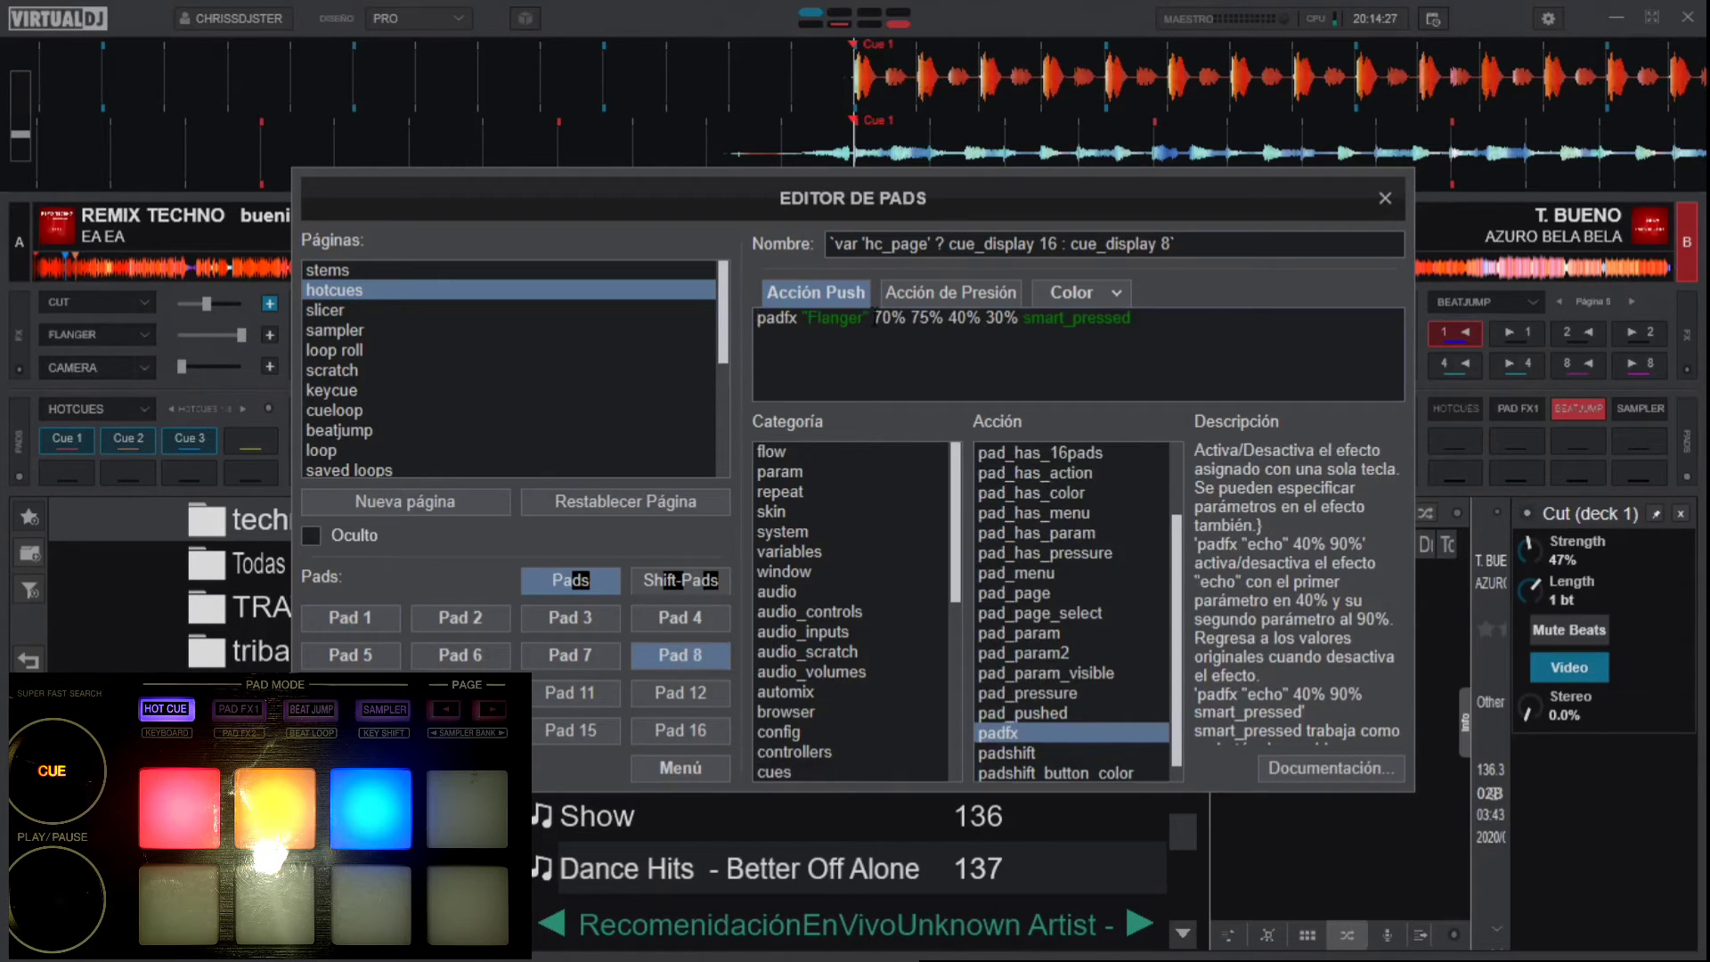
{"action": "left_click_drag", "start_coordinate": [874, 318], "coordinate": [725, 303]}
{"action": "key", "text": "ctrl+c"}
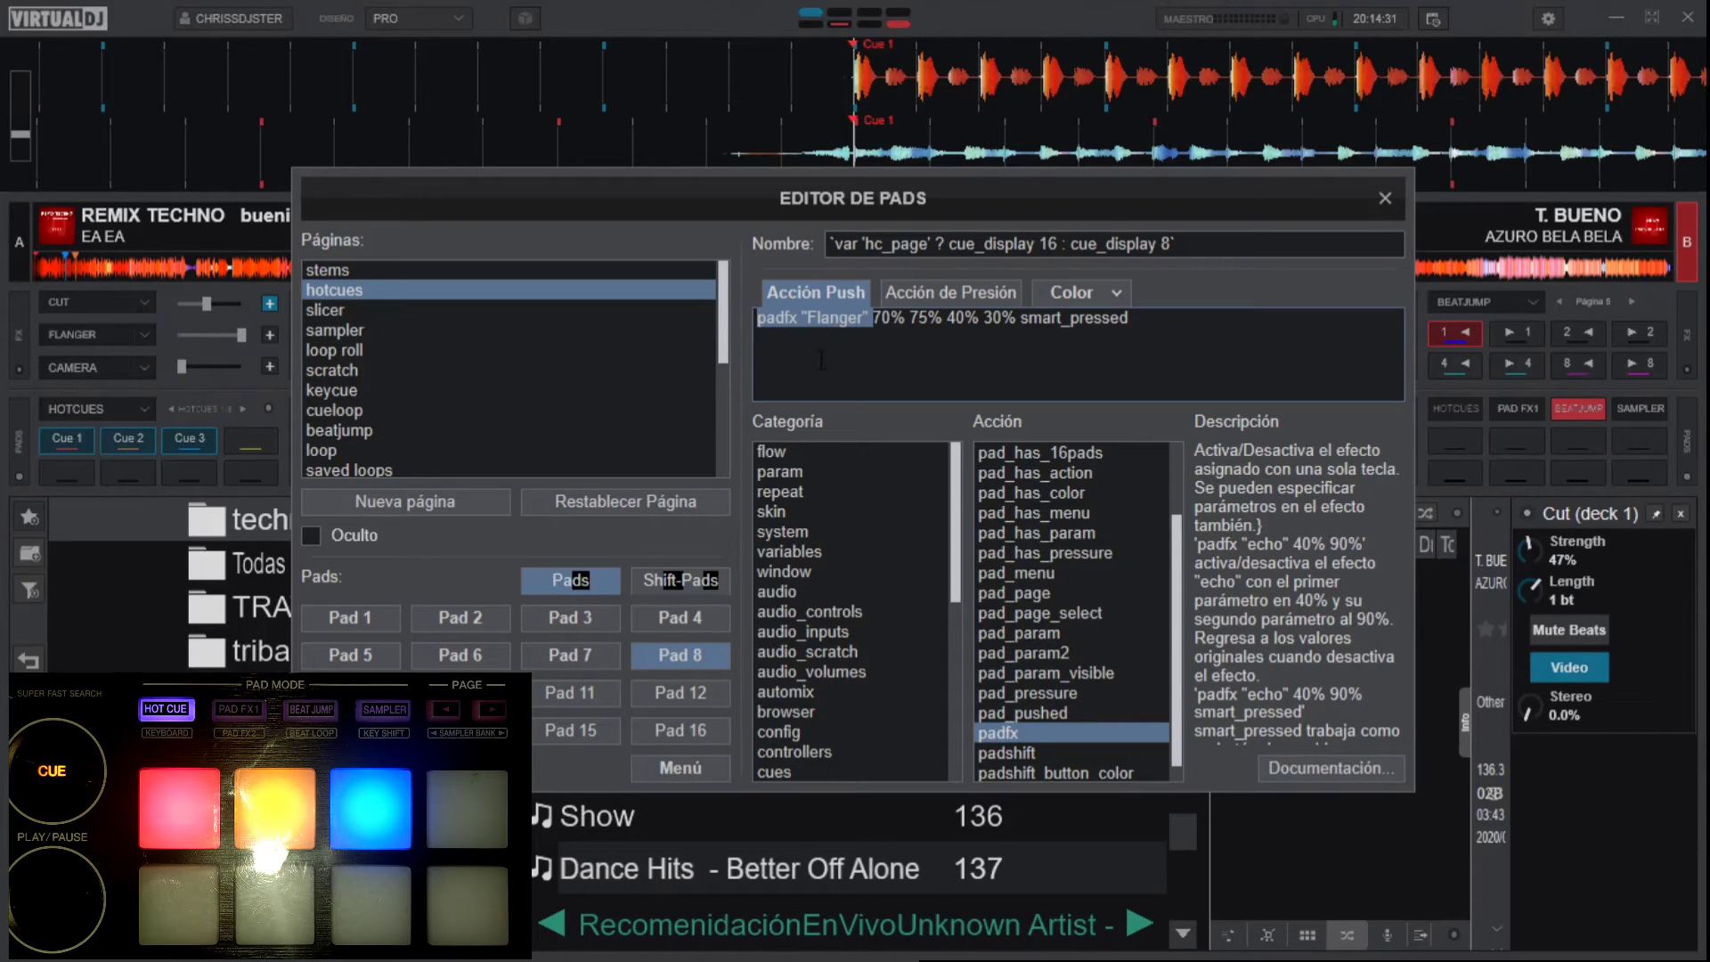
- Replace padfx "echo out" 50% with padfx "Flanger" before && color "Green" in Pad 8's color script and close the pad editor
{"action": "left_click", "coordinate": [1085, 292]}
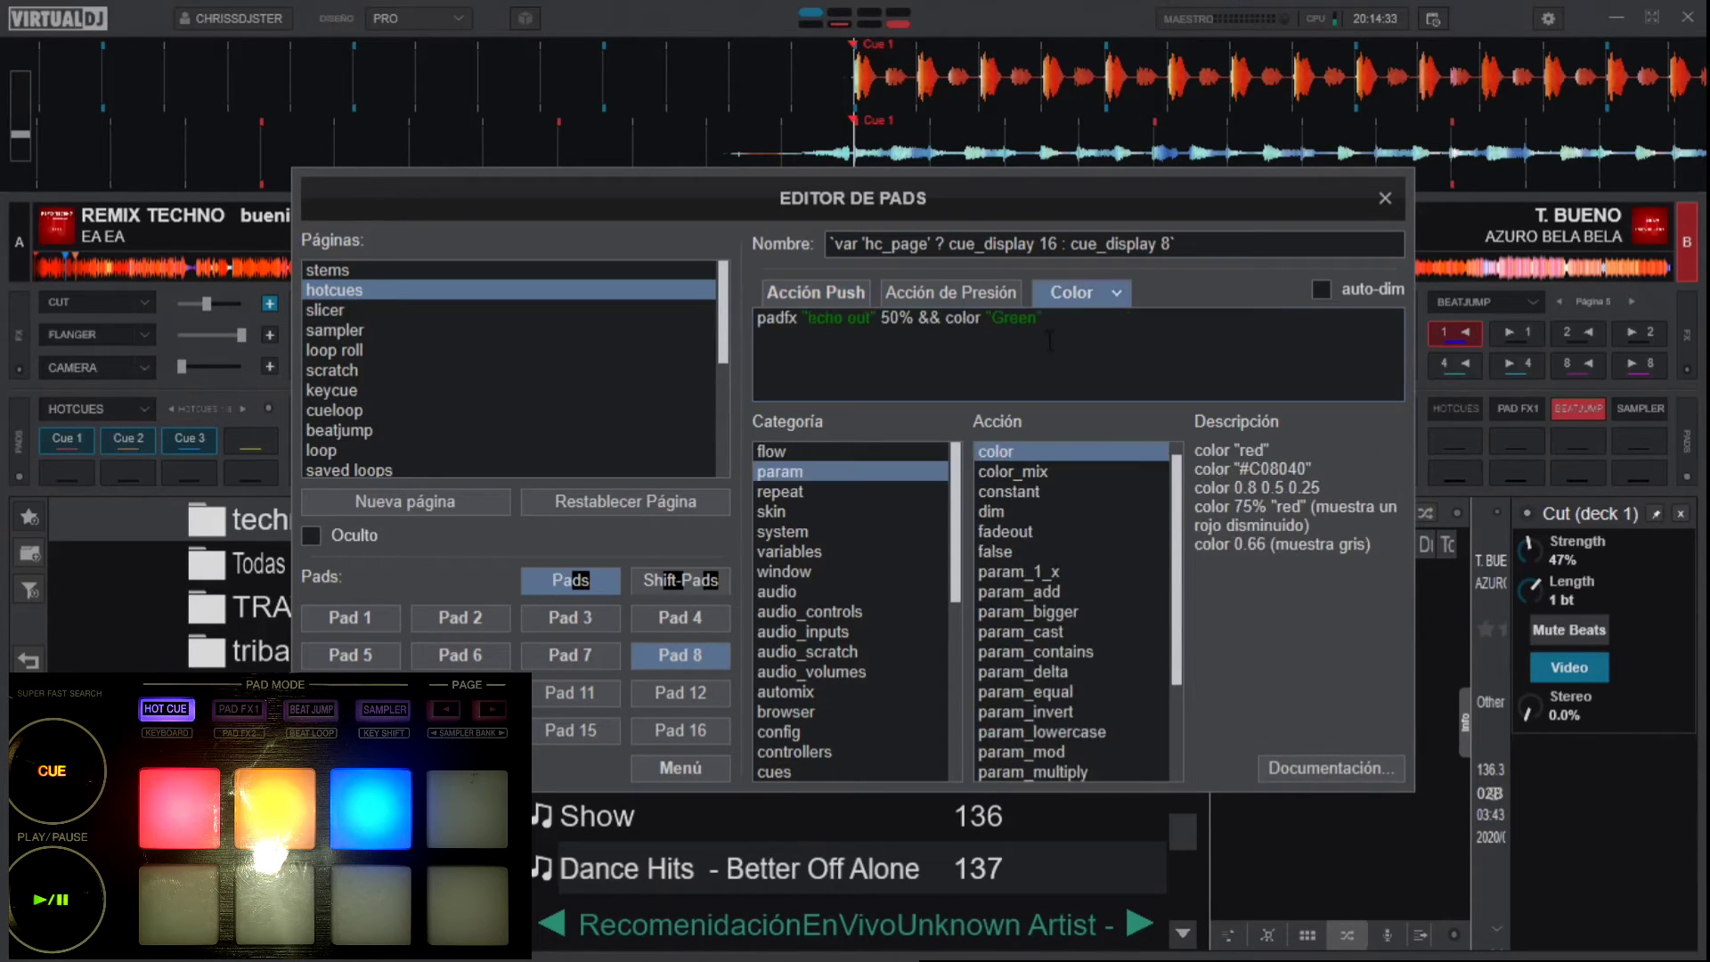
{"action": "left_click_drag", "start_coordinate": [1040, 319], "coordinate": [577, 303]}
{"action": "left_click", "coordinate": [923, 320]}
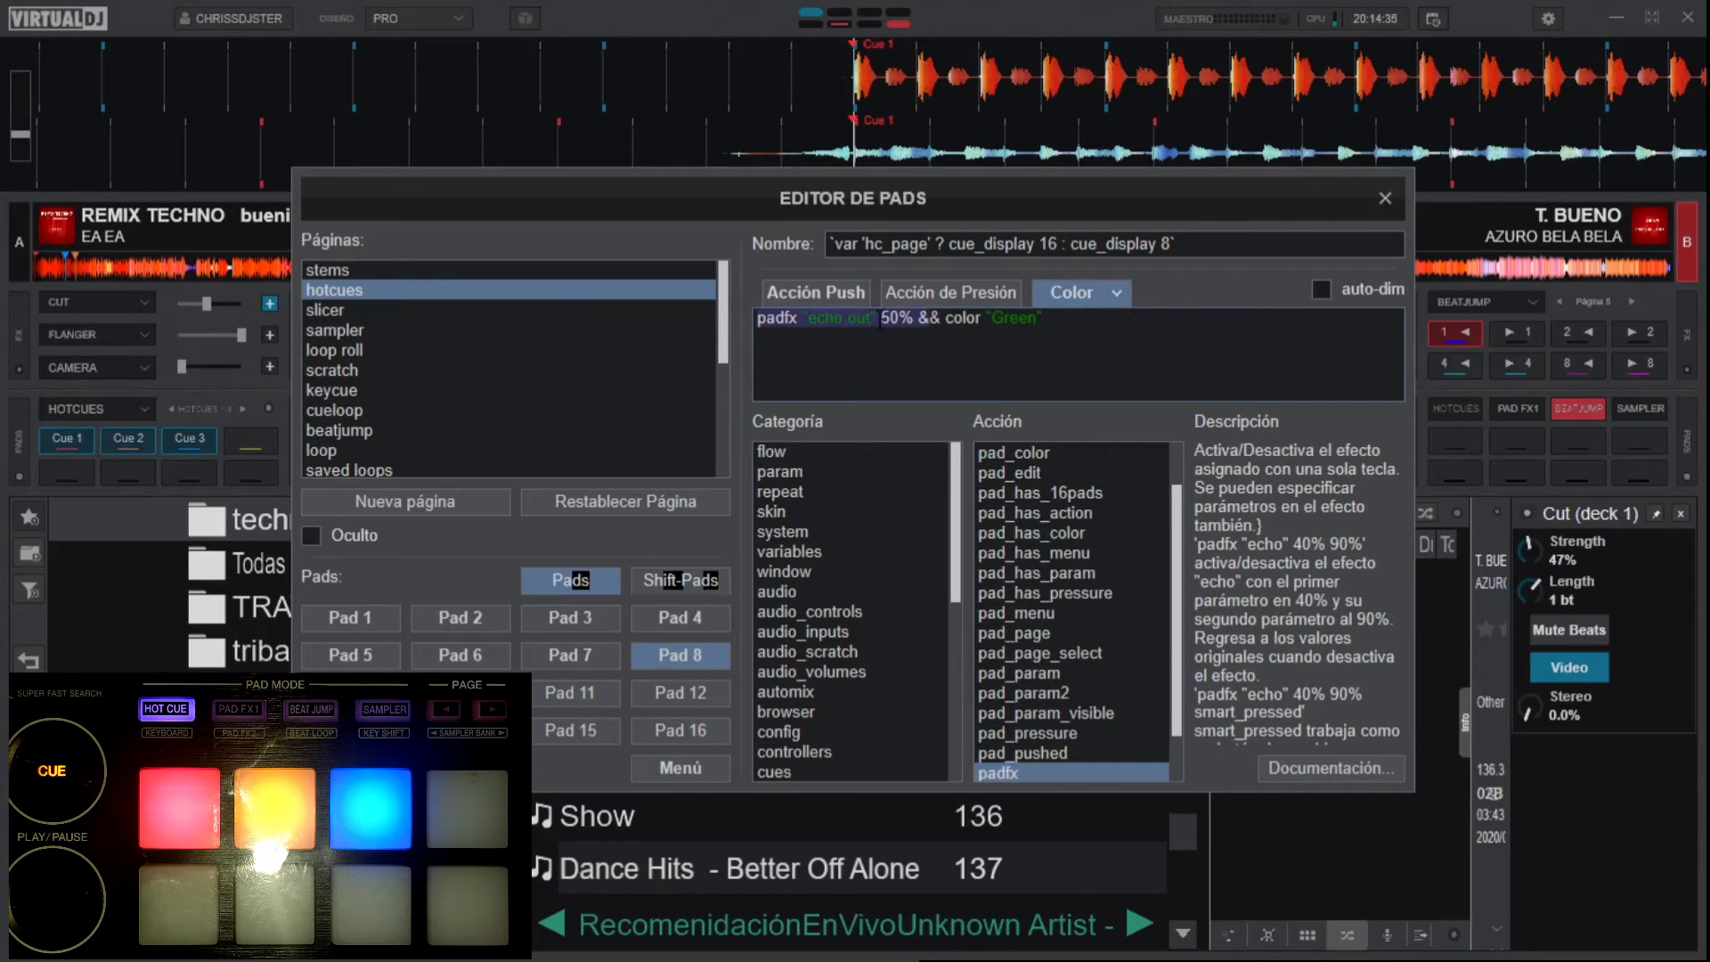
{"action": "left_click_drag", "start_coordinate": [923, 319], "coordinate": [759, 319]}
{"action": "left_click", "coordinate": [758, 319]}
{"action": "key", "text": "ctrl+v"}
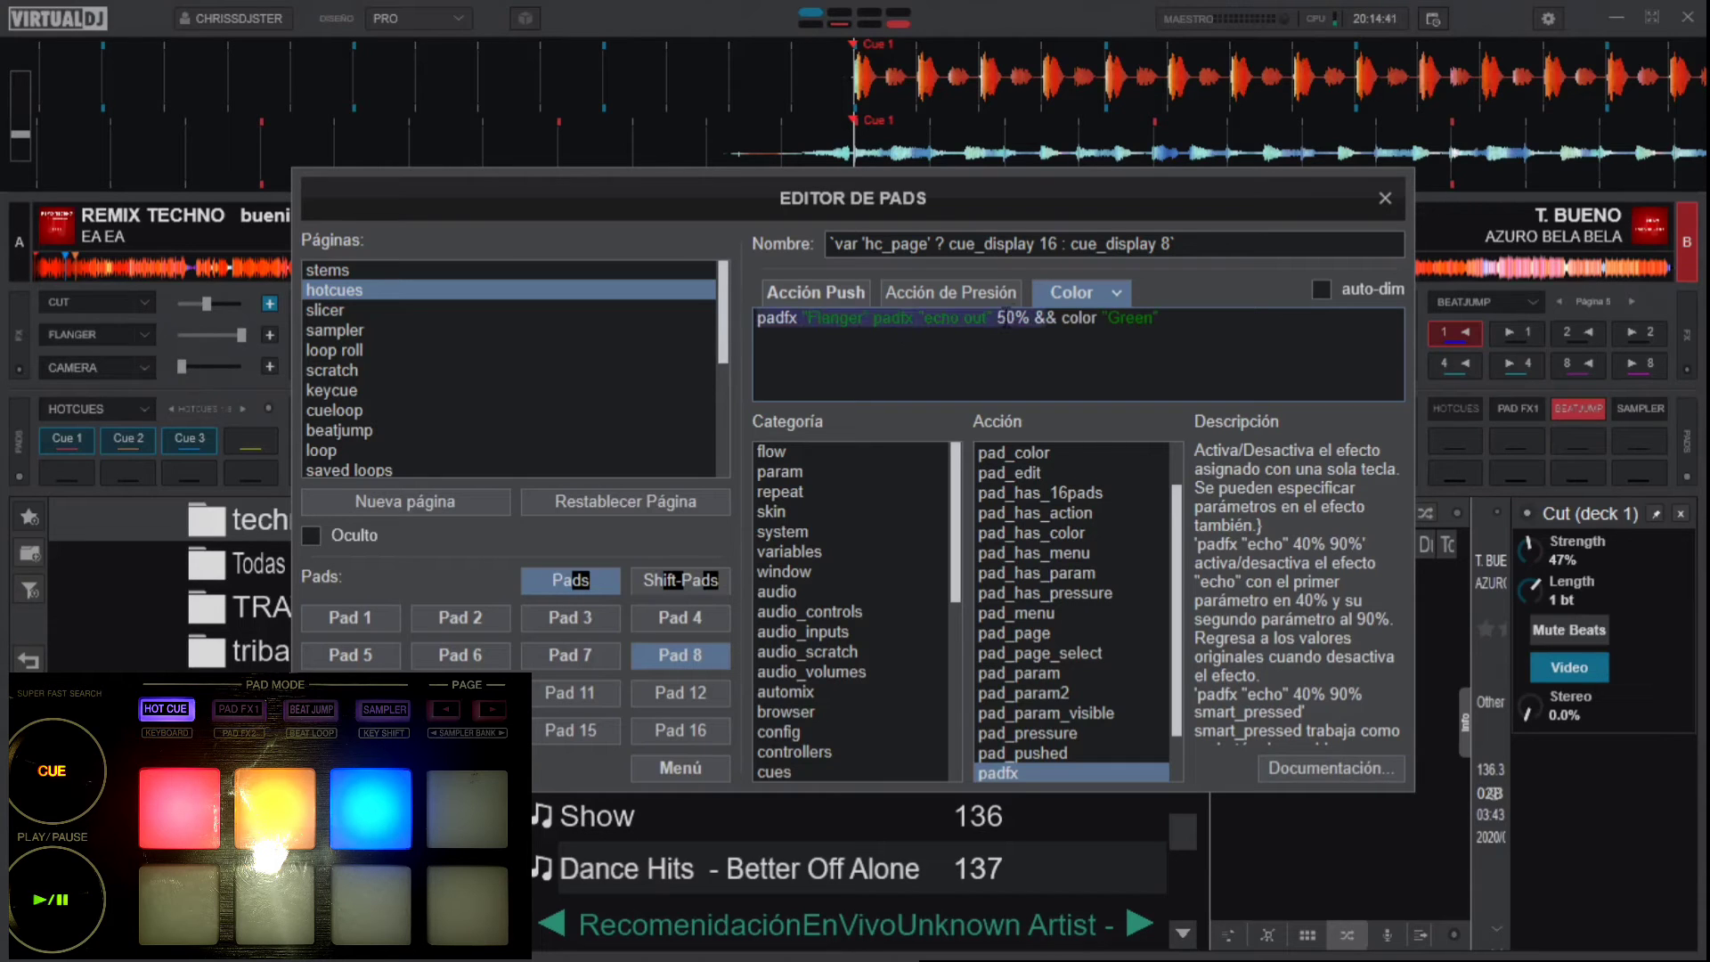
{"action": "left_click_drag", "start_coordinate": [1028, 319], "coordinate": [881, 330]}
{"action": "key", "text": "BackSpace"}
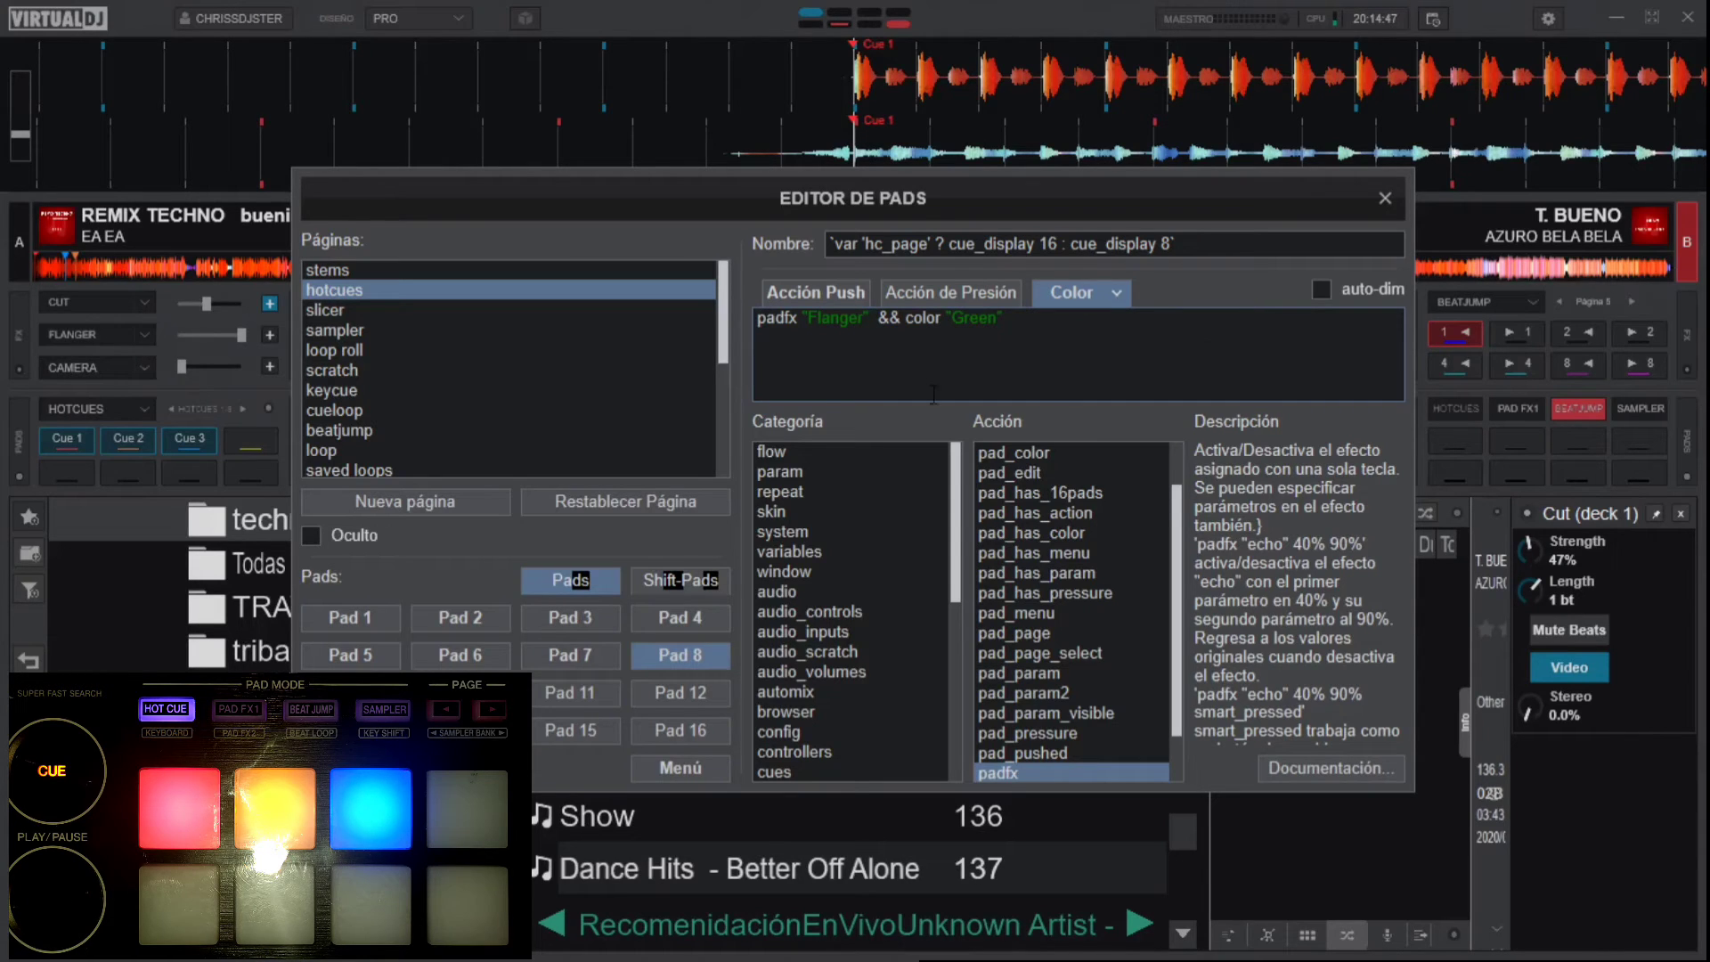
{"action": "left_click_drag", "start_coordinate": [875, 319], "coordinate": [757, 321]}
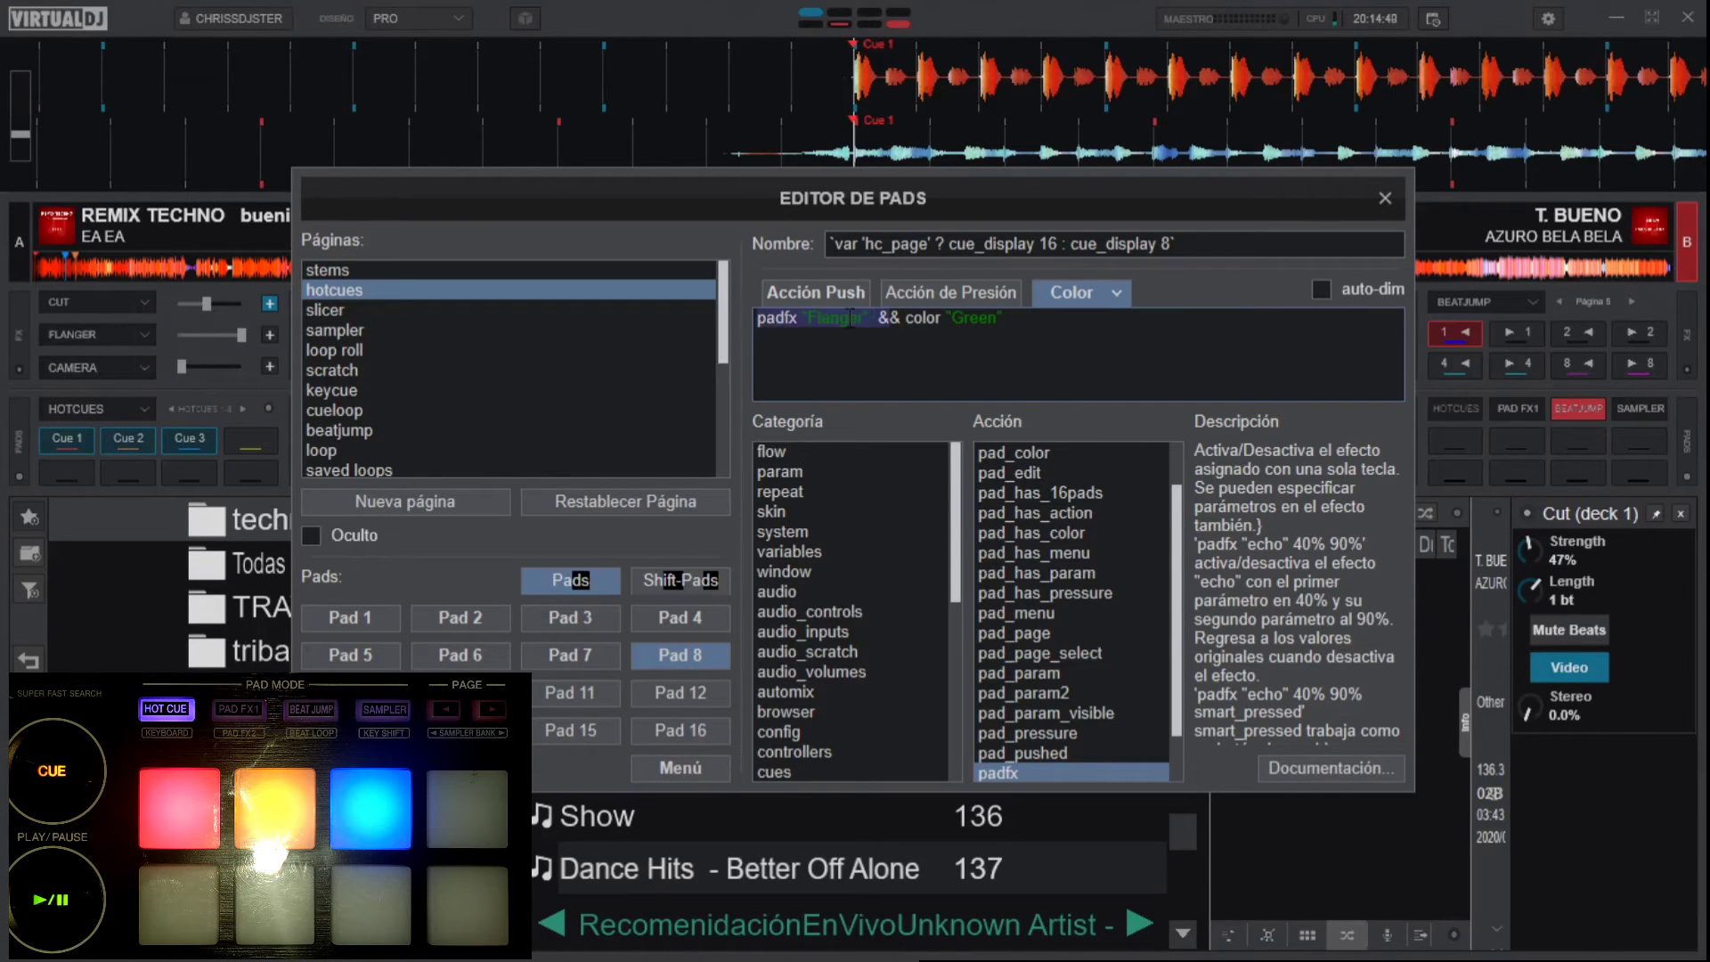
{"action": "left_click", "coordinate": [971, 318]}
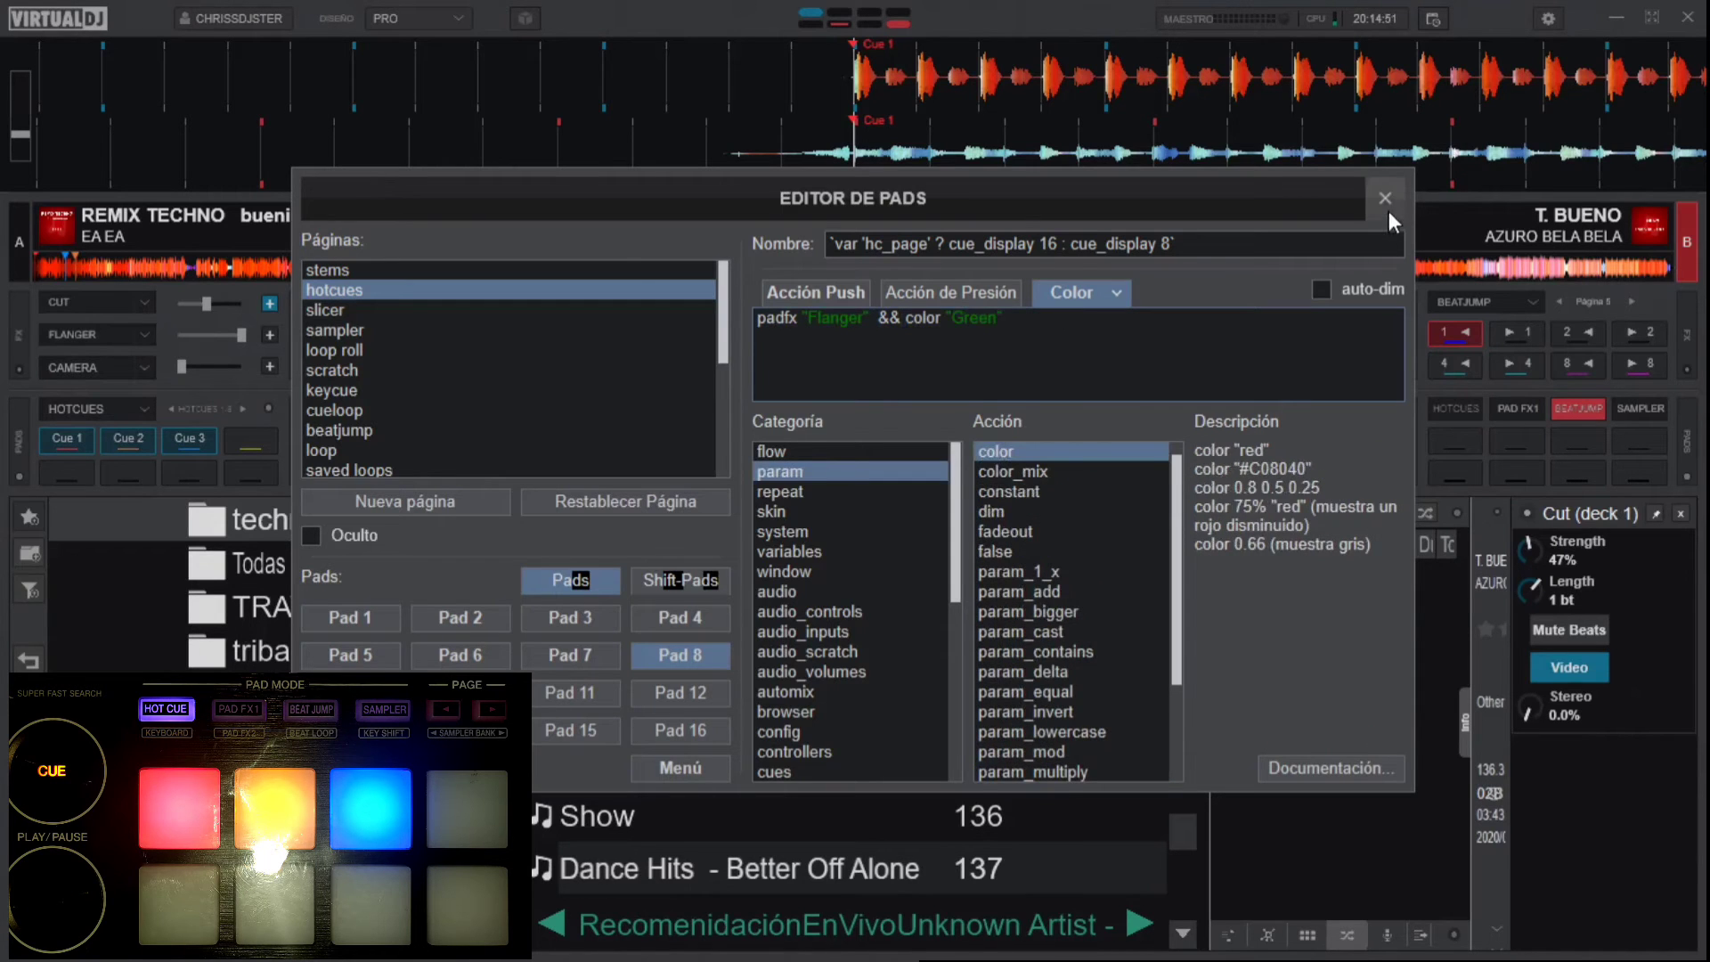
{"action": "left_click", "coordinate": [1392, 206]}
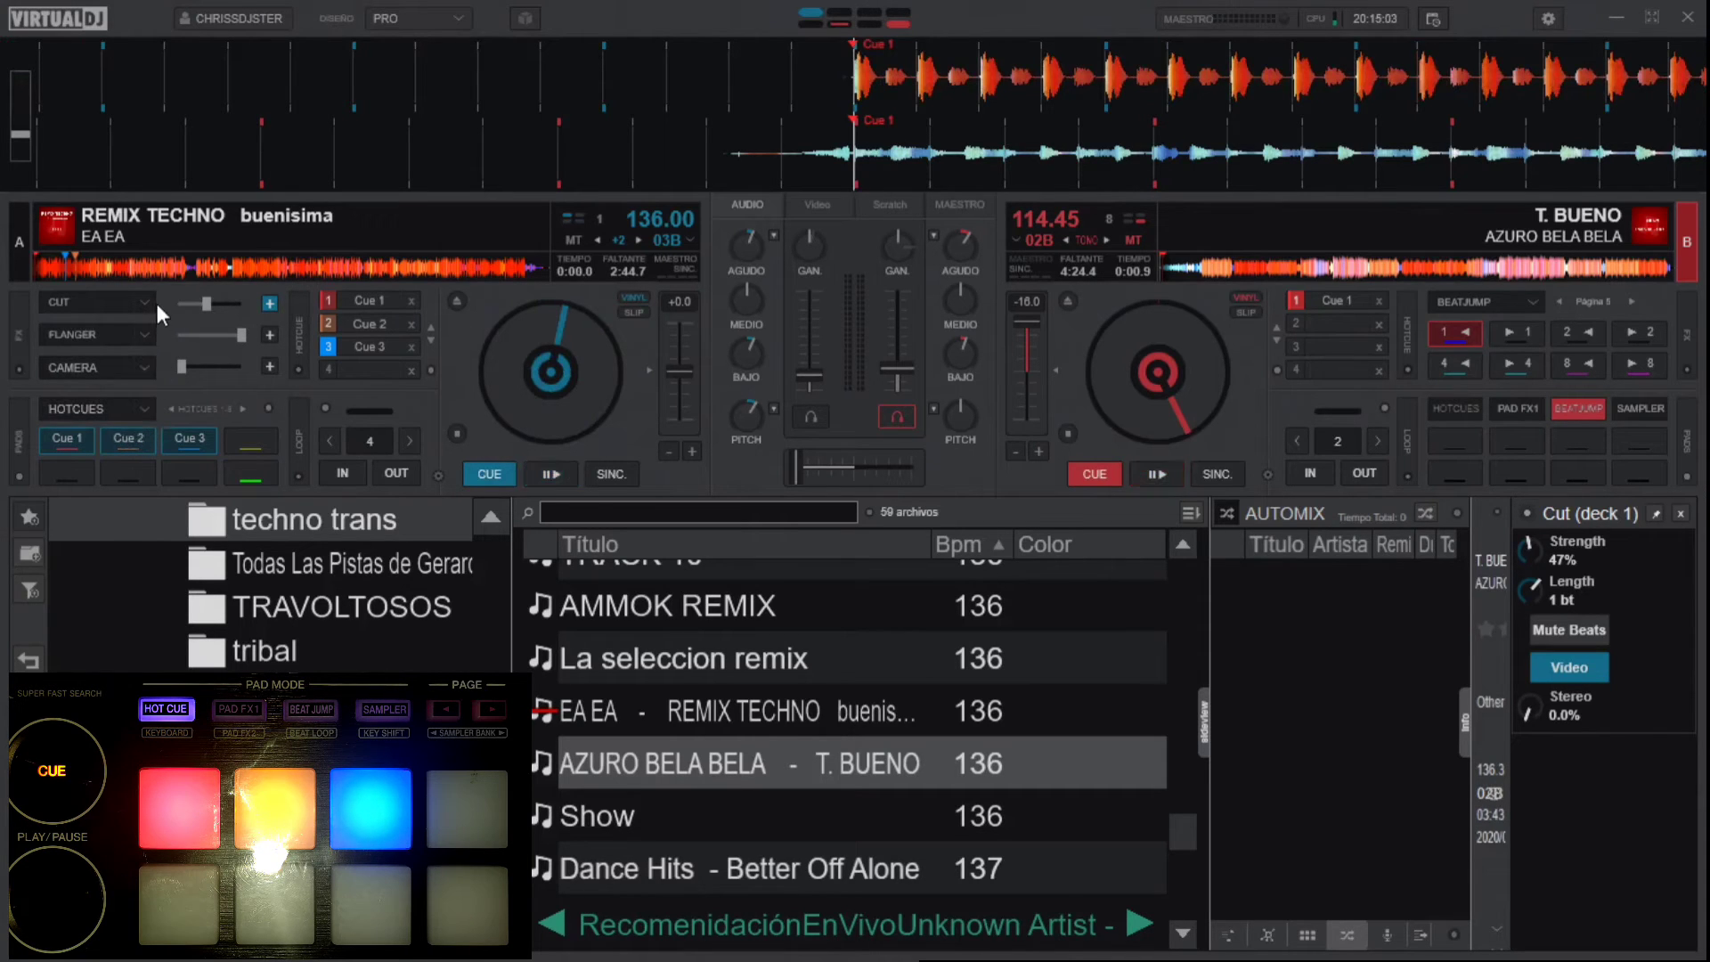
- Reopen the pad editor and select the PAD FX1 page
{"action": "left_click", "coordinate": [145, 409]}
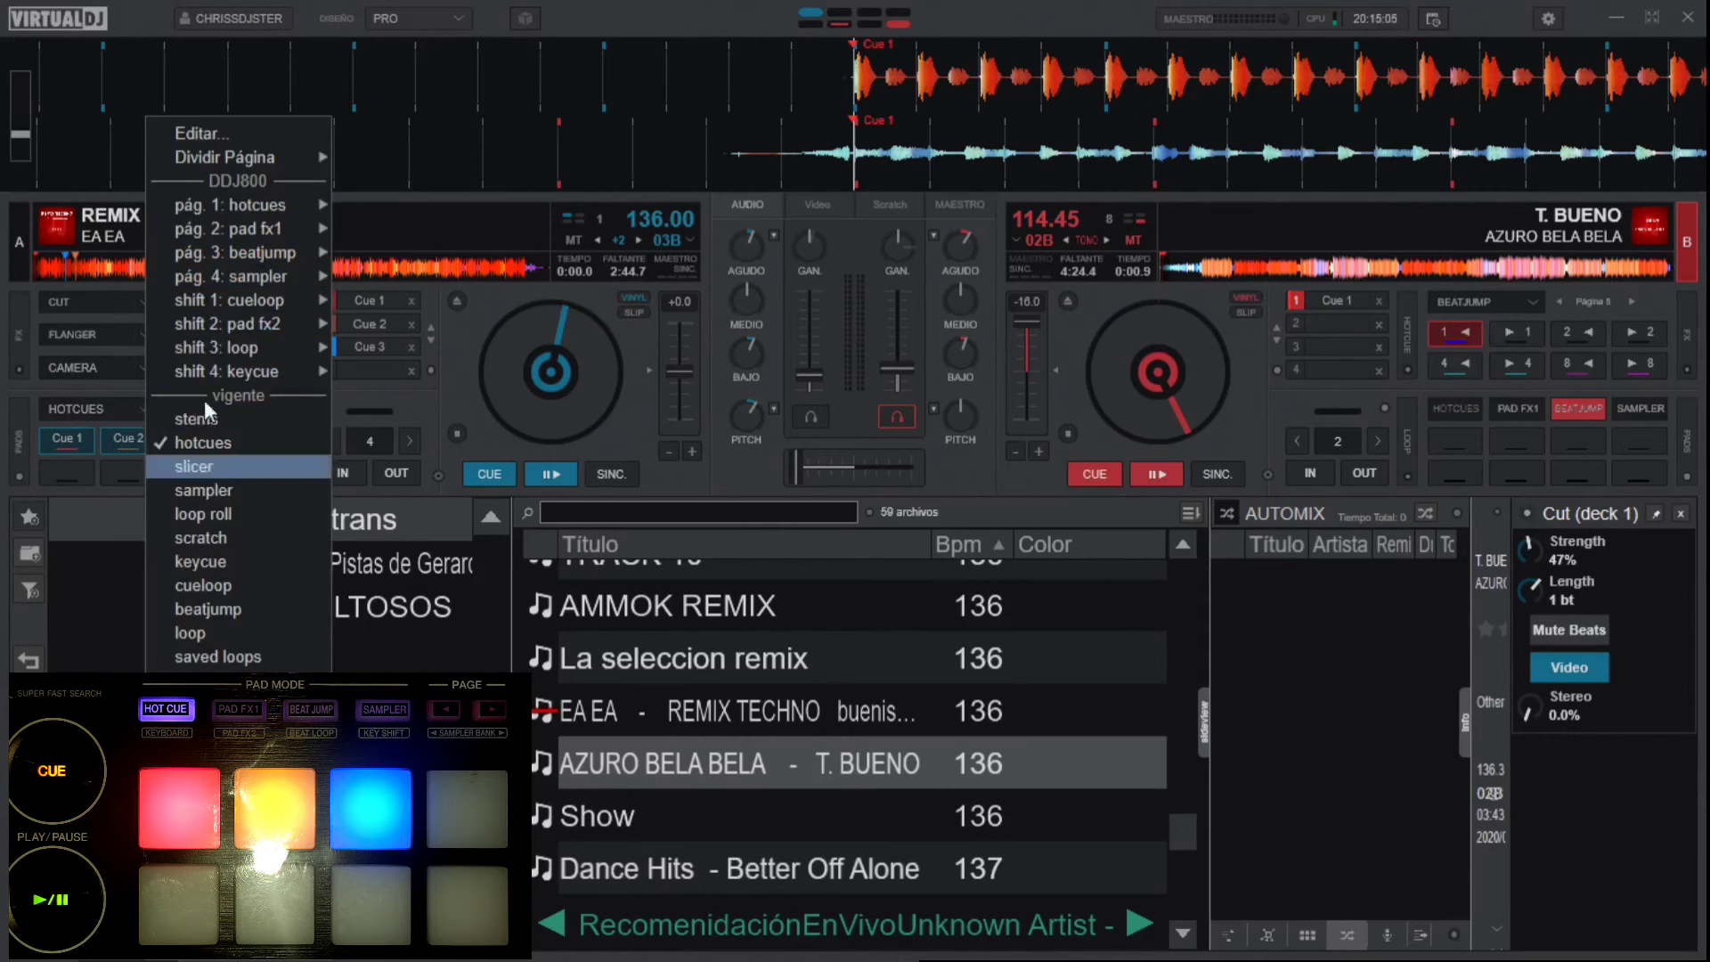
{"action": "left_click", "coordinate": [210, 134]}
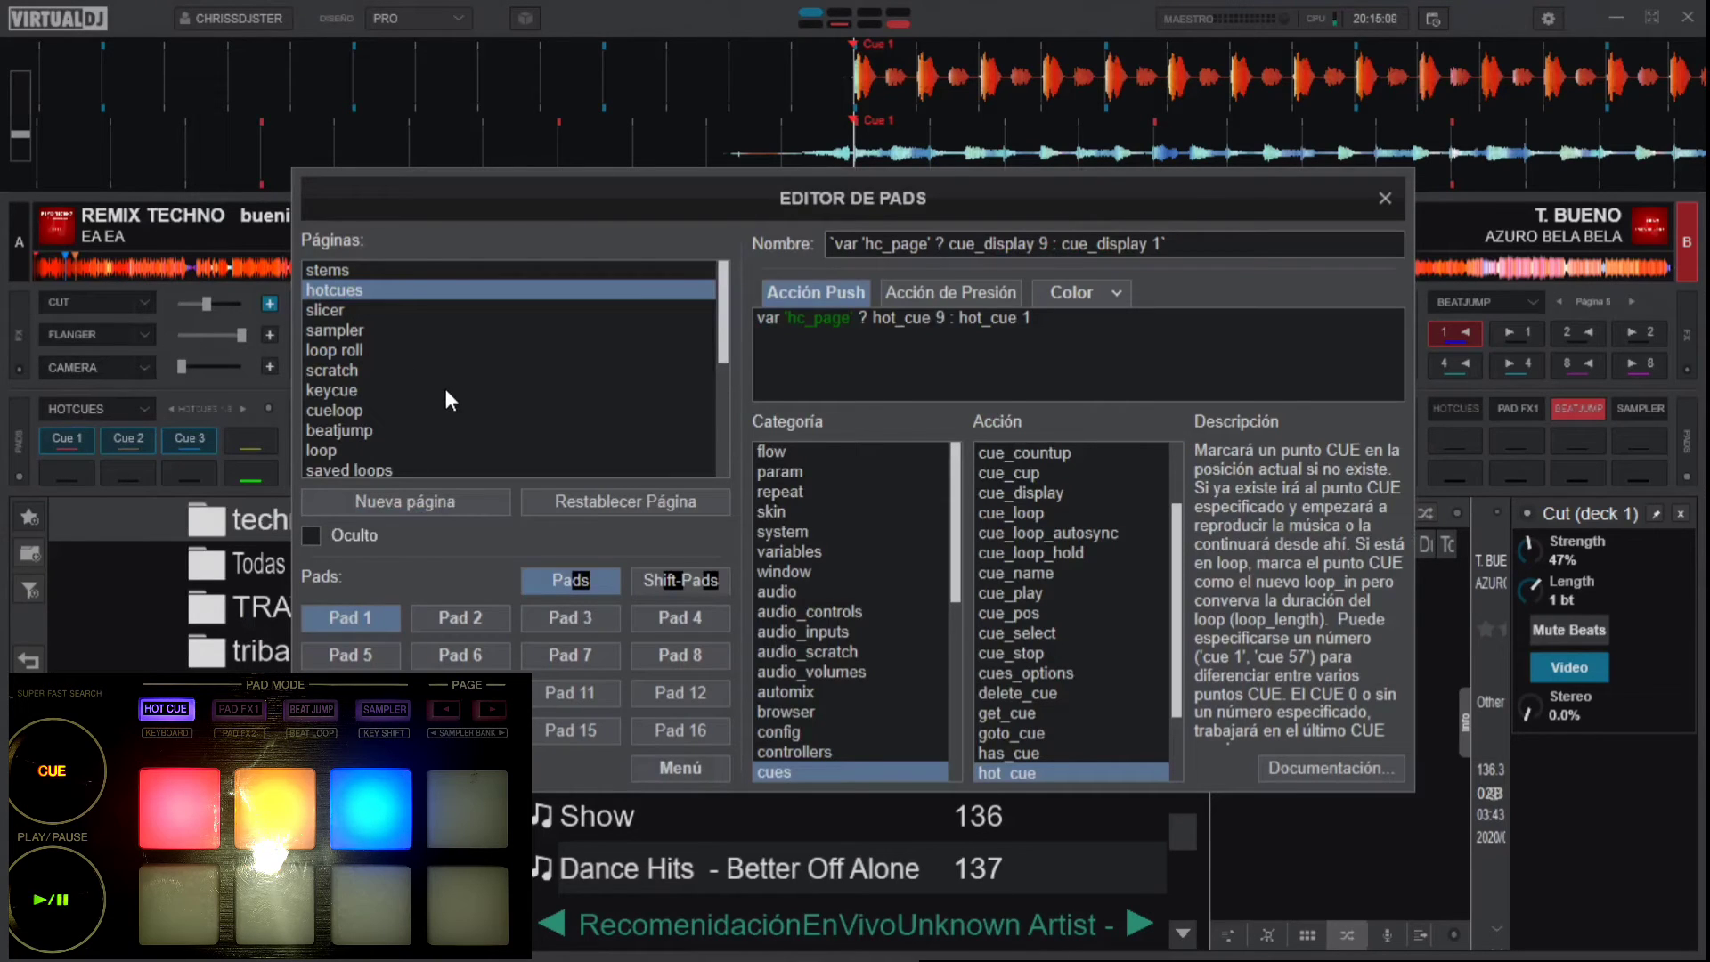
{"action": "scroll", "coordinate": [446, 392], "scroll_direction": "down", "scroll_amount": 5}
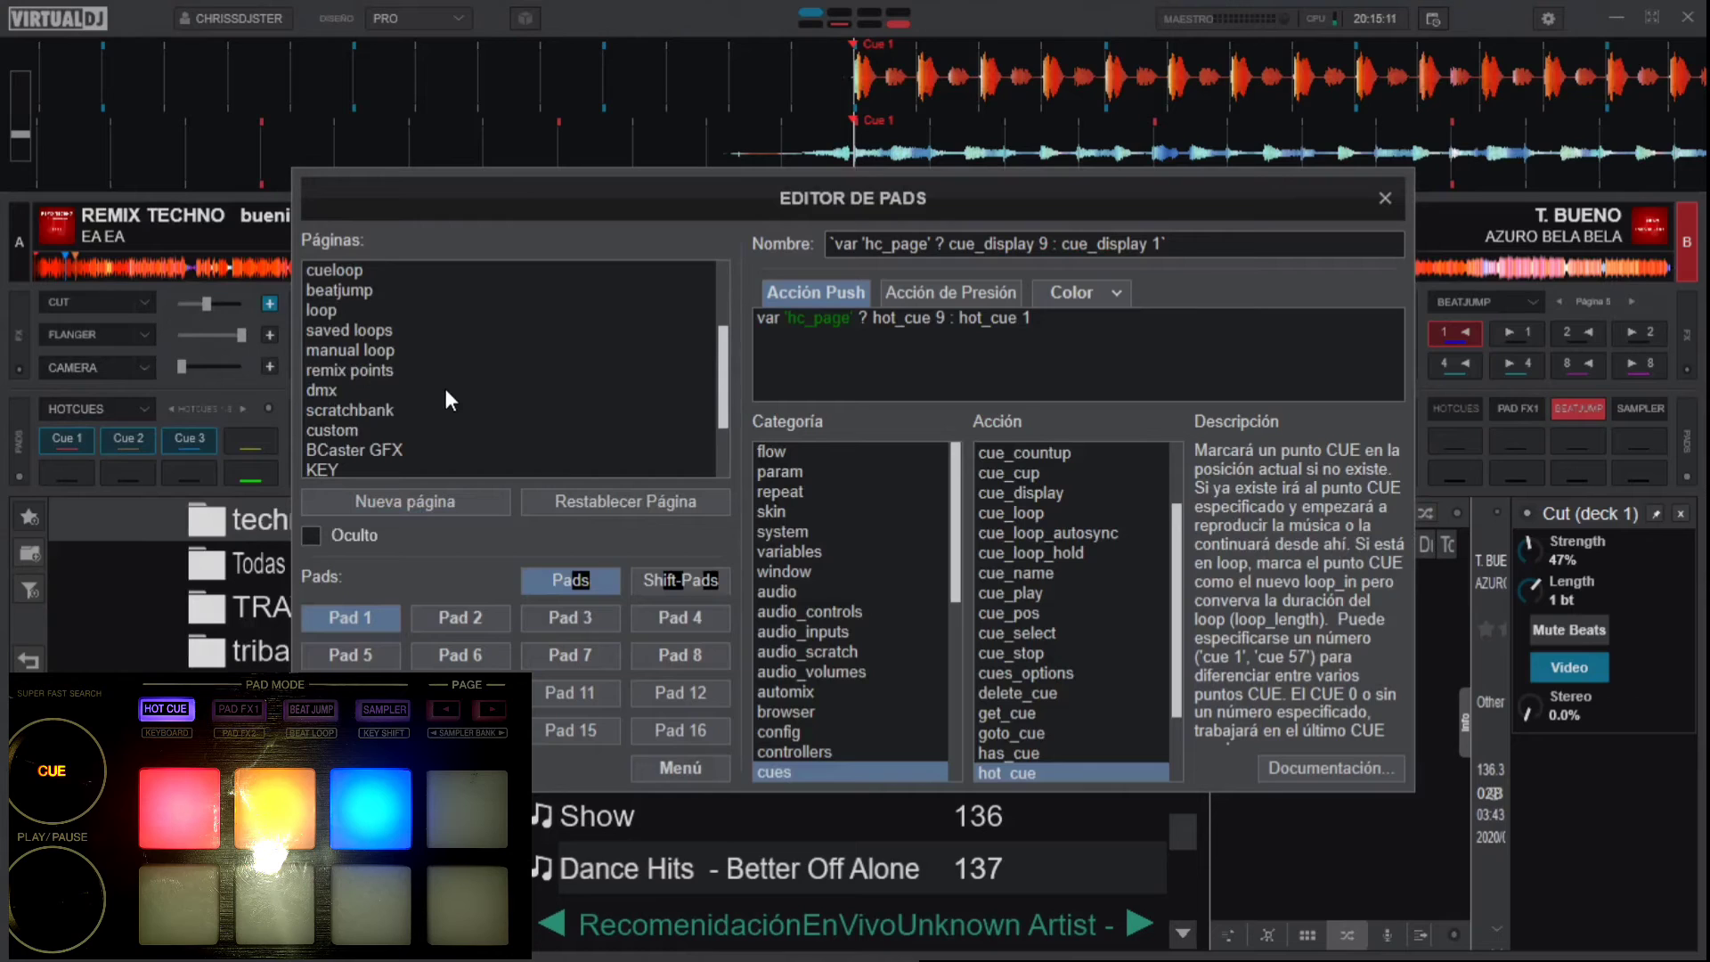
{"action": "scroll", "coordinate": [446, 392], "scroll_direction": "down", "scroll_amount": 2}
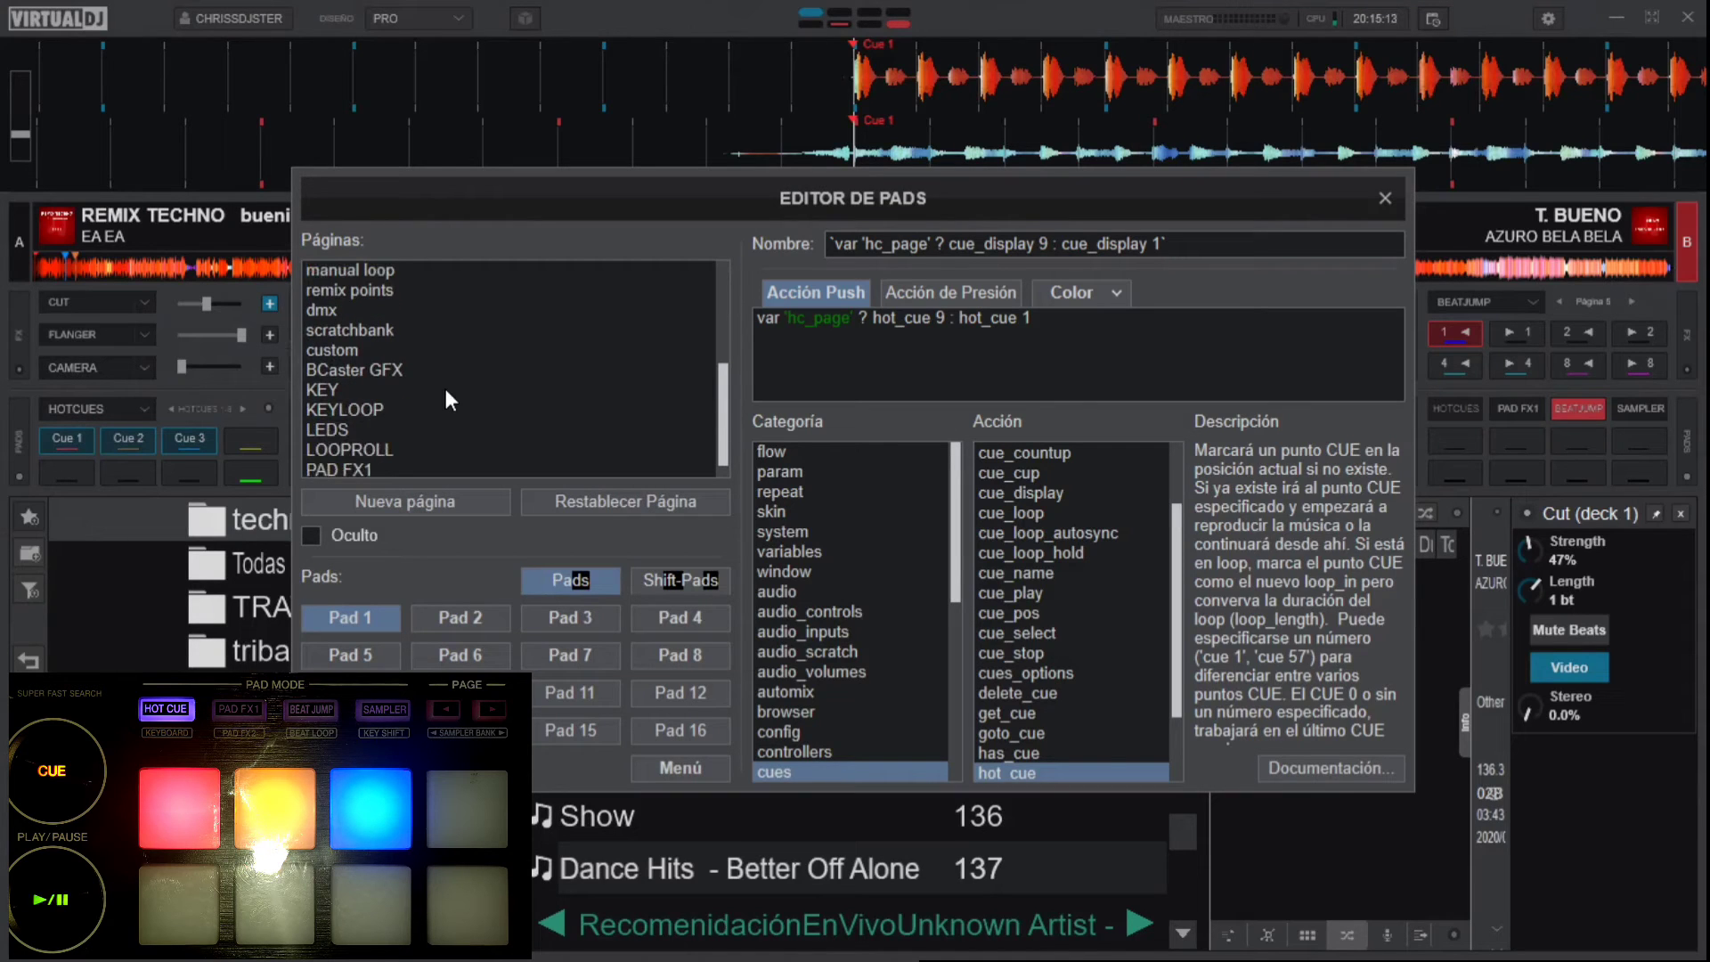
{"action": "scroll", "coordinate": [447, 392], "scroll_direction": "down", "scroll_amount": 1}
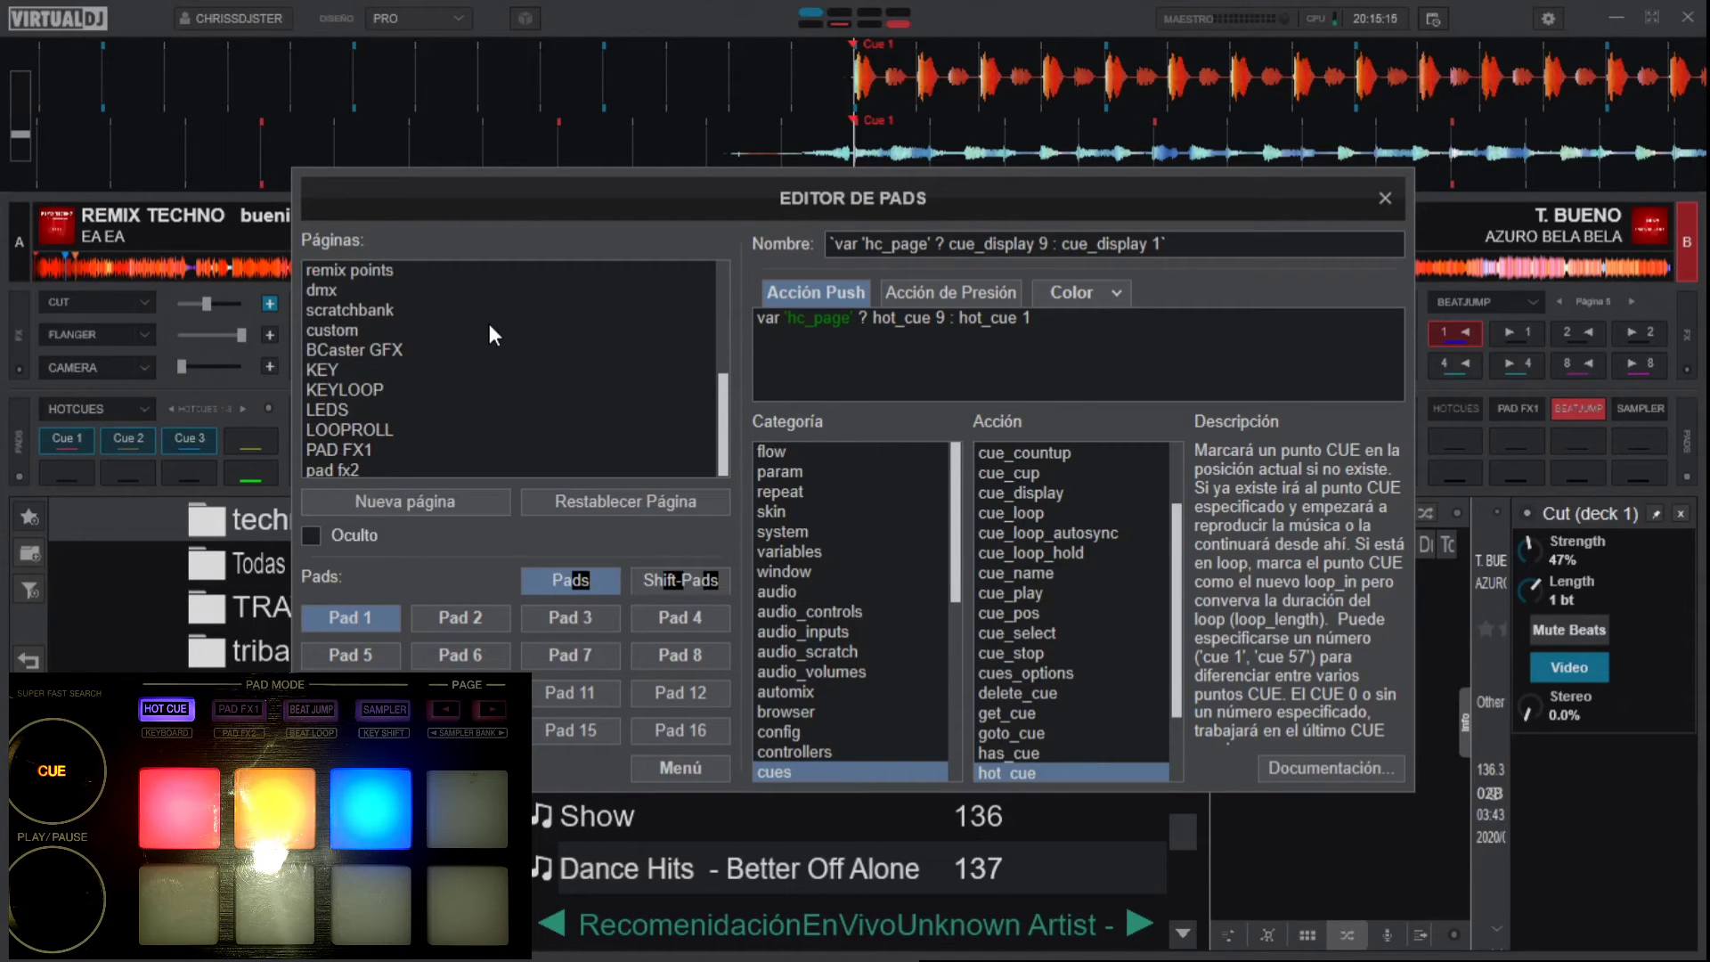
{"action": "left_click", "coordinate": [338, 449]}
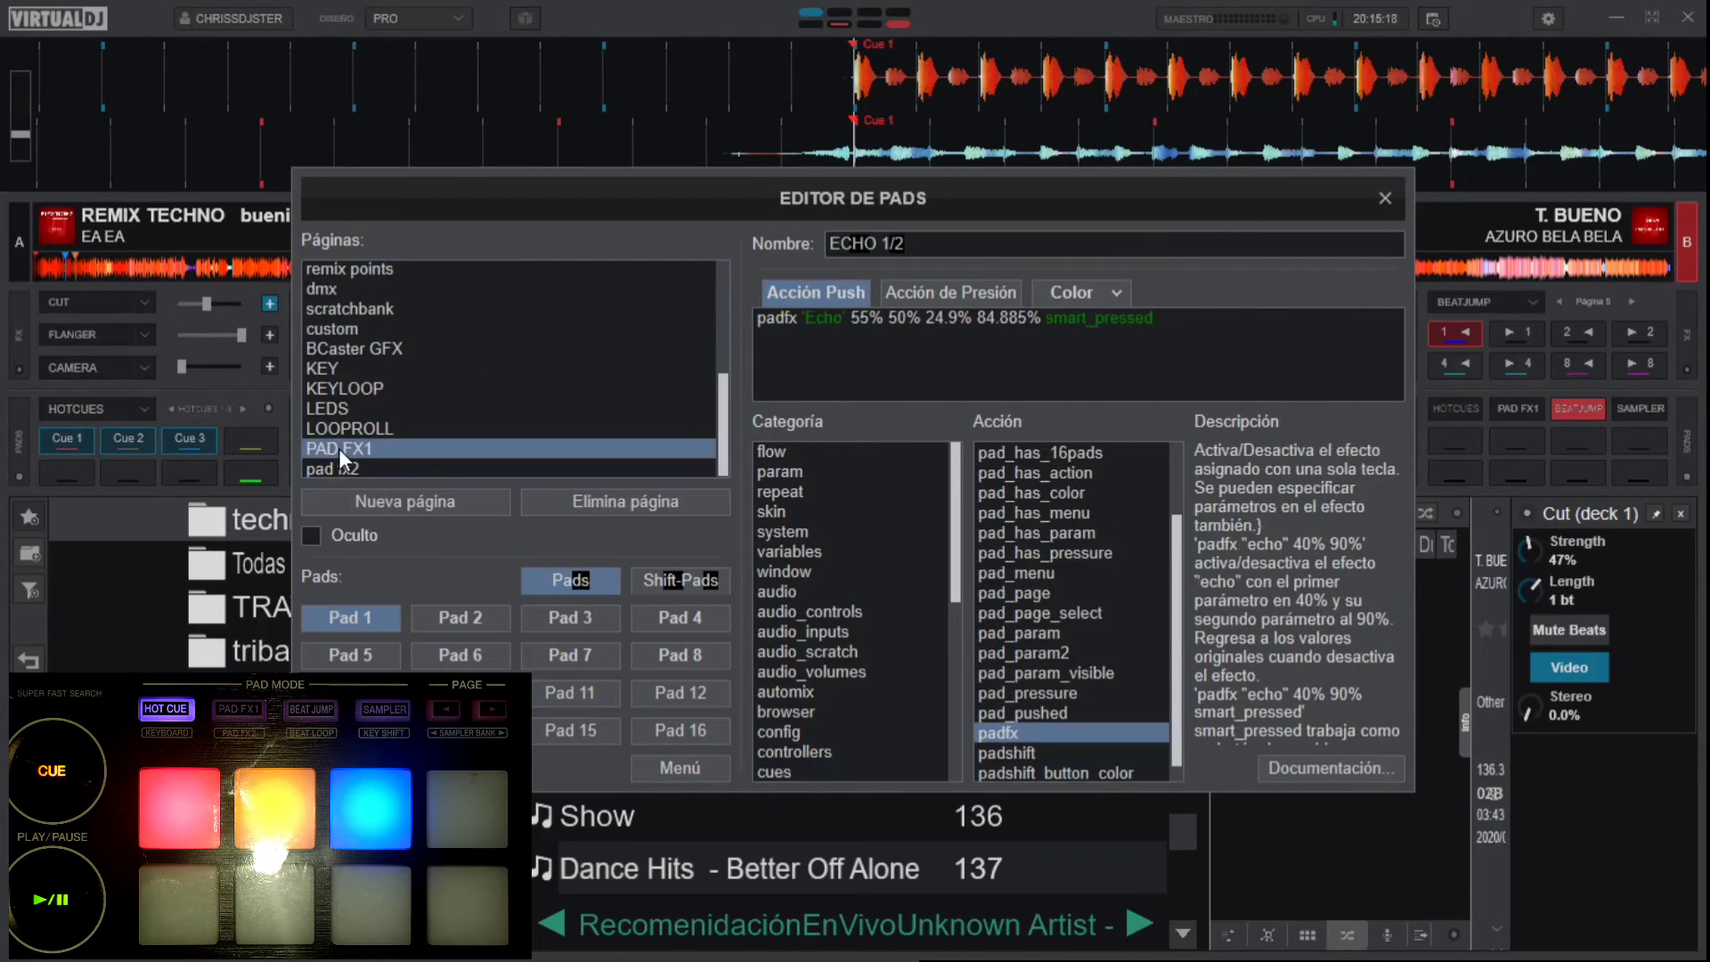
- Check the push actions of PAD FX1 Pads 8 and 7 and copy the complete Phaser script from Pad 3
{"action": "left_click", "coordinate": [691, 648]}
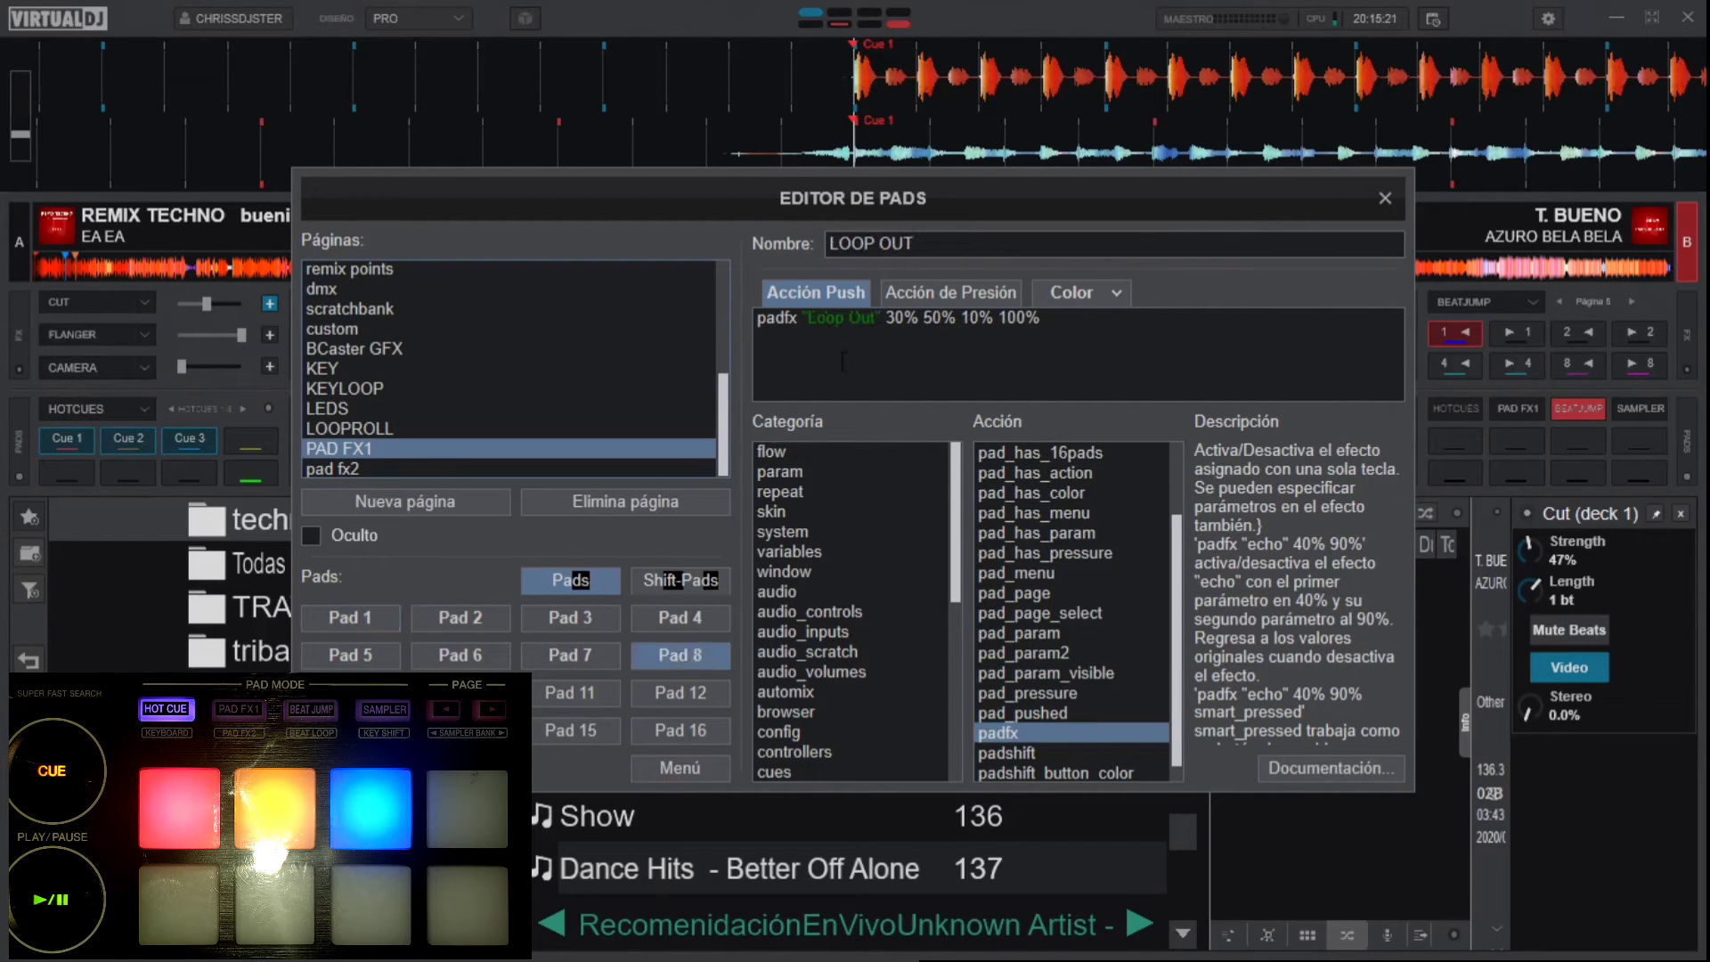
{"action": "left_click", "coordinate": [577, 659]}
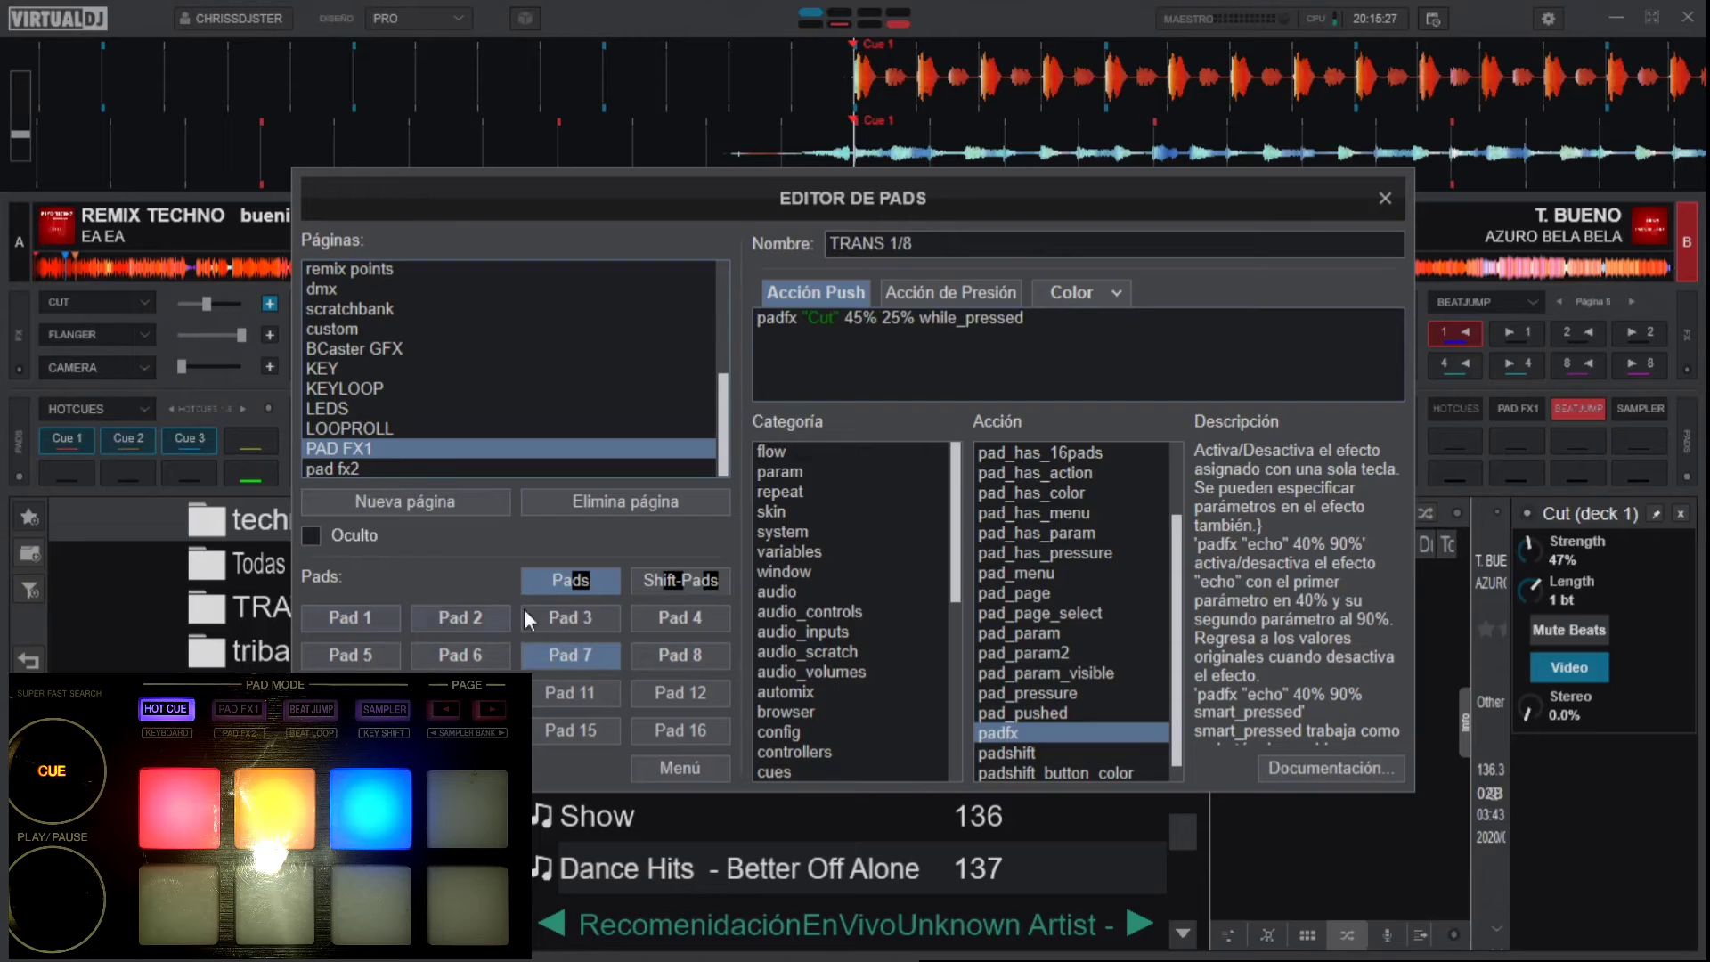
{"action": "left_click", "coordinate": [563, 614]}
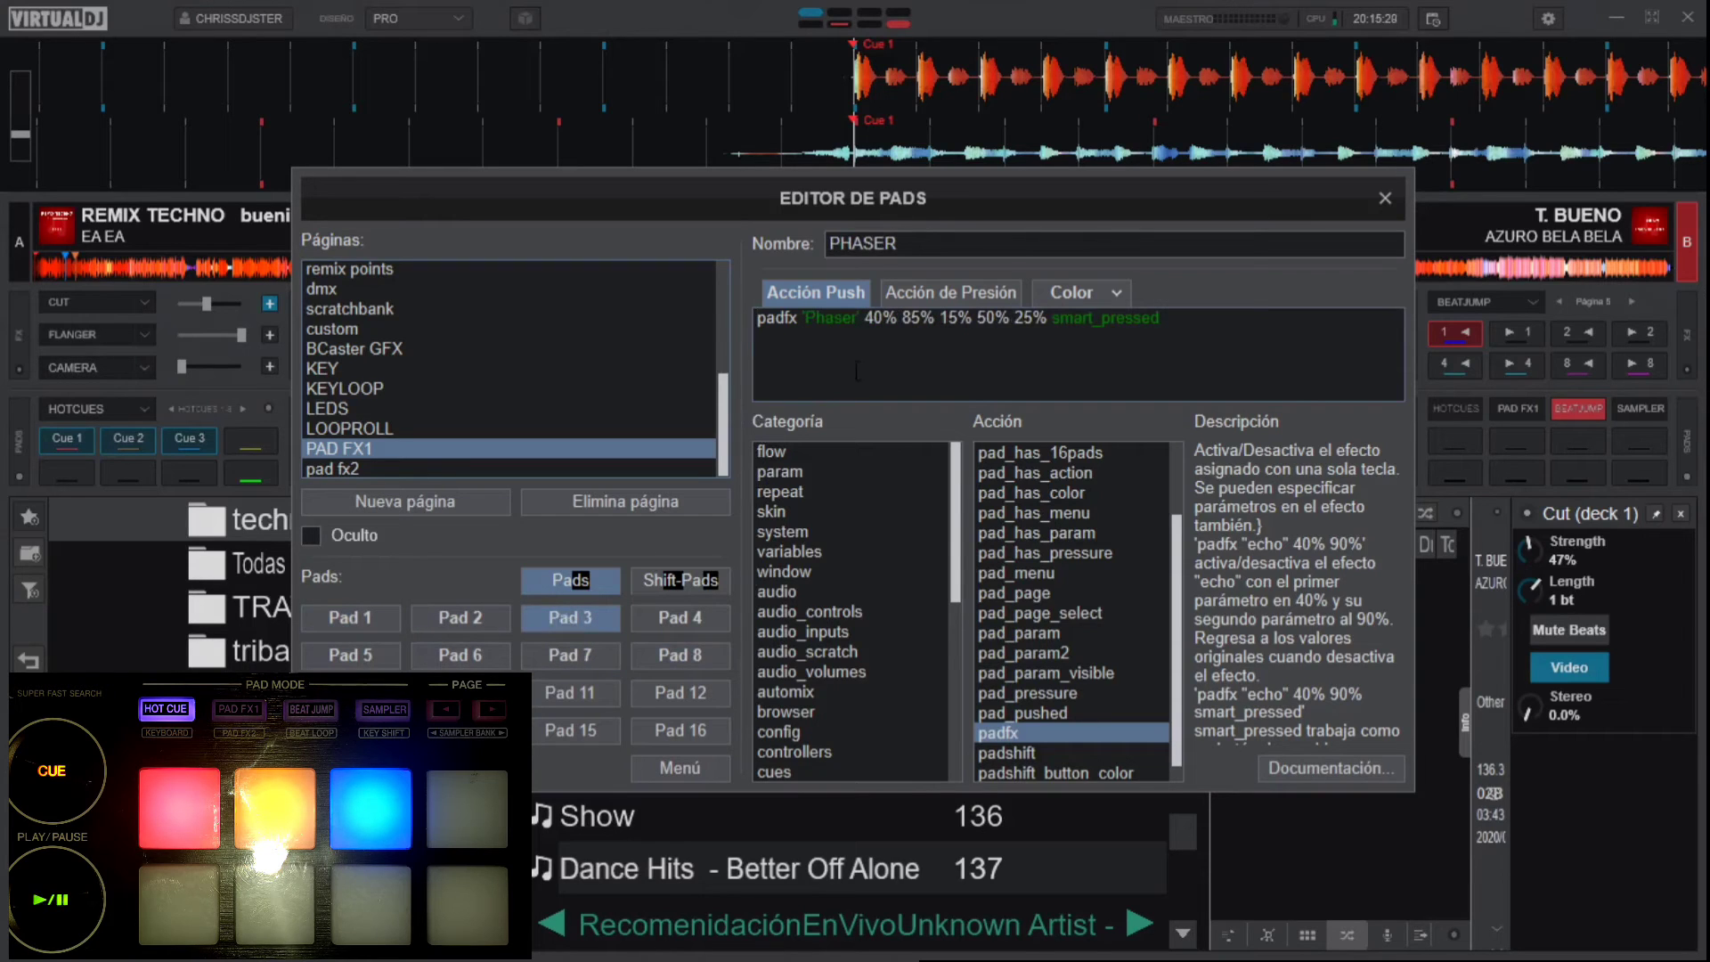
{"action": "left_click_drag", "start_coordinate": [1162, 326], "coordinate": [739, 334]}
{"action": "key", "text": "ctrl+c"}
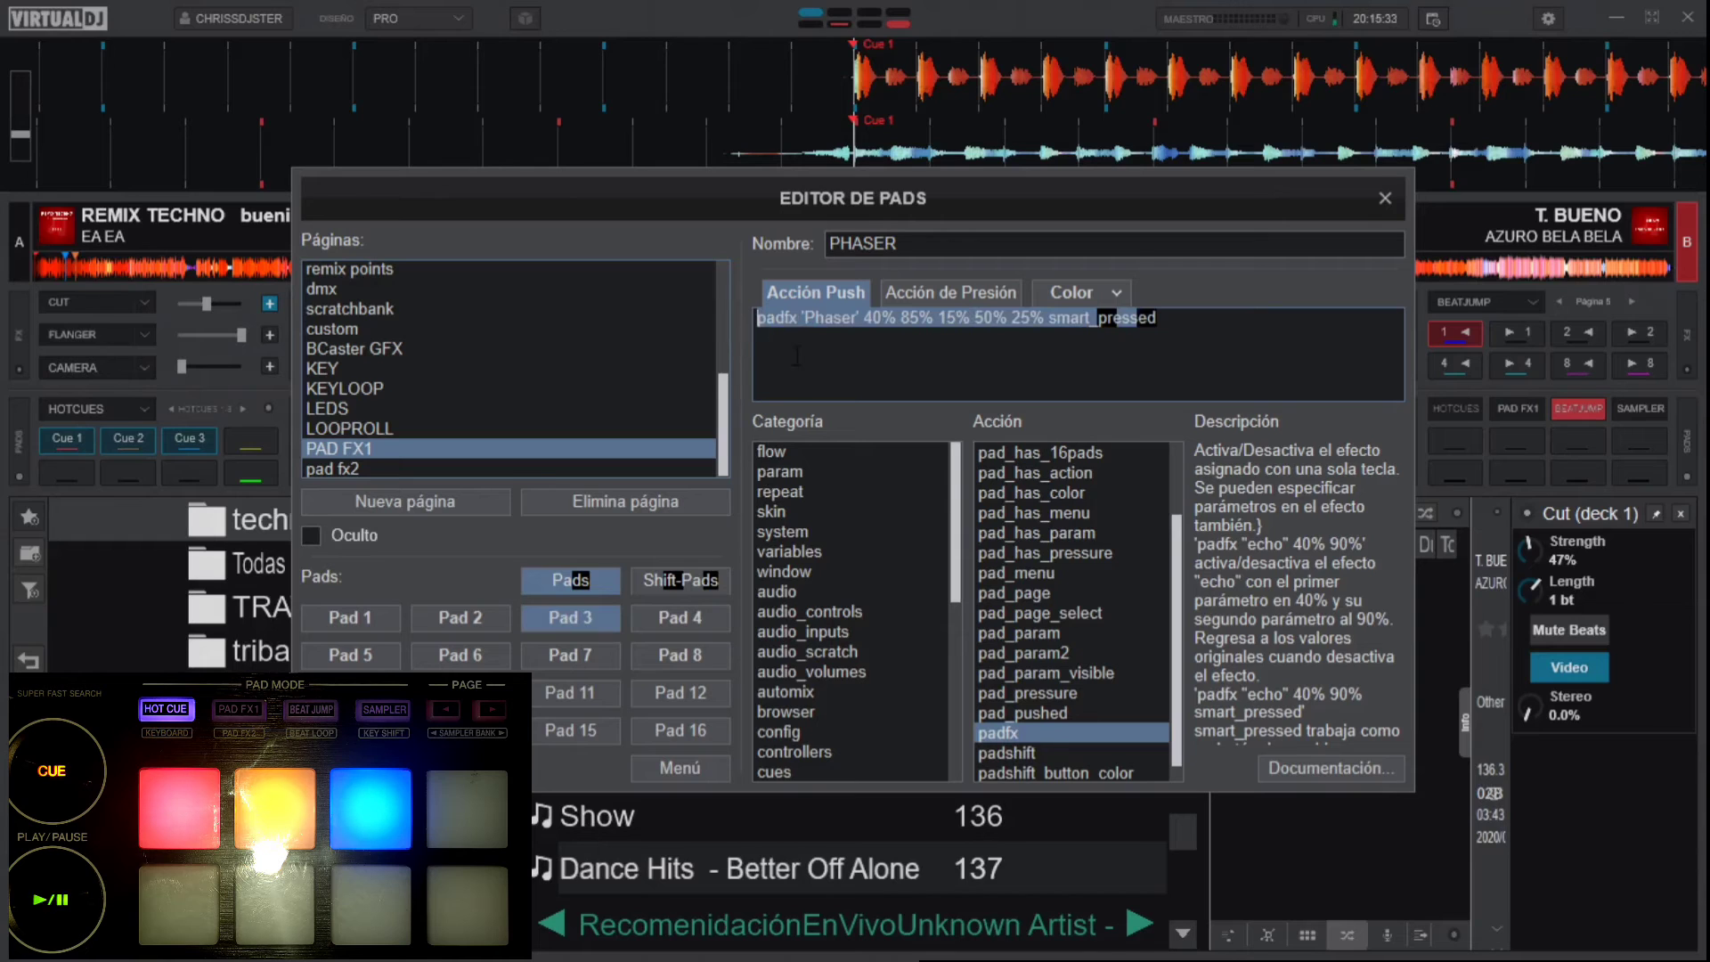
- Replace the push action of hotcues Pad 8 with padfx 'Phaser' 40% 85% 15% 50% 25% smart_pressed
{"action": "left_click_drag", "start_coordinate": [729, 427], "coordinate": [717, 278]}
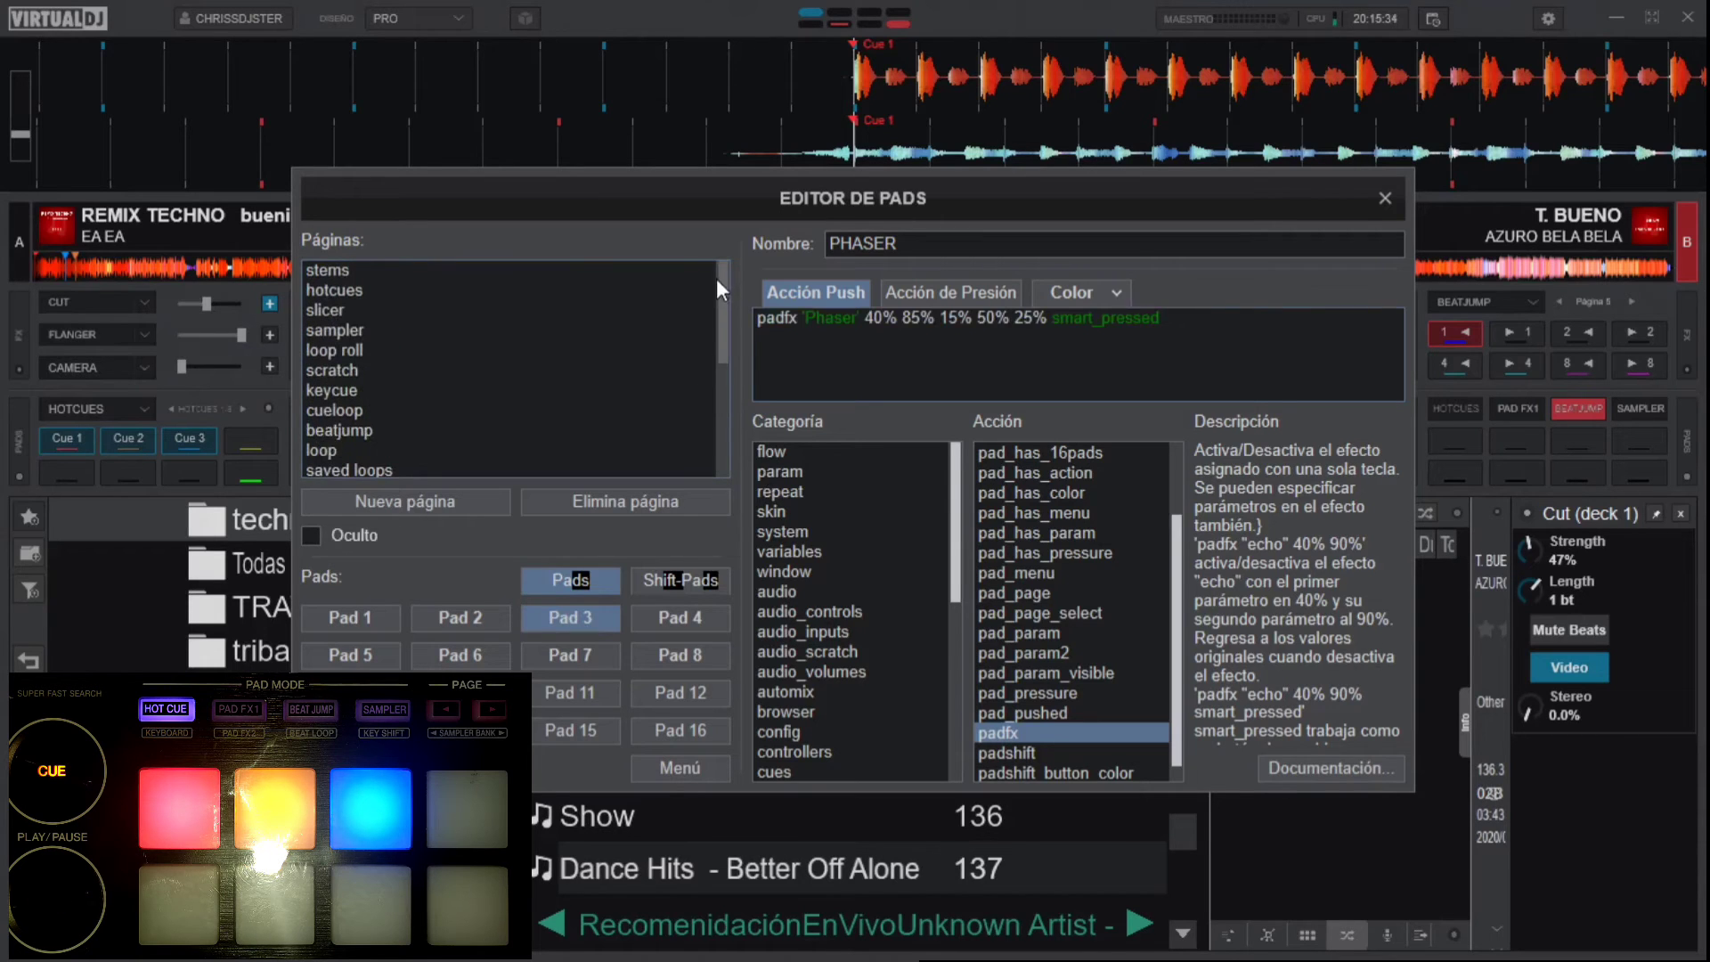
{"action": "left_click", "coordinate": [361, 287]}
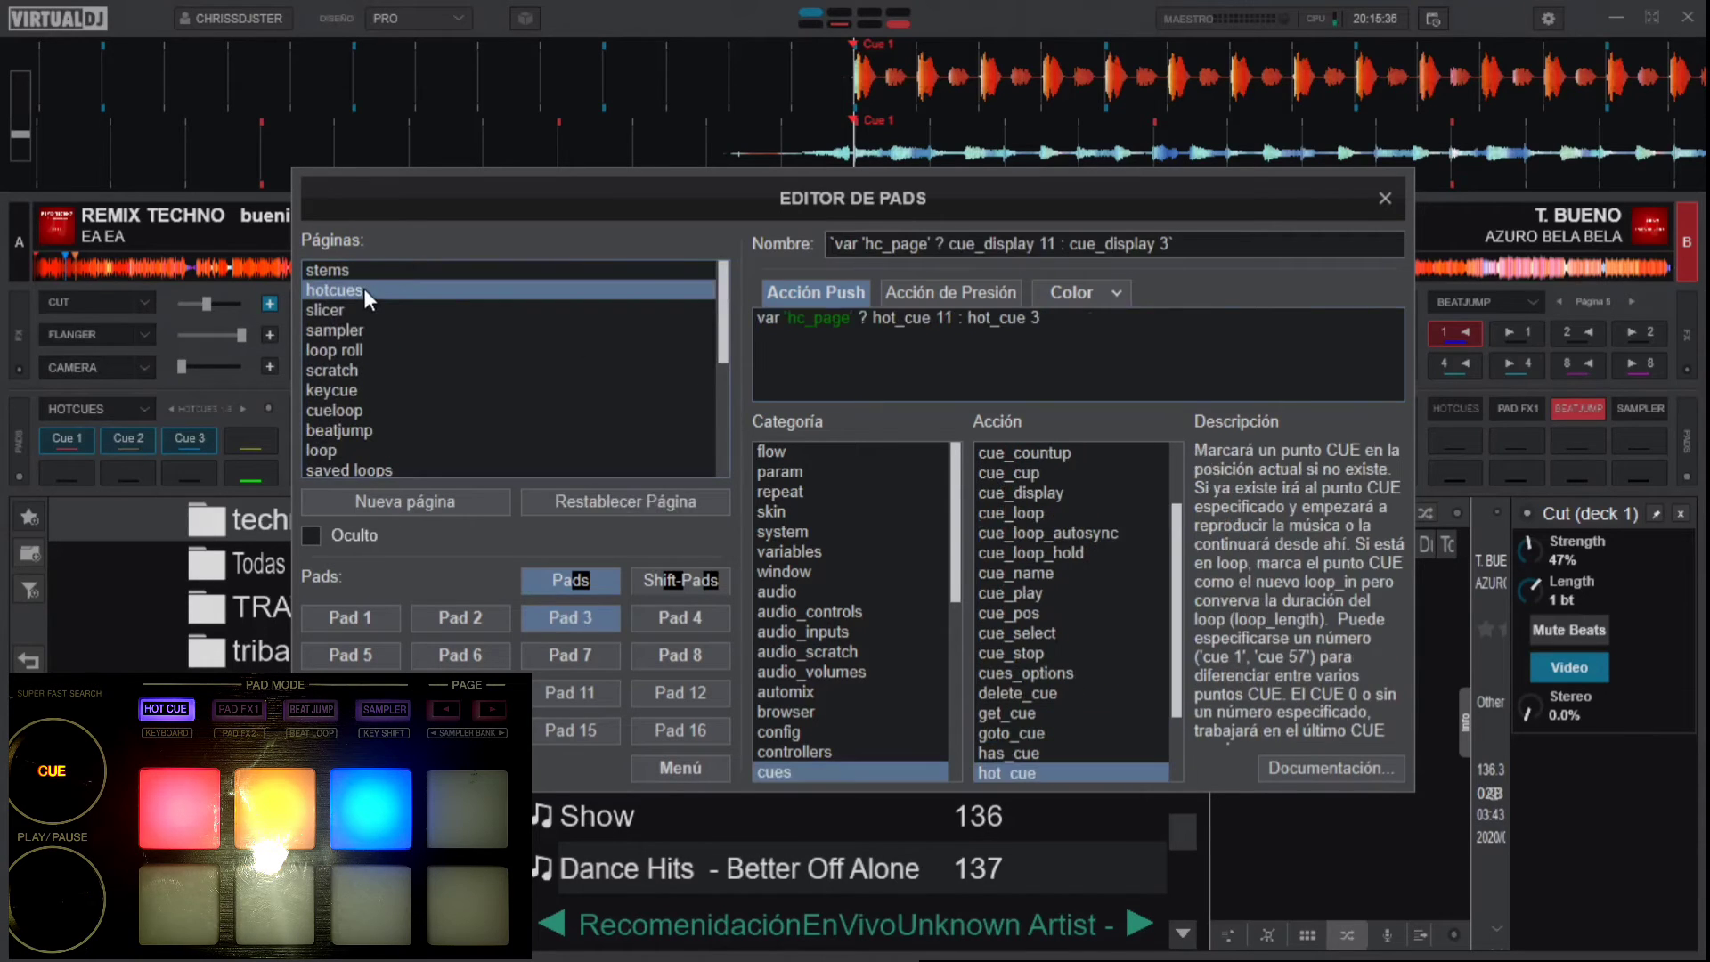
{"action": "left_click", "coordinate": [668, 658]}
{"action": "left_click", "coordinate": [1263, 342]}
{"action": "key", "text": "ctrl+a"}
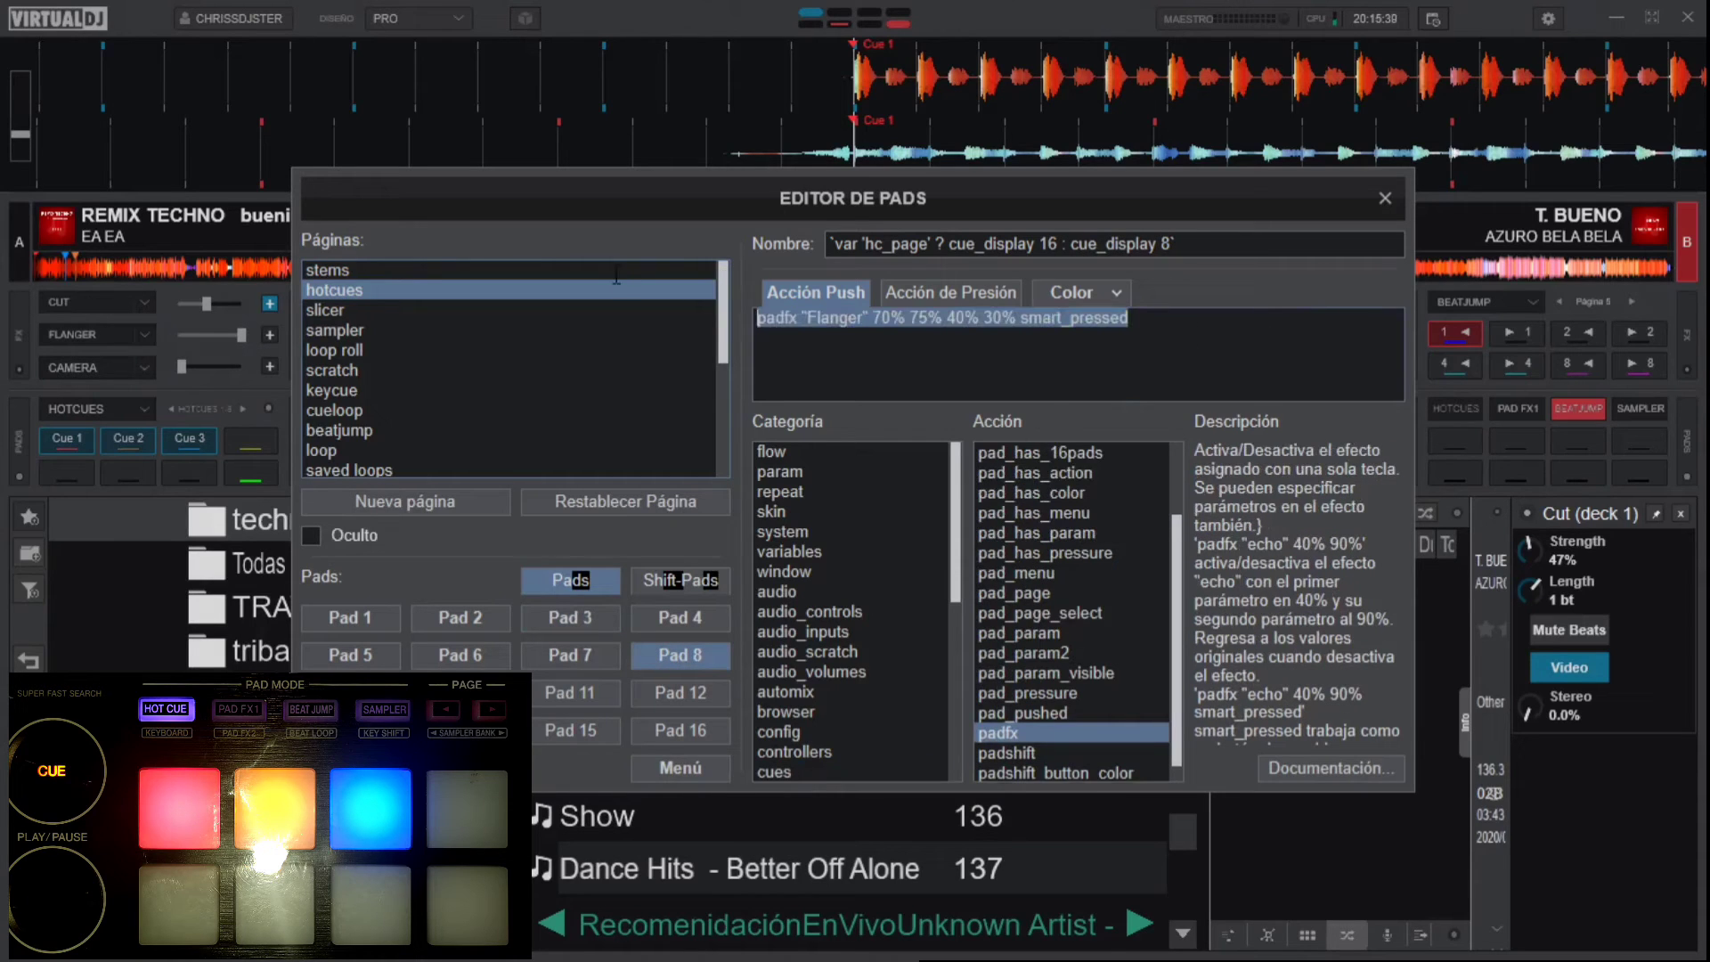
{"action": "key", "text": "ctrl+v"}
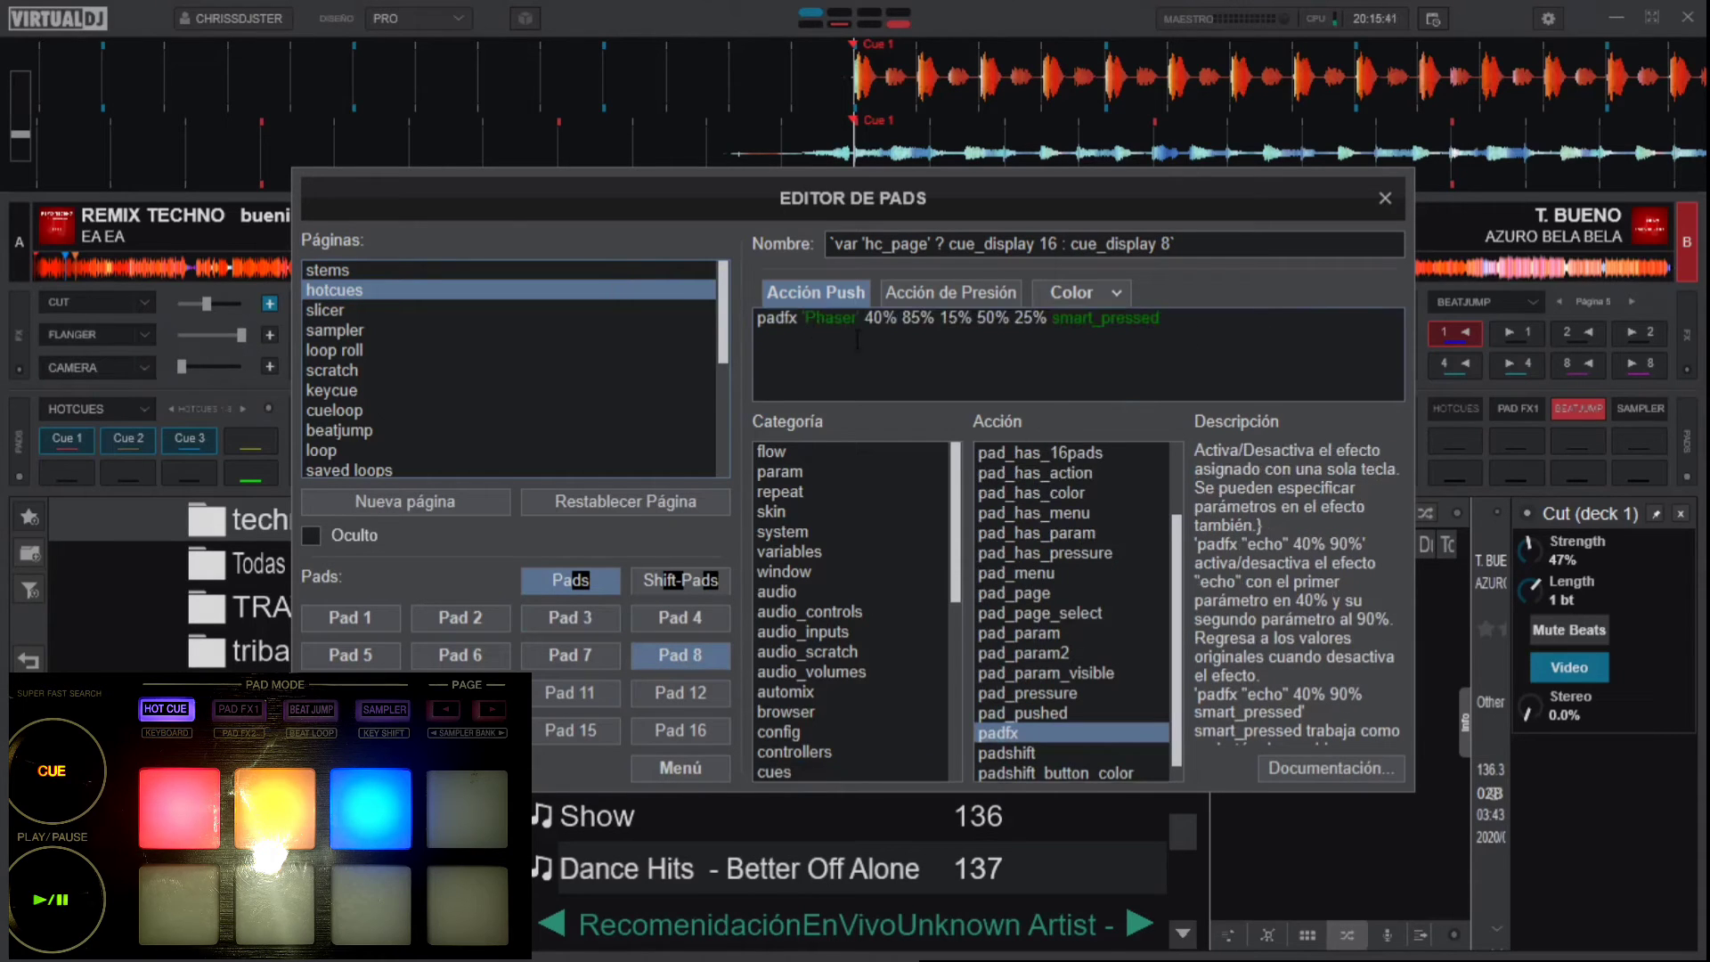
{"action": "left_click", "coordinate": [904, 384]}
{"action": "left_click_drag", "start_coordinate": [865, 323], "coordinate": [760, 321]}
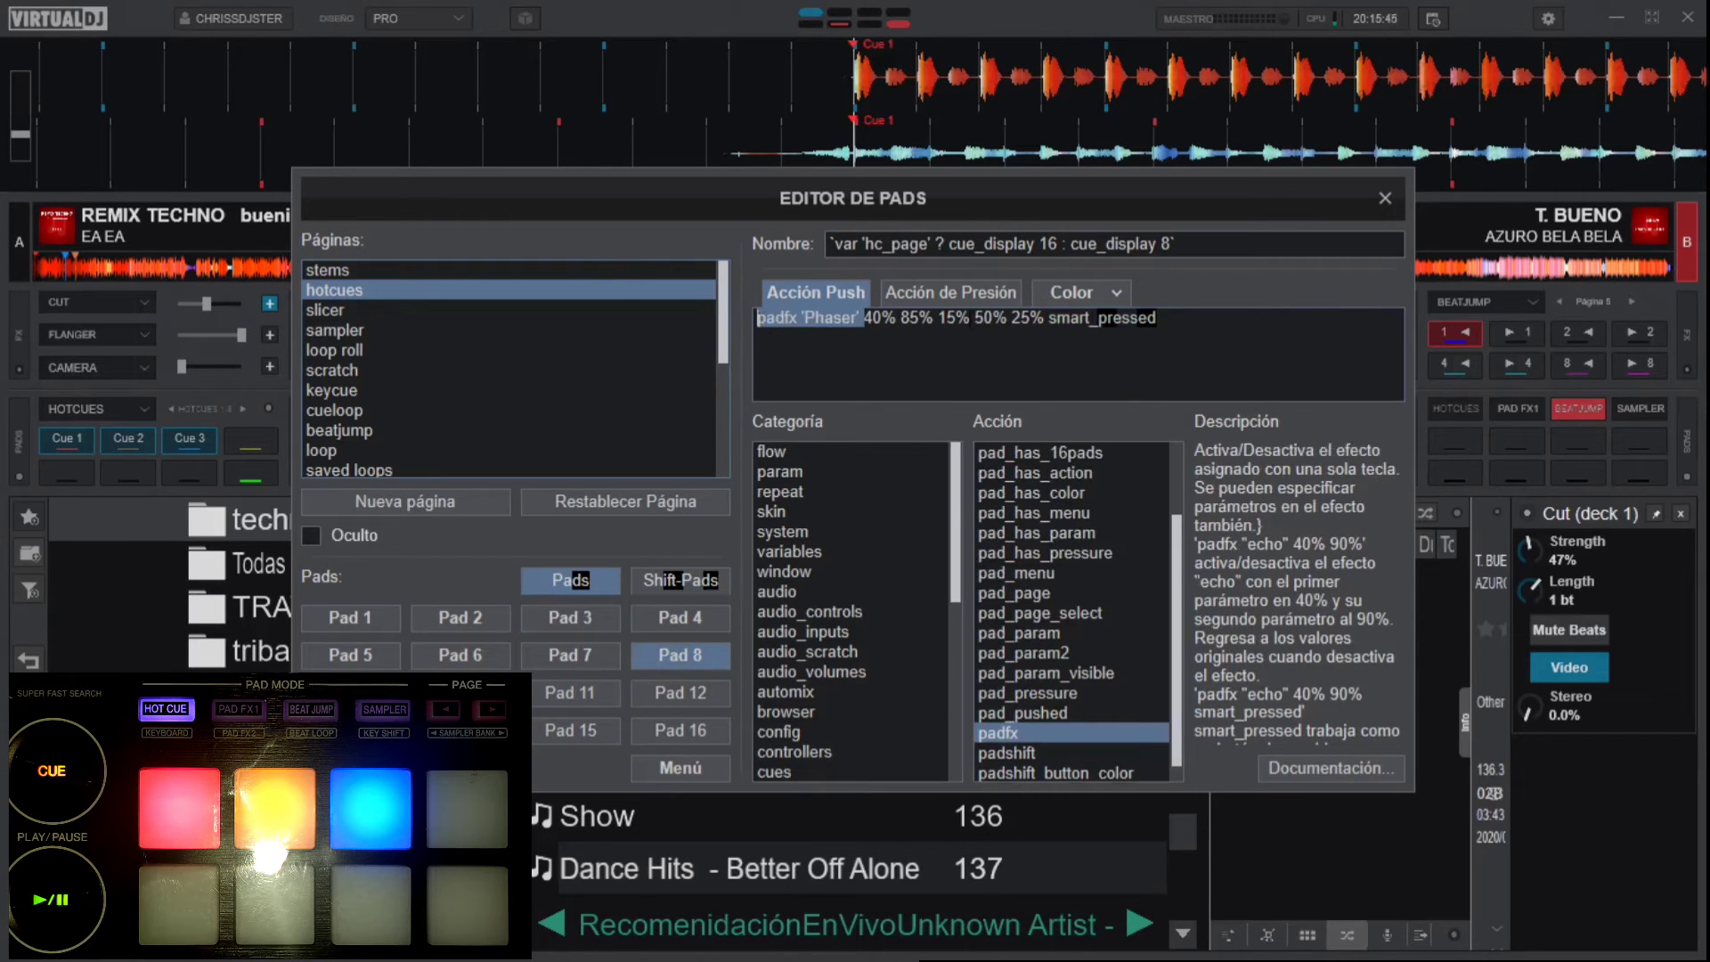
{"action": "left_click", "coordinate": [1104, 295]}
{"action": "left_click_drag", "start_coordinate": [758, 321], "coordinate": [869, 322]}
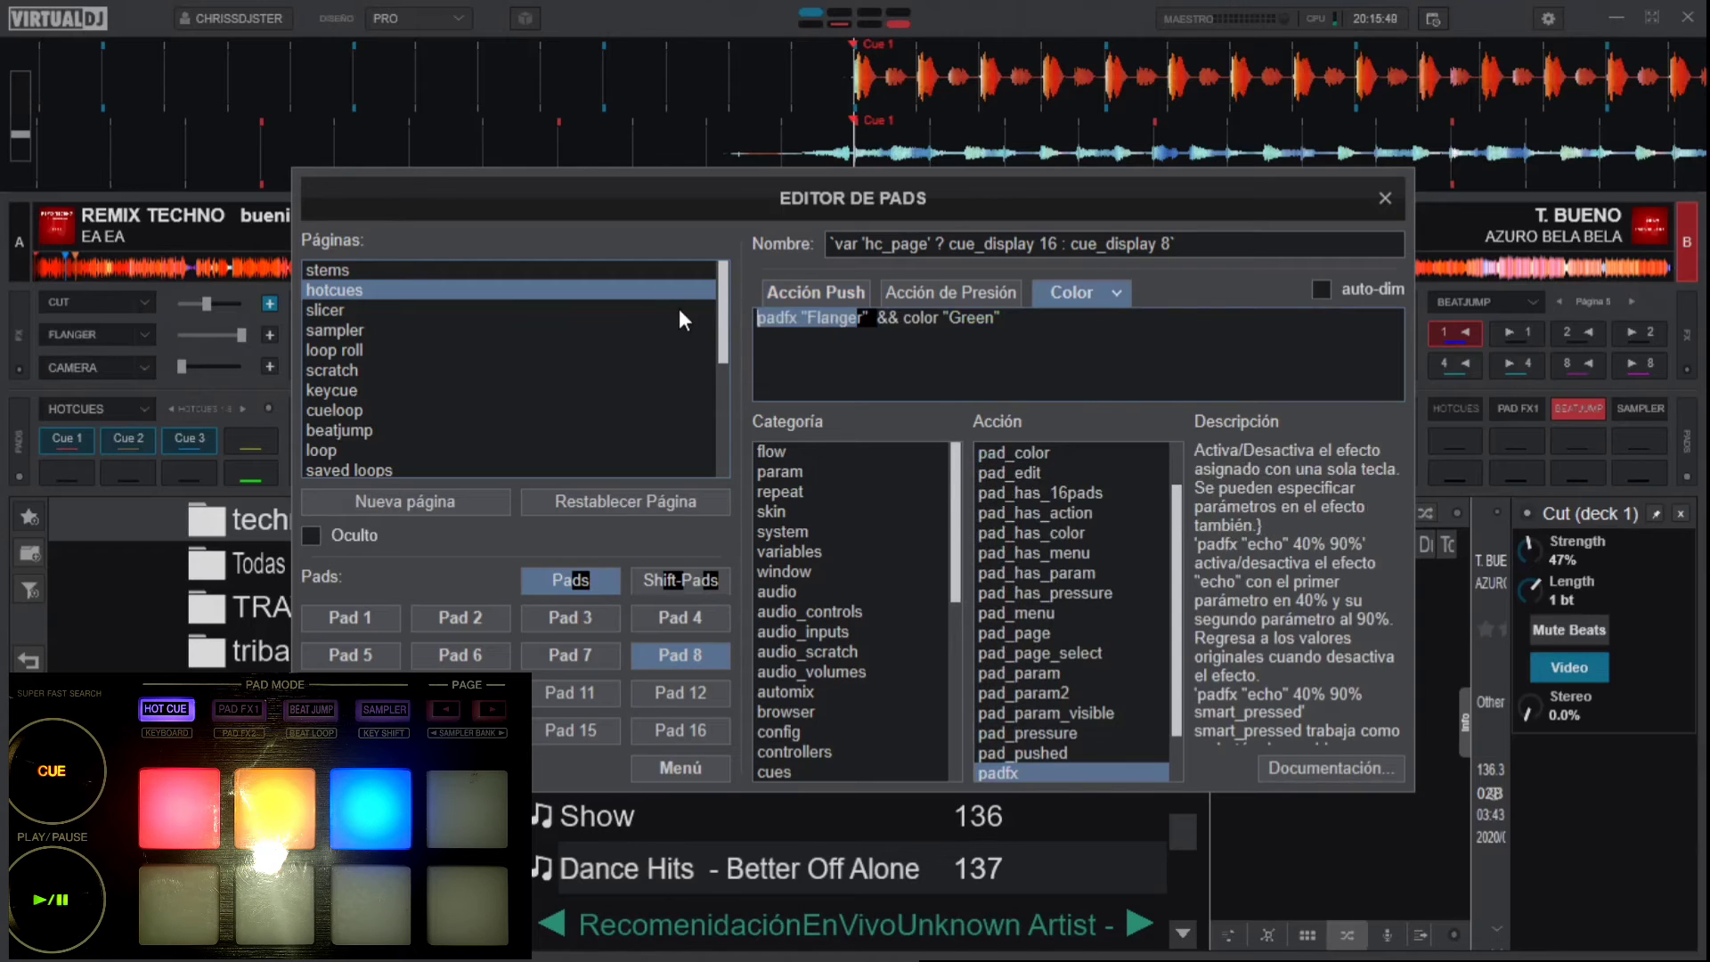
{"action": "left_click_drag", "start_coordinate": [758, 318], "coordinate": [878, 318]}
{"action": "key", "text": "BackSpace"}
{"action": "key", "text": "ctrl+z"}
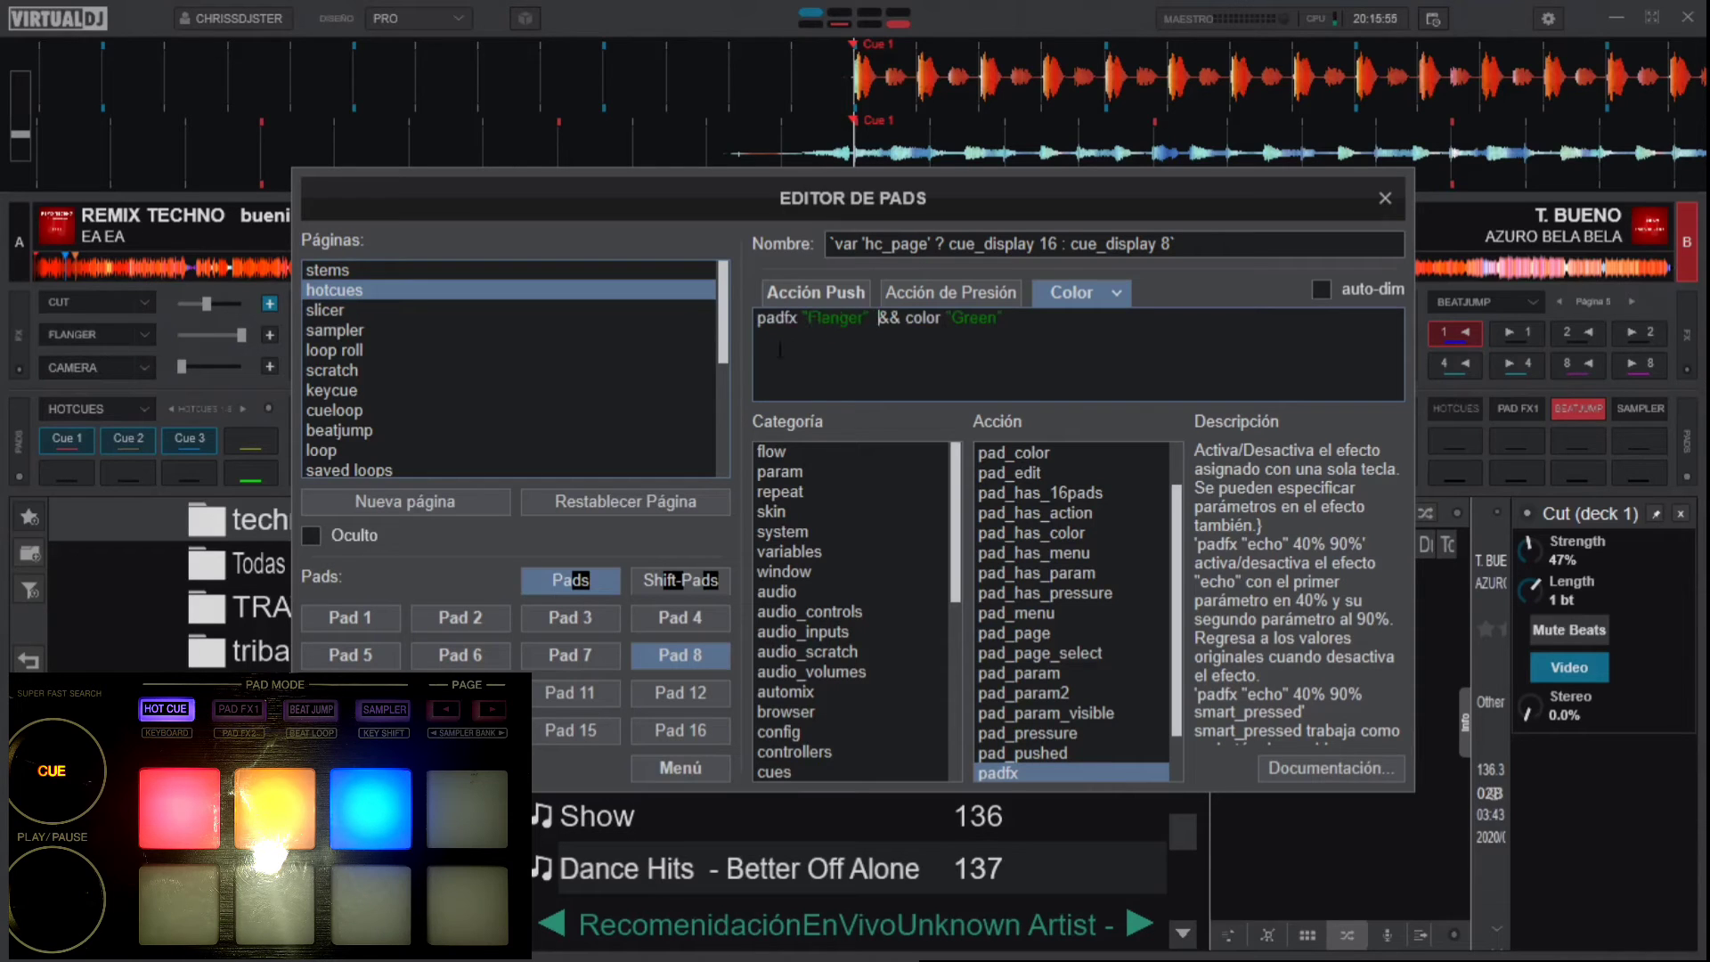
{"action": "left_click", "coordinate": [859, 318]}
{"action": "left_click", "coordinate": [789, 291]}
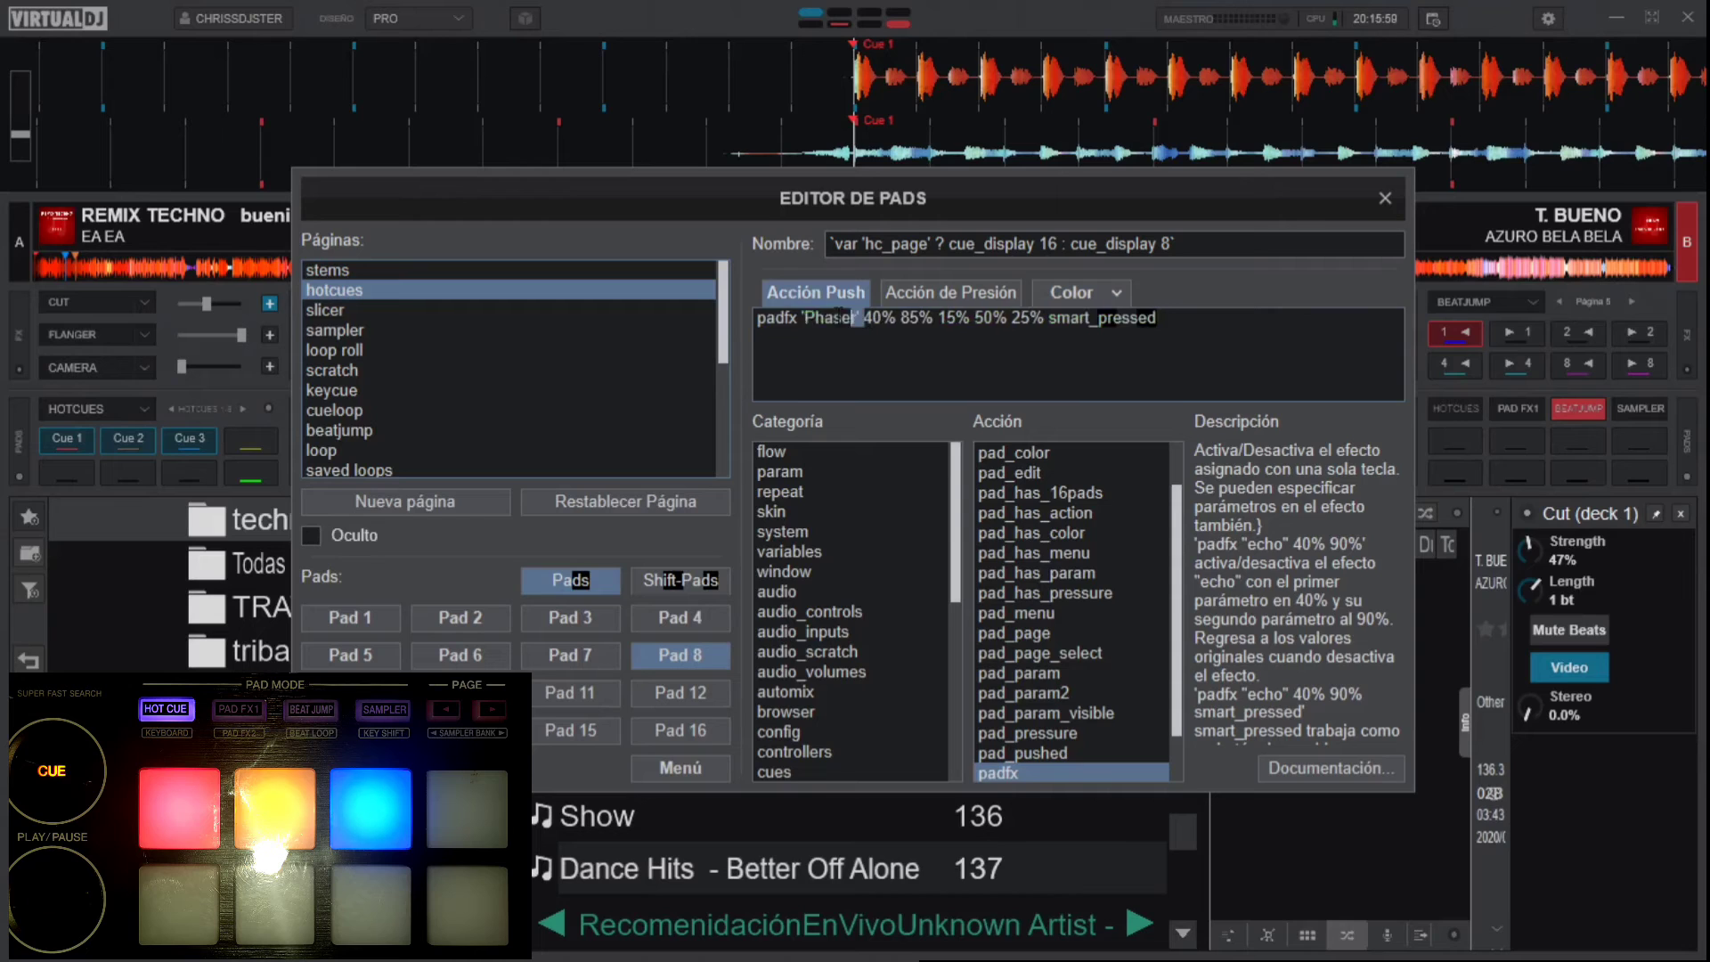
- Copy padfx 'Phaser' from Pad 8's push action and replace padfx "Flanger" with it in the pad's color script
{"action": "left_click_drag", "start_coordinate": [856, 318], "coordinate": [740, 317]}
{"action": "key", "text": "ctrl+c"}
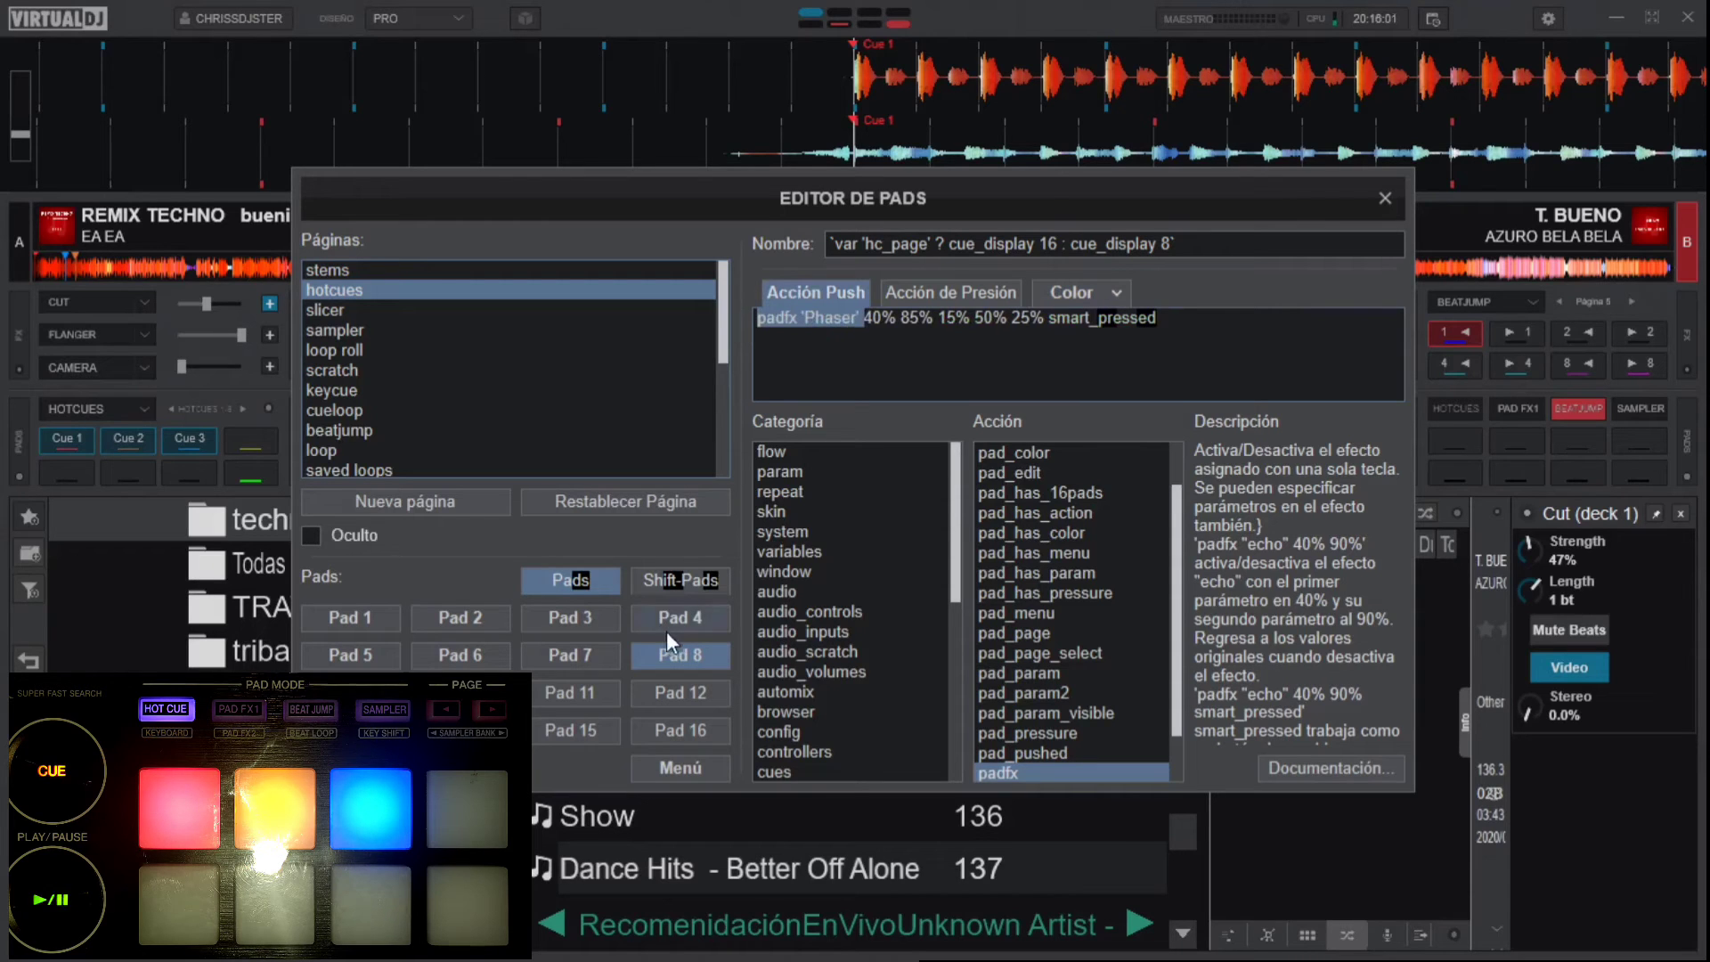
{"action": "left_click", "coordinate": [1083, 299]}
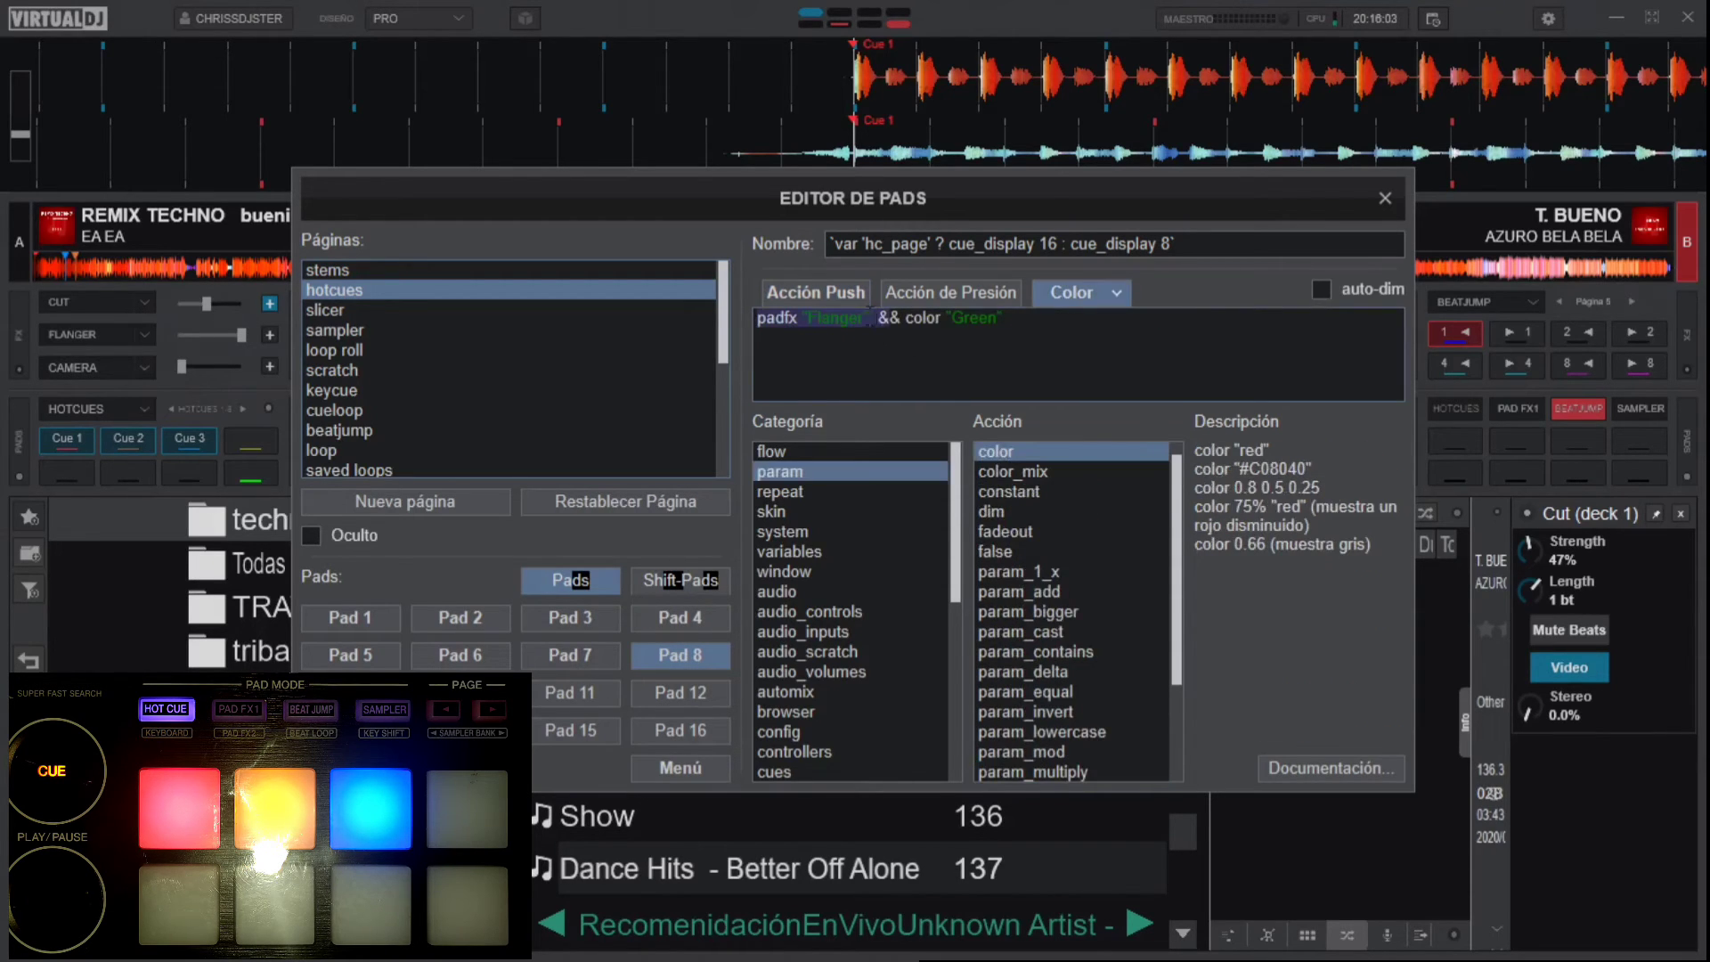
{"action": "left_click_drag", "start_coordinate": [898, 318], "coordinate": [754, 318]}
{"action": "key", "text": "ctrl+v"}
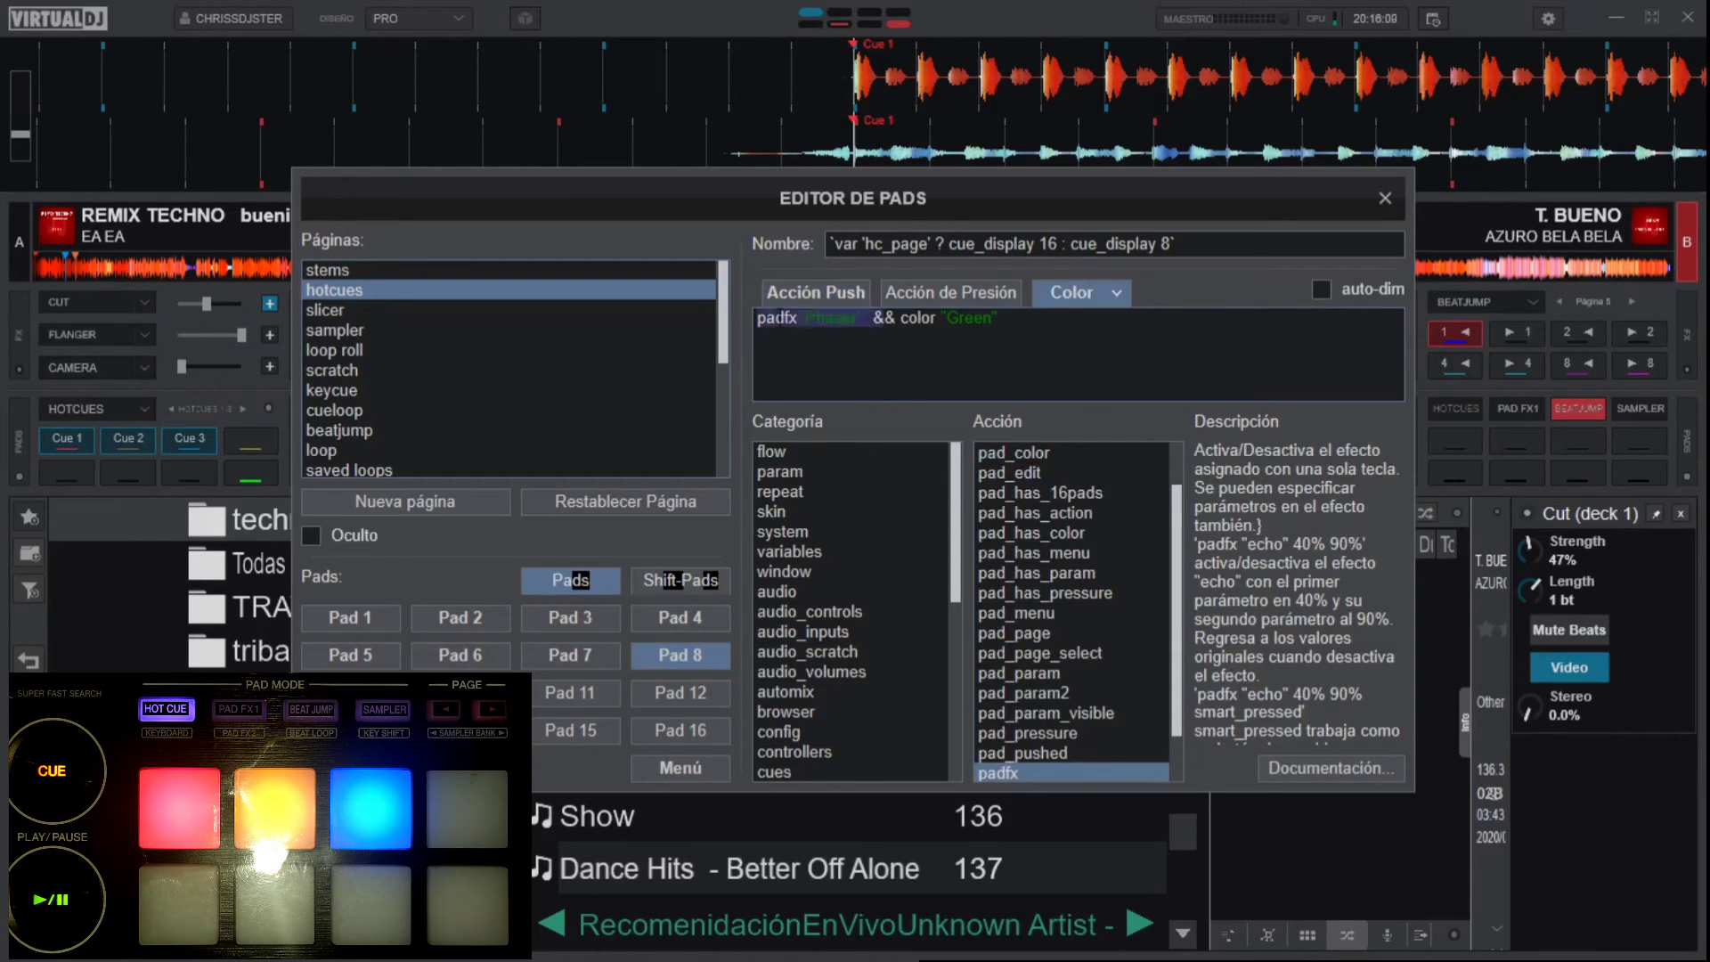
{"action": "key", "text": "shift+Home"}
{"action": "left_click", "coordinate": [824, 327]}
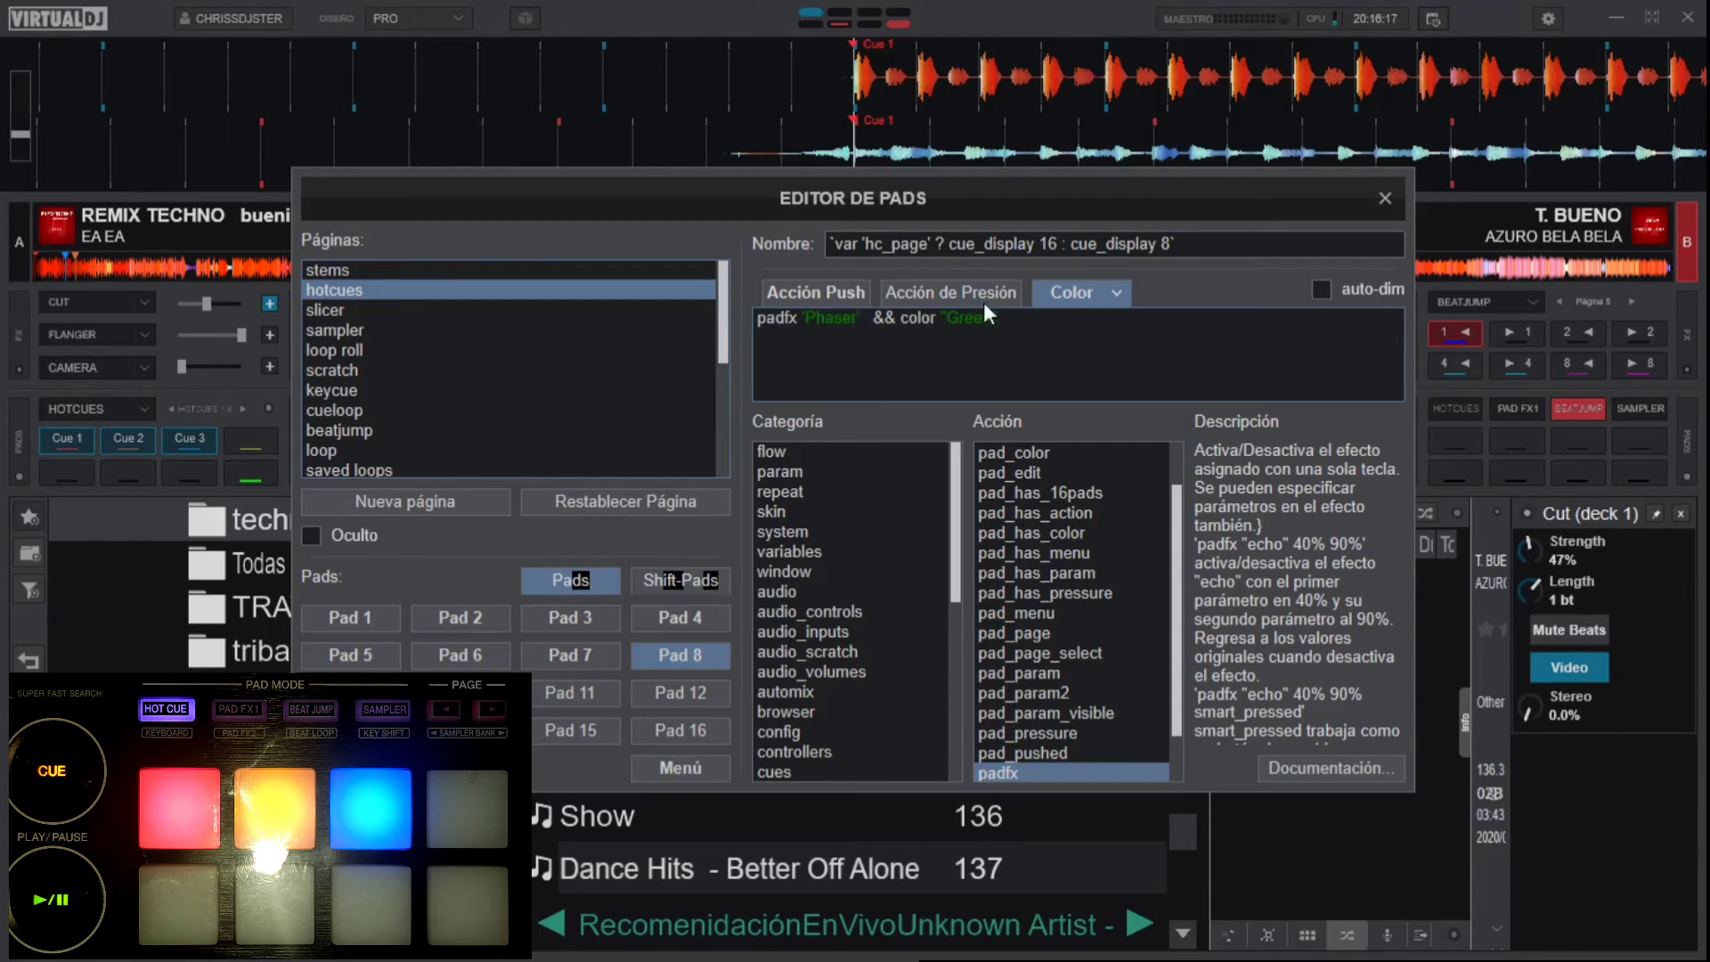
- Return to Pad 8's push action and examine the smart_pressed part of the Phaser script
{"action": "key", "text": "shift+End"}
{"action": "type", "text": "40% 85% 15% 50% 25% smart_pressed"}
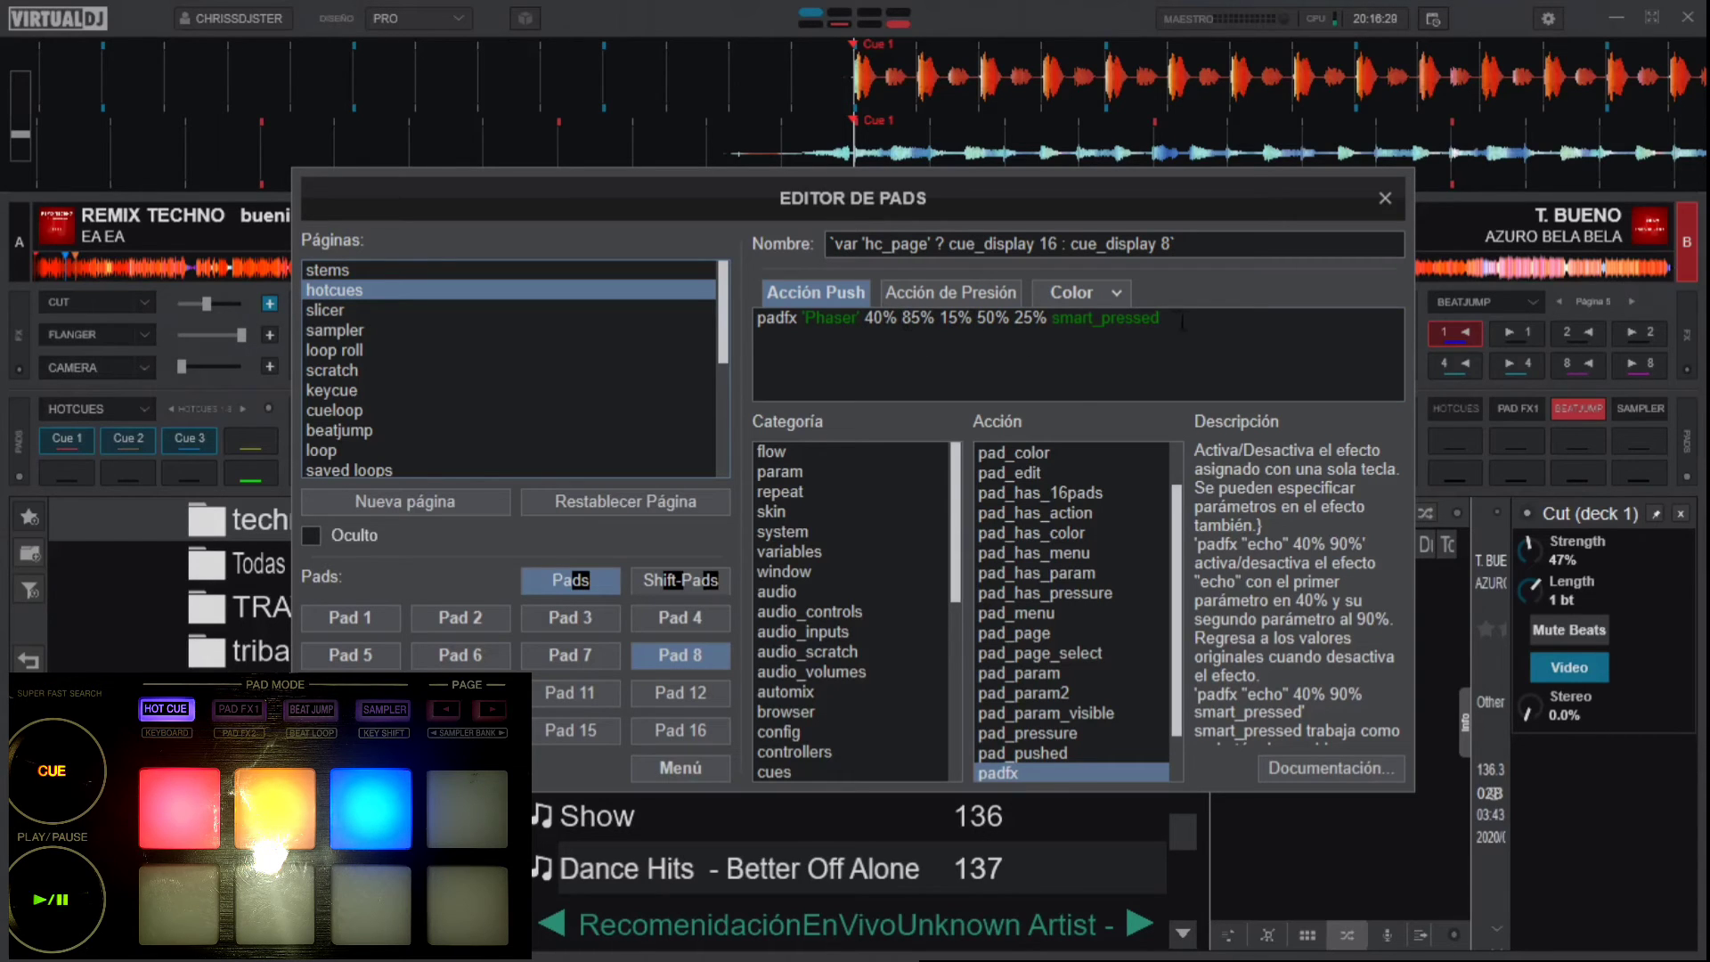
{"action": "left_click_drag", "start_coordinate": [1178, 322], "coordinate": [1050, 332]}
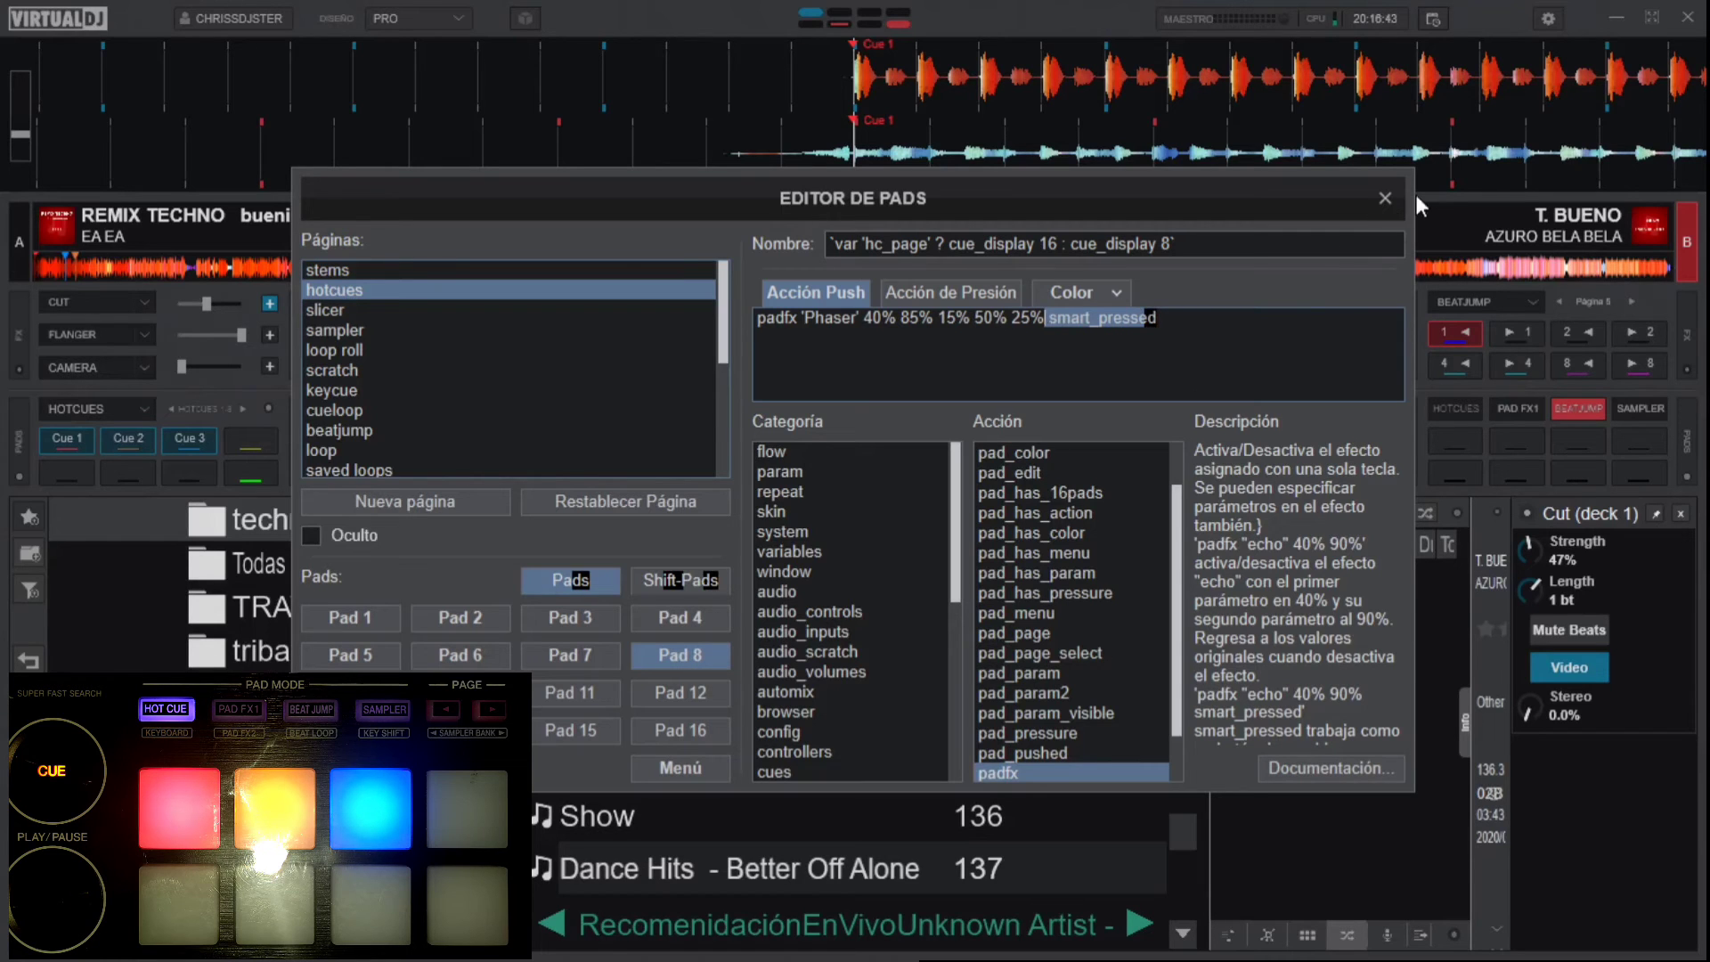
- Close and reopen the pad editor for the hotcues page, and examine smart_pressed in Pad 8's push action
{"action": "left_click", "coordinate": [1383, 198]}
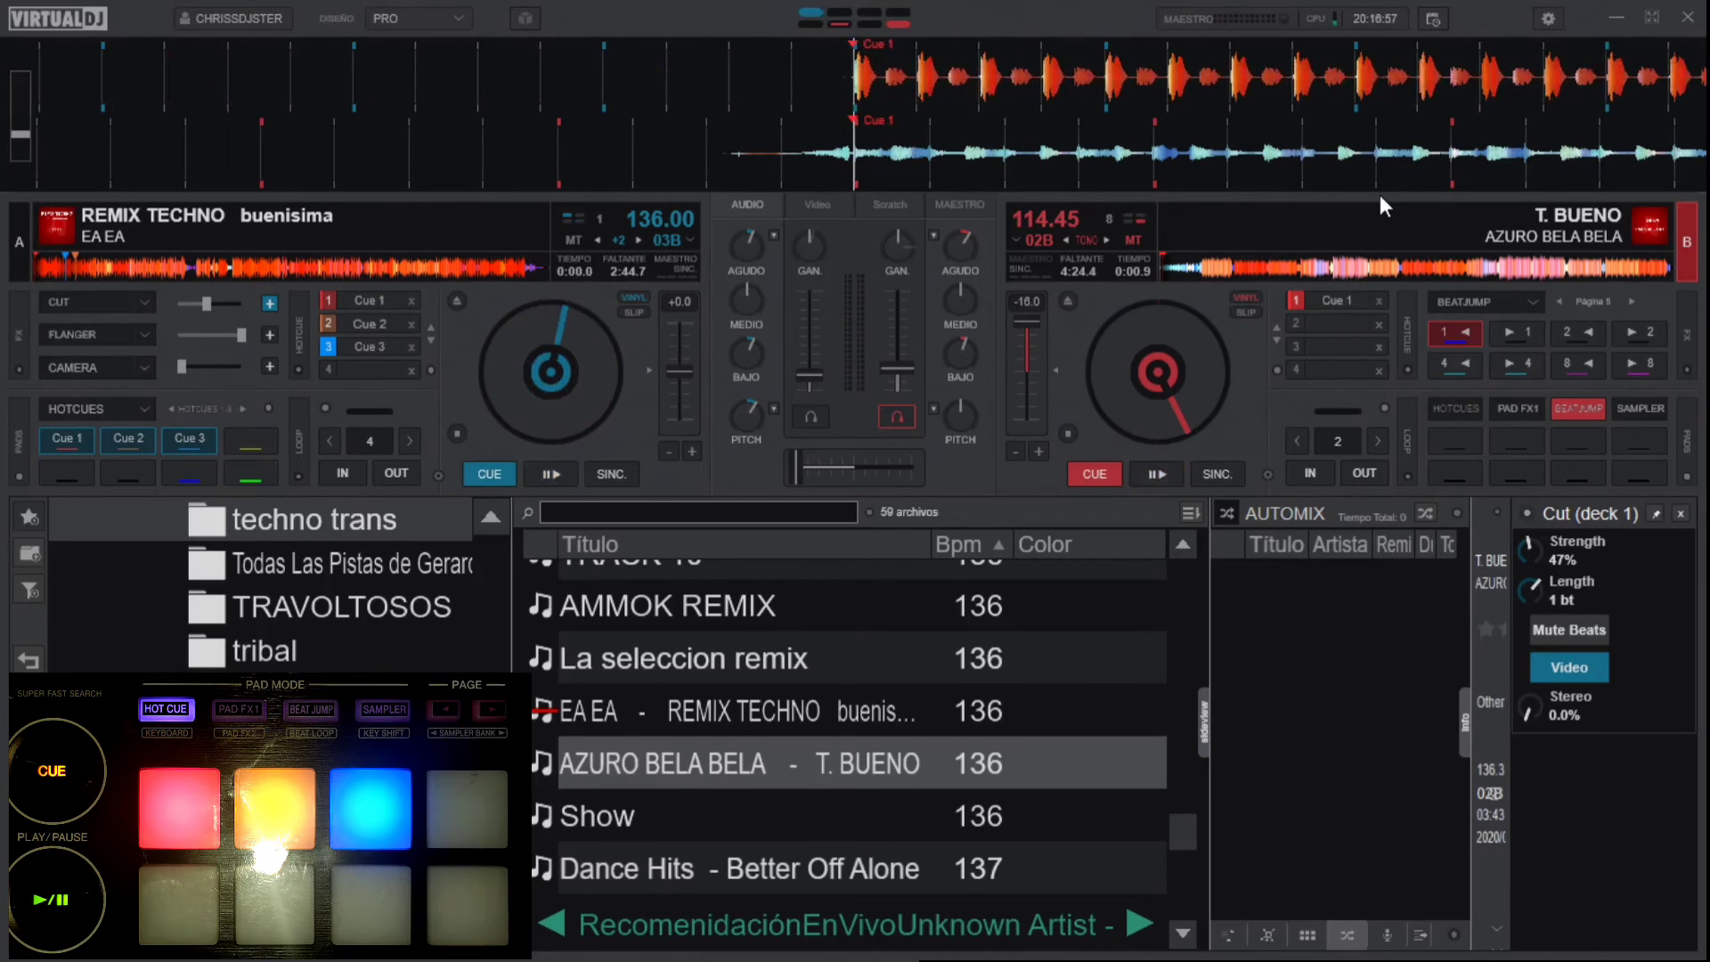
{"action": "left_click", "coordinate": [155, 405]}
{"action": "left_click", "coordinate": [248, 135]}
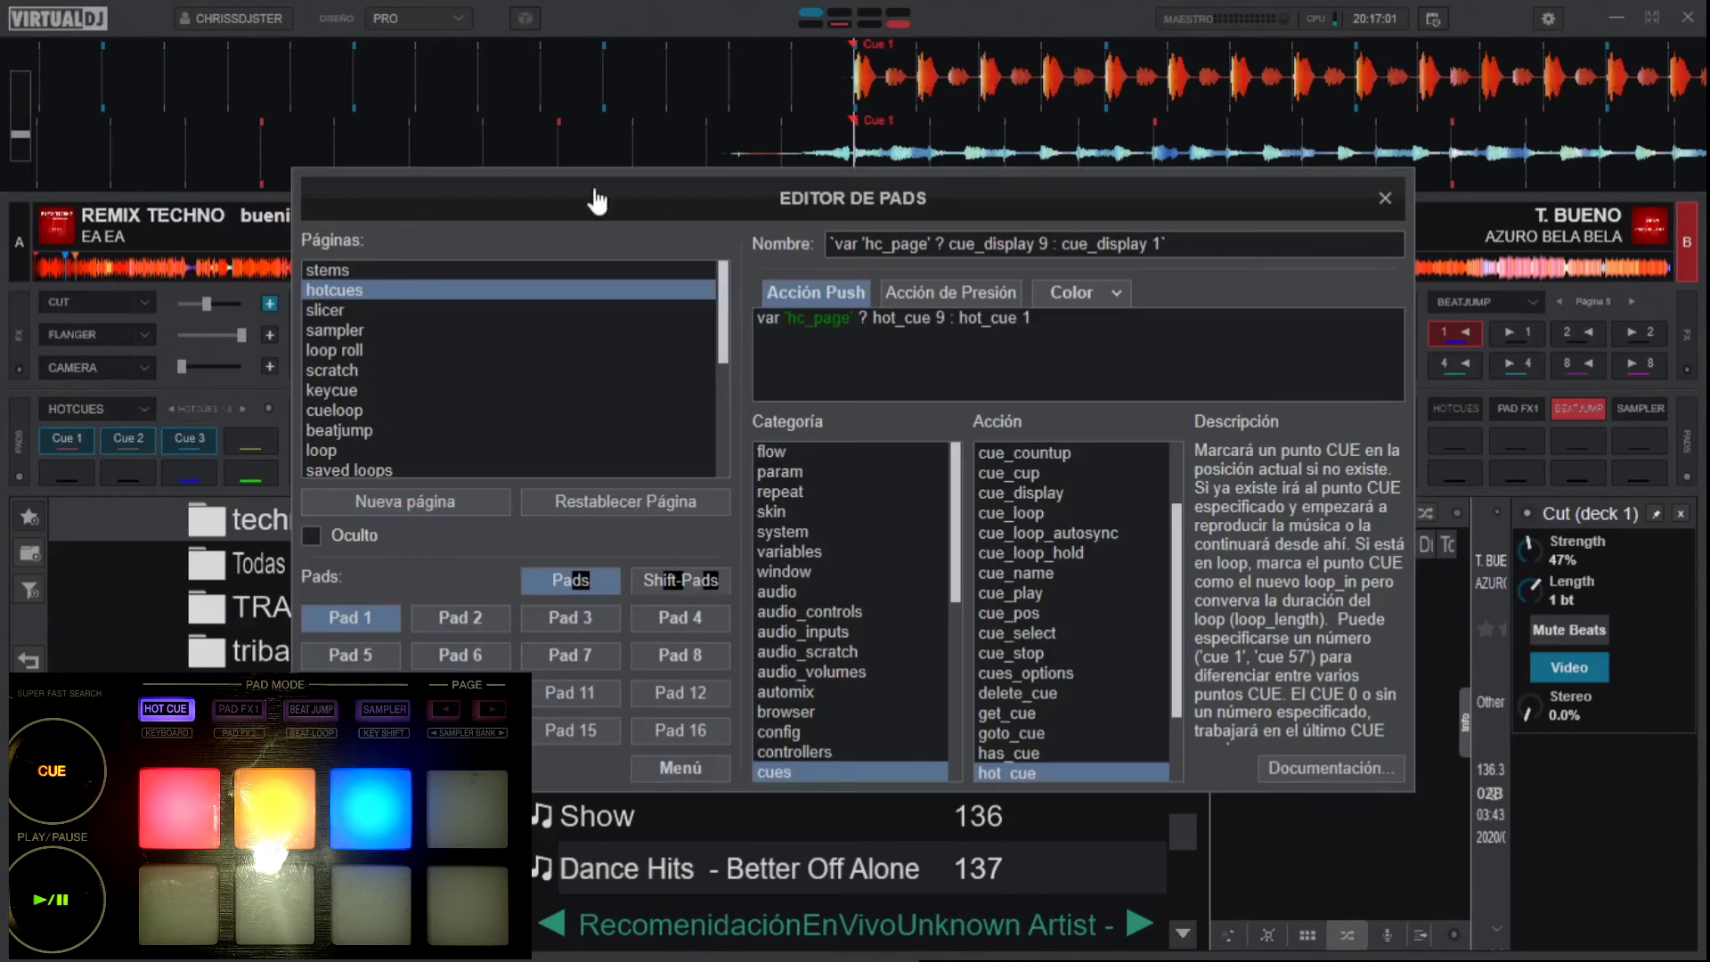
{"action": "left_click", "coordinate": [647, 661]}
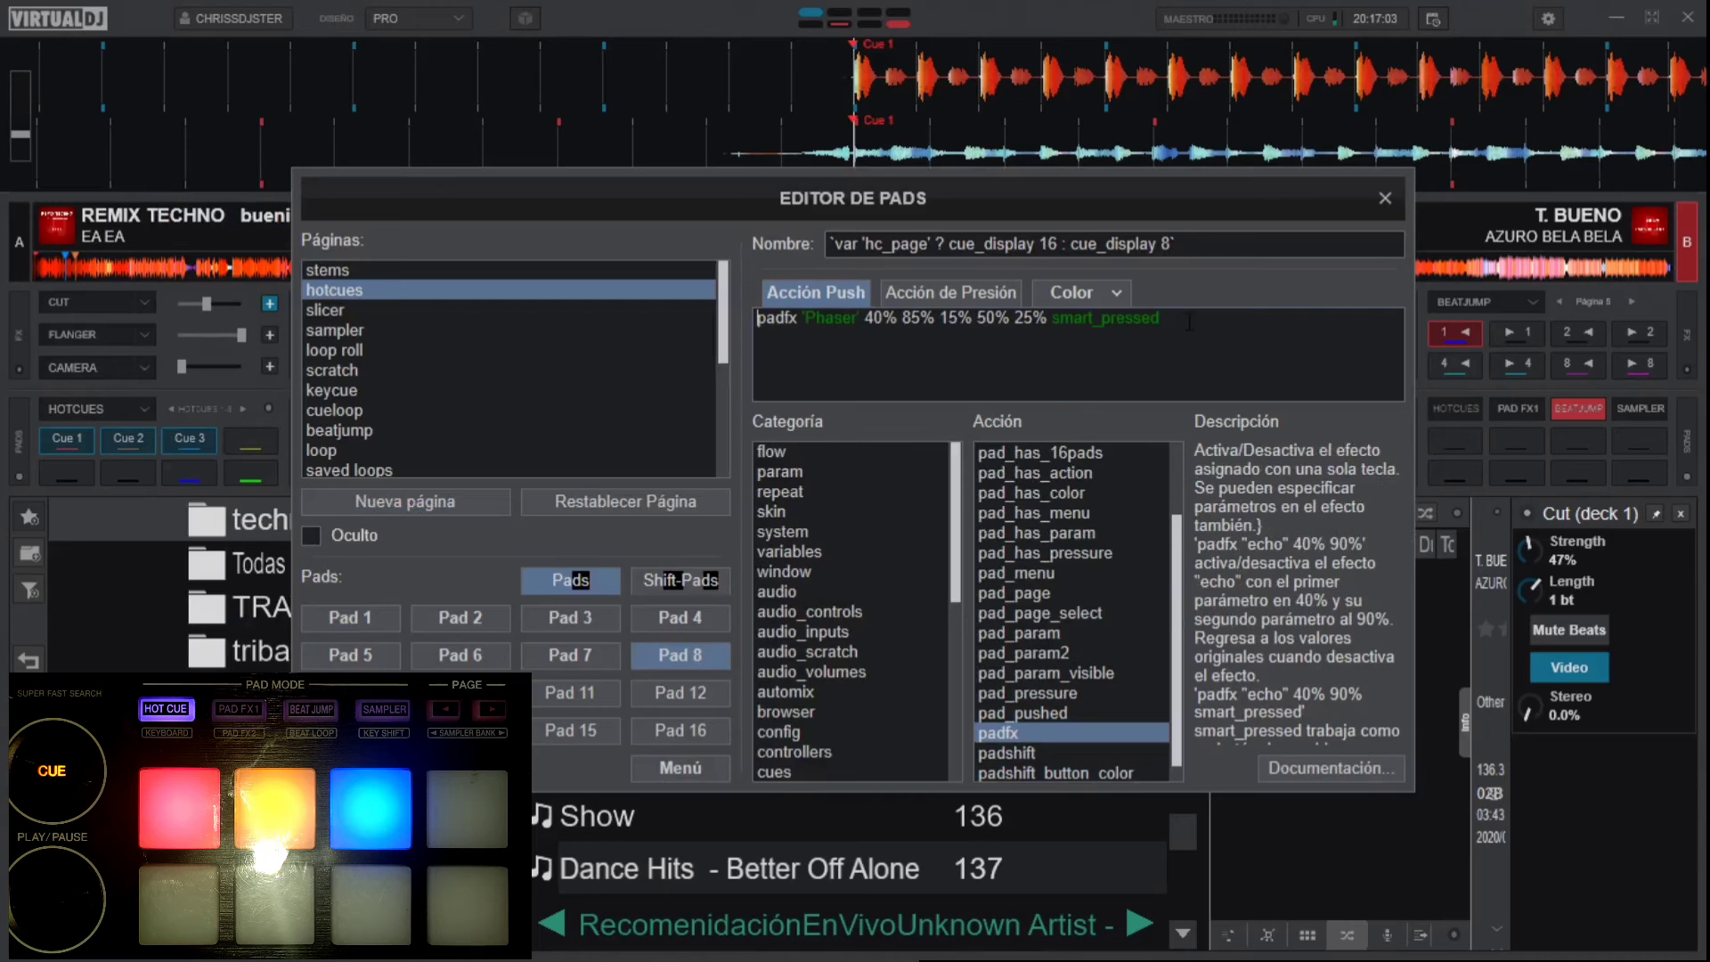
{"action": "left_click_drag", "start_coordinate": [1158, 319], "coordinate": [1051, 318]}
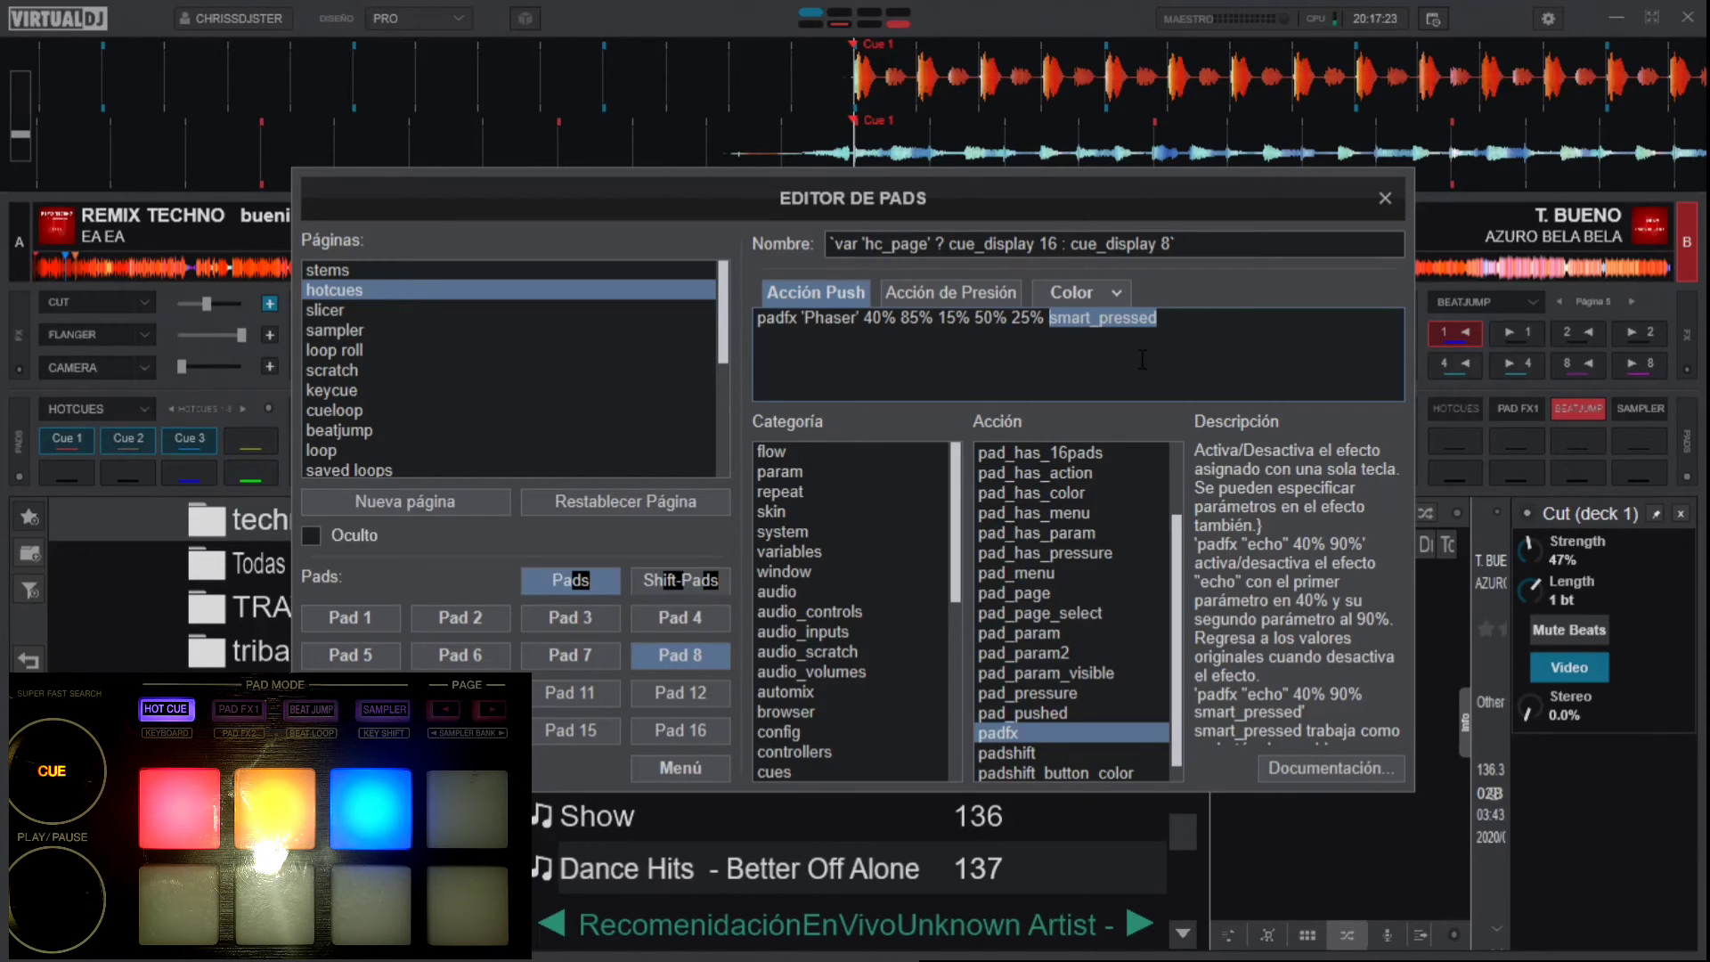
- Examine Pad 4's while_pressed cut script and look through the list of pad pages, and close the pad editor
{"action": "left_click", "coordinate": [711, 608]}
{"action": "left_click", "coordinate": [1022, 324]}
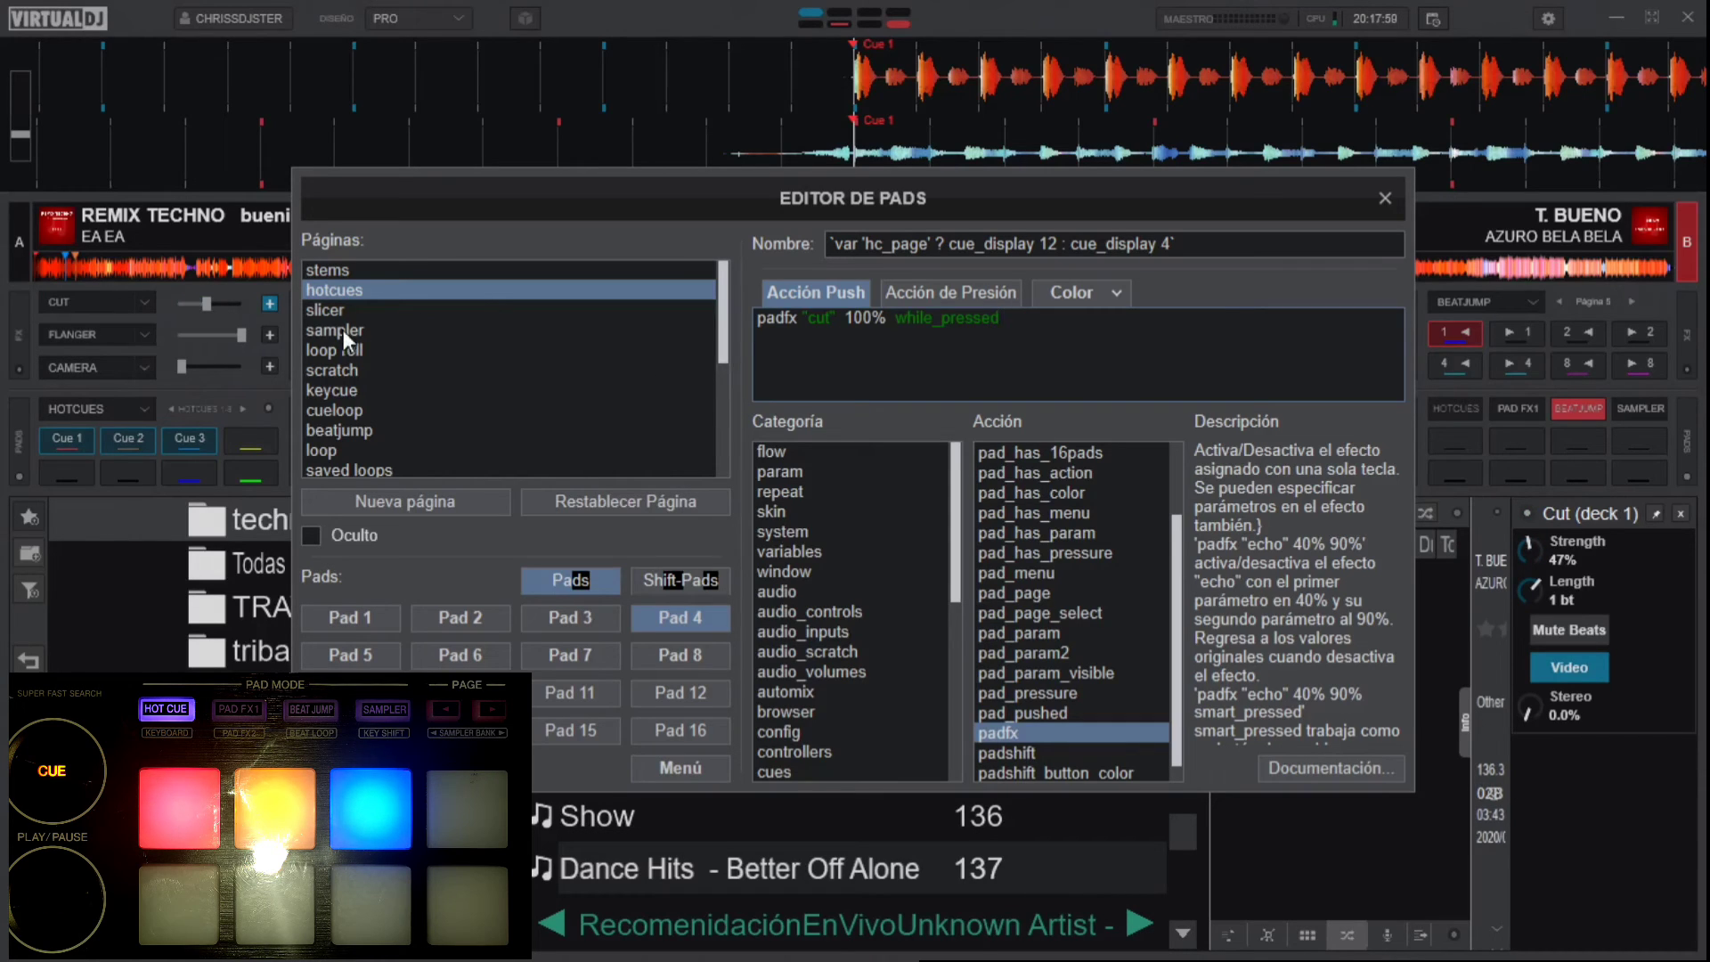
{"action": "scroll", "coordinate": [538, 392], "scroll_direction": "down", "scroll_amount": 5}
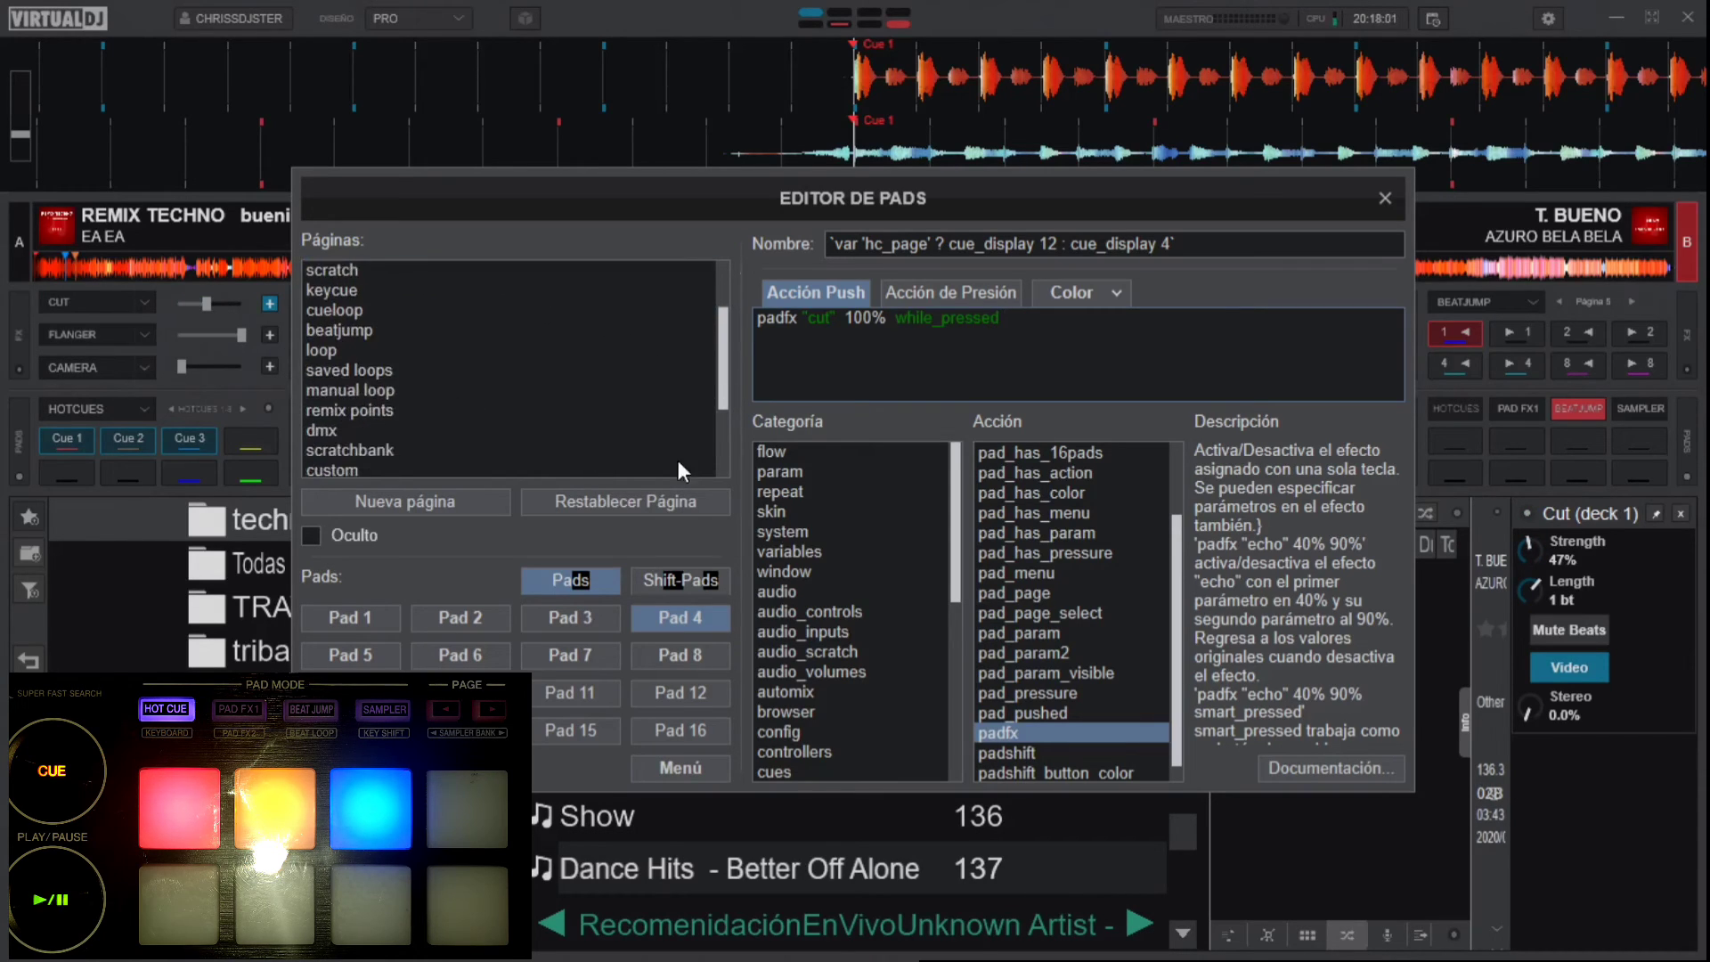
{"action": "scroll", "coordinate": [453, 345], "scroll_direction": "up", "scroll_amount": 5}
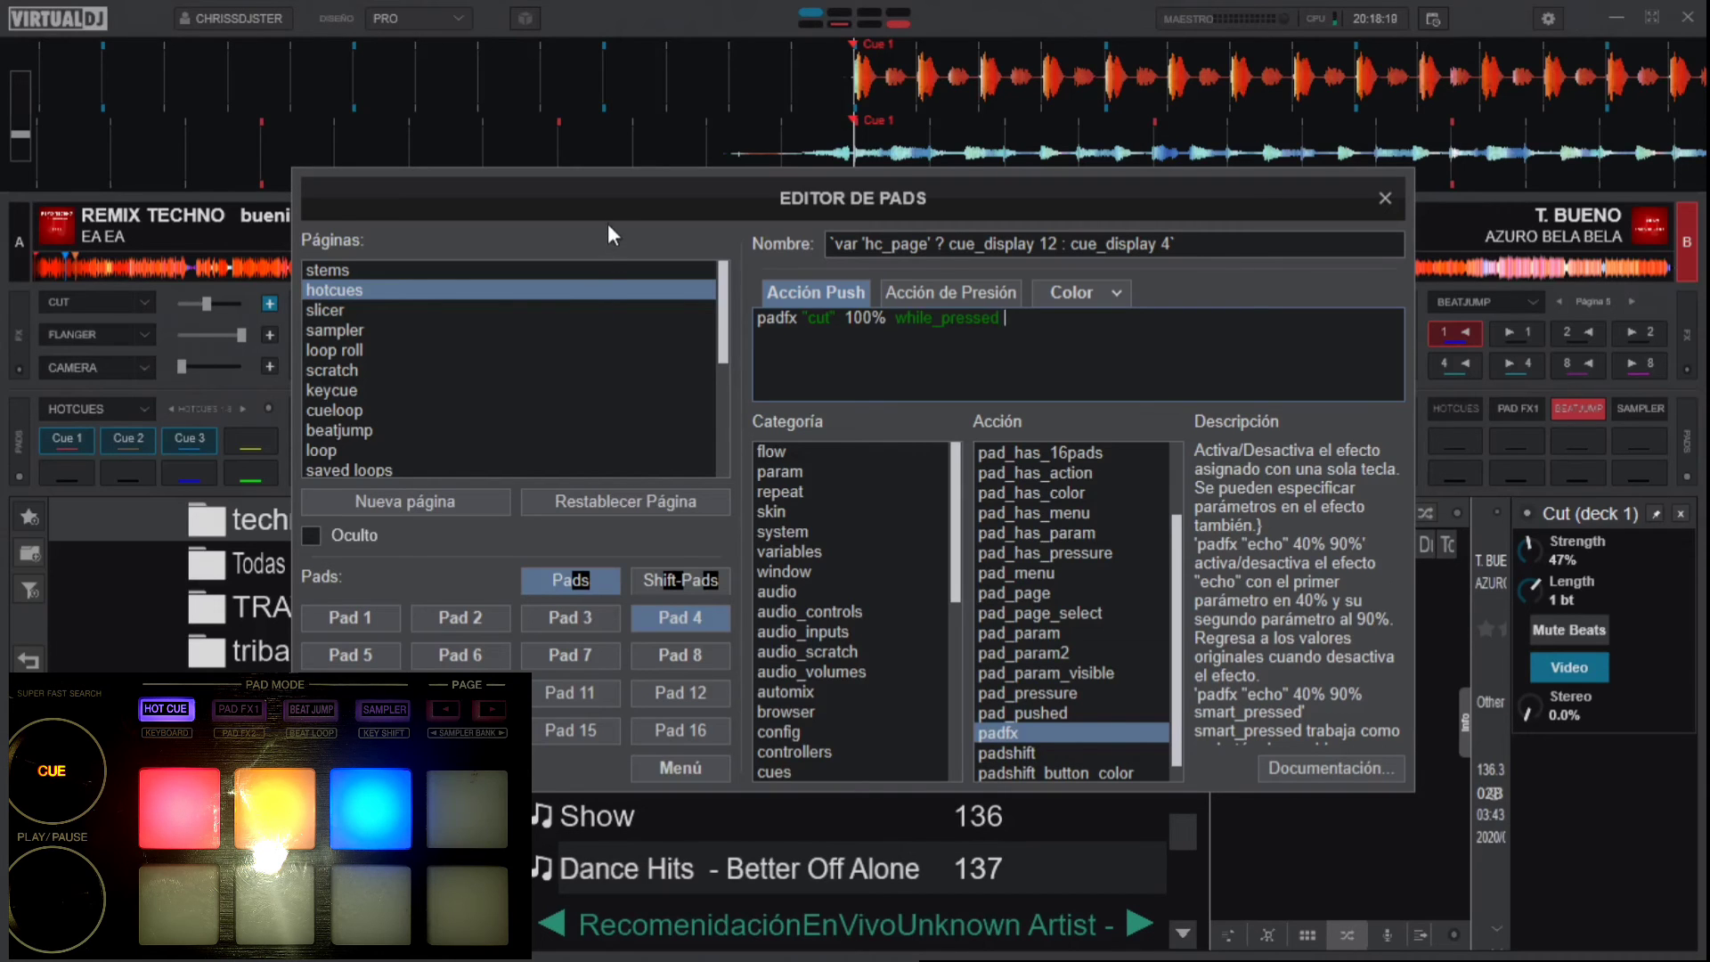
{"action": "left_click_drag", "start_coordinate": [611, 222], "coordinate": [639, 187]}
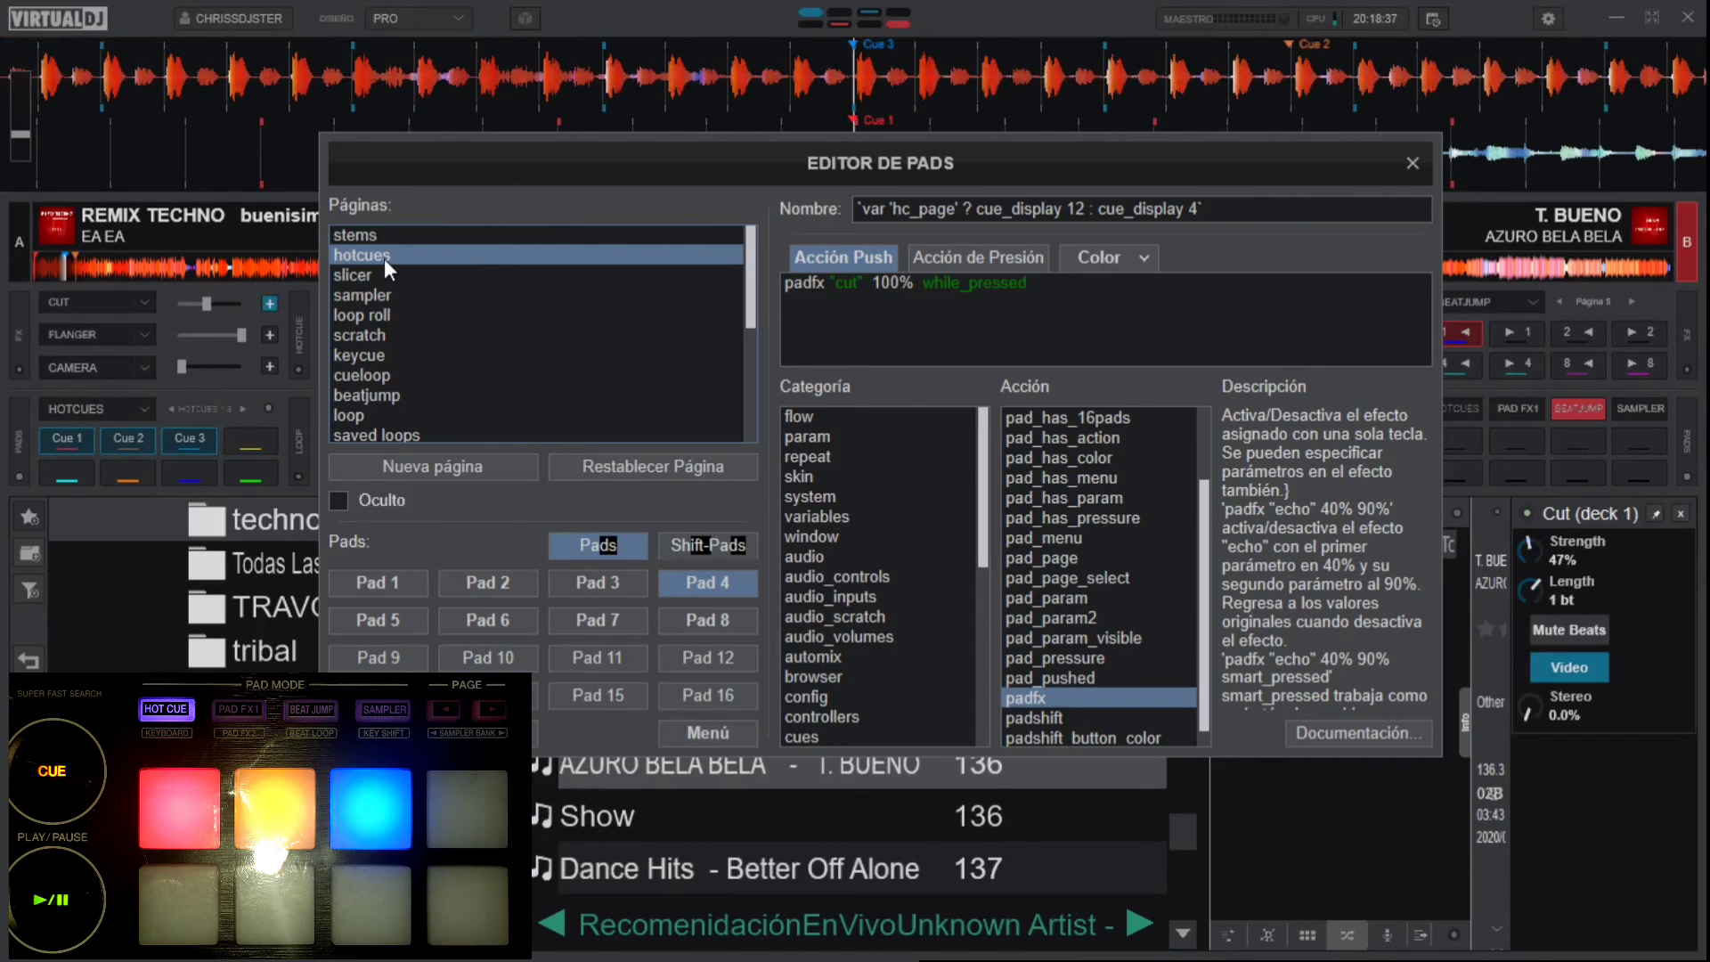
{"action": "left_click", "coordinate": [1413, 163]}
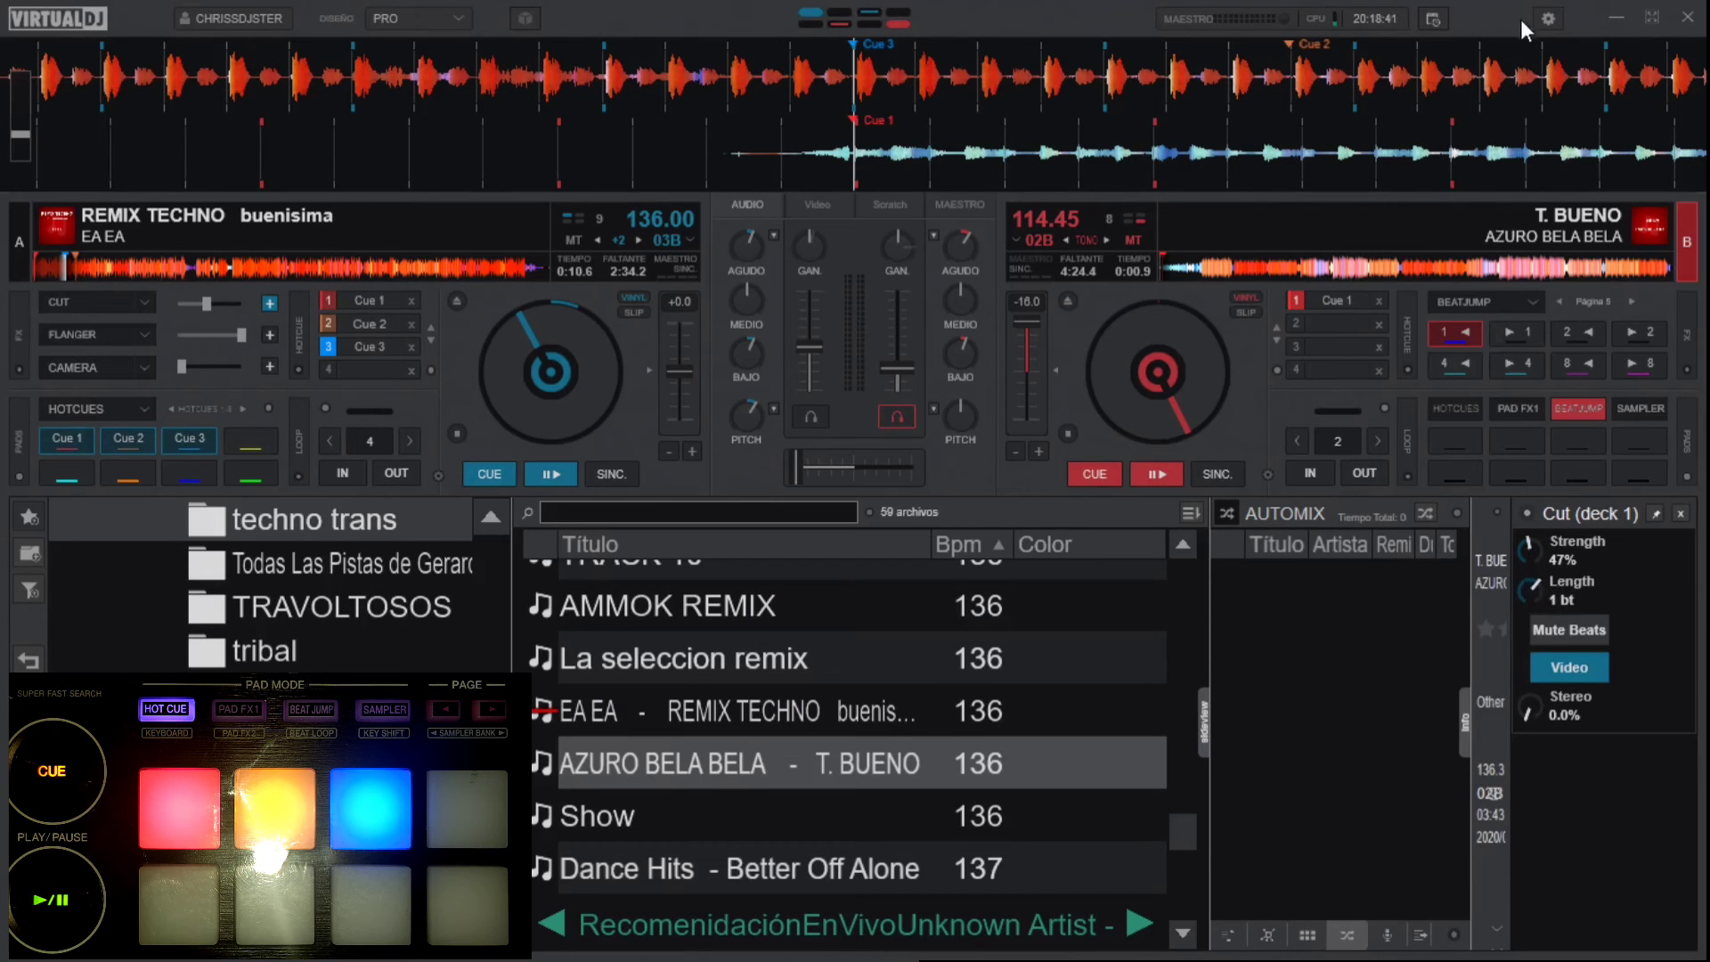
- Open the Pioneer DDJ-800 controller mapping and examine the action assigned to HOTCUE_PAGE+
{"action": "left_click", "coordinate": [1548, 19]}
{"action": "left_click", "coordinate": [343, 353]}
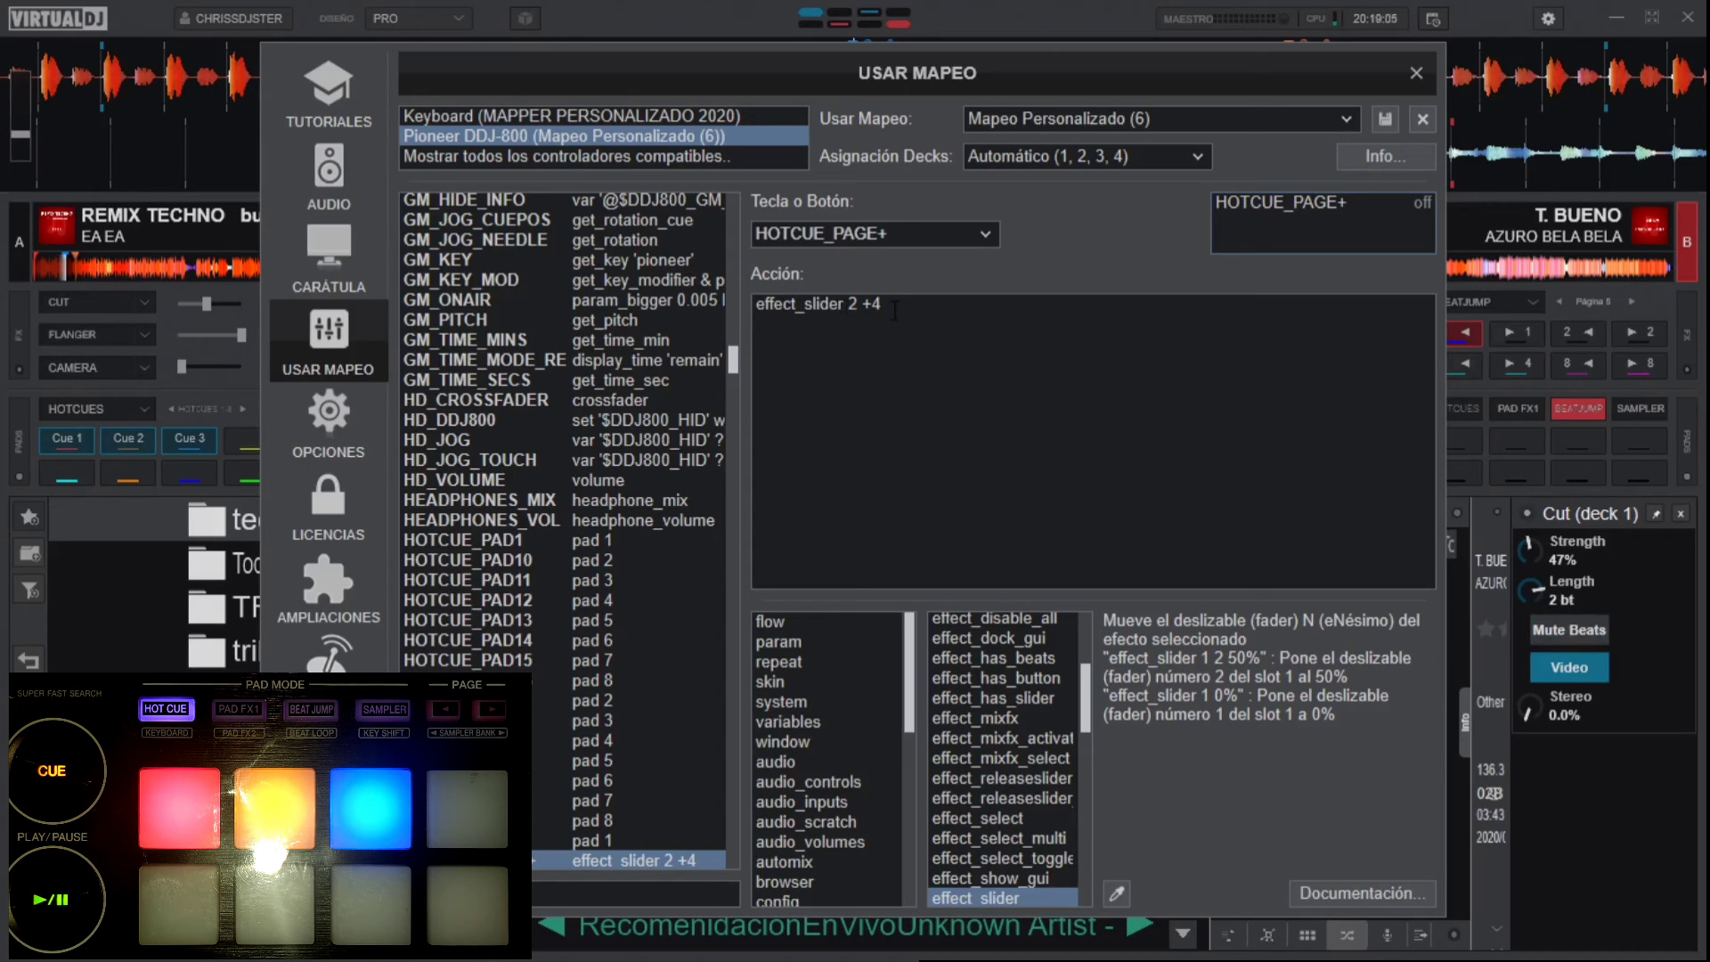
{"action": "double_click", "coordinate": [870, 308]}
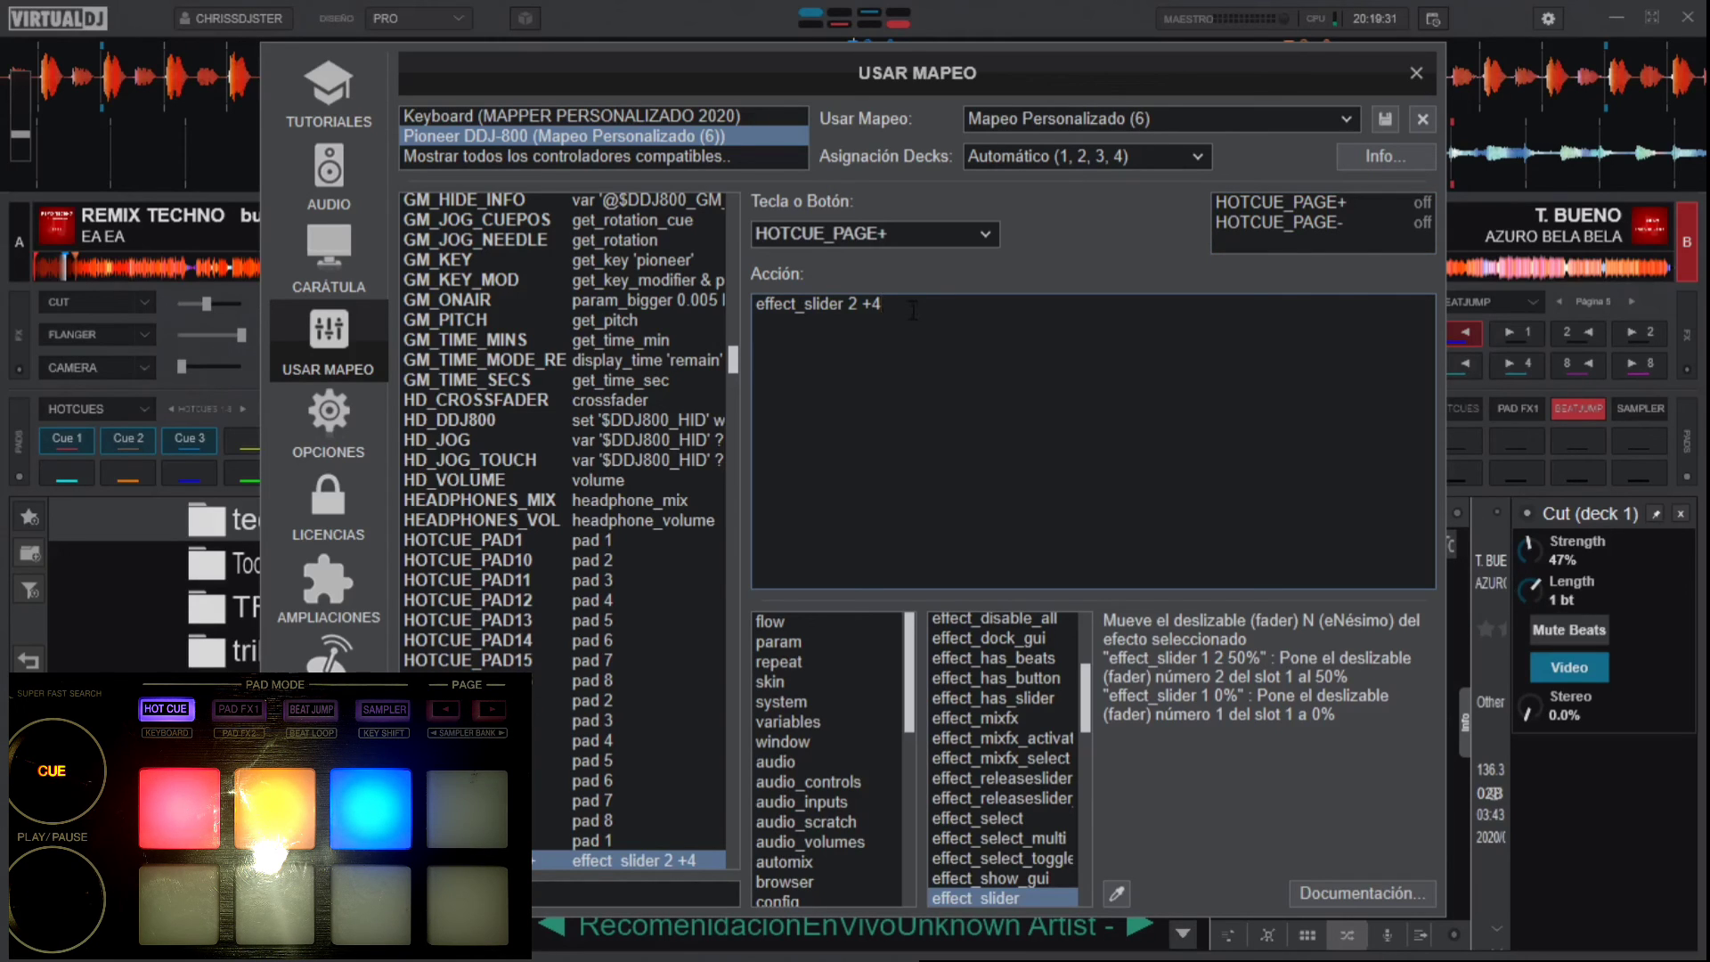
{"action": "left_click_drag", "start_coordinate": [912, 309], "coordinate": [779, 310]}
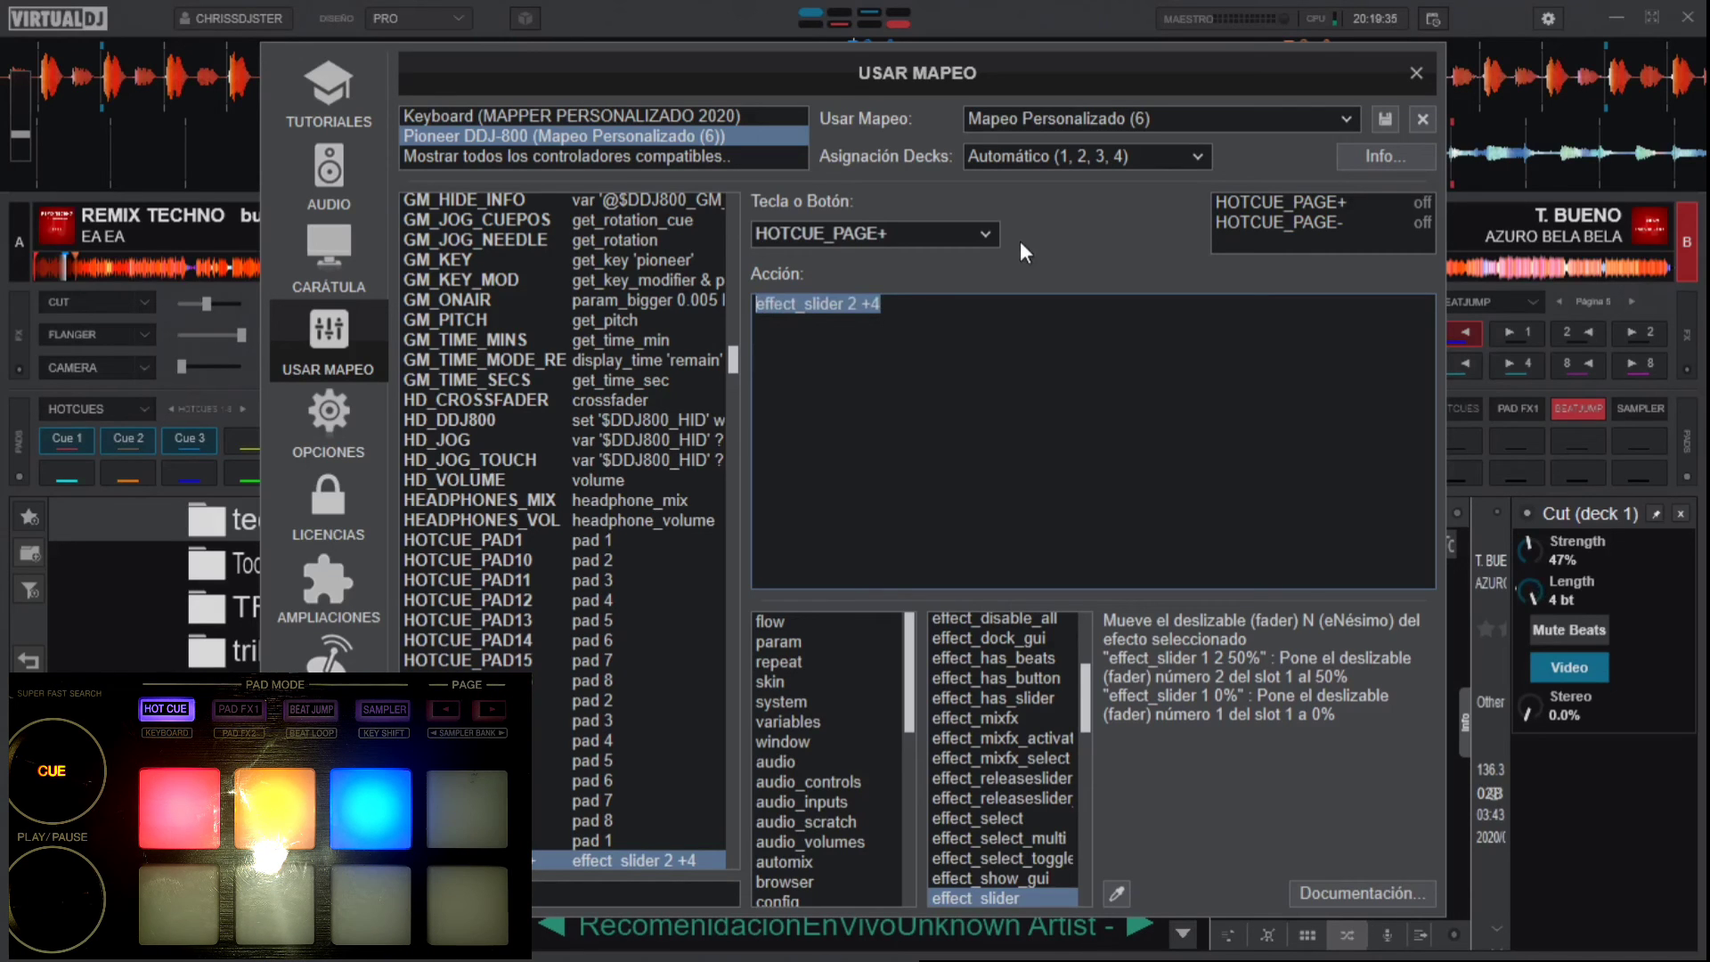
- Examine the action assigned to HOTCUE_PAGE- in the controller mapping and close the settings
{"action": "left_click", "coordinate": [984, 235]}
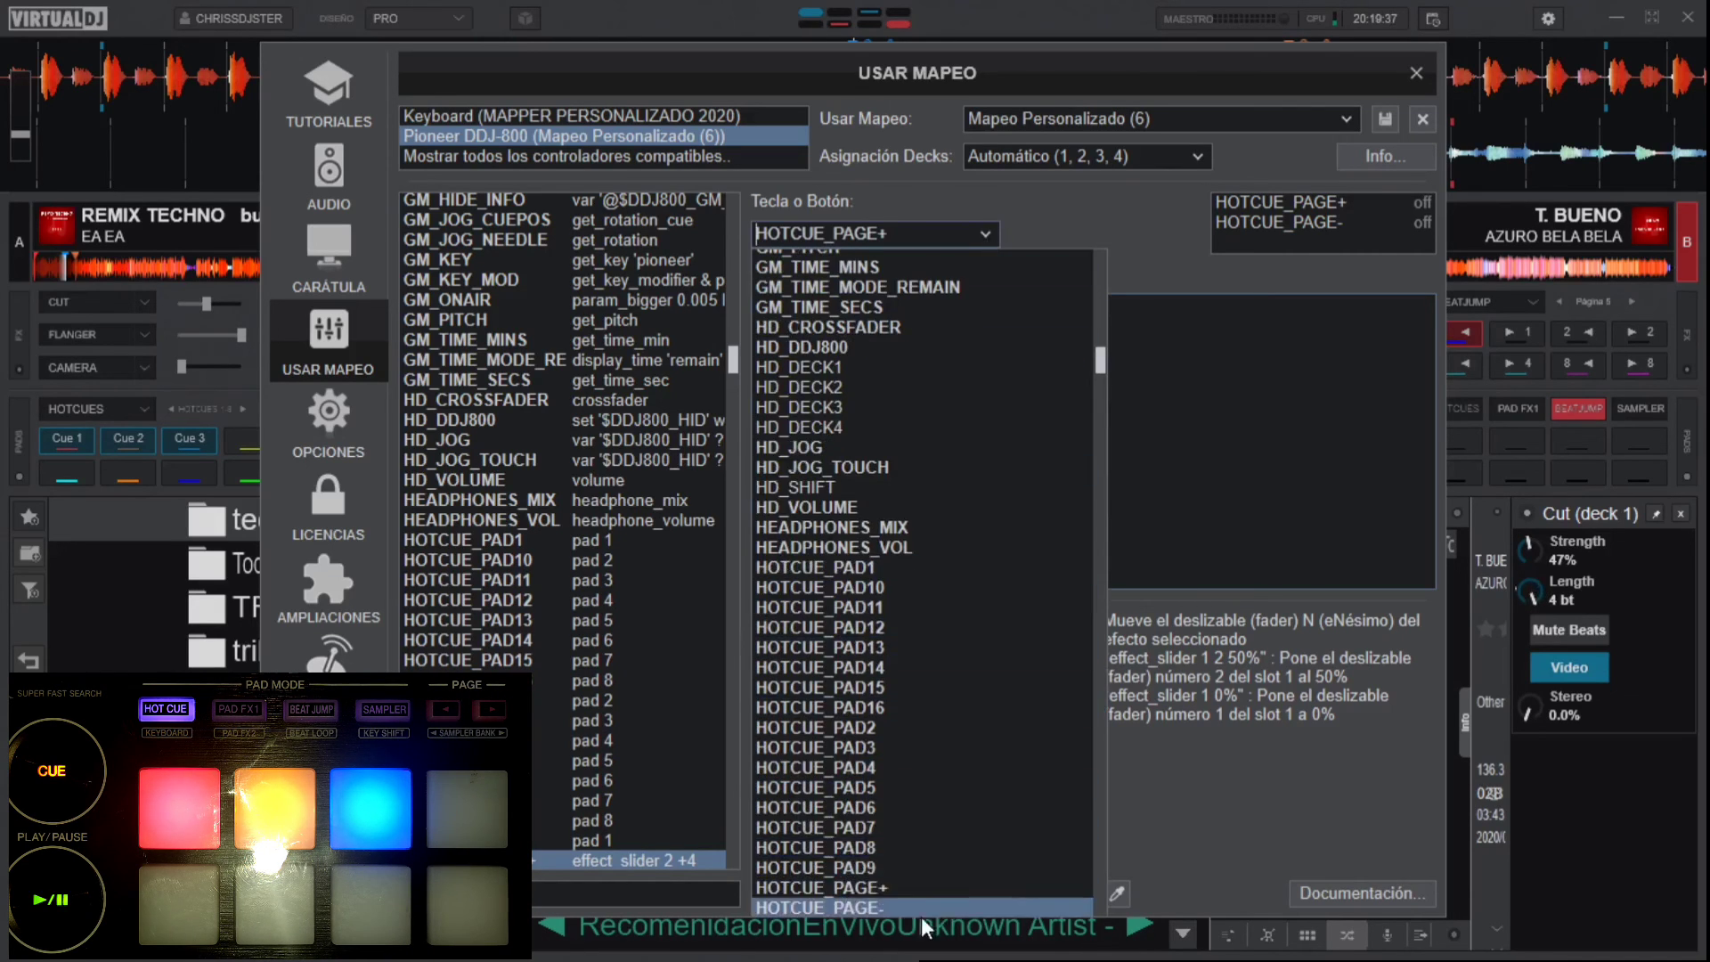
{"action": "left_click", "coordinate": [894, 905]}
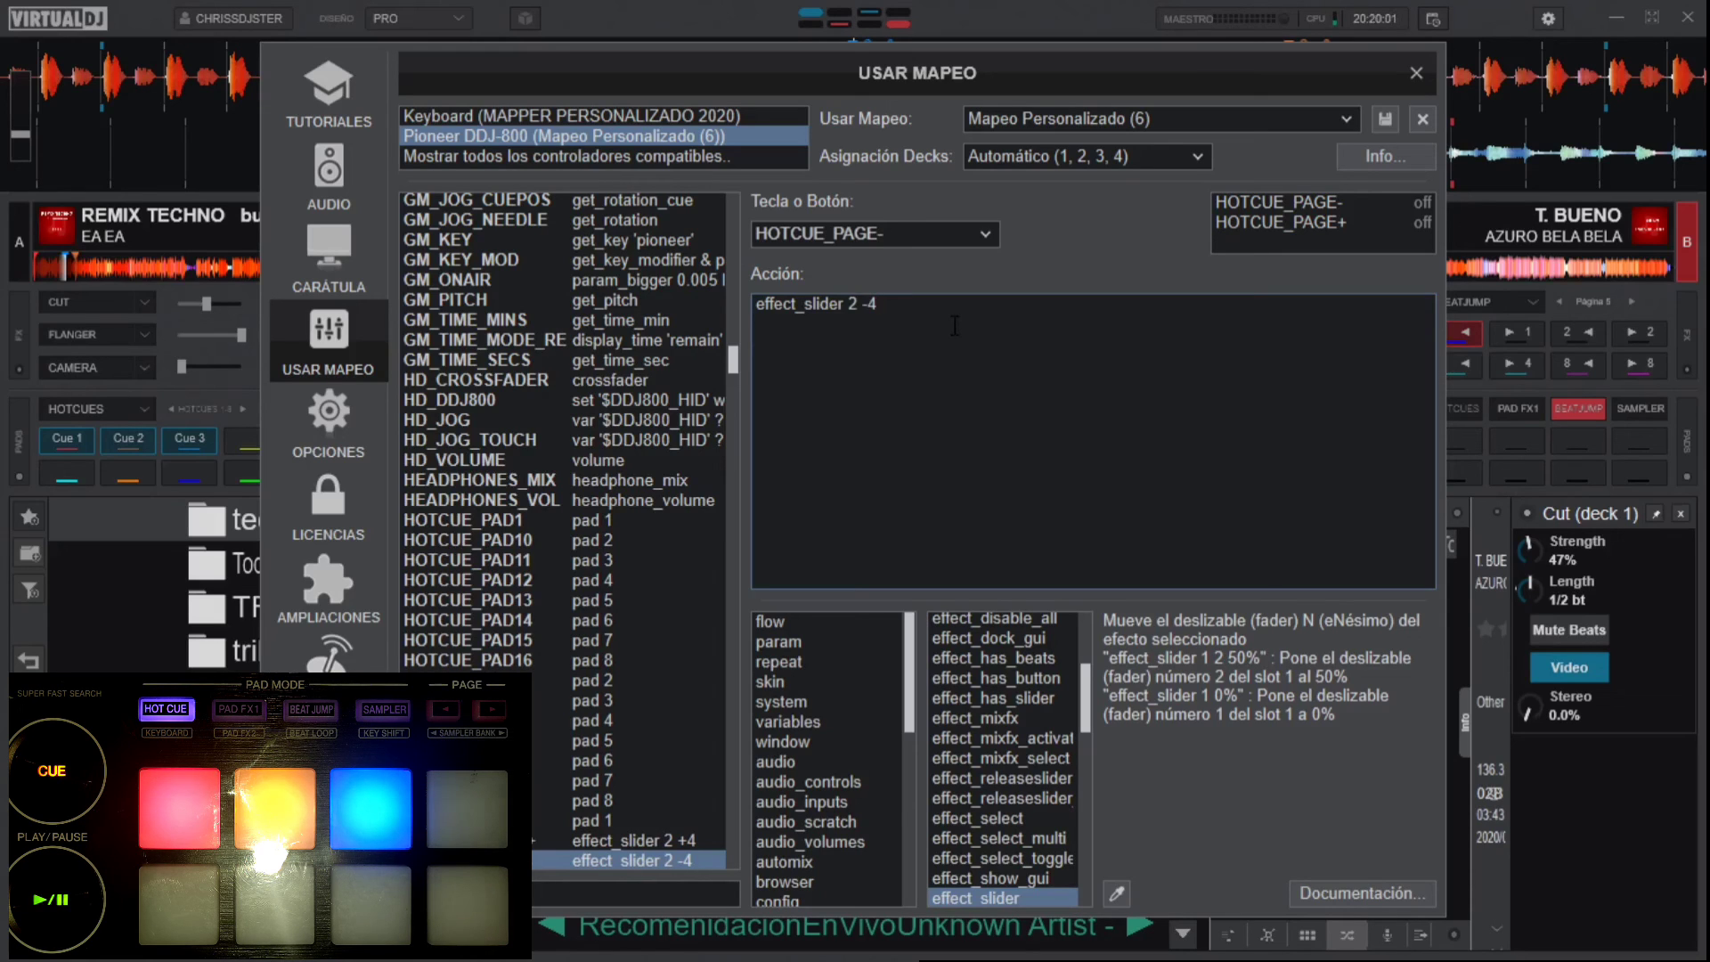
{"action": "left_click", "coordinate": [1415, 73]}
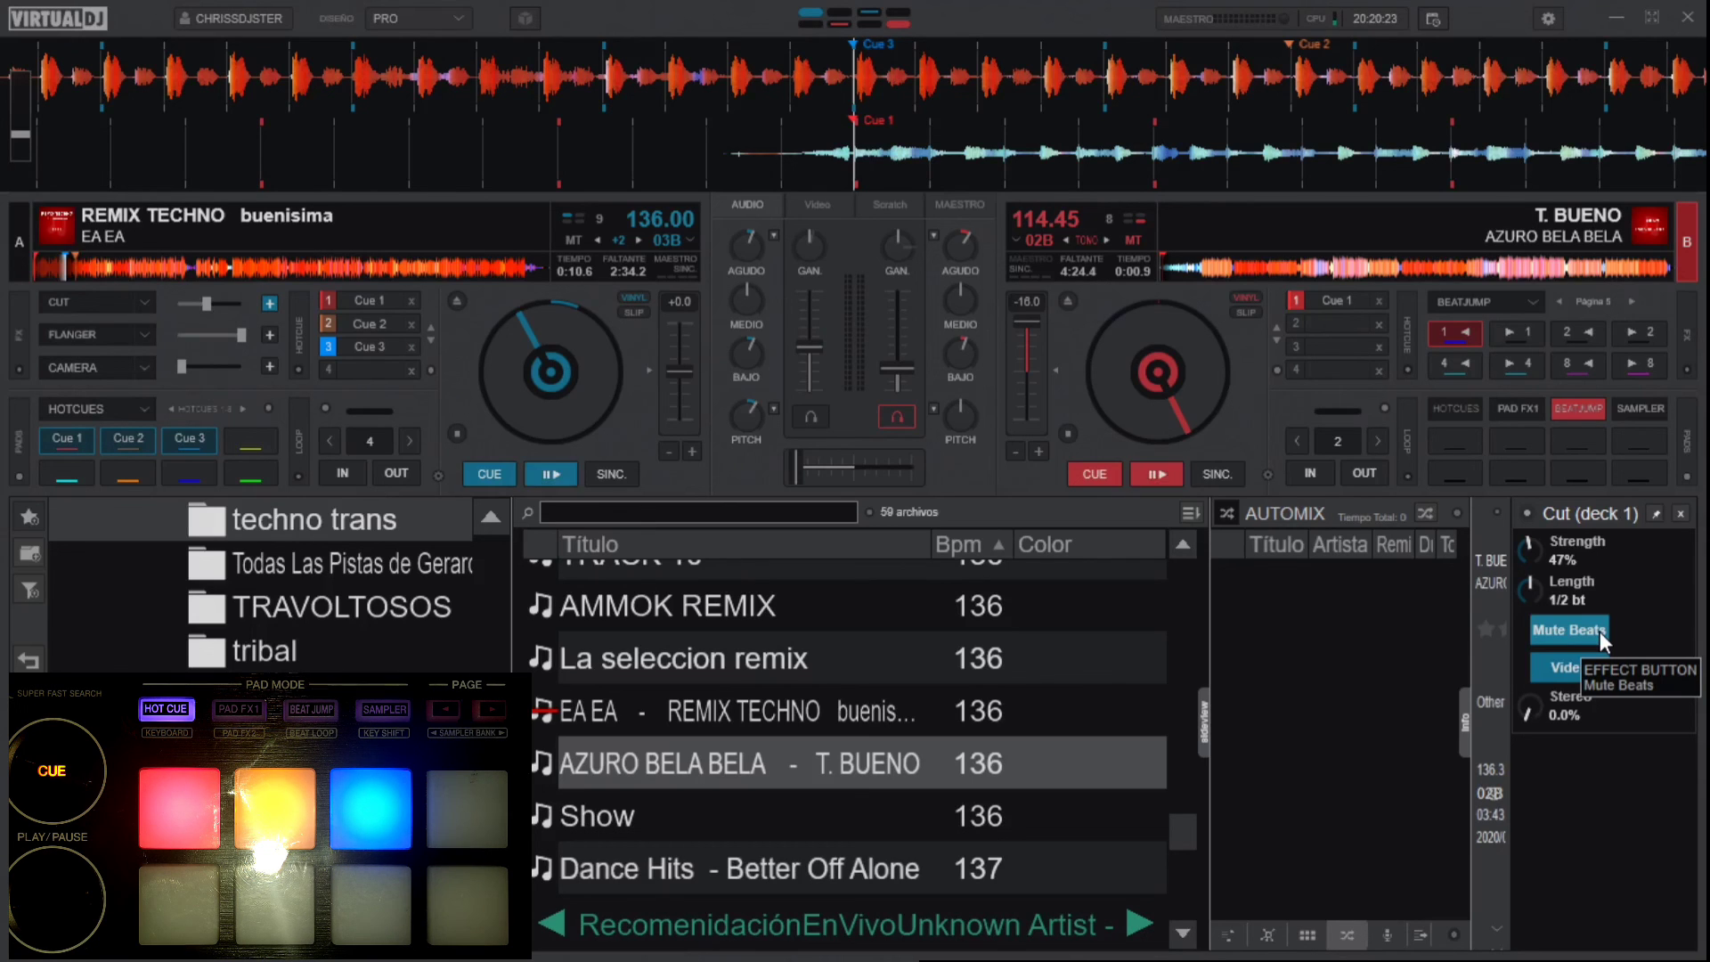
- Turn off Mute Beats in deck 1's Cut effect and switch that deck's pads from hotcues to the LEDS page
{"action": "left_click", "coordinate": [1600, 632]}
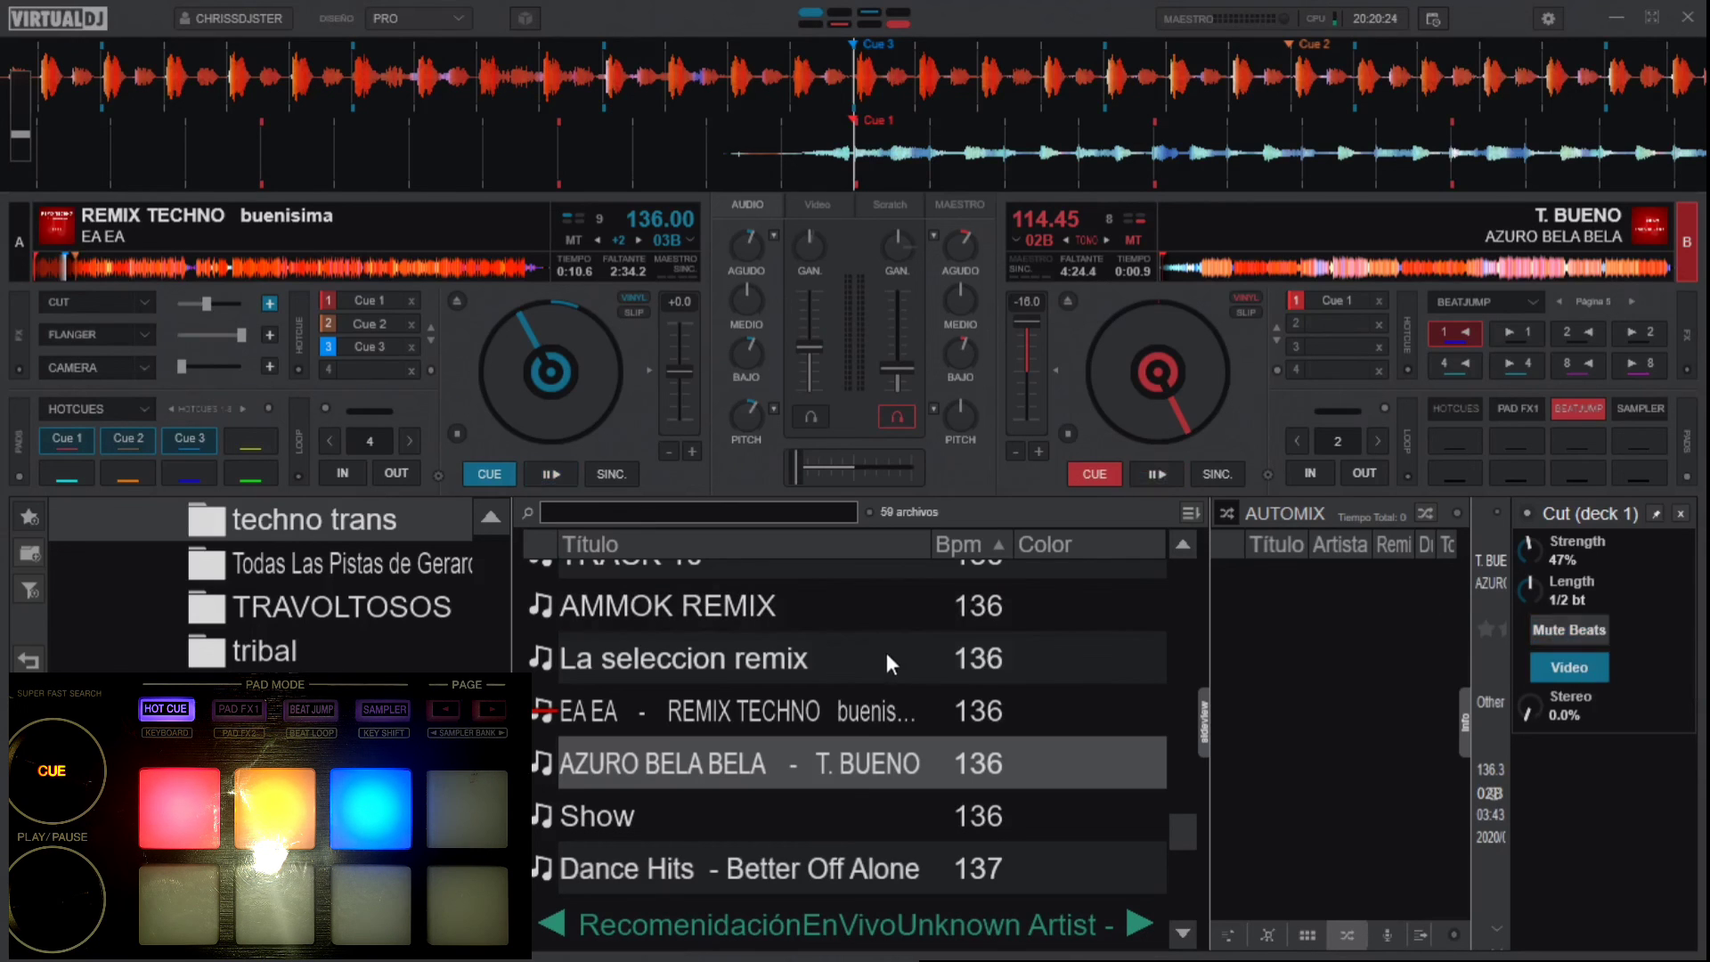
{"action": "left_click", "coordinate": [142, 406]}
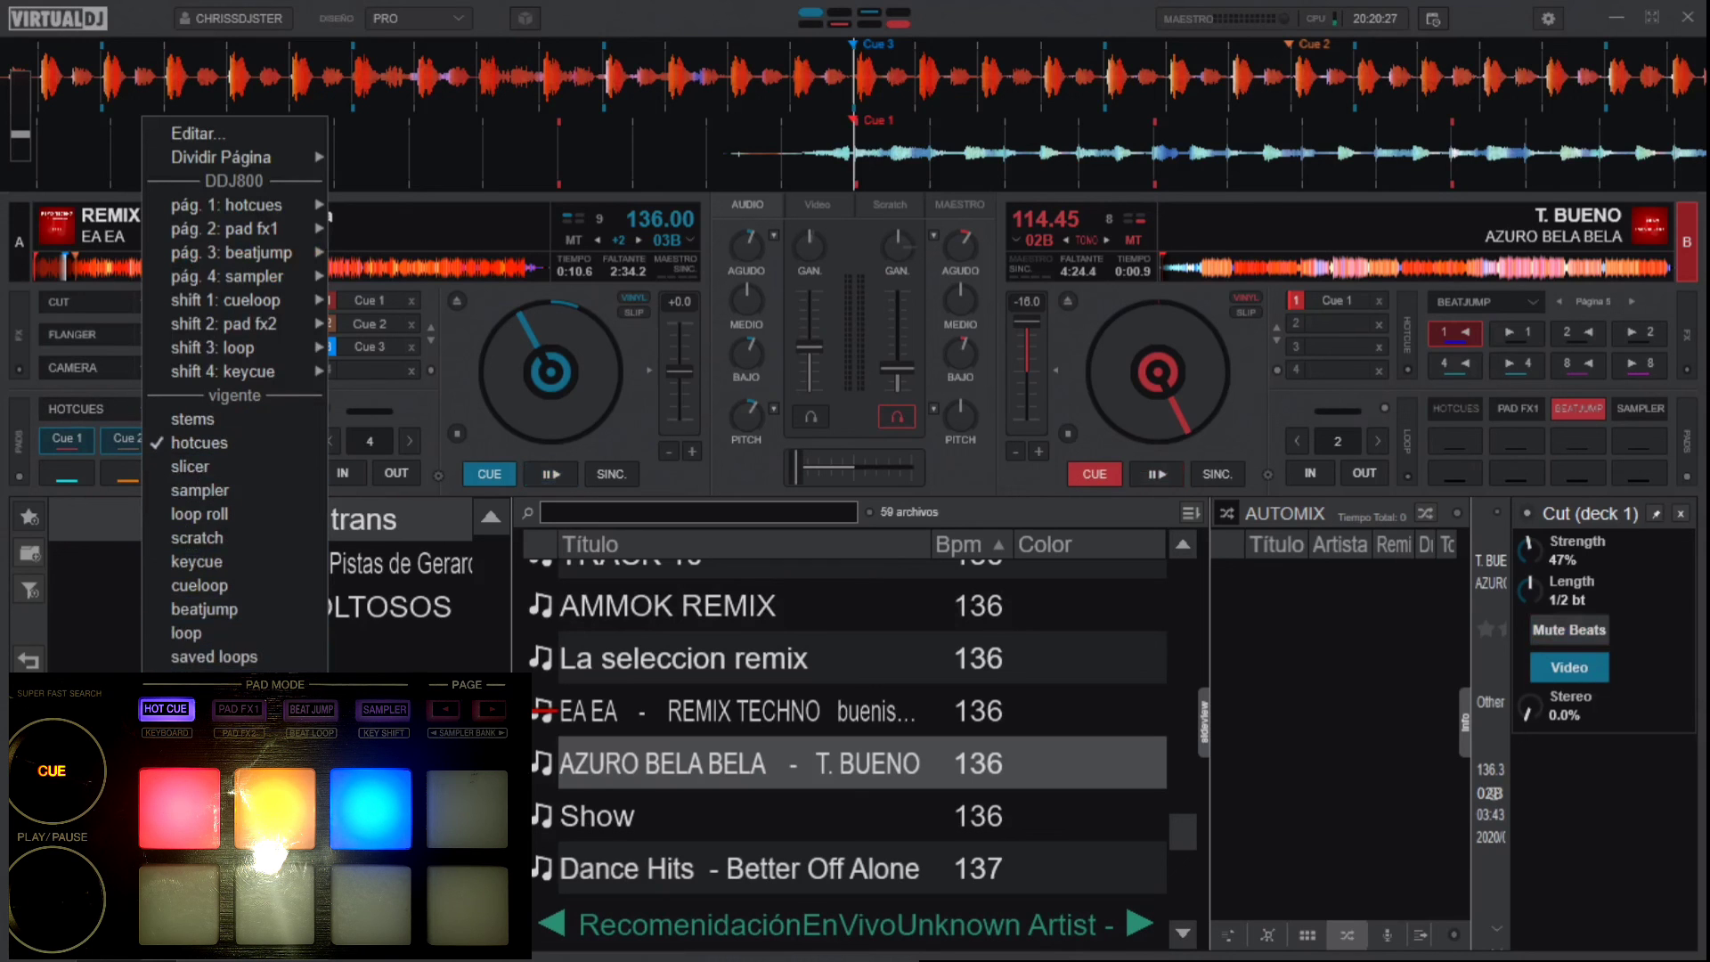
{"action": "left_click", "coordinate": [199, 681]}
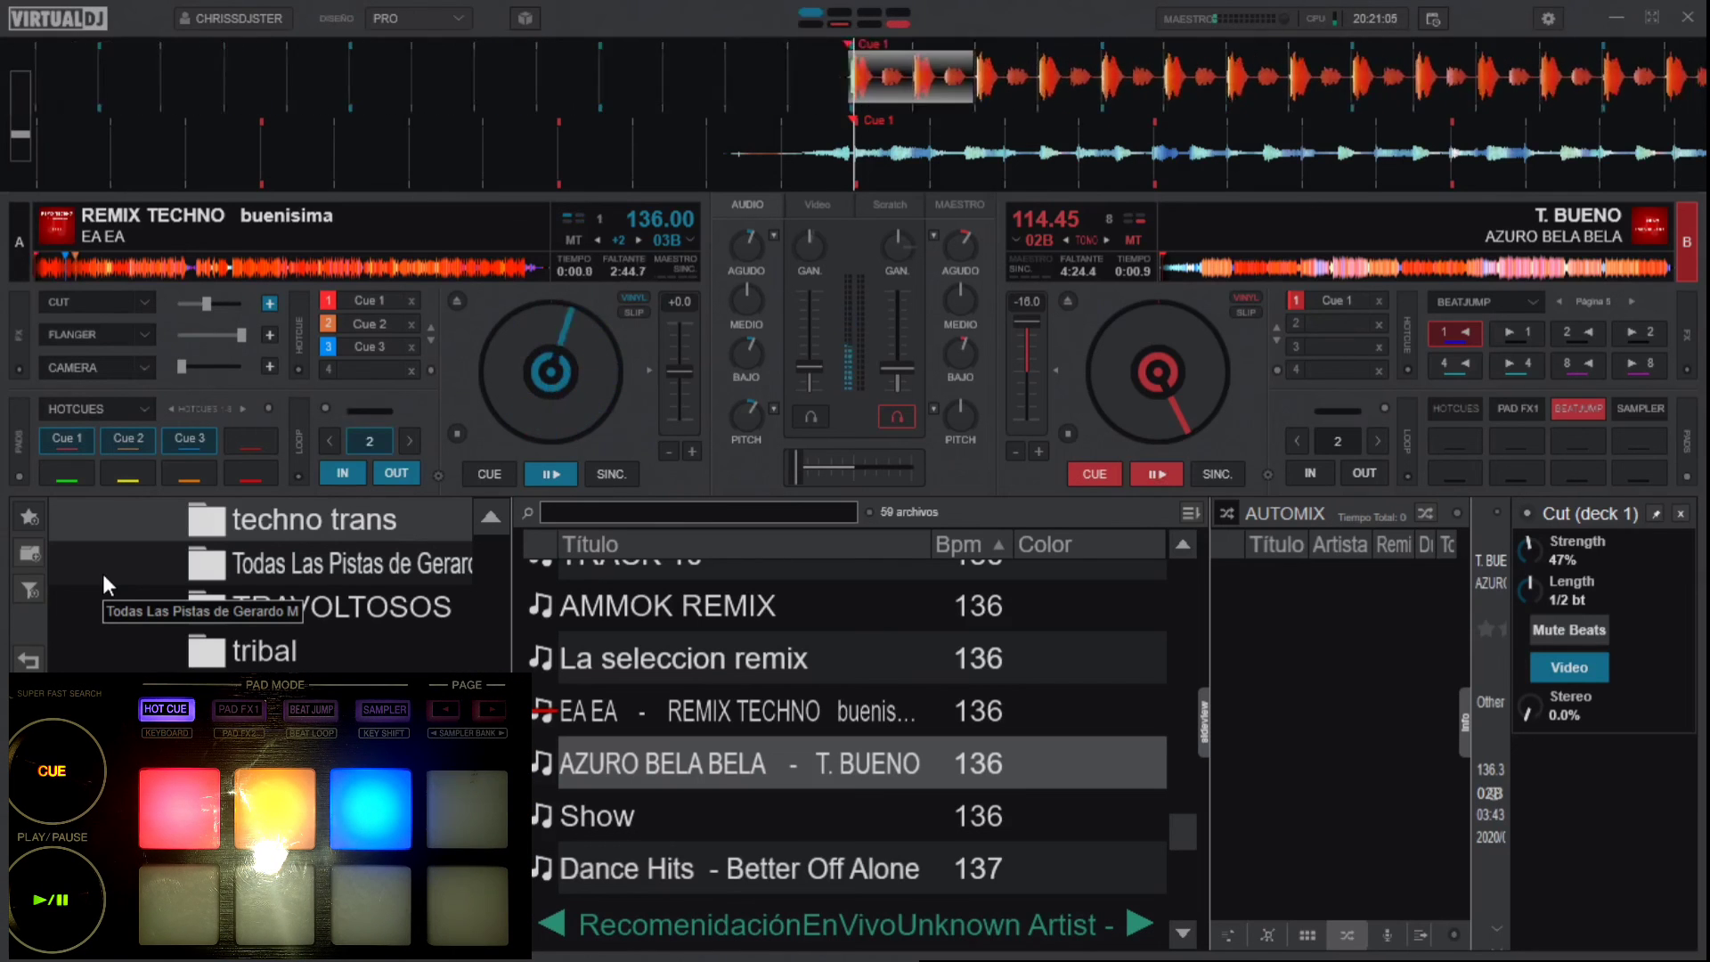
{"action": "left_click", "coordinate": [145, 409]}
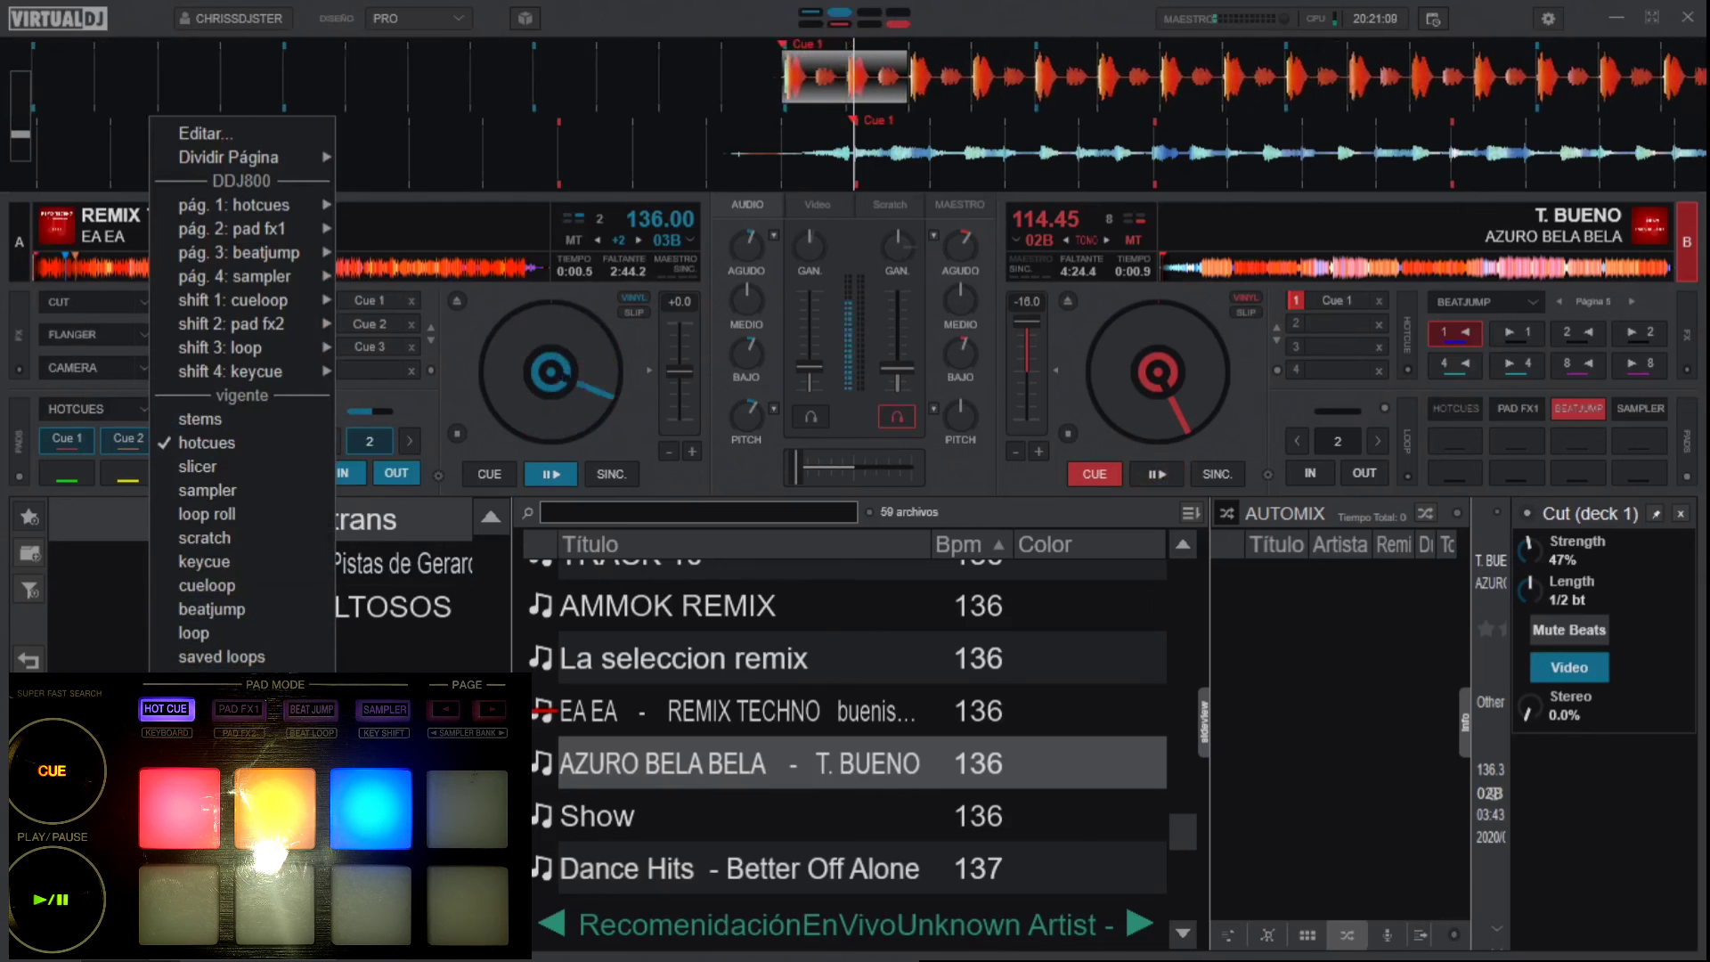
{"action": "left_click", "coordinate": [205, 681]}
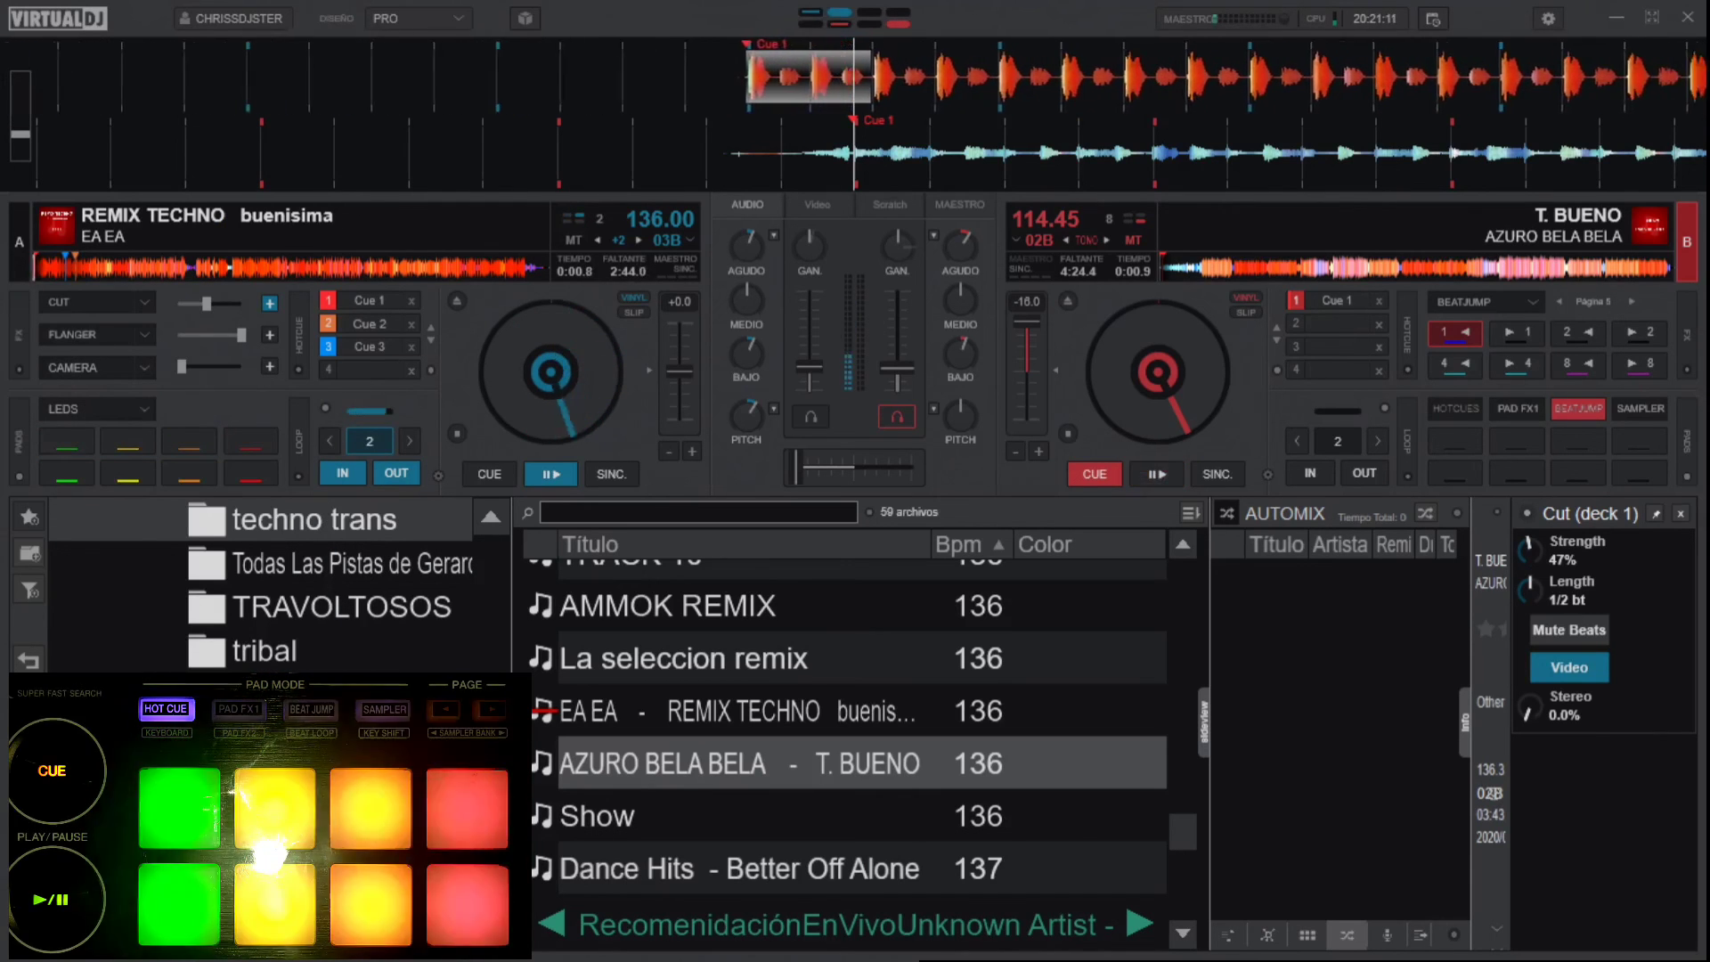